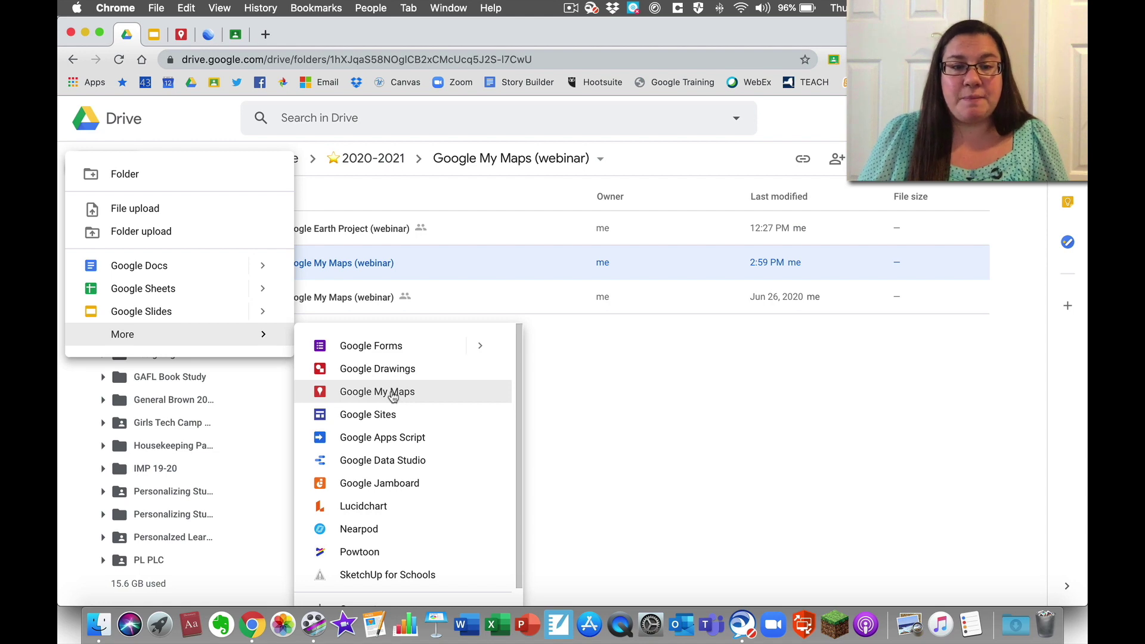
# Create a new Google My Maps map in the Google My Maps (webinar) Drive folder.
pyautogui.click(393, 396)
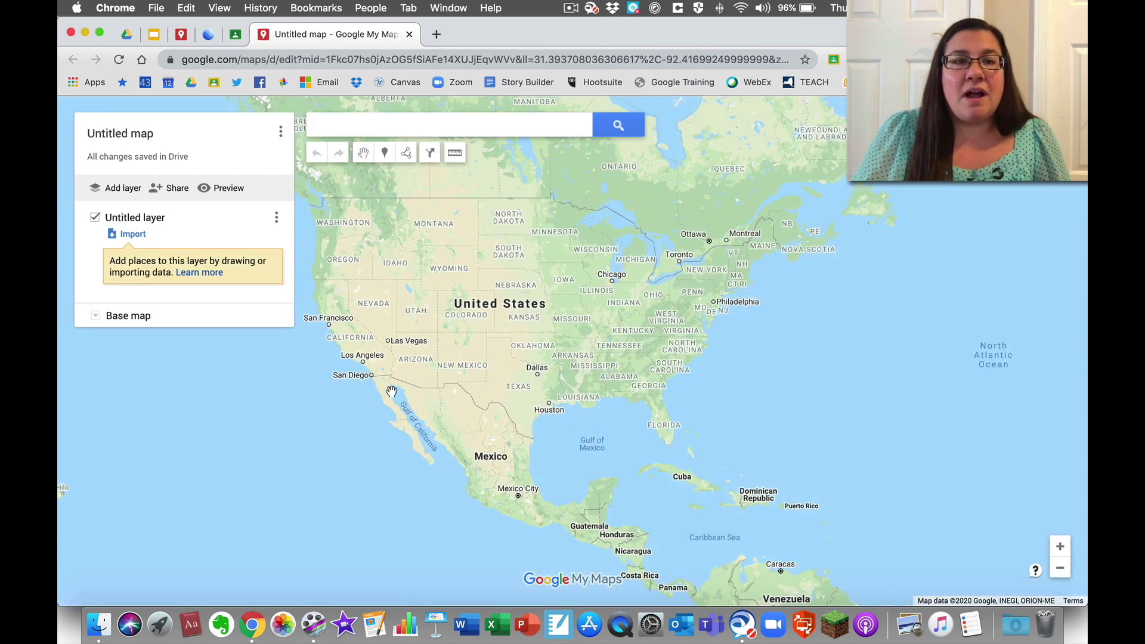
# View the My Maps home page at google.com/mymaps in a separate browser tab and close that tab.
pyautogui.click(437, 35)
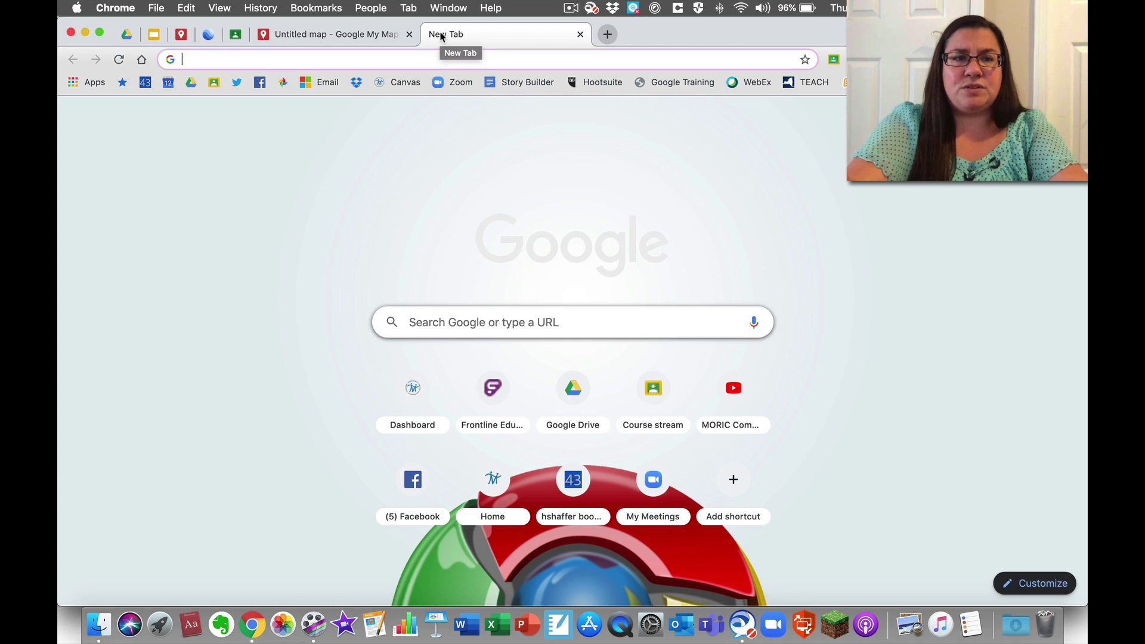
pyautogui.write('google.com/m')
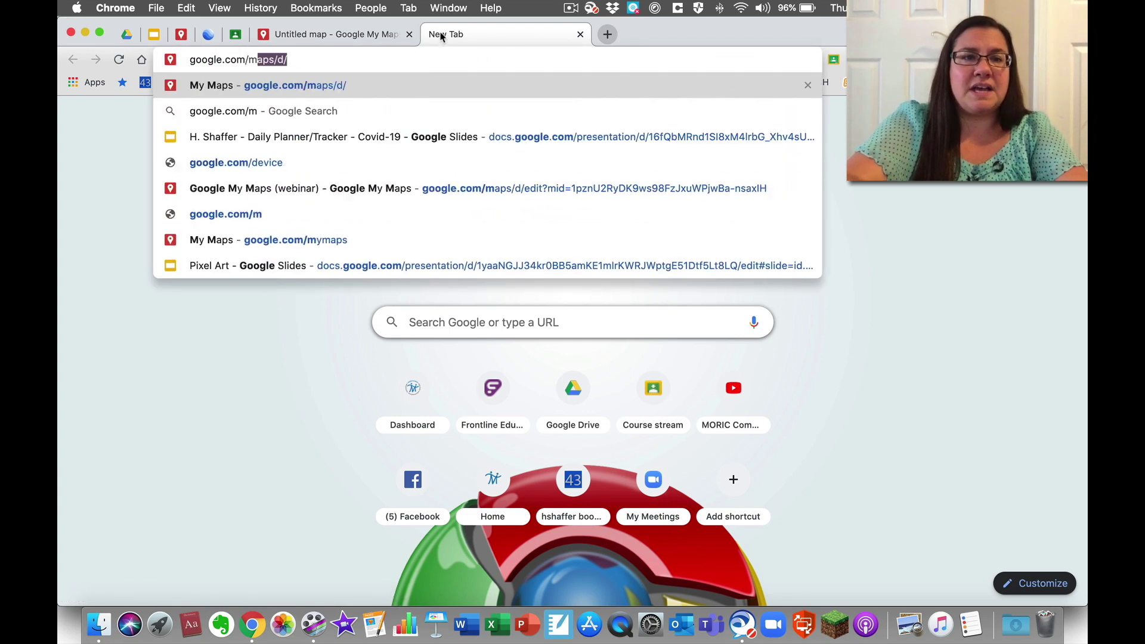
pyautogui.write('ymaps')
pyautogui.press('Return')
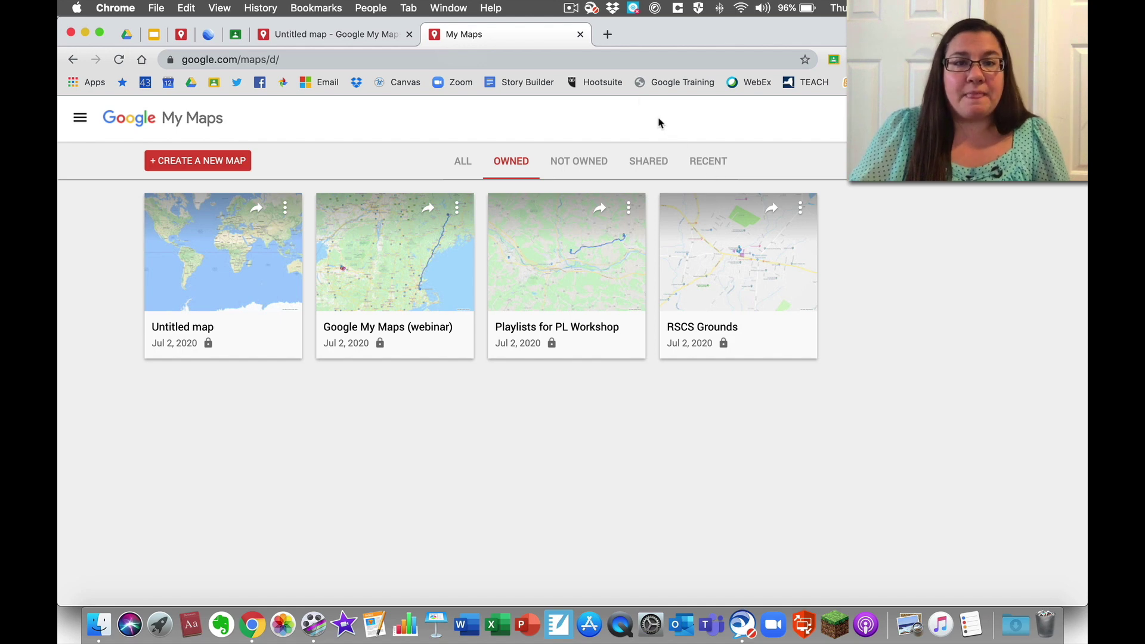
pyautogui.click(581, 34)
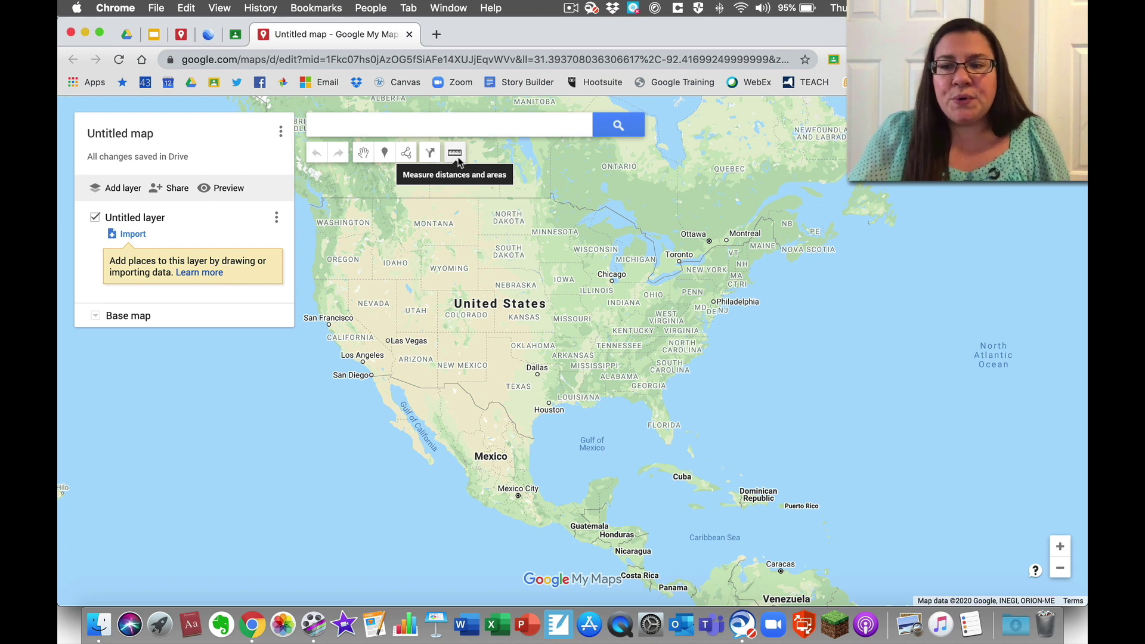
# Zoom the map in on New York State and the surrounding northeastern states.
pyautogui.click(1061, 568)
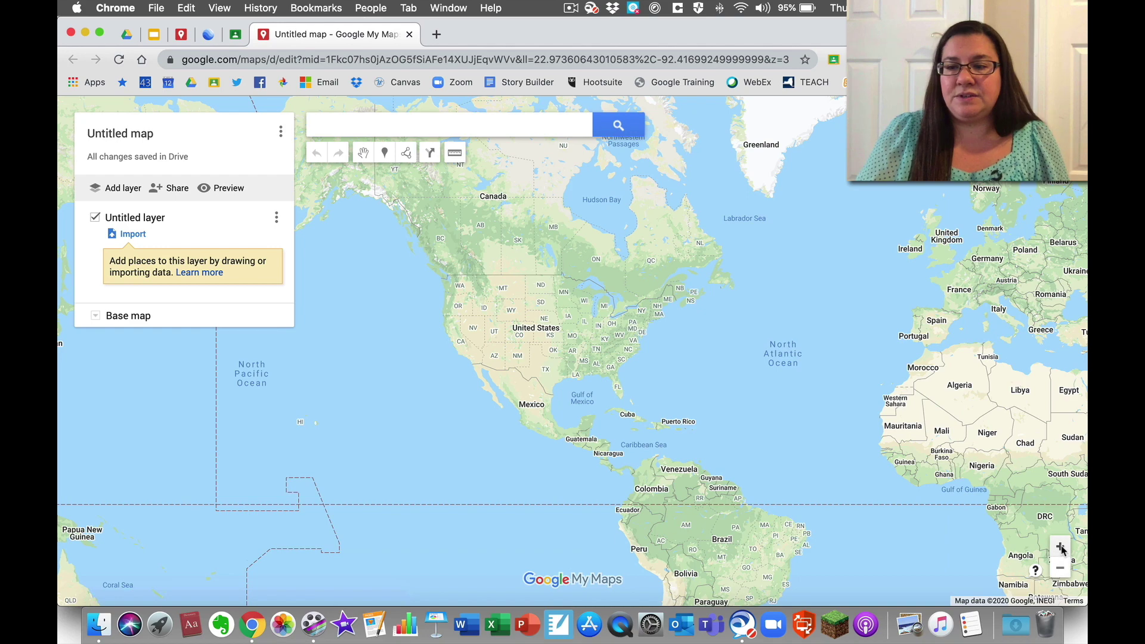
pyautogui.click(1061, 547)
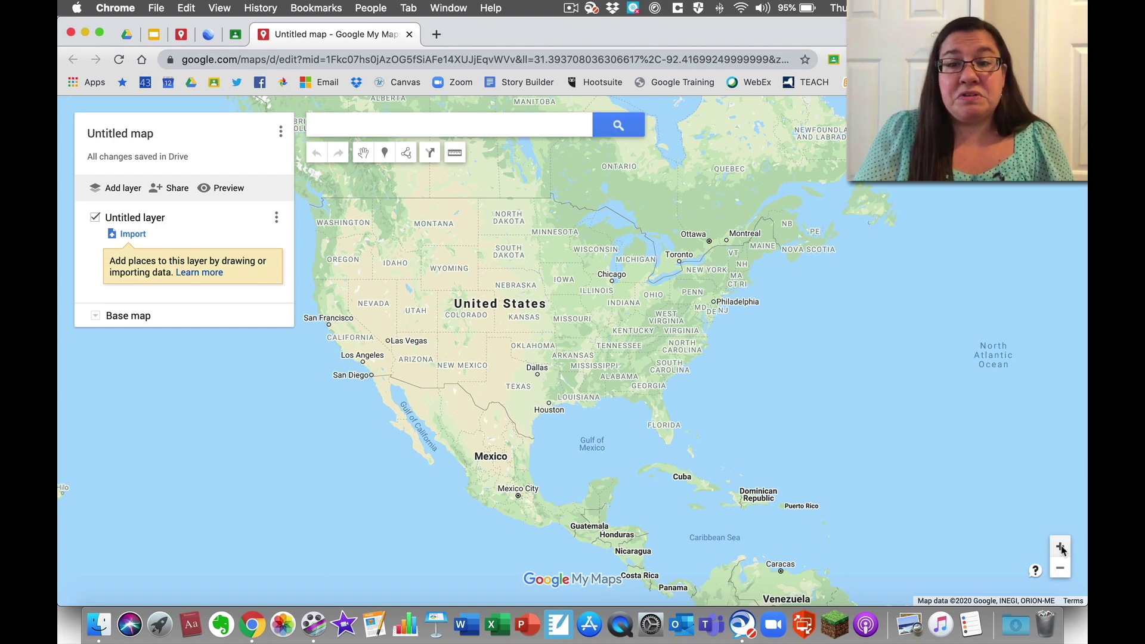
pyautogui.click(1063, 550)
pyautogui.moveTo(855, 328); pyautogui.dragTo(497, 553)
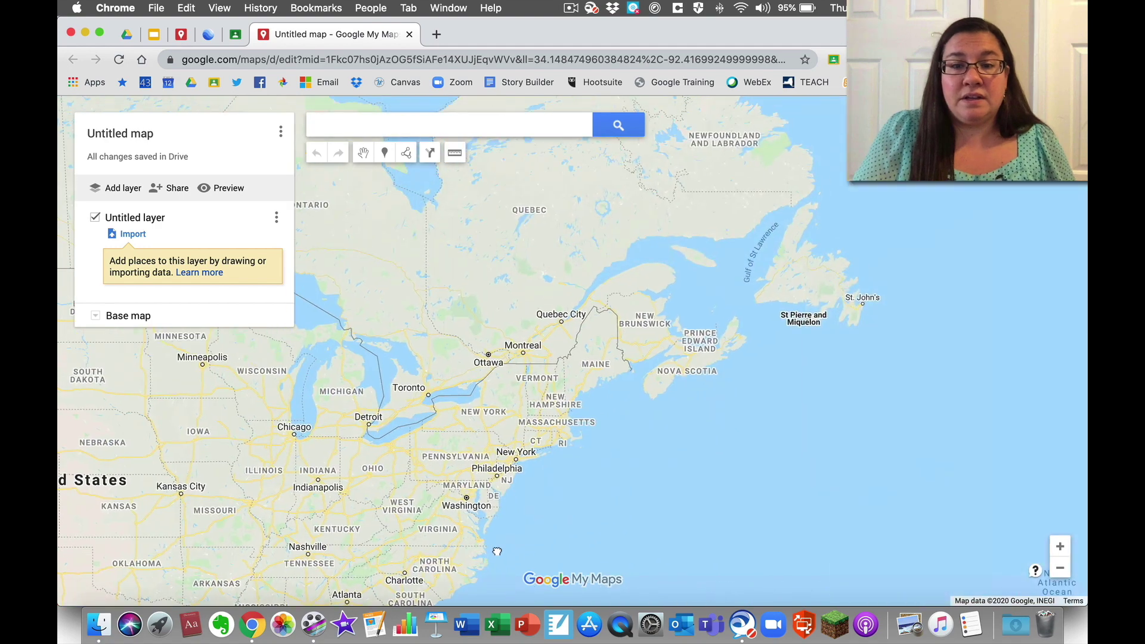
pyautogui.doubleClick(501, 435)
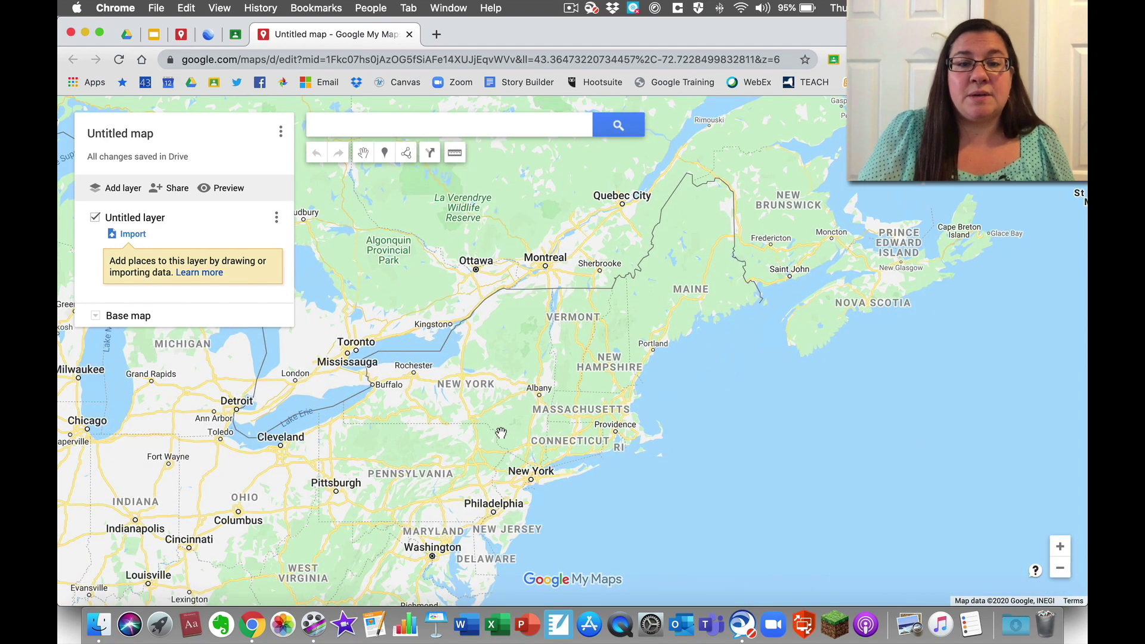
pyautogui.doubleClick(492, 385)
pyautogui.moveTo(510, 279); pyautogui.dragTo(659, 348)
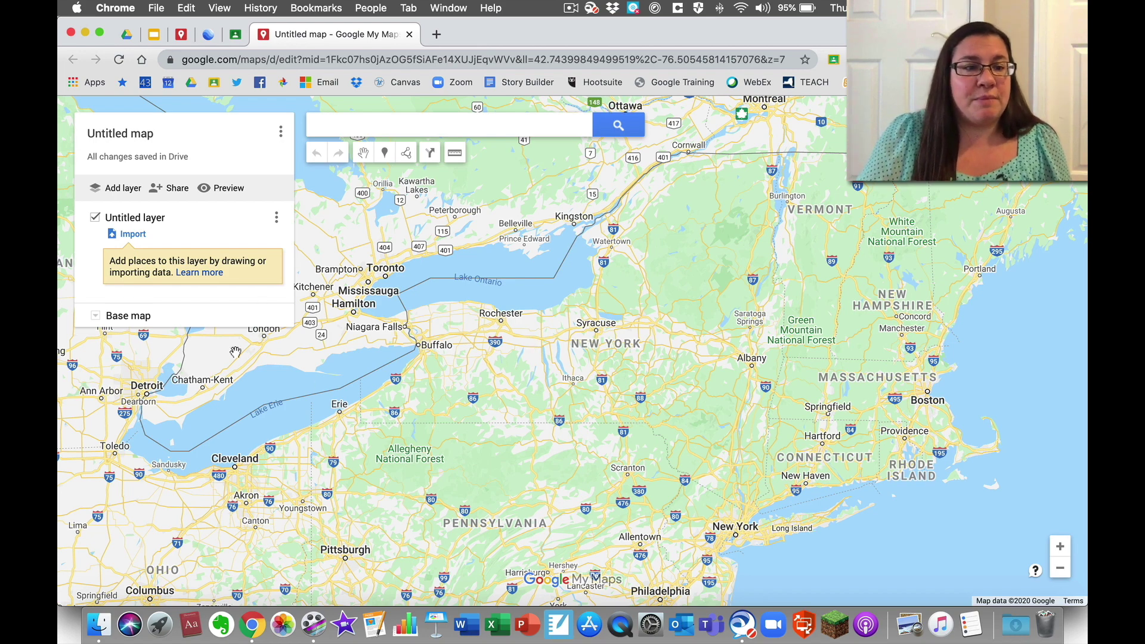
# Try the satellite base map and the white-and-orange base map, and switch back to the default base map.
pyautogui.click(97, 317)
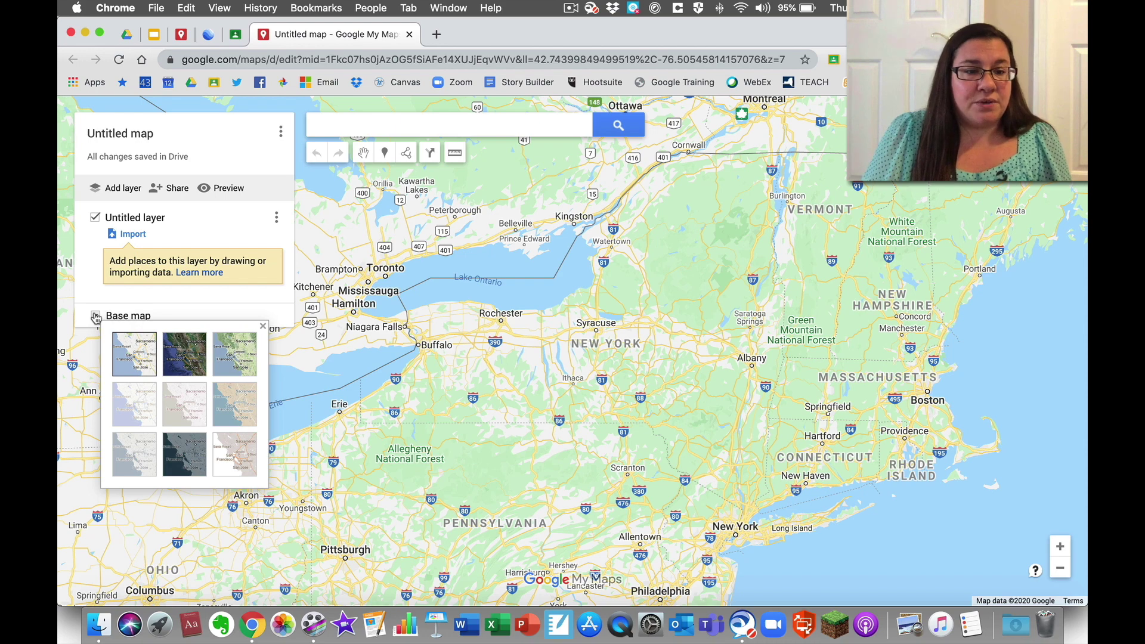
pyautogui.click(179, 352)
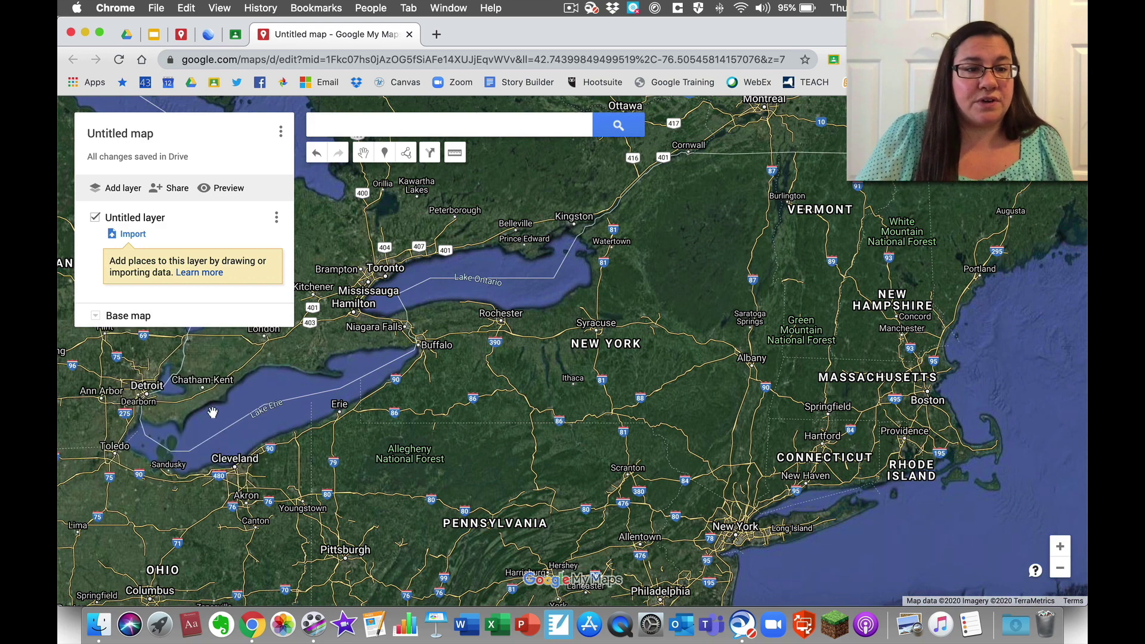
pyautogui.click(95, 316)
pyautogui.click(239, 452)
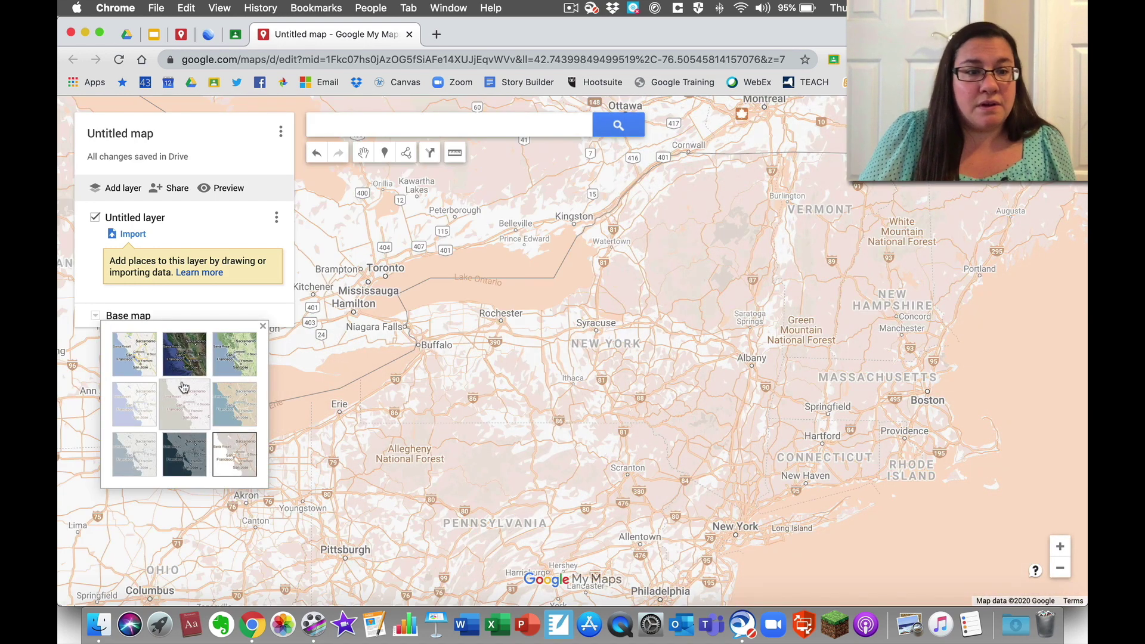
pyautogui.click(153, 363)
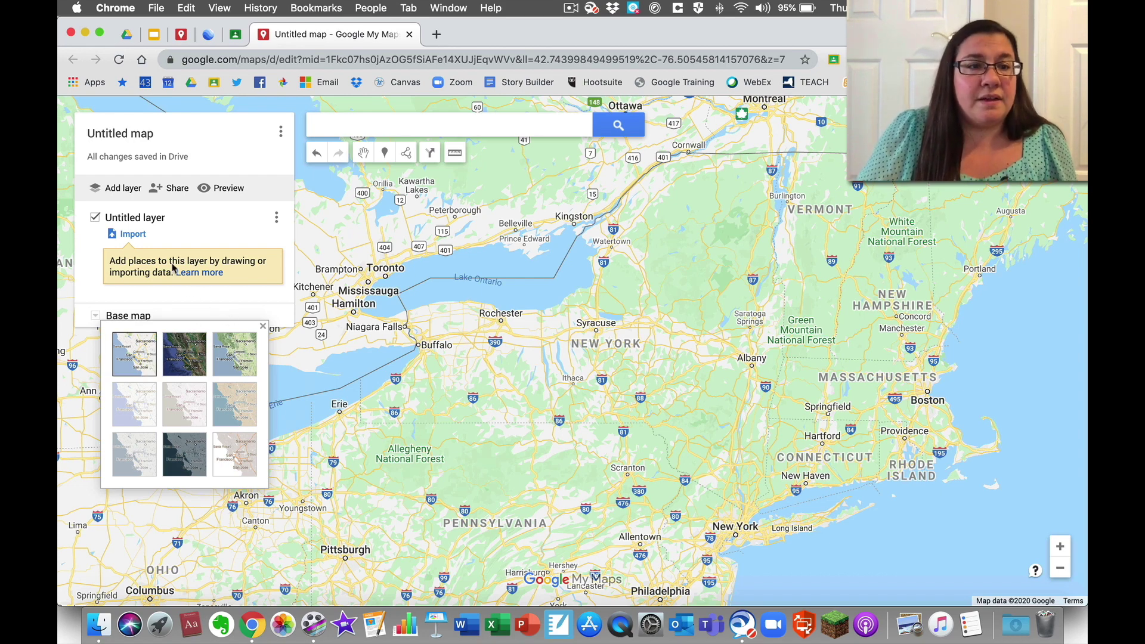
# Rename the untitled map as Demo Map.
pyautogui.click(133, 139)
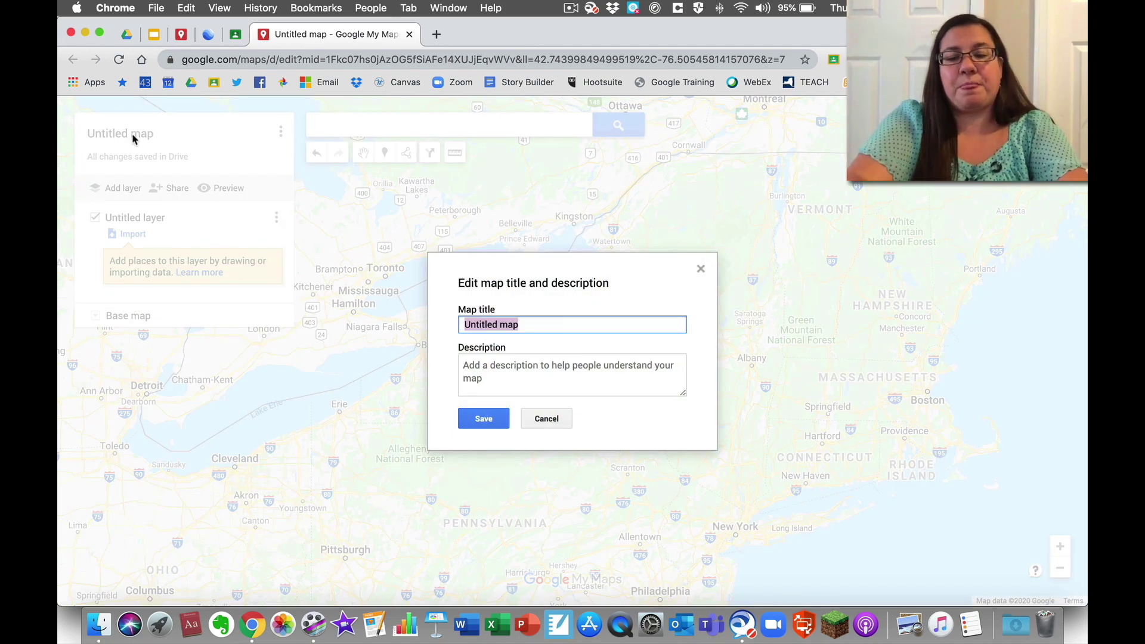
pyautogui.write('Te')
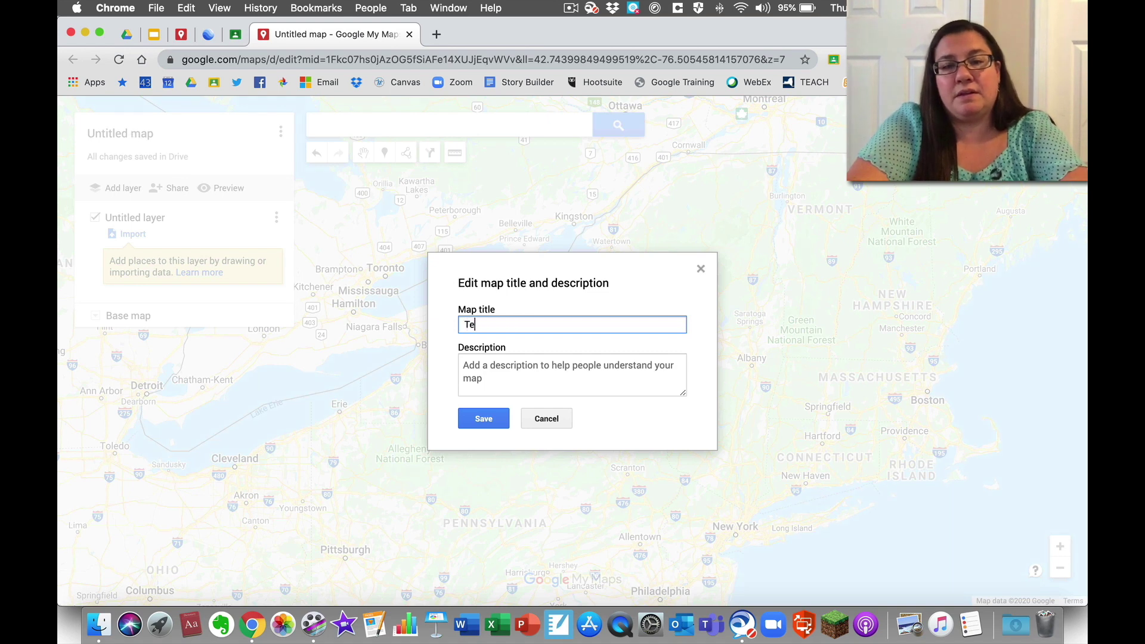
pyautogui.press('BackSpace')
pyautogui.press('BackSpace')
pyautogui.write('Demo Map')
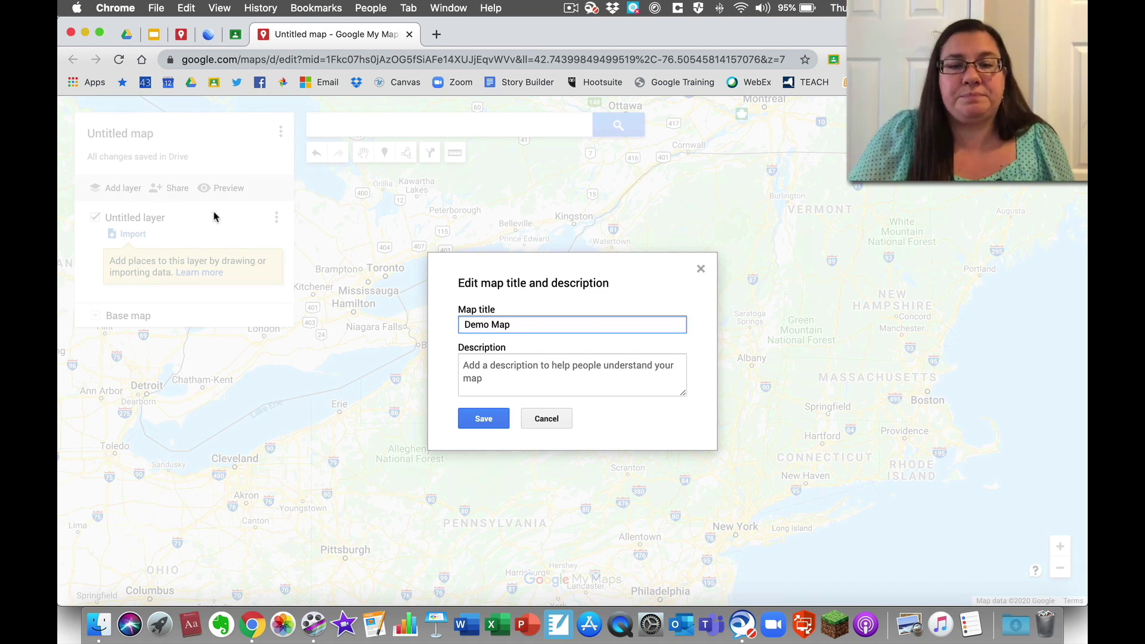
pyautogui.click(477, 418)
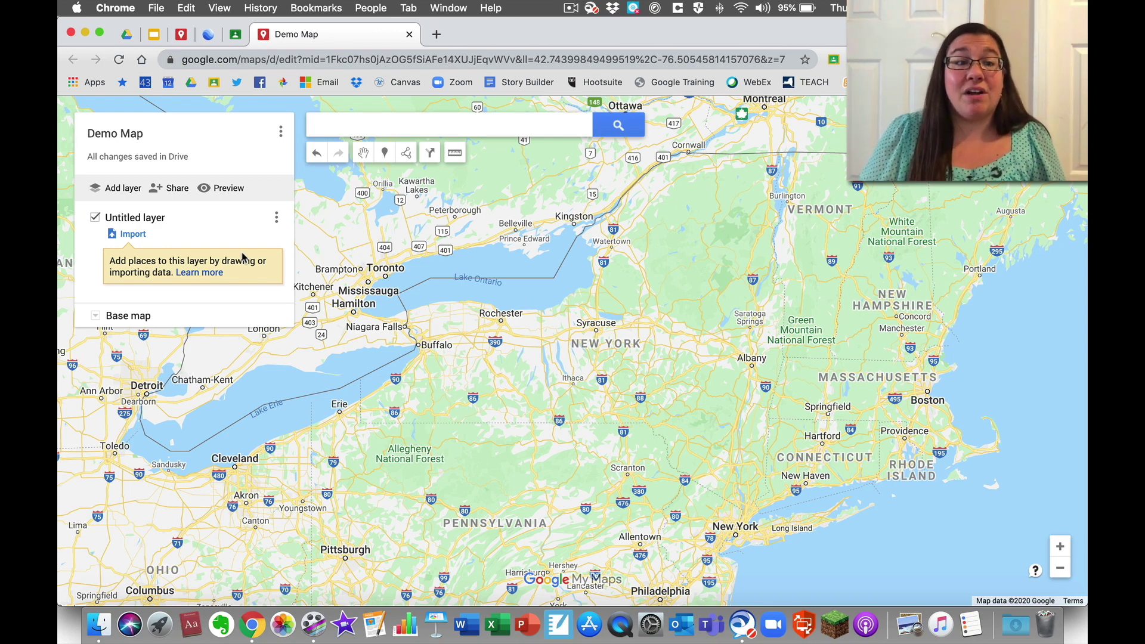
# Add a colleague as an editor in the map's sharing settings, check the available roles and cancel the invitation.
pyautogui.click(175, 189)
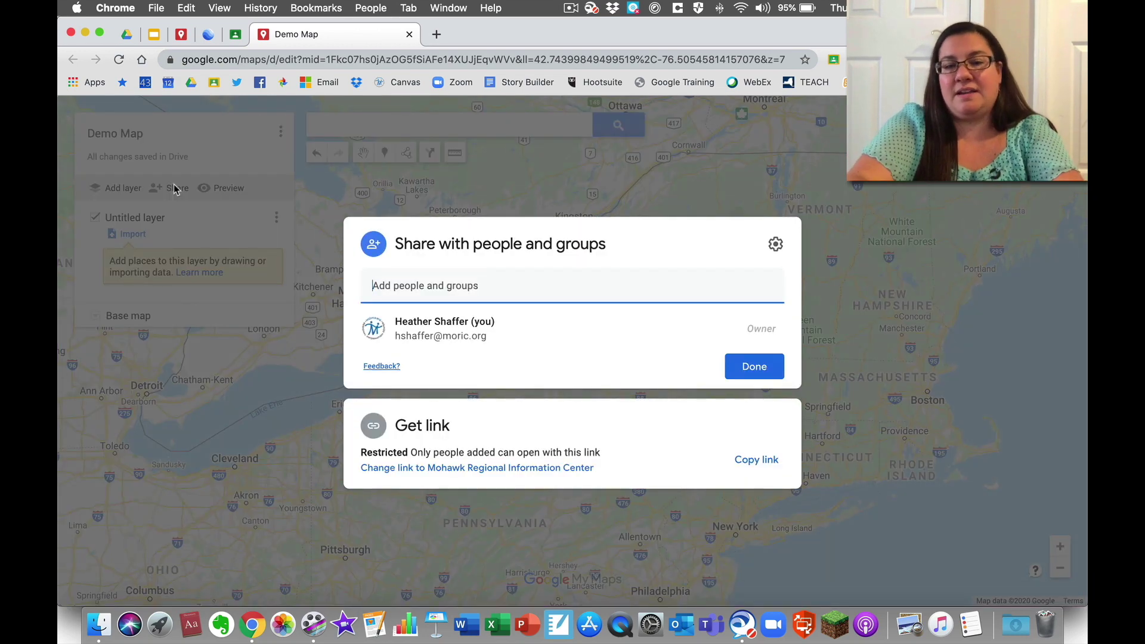
pyautogui.press('super+v')
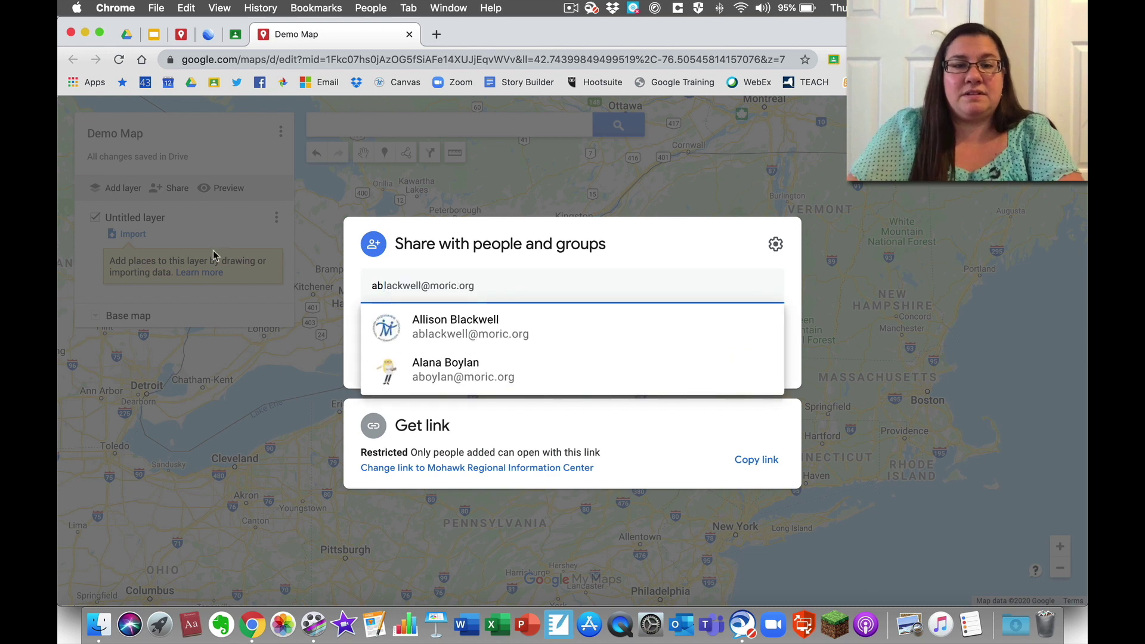
pyautogui.click(393, 364)
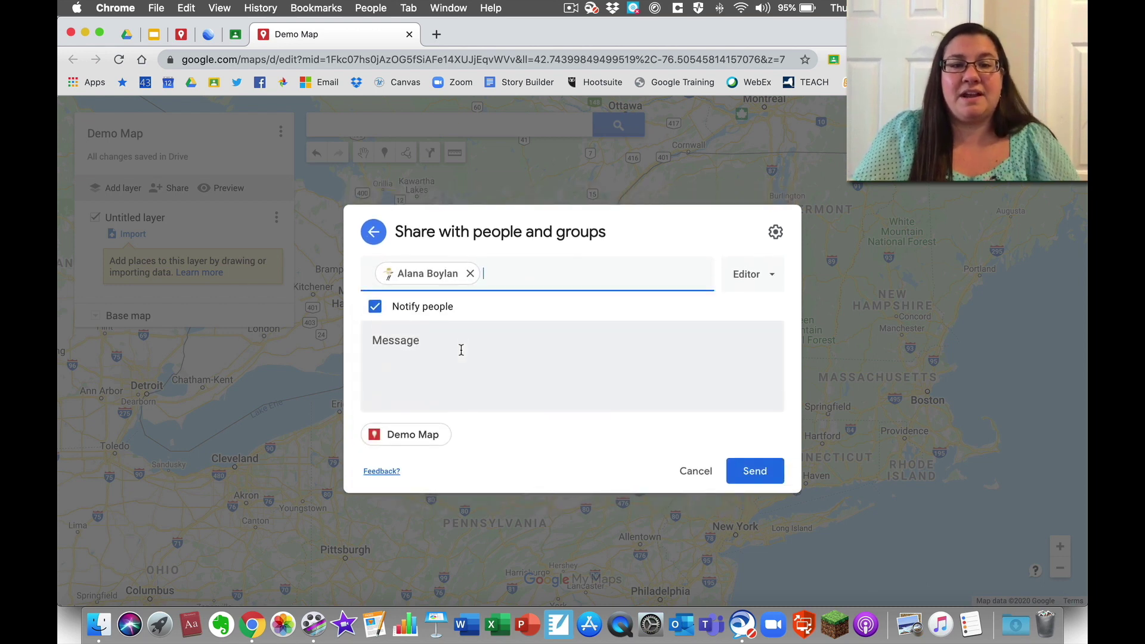
pyautogui.click(775, 278)
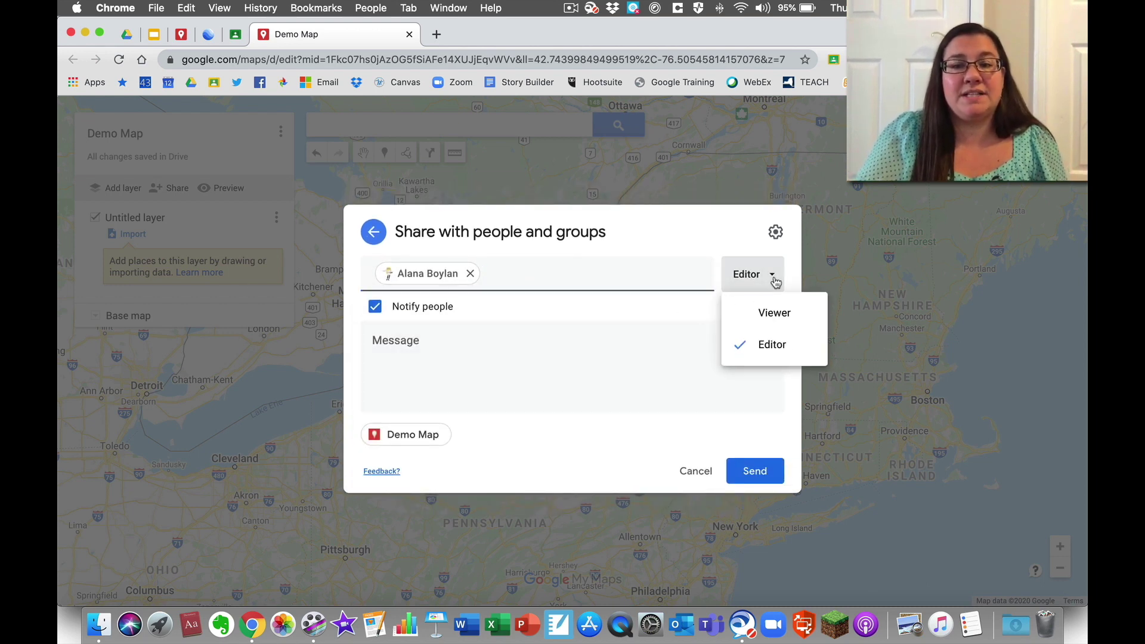
pyautogui.click(701, 322)
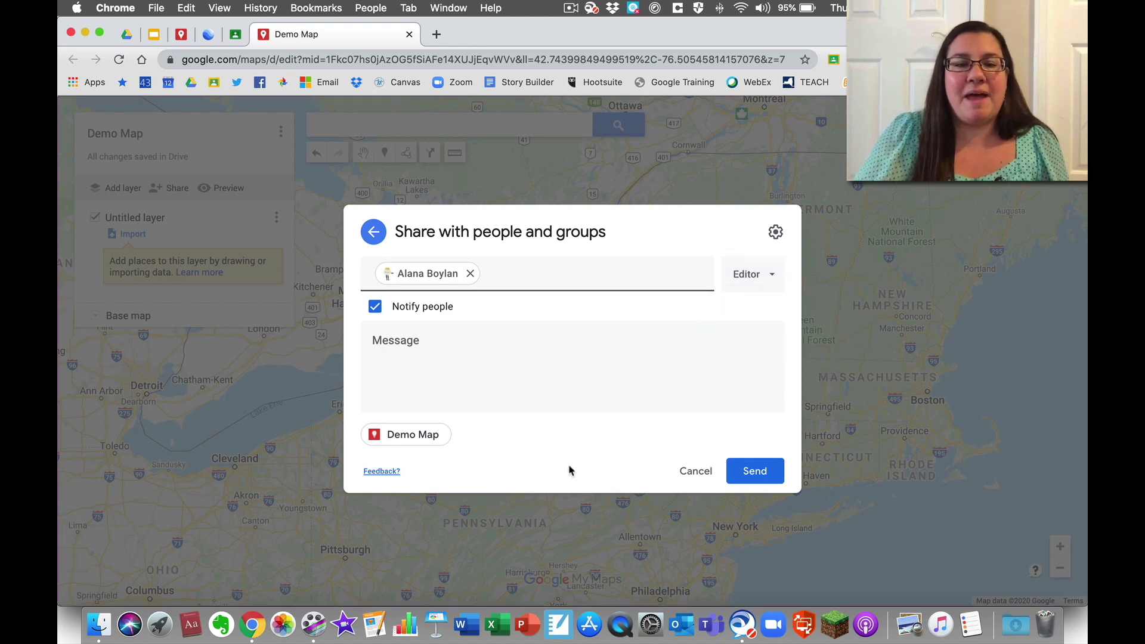
pyautogui.click(697, 470)
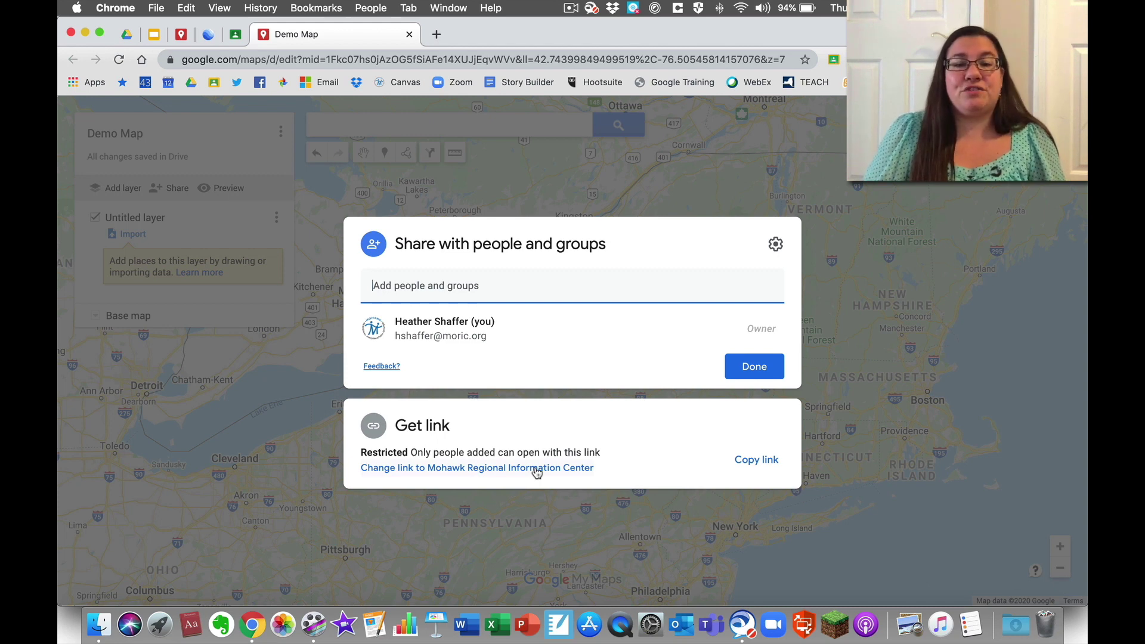
# Change the map's link access from restricted to anyone with the link, with the Viewer role.
pyautogui.click(437, 425)
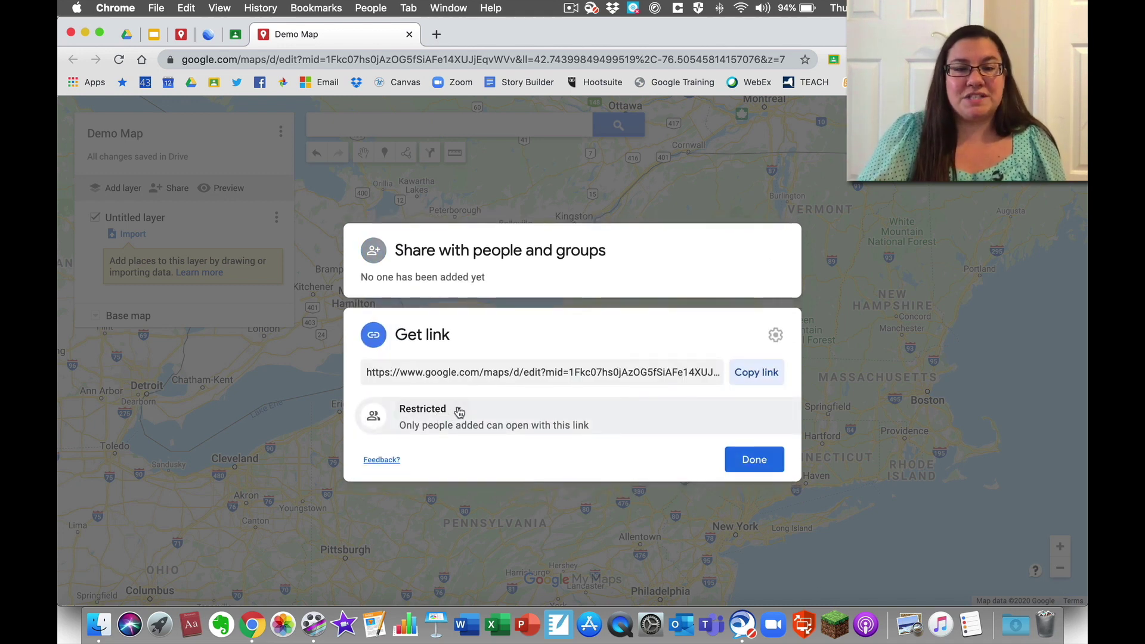
pyautogui.click(460, 410)
pyautogui.click(474, 509)
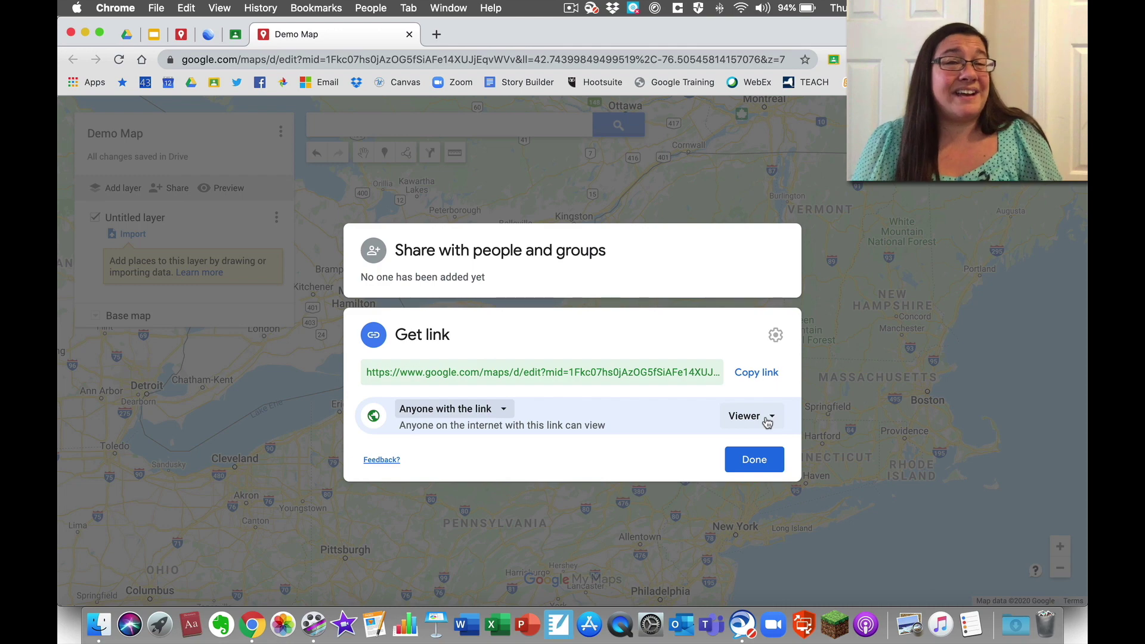
pyautogui.click(760, 460)
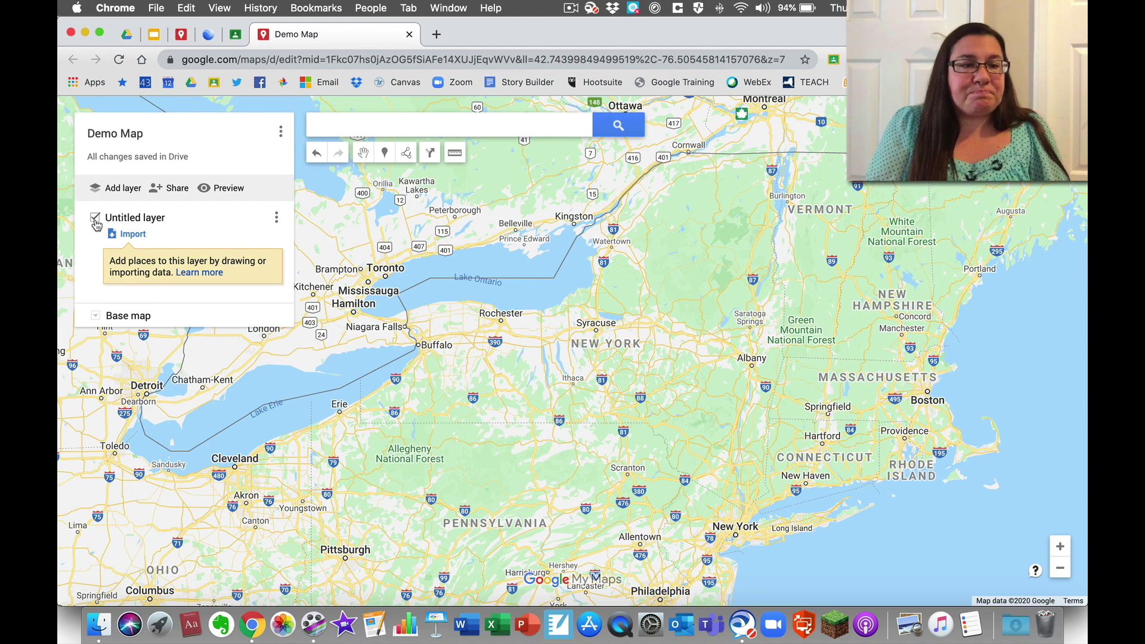
# Rename the untitled layer as Schools.
pyautogui.click(134, 222)
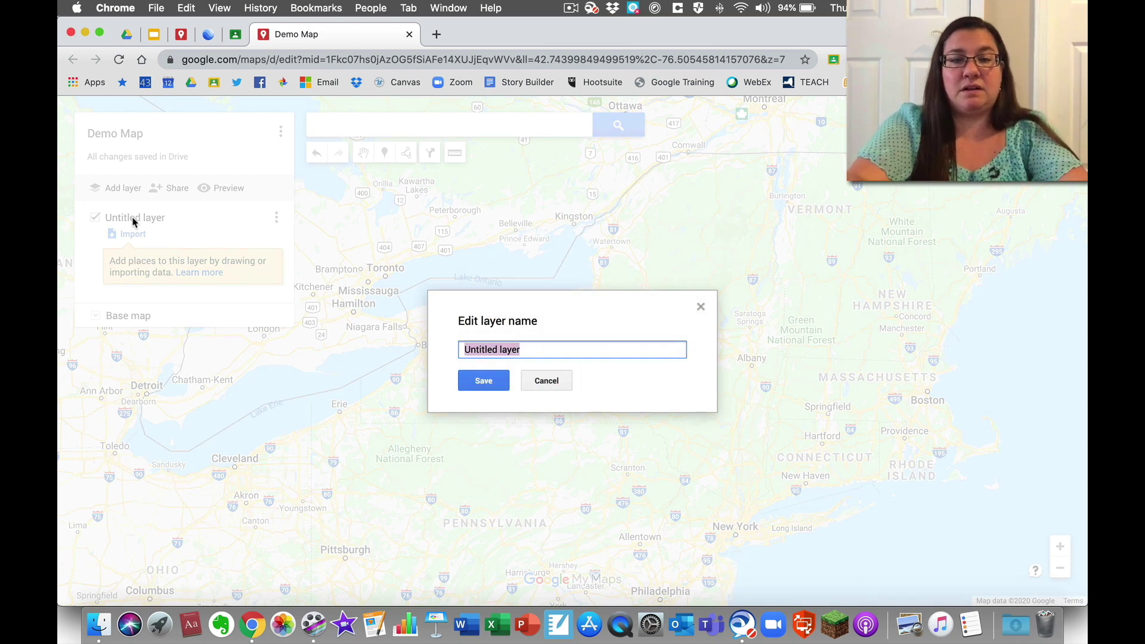
pyautogui.write('Schools')
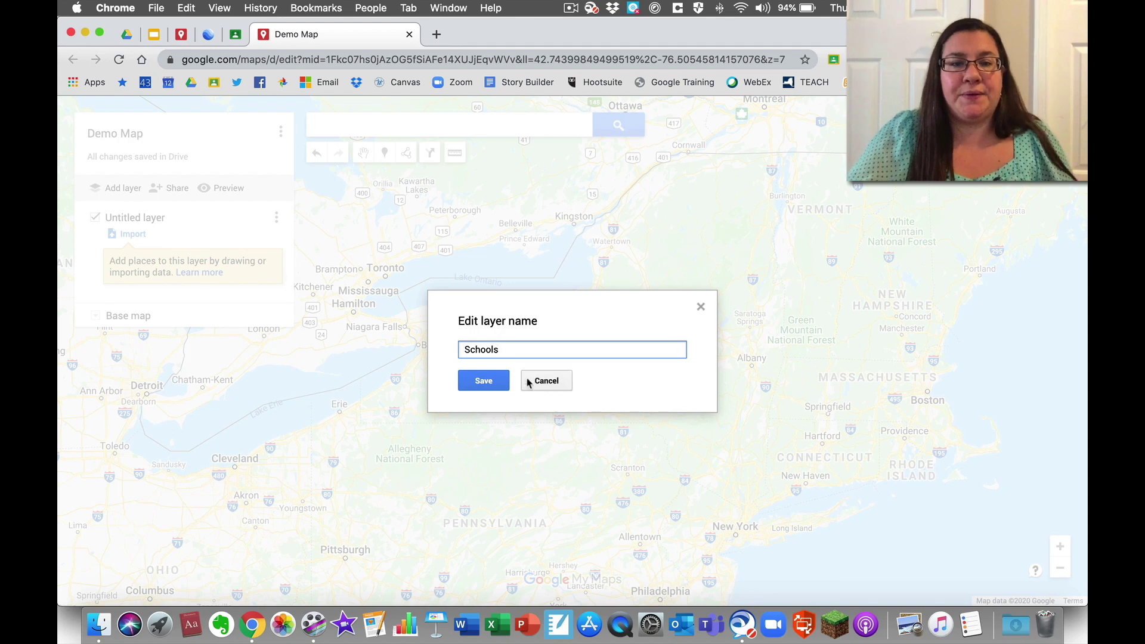
pyautogui.click(483, 381)
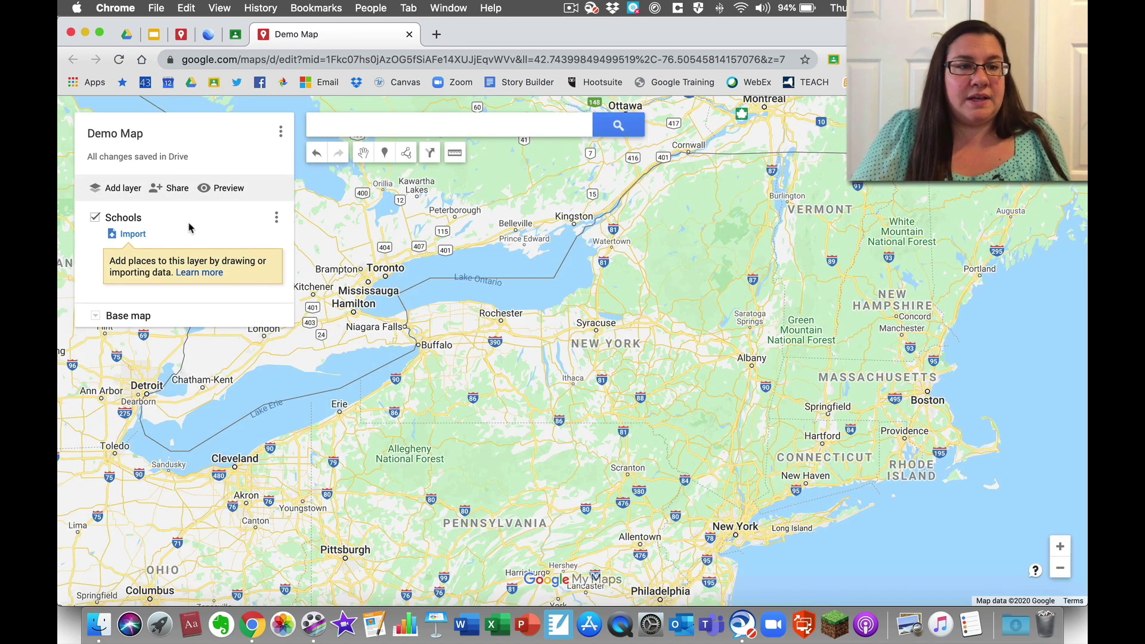
# Add a second layer to the map and name it Lakes.
pyautogui.click(123, 189)
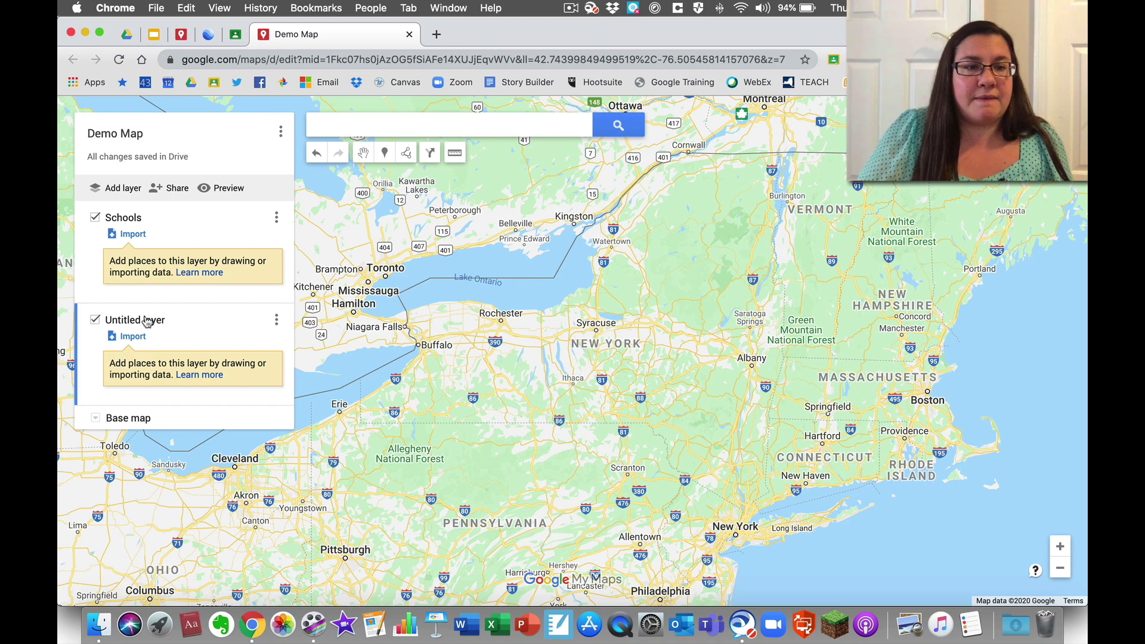
pyautogui.click(276, 320)
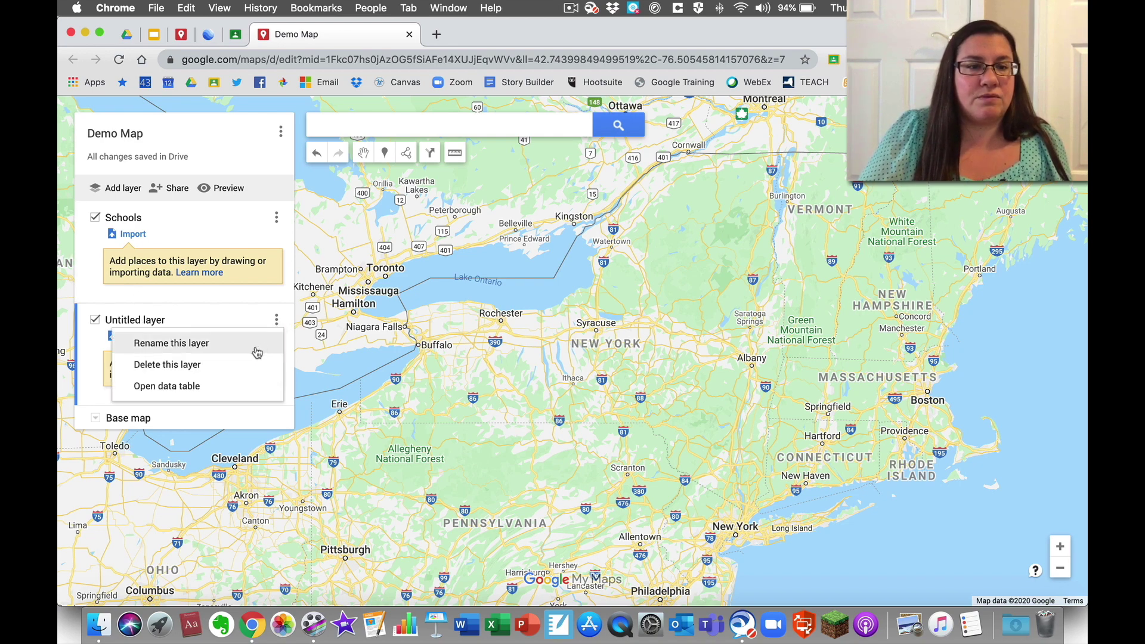
pyautogui.click(204, 348)
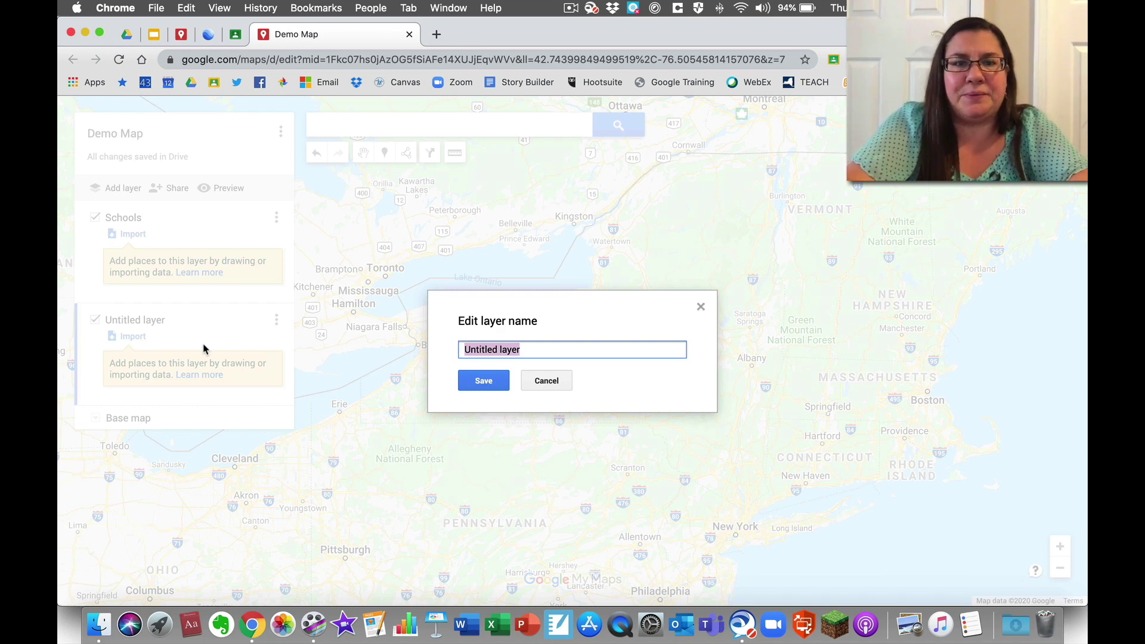
pyautogui.write('Lakes')
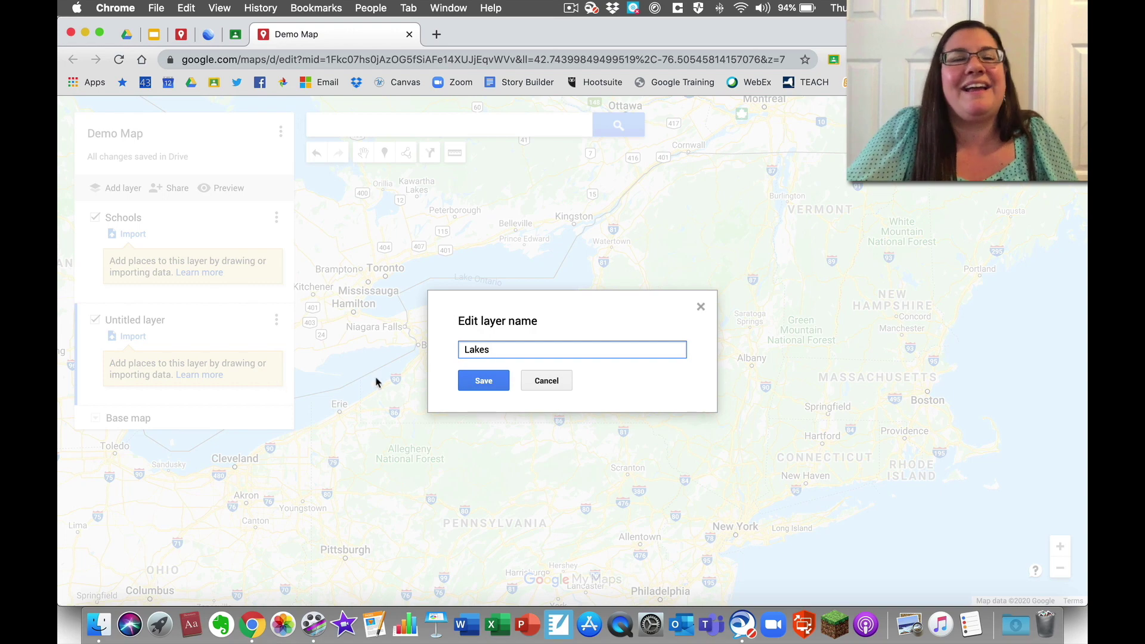
pyautogui.click(474, 382)
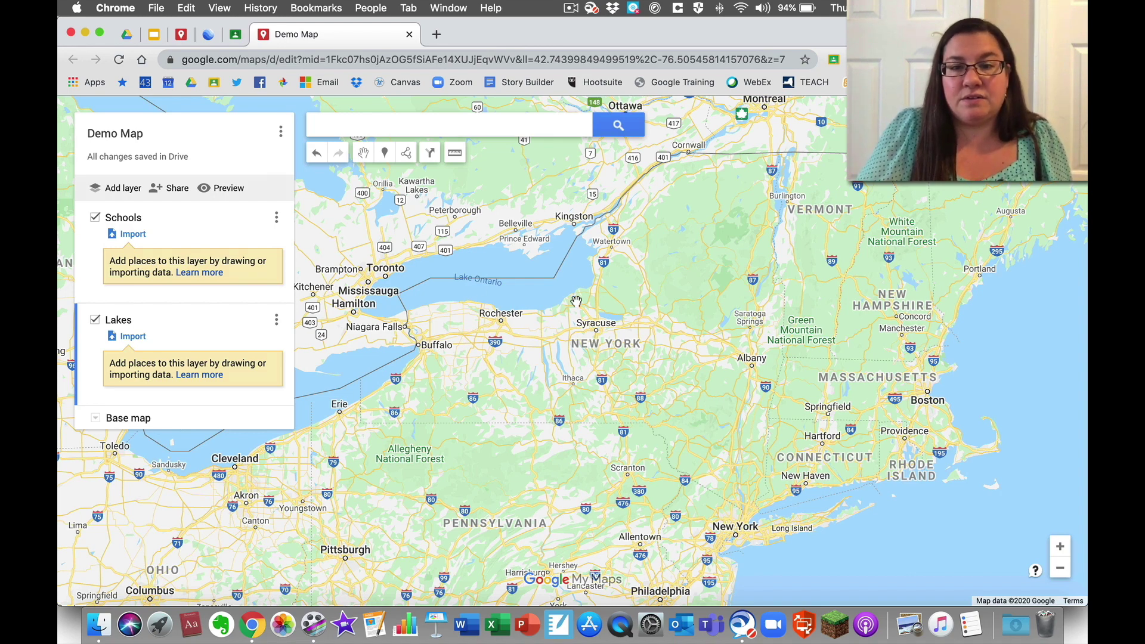
# Place a marker on Oneida High School in Oneida, New York.
pyautogui.click(1060, 546)
pyautogui.click(1060, 546)
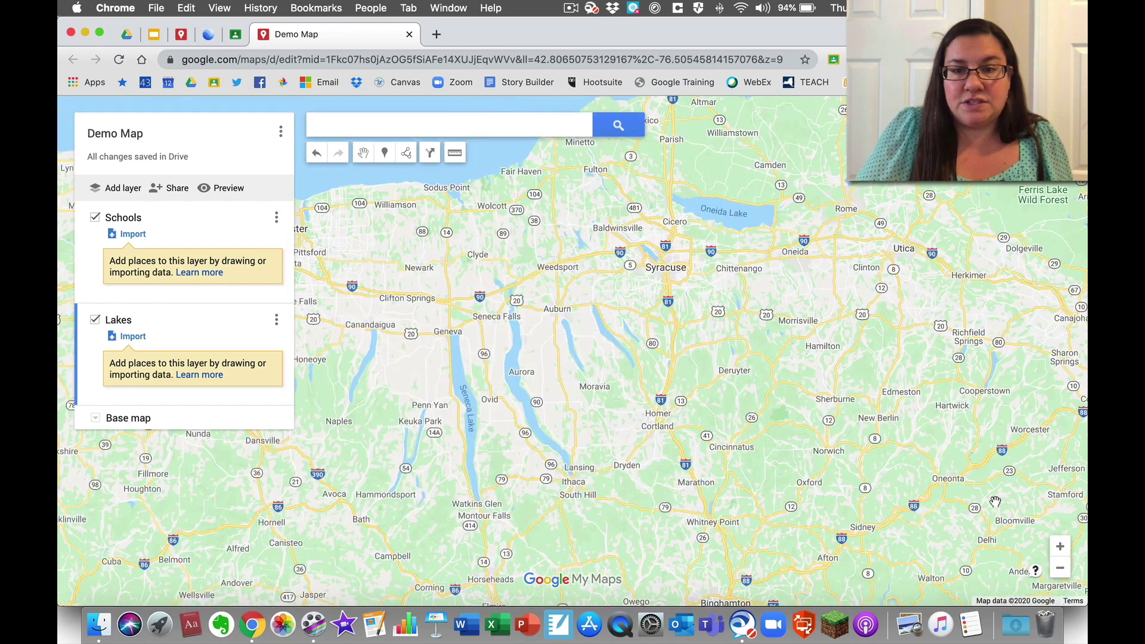
pyautogui.moveTo(832, 326); pyautogui.dragTo(740, 391)
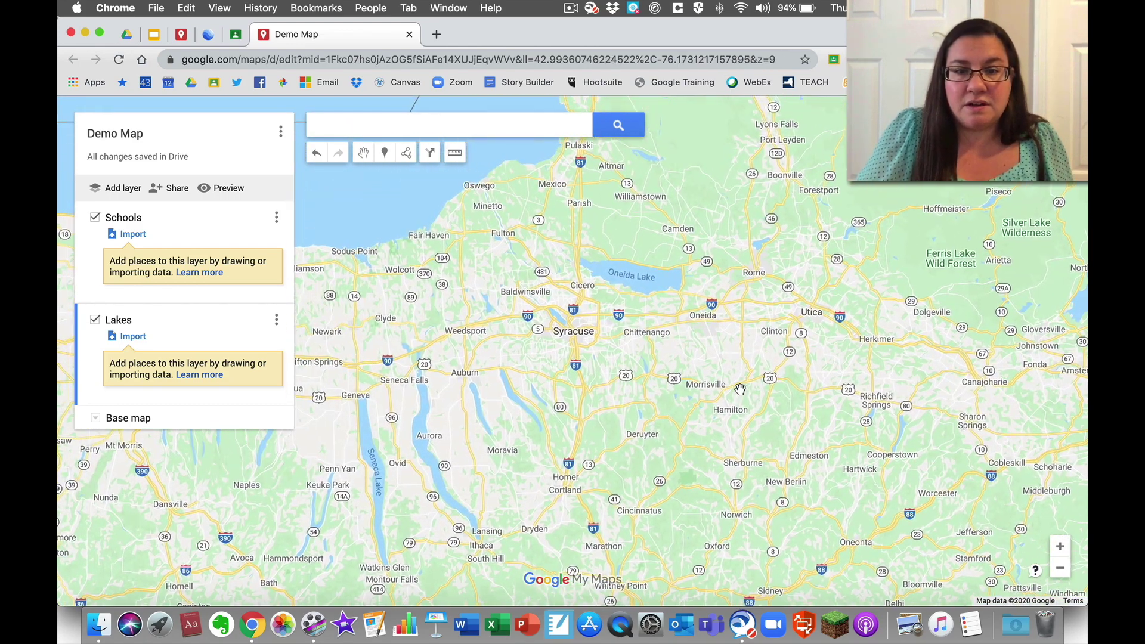
pyautogui.click(1060, 546)
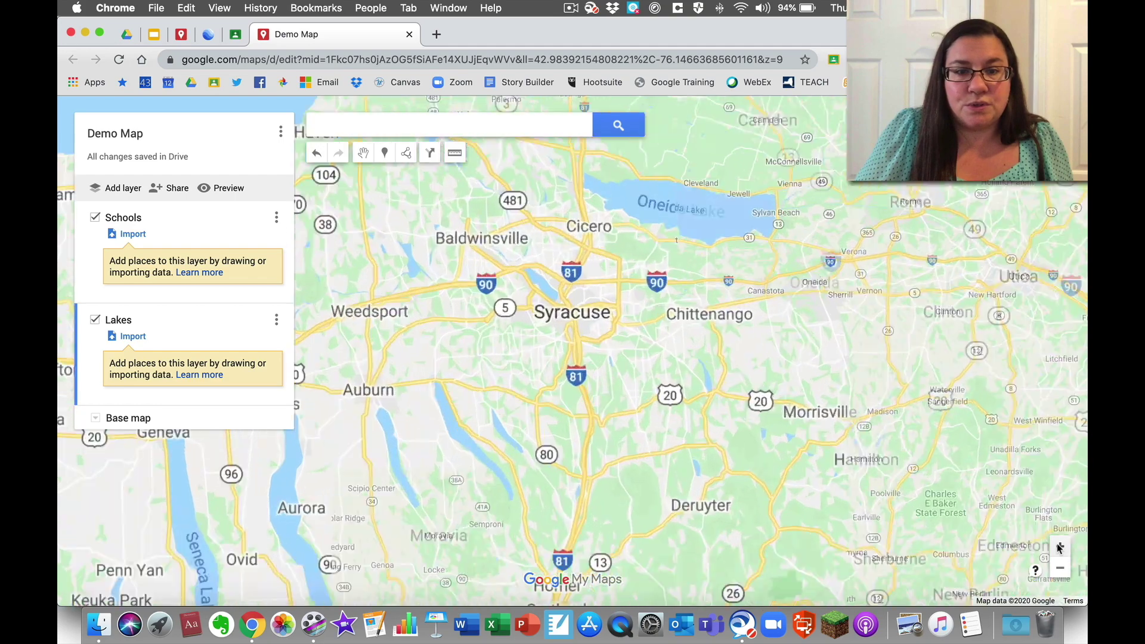
pyautogui.click(1060, 547)
pyautogui.moveTo(886, 327); pyautogui.dragTo(659, 335)
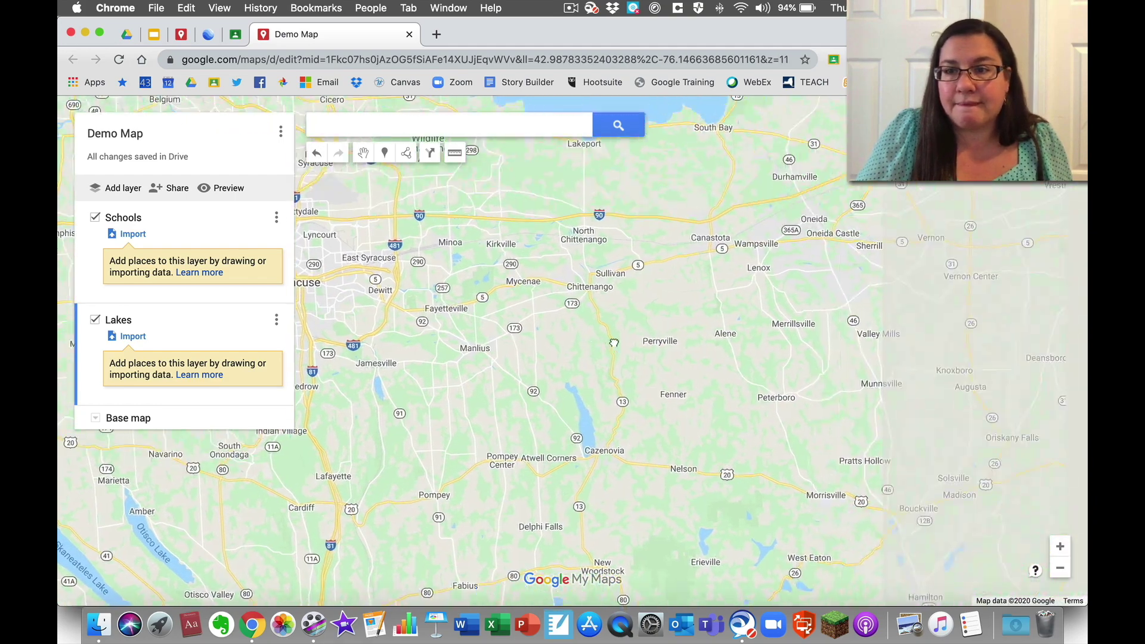
pyautogui.moveTo(900, 287); pyautogui.dragTo(457, 352)
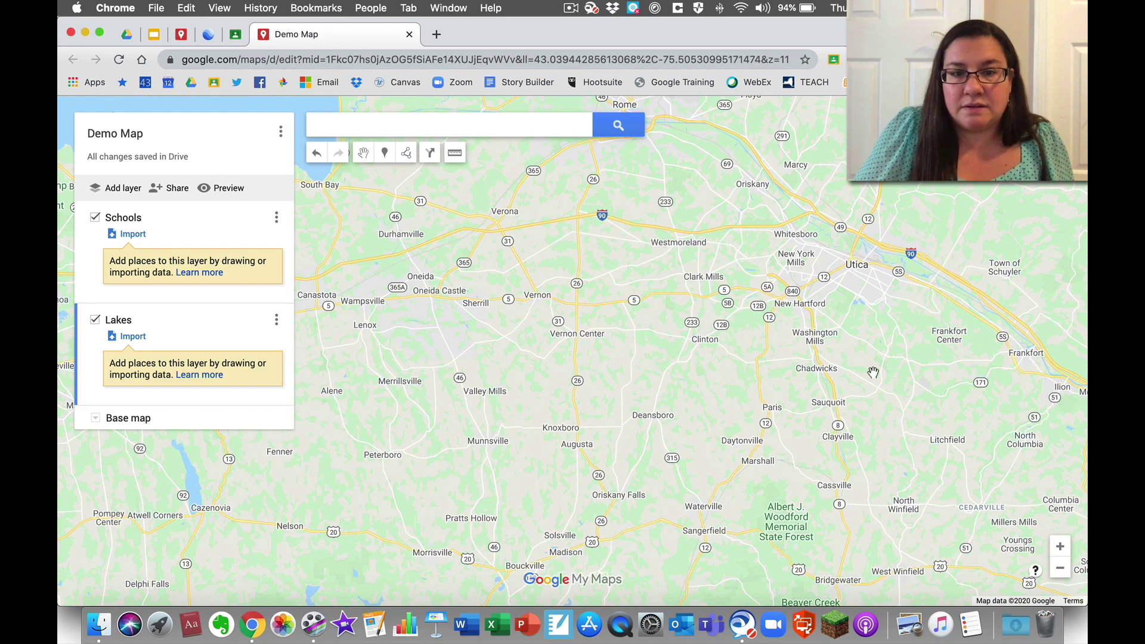
pyautogui.click(1059, 549)
pyautogui.moveTo(537, 319); pyautogui.dragTo(762, 361)
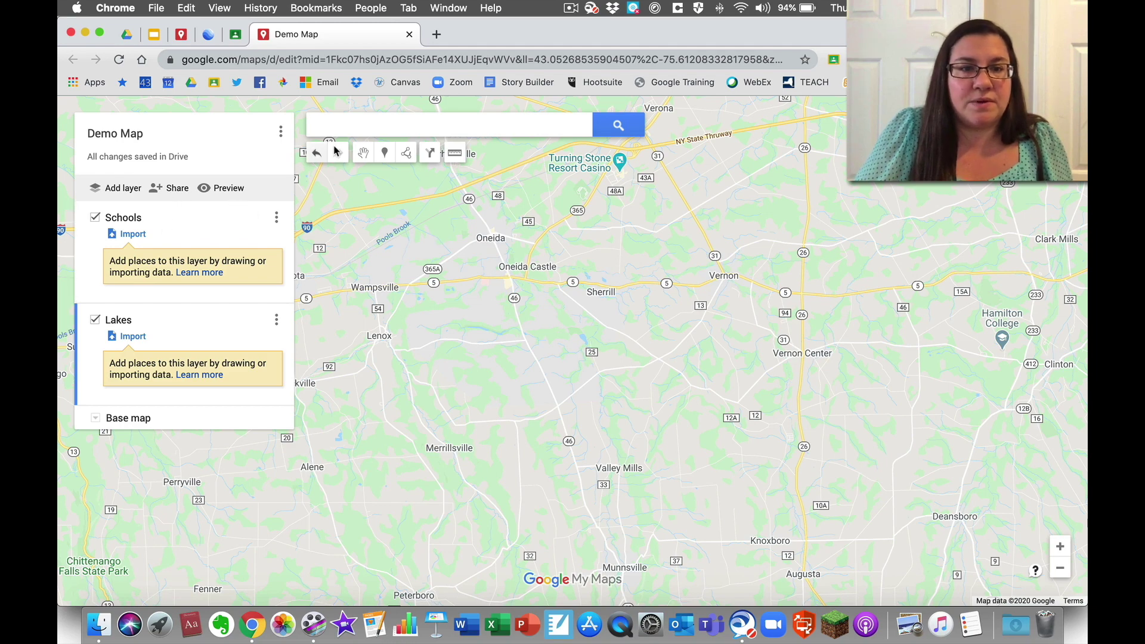
pyautogui.click(389, 156)
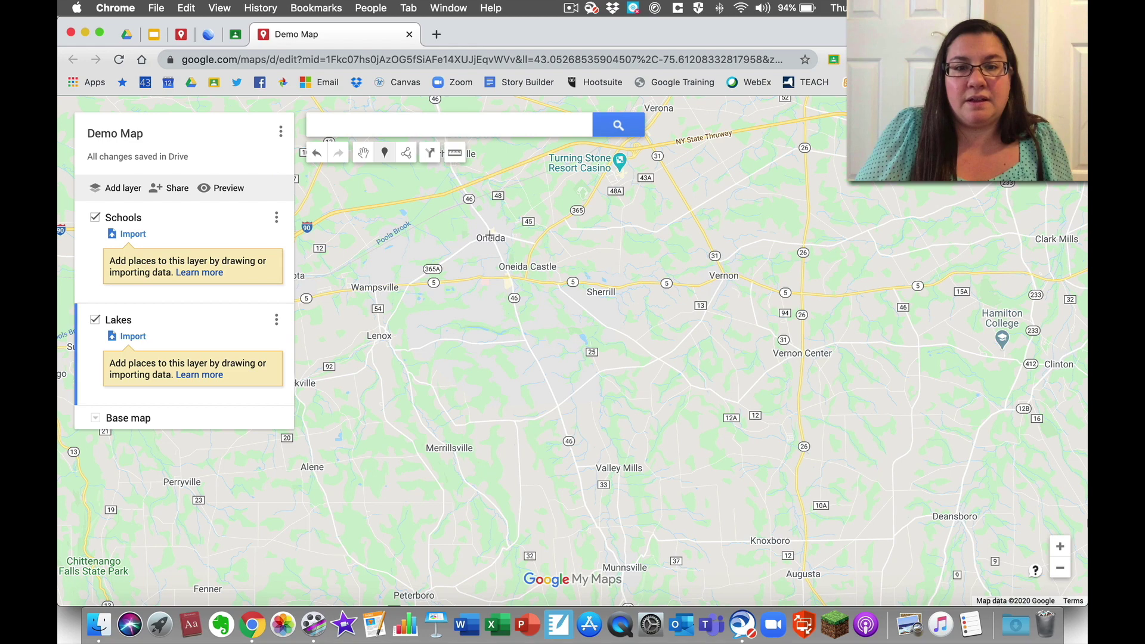
pyautogui.click(1061, 545)
pyautogui.scroll(6, 749, 429)
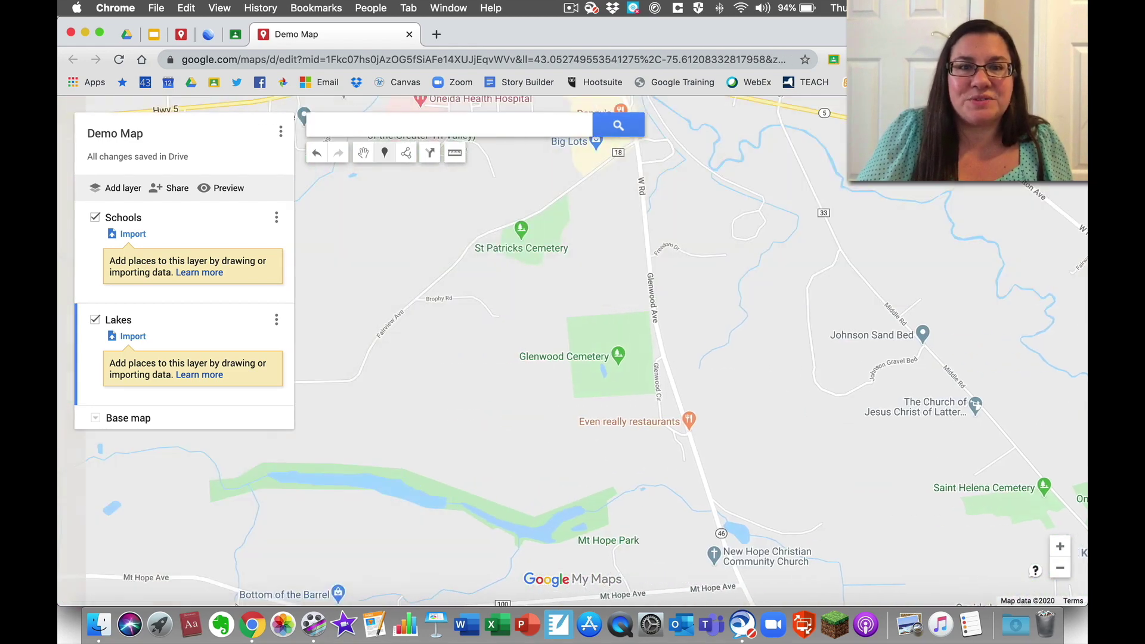
pyautogui.moveTo(766, 206); pyautogui.dragTo(766, 580)
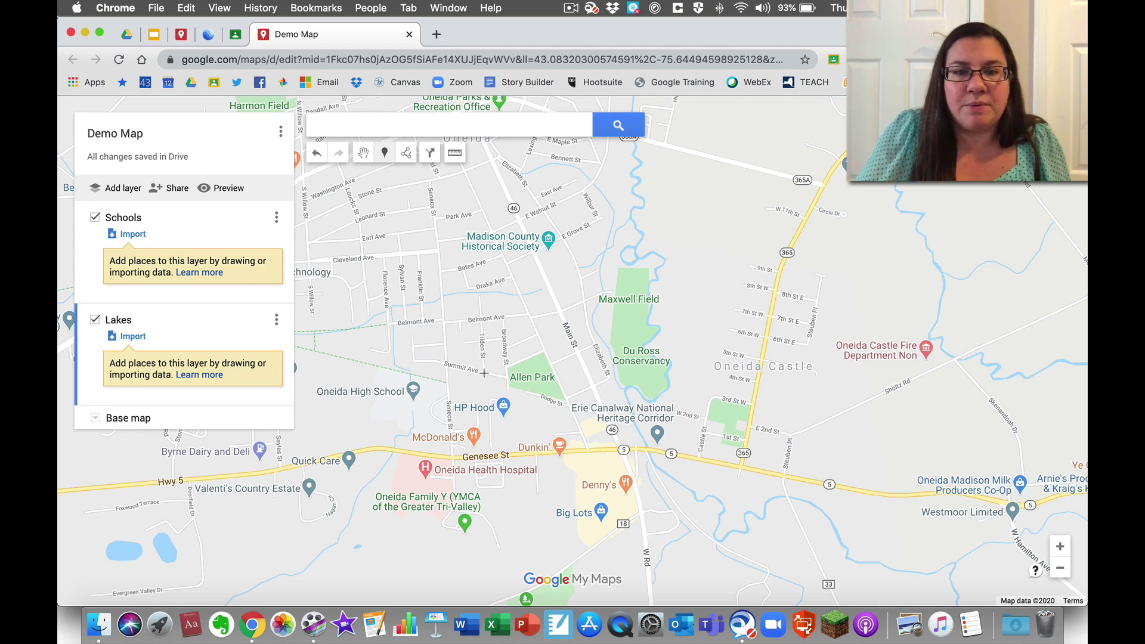
pyautogui.moveTo(485, 374); pyautogui.dragTo(640, 299)
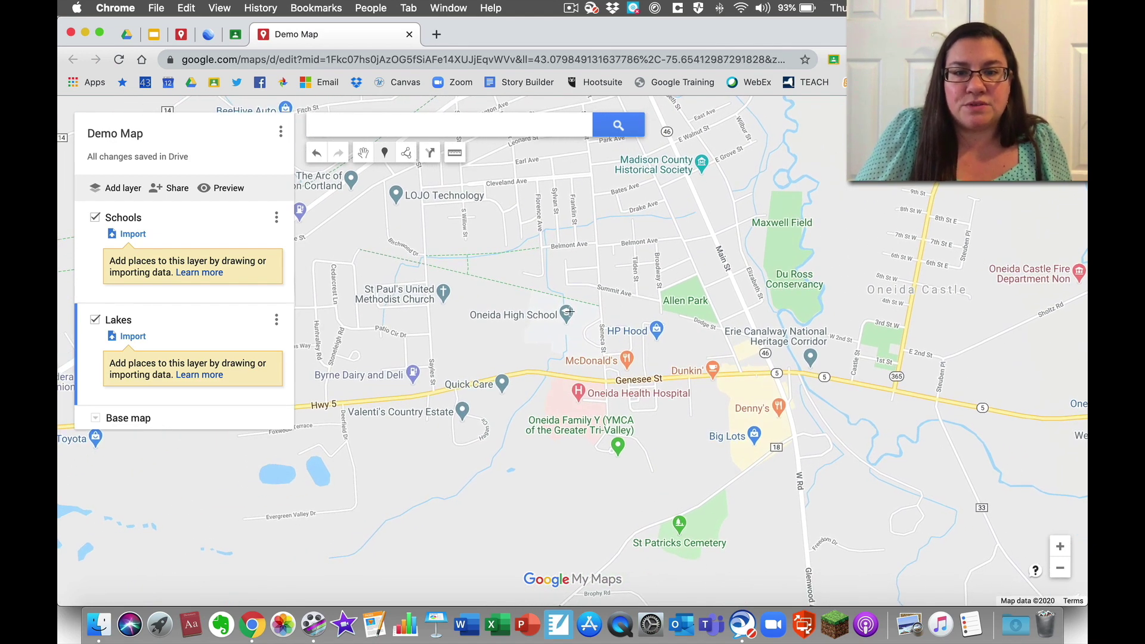
pyautogui.click(386, 154)
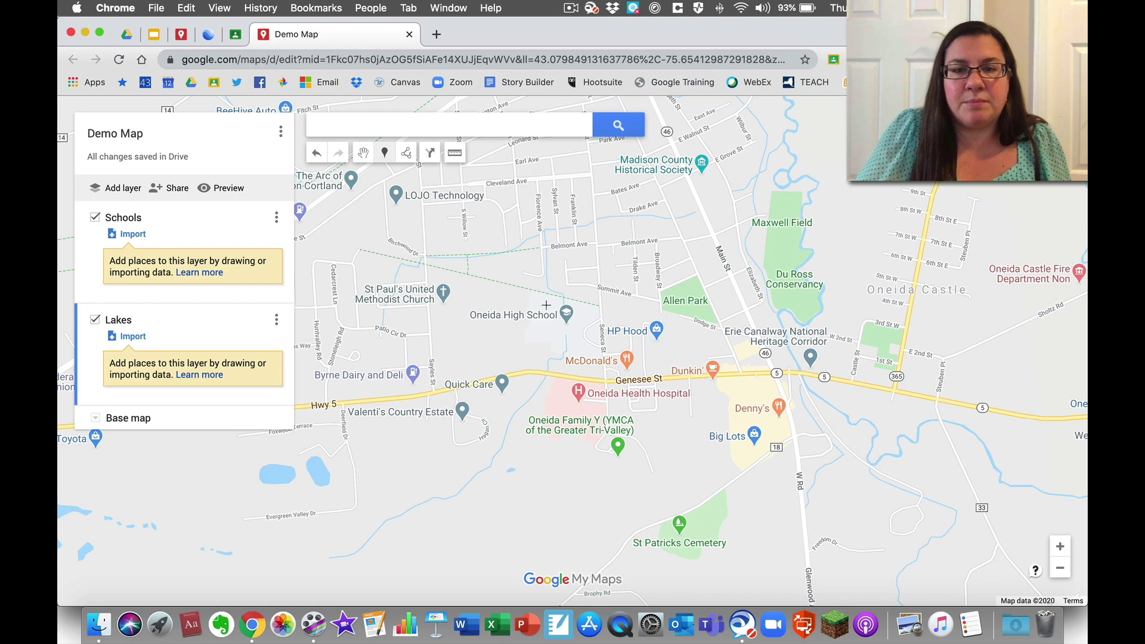
pyautogui.click(566, 314)
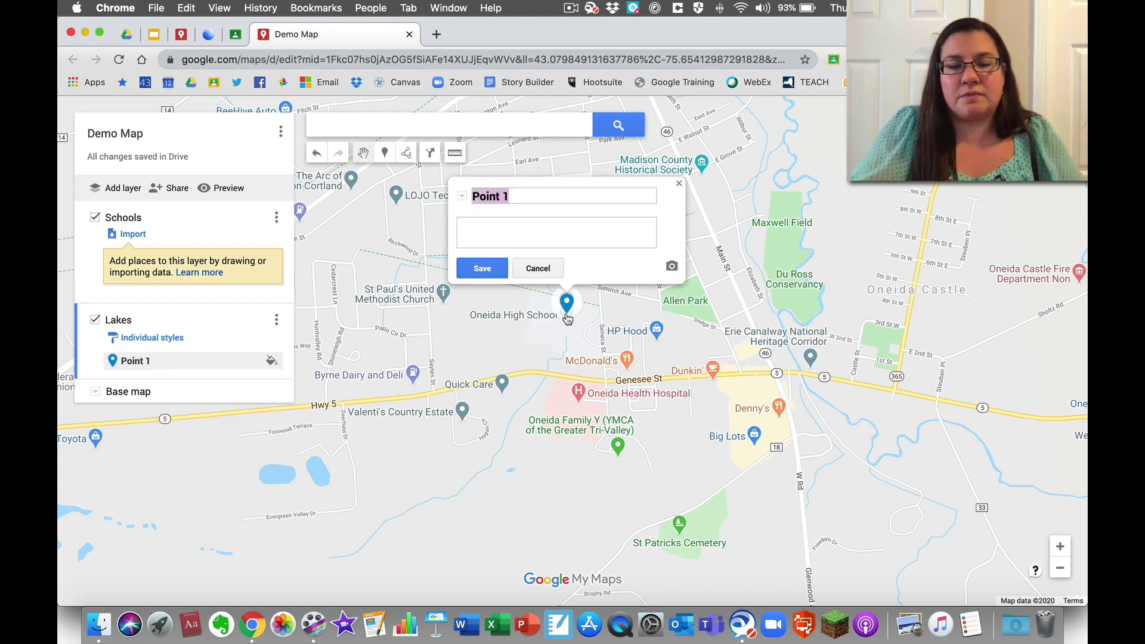
# Title the new marker Oneida High School, enter "description" as its description and save it.
pyautogui.write('L')
pyautogui.press('BackSpace')
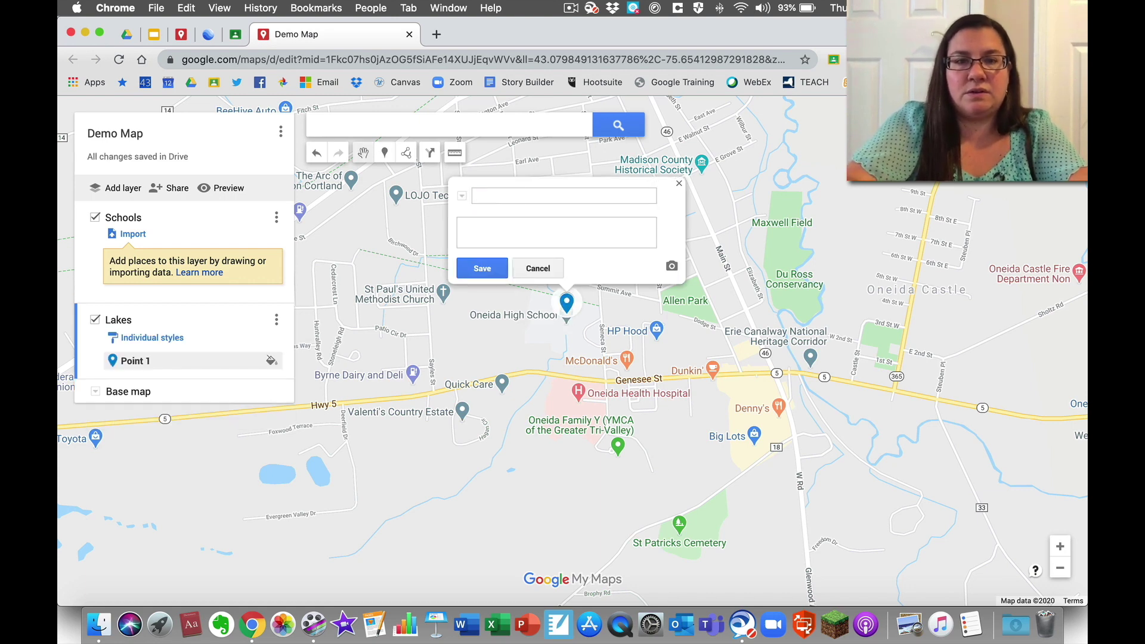
pyautogui.write('Oneida')
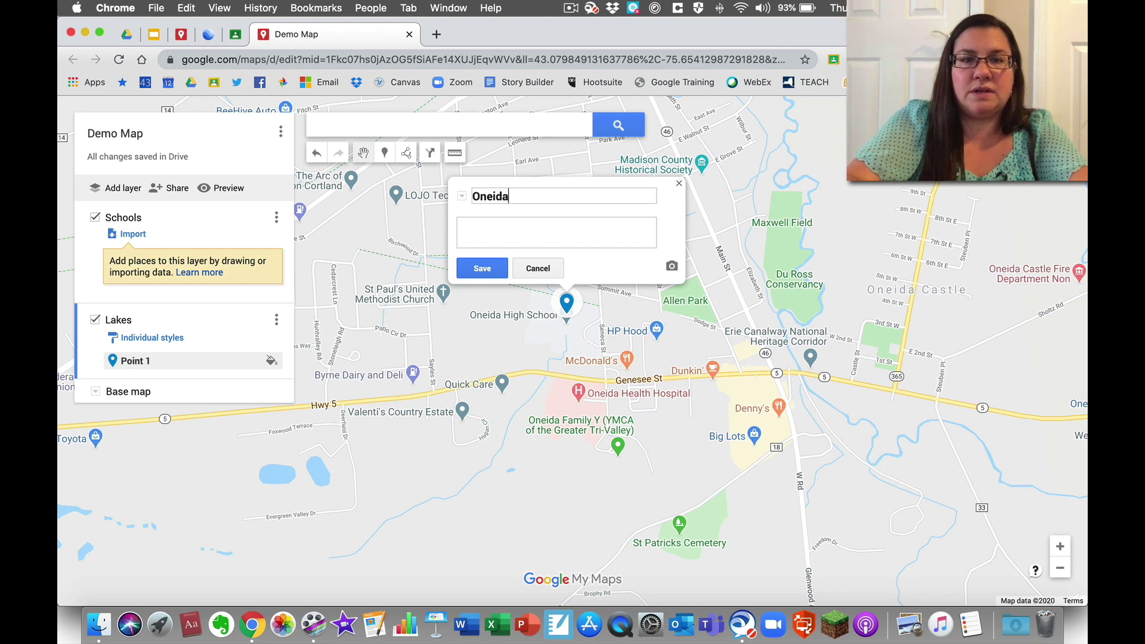
pyautogui.write(' High School')
pyautogui.click(487, 229)
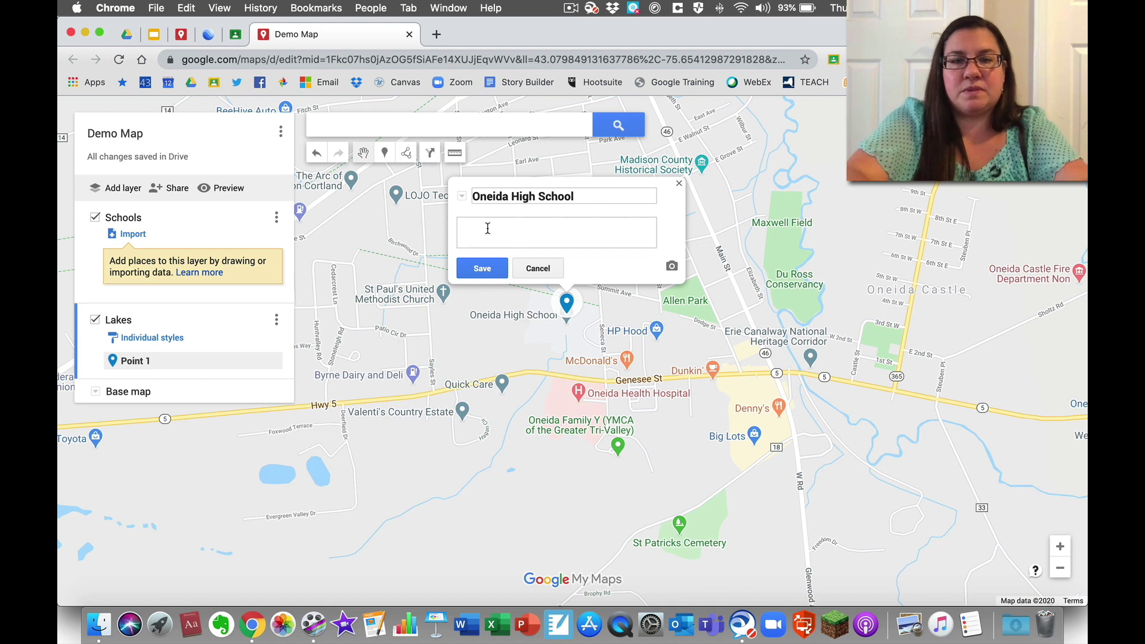
pyautogui.write('description')
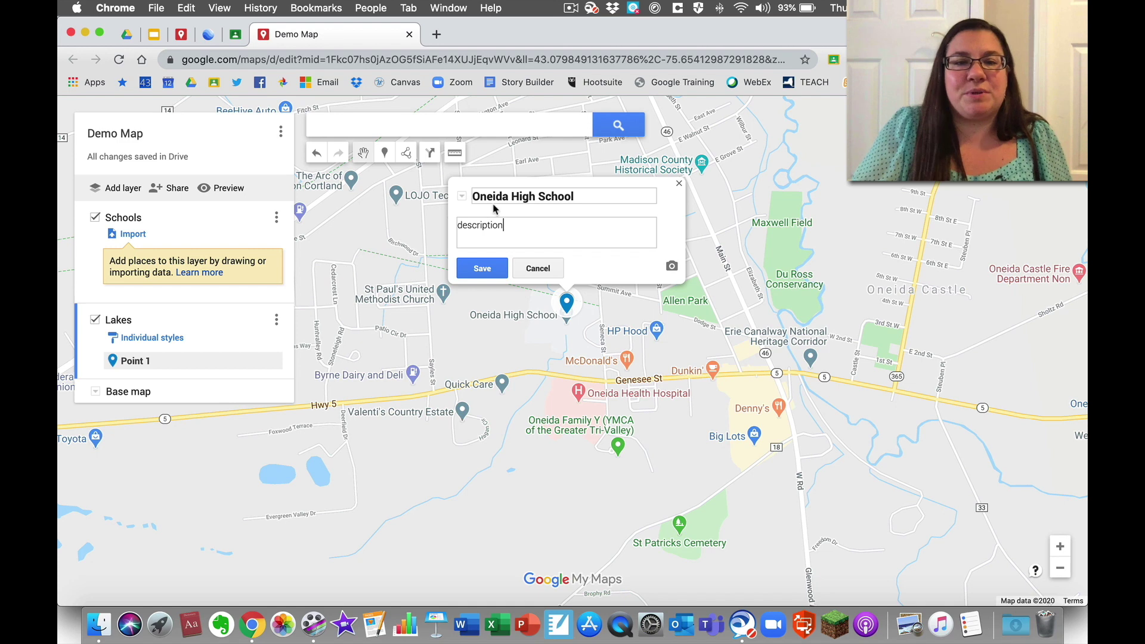
pyautogui.click(482, 269)
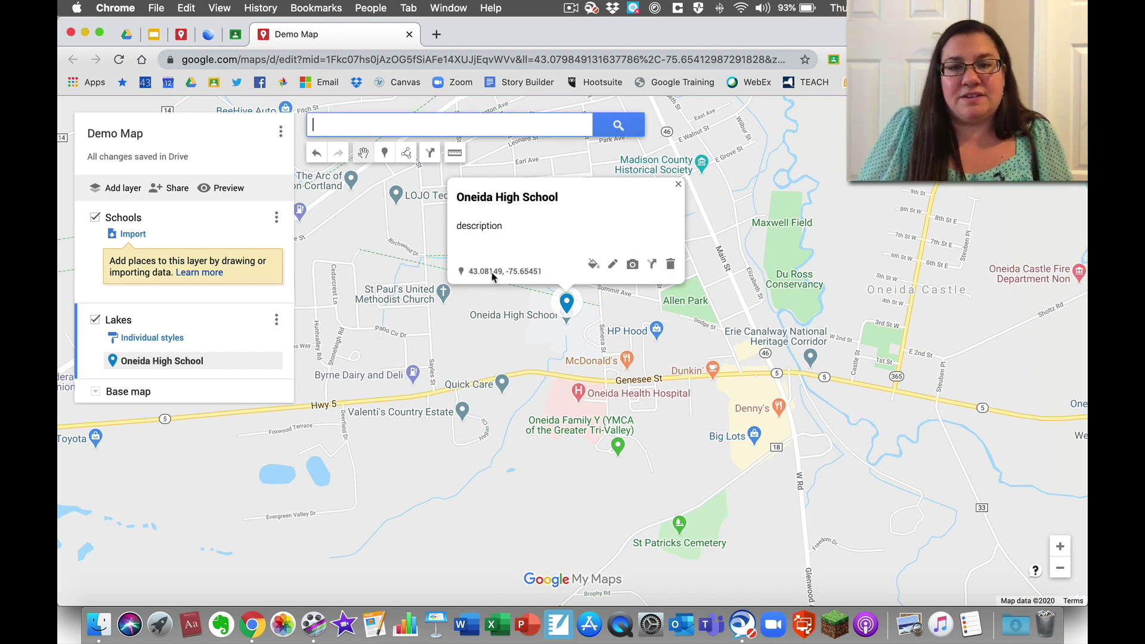
# Style the Oneida High School marker in red-orange with the walking-figures icon from Places, found by filtering the icons for "school".
pyautogui.click(595, 268)
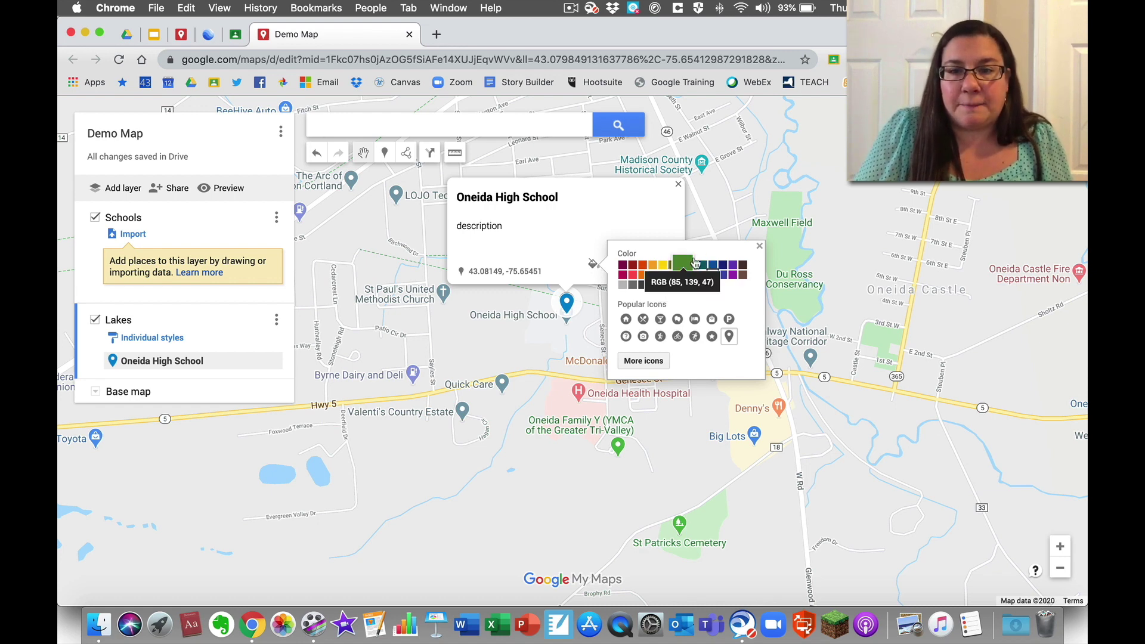
pyautogui.click(643, 270)
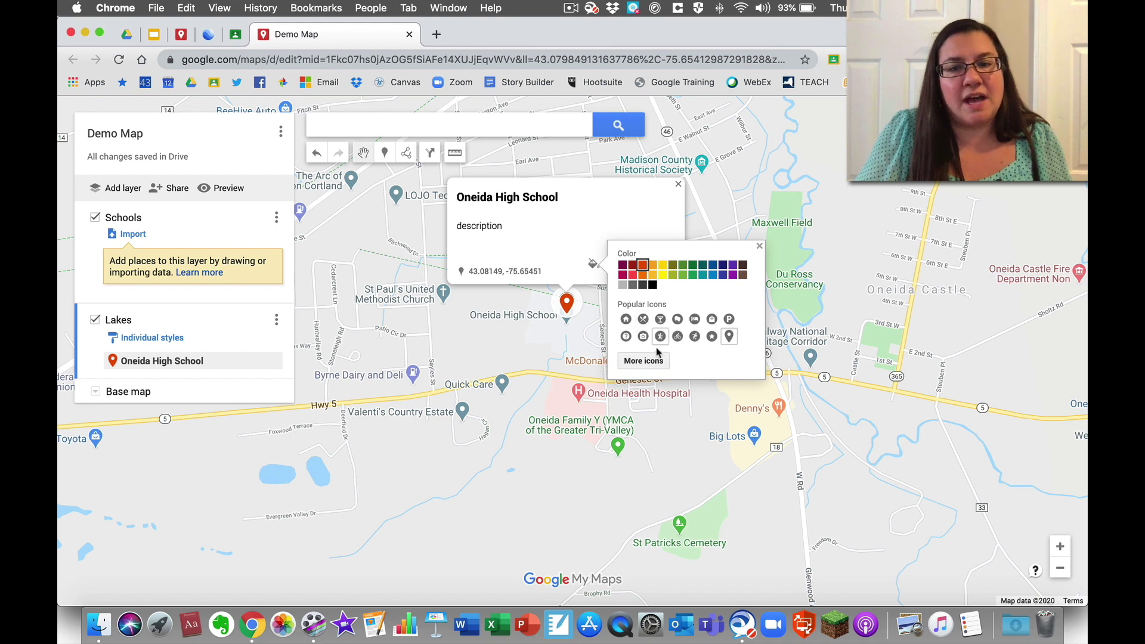
pyautogui.click(643, 360)
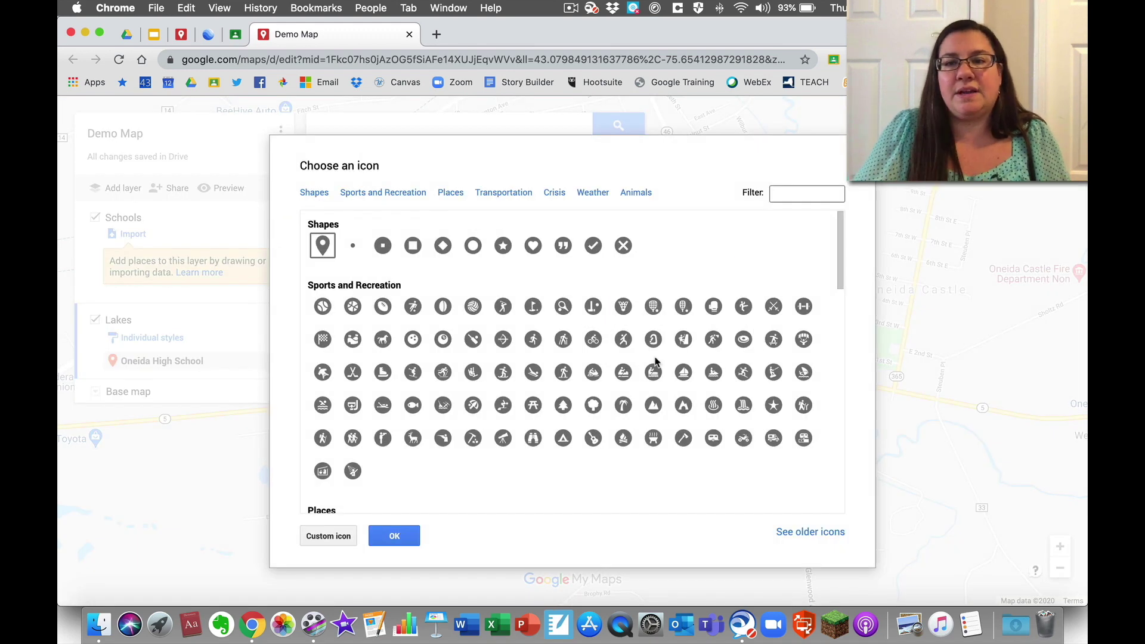
pyautogui.click(781, 194)
pyautogui.write('school')
pyautogui.press('Return')
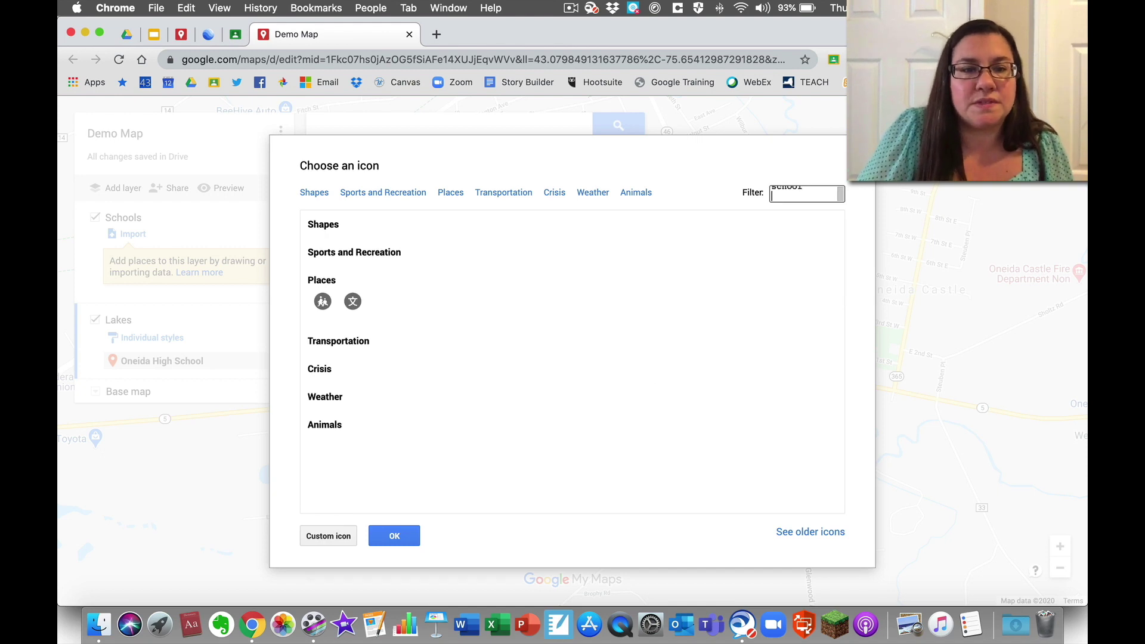
pyautogui.click(324, 307)
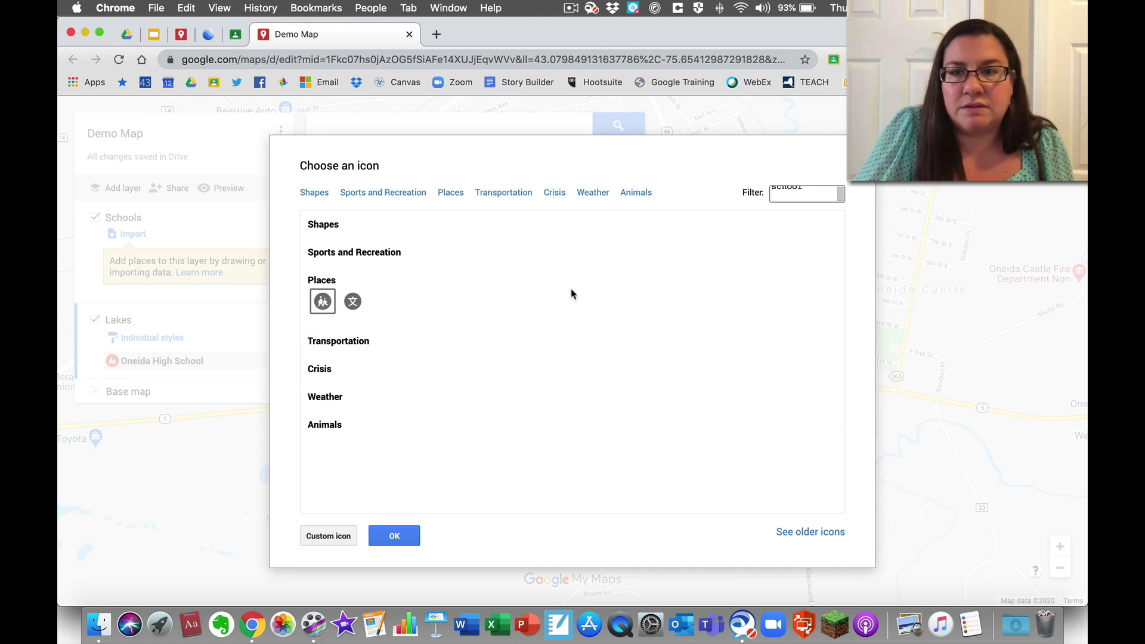
pyautogui.click(394, 537)
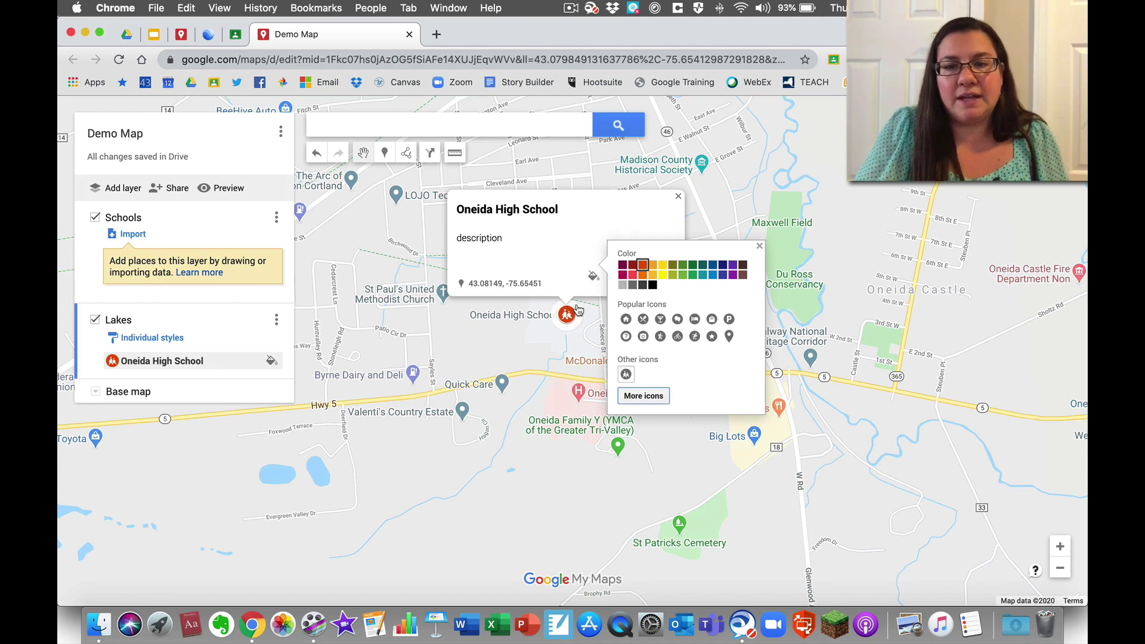
pyautogui.click(759, 245)
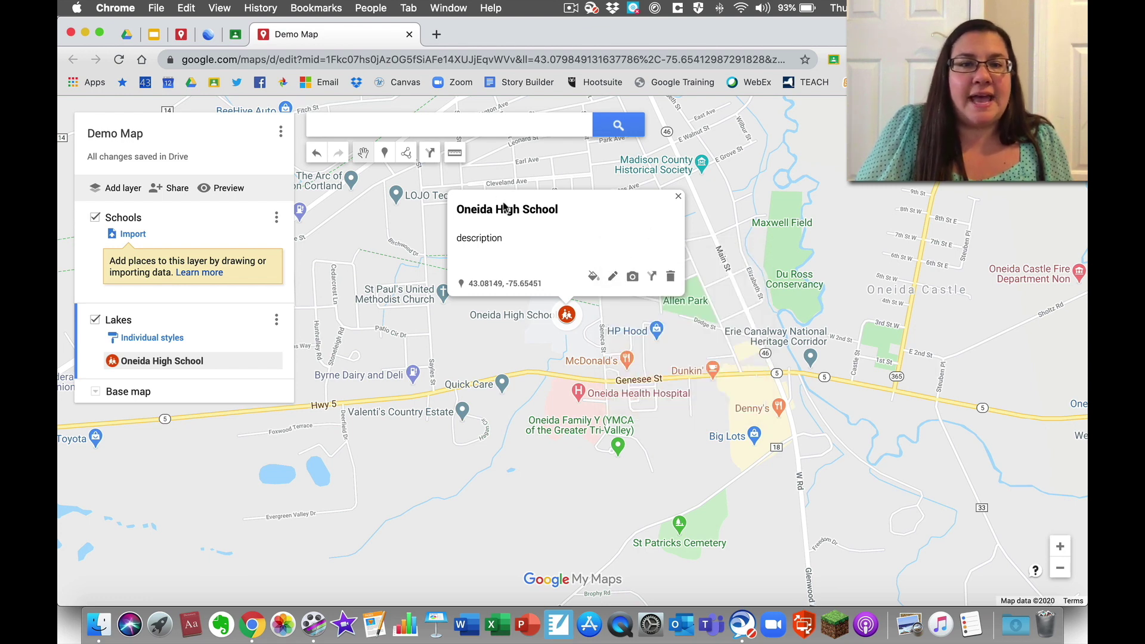
# Reopen the Oneida High School marker's title and description for editing and save them.
pyautogui.click(613, 276)
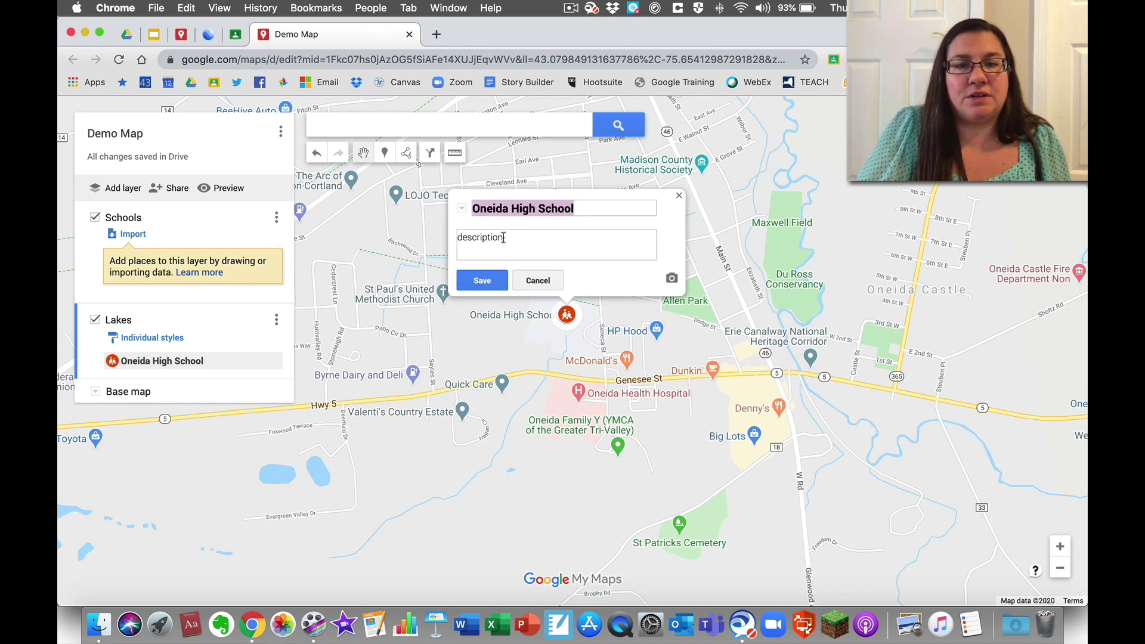
pyautogui.click(482, 280)
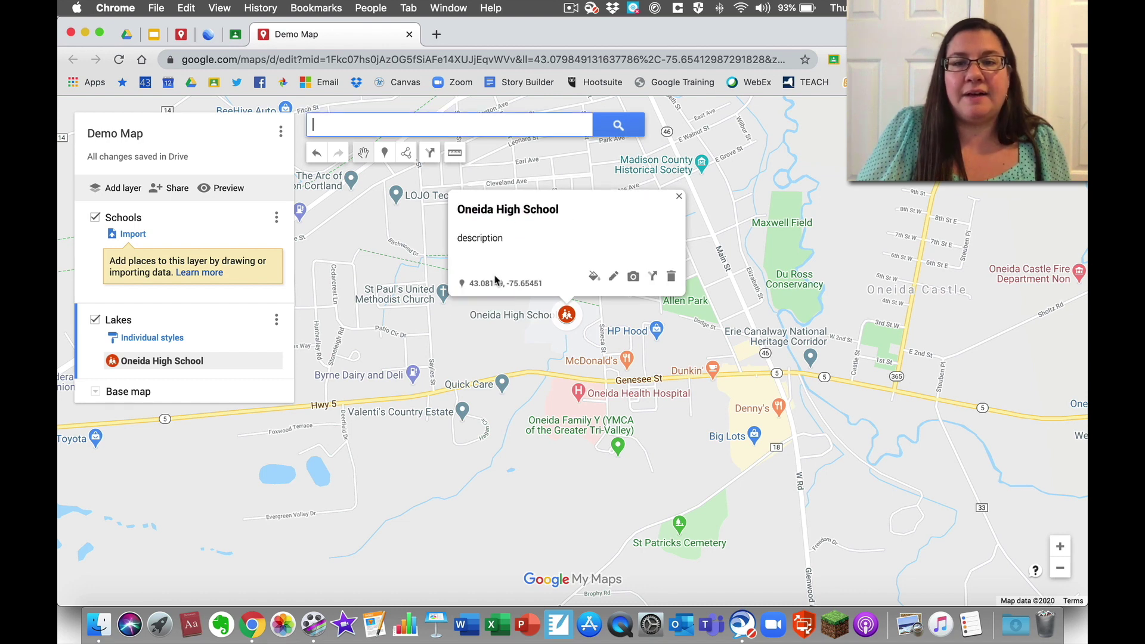
# Add the Oneida City School District logo to the marker from a Google image search for "oneida high school".
pyautogui.click(633, 278)
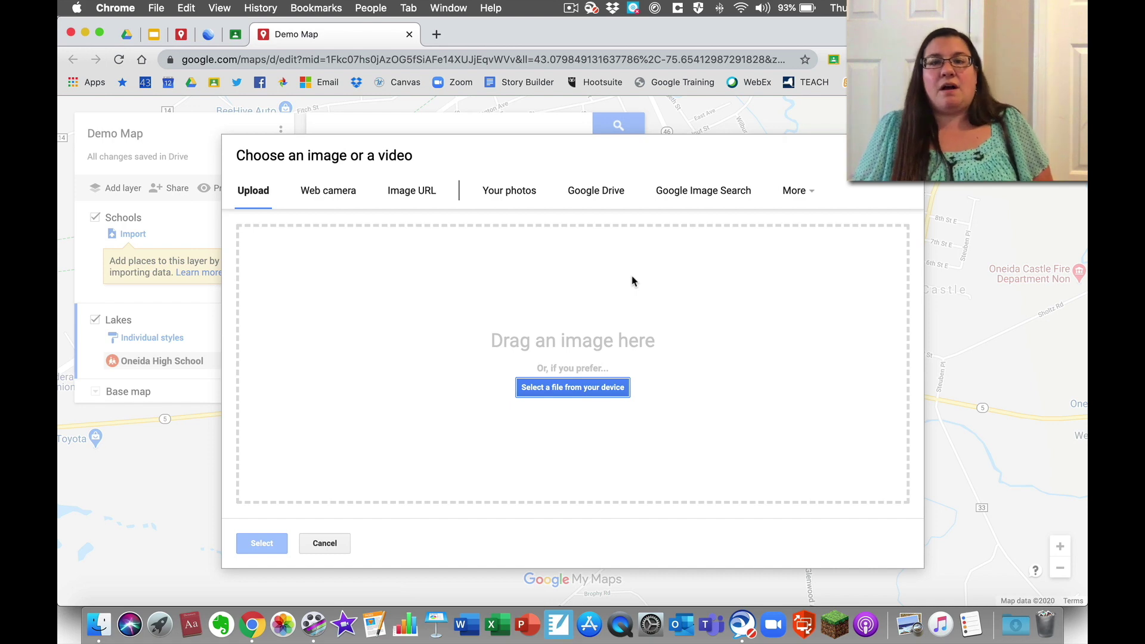
pyautogui.click(679, 194)
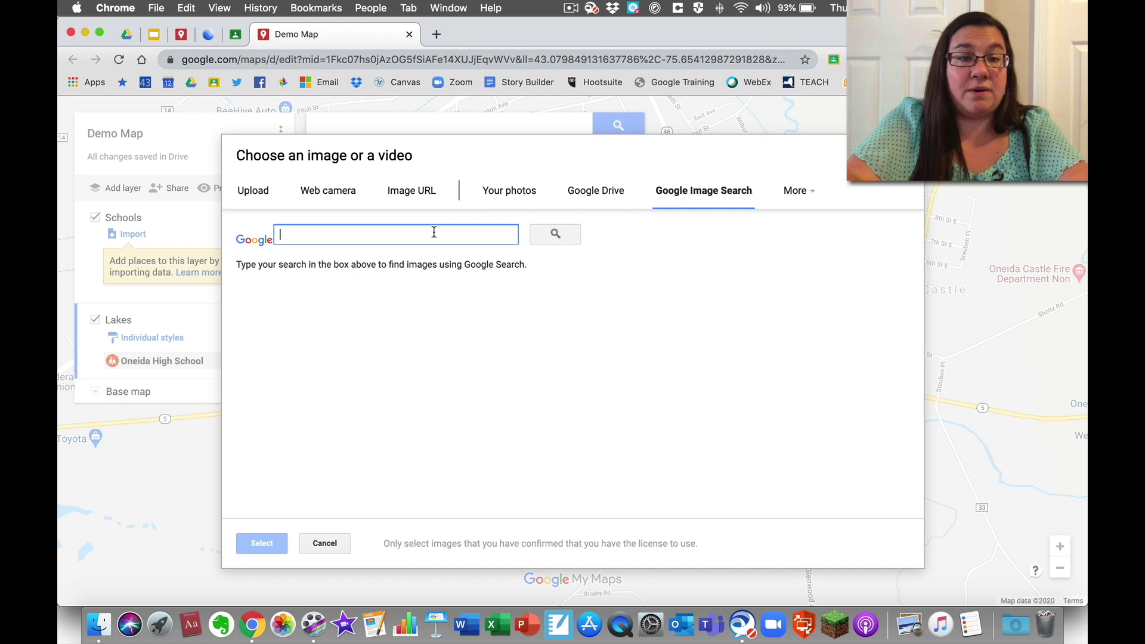
pyautogui.write('onei')
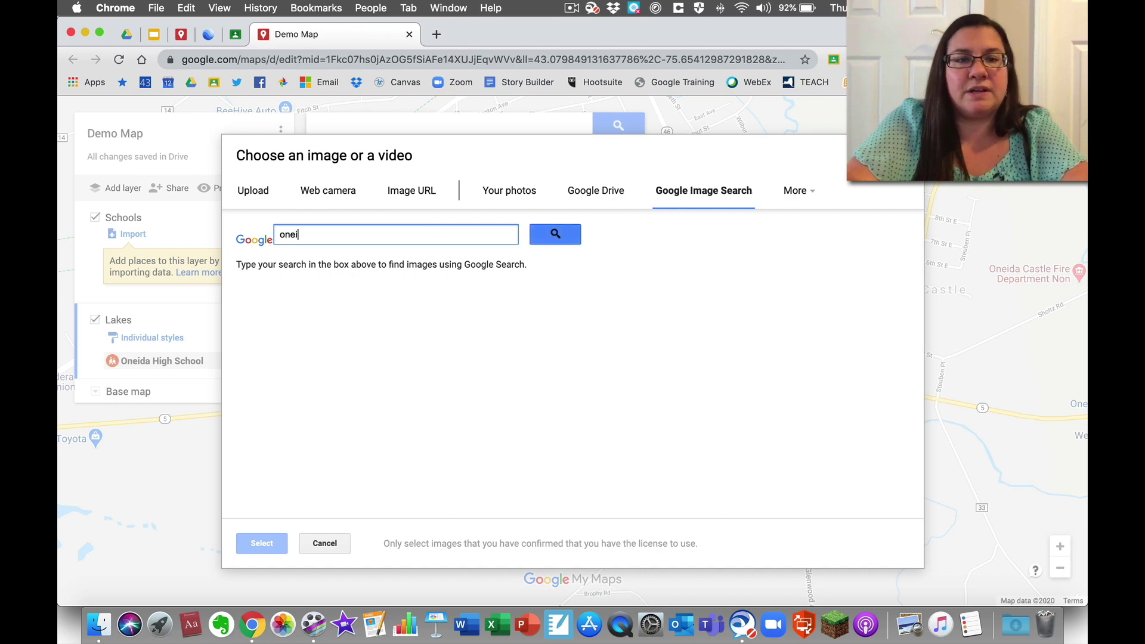
pyautogui.write('da high school')
pyautogui.click(555, 235)
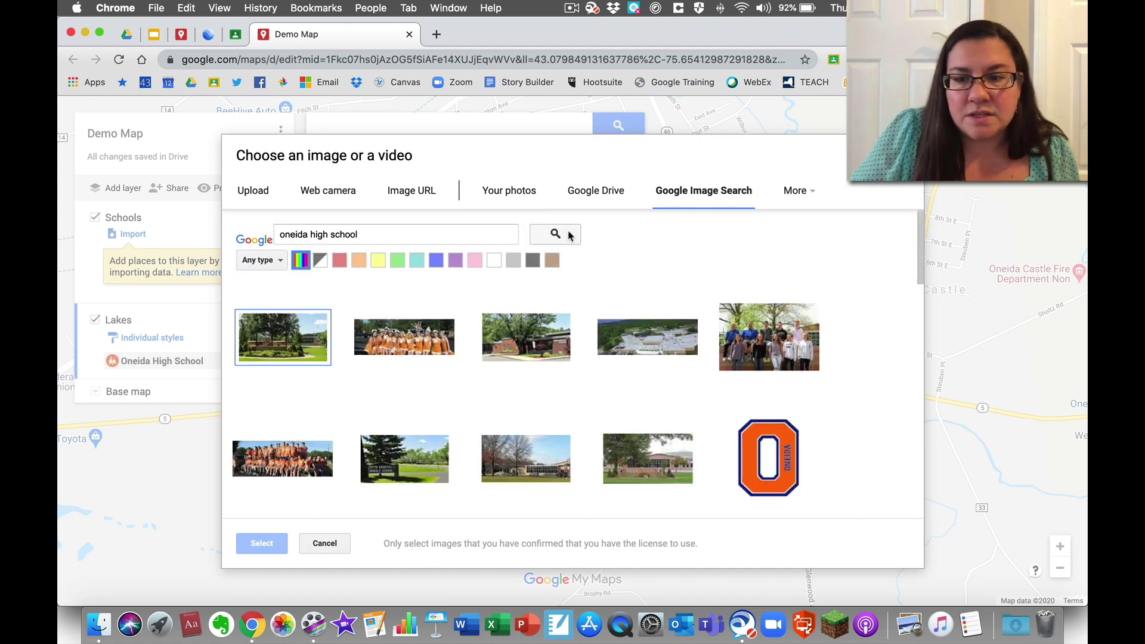
pyautogui.scroll(-5, 596, 387)
pyautogui.scroll(-2, 597, 387)
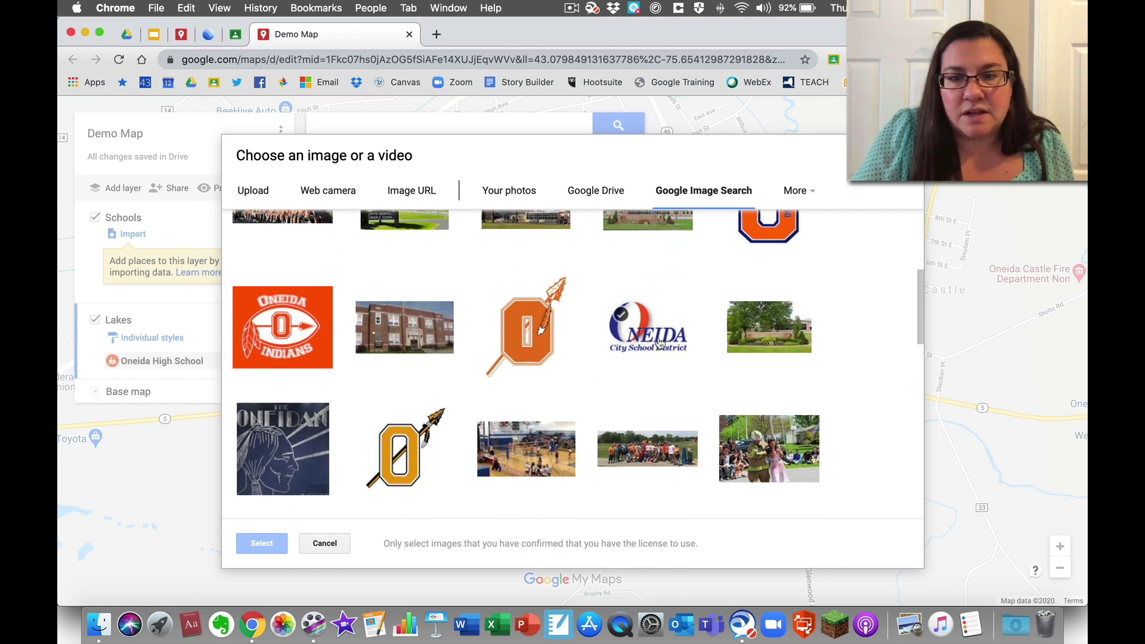
pyautogui.click(660, 343)
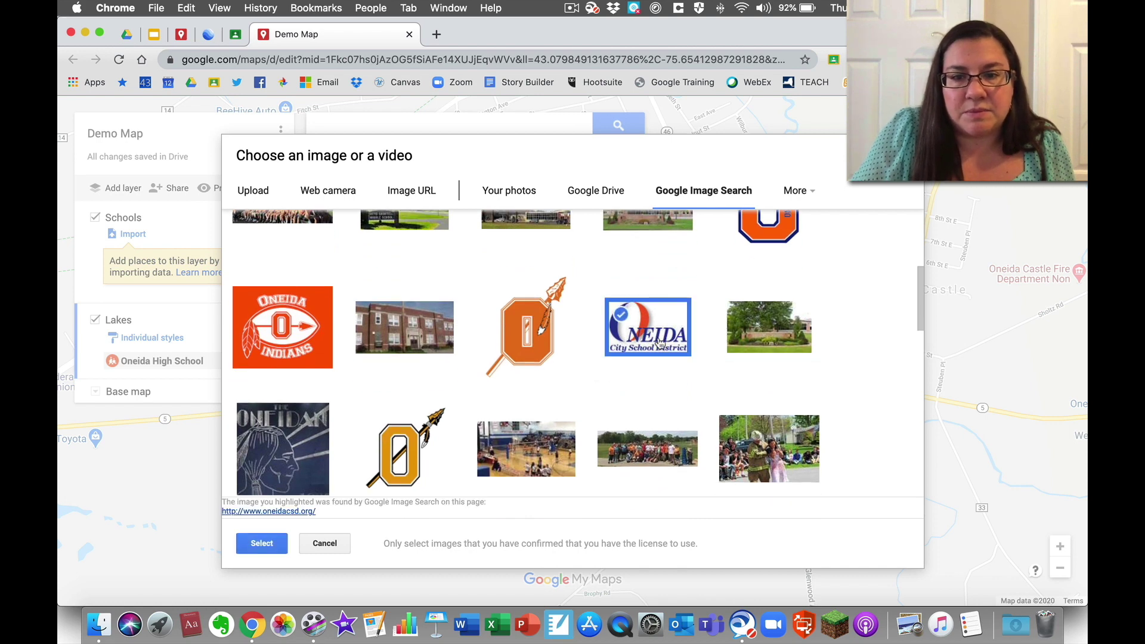
pyautogui.click(270, 543)
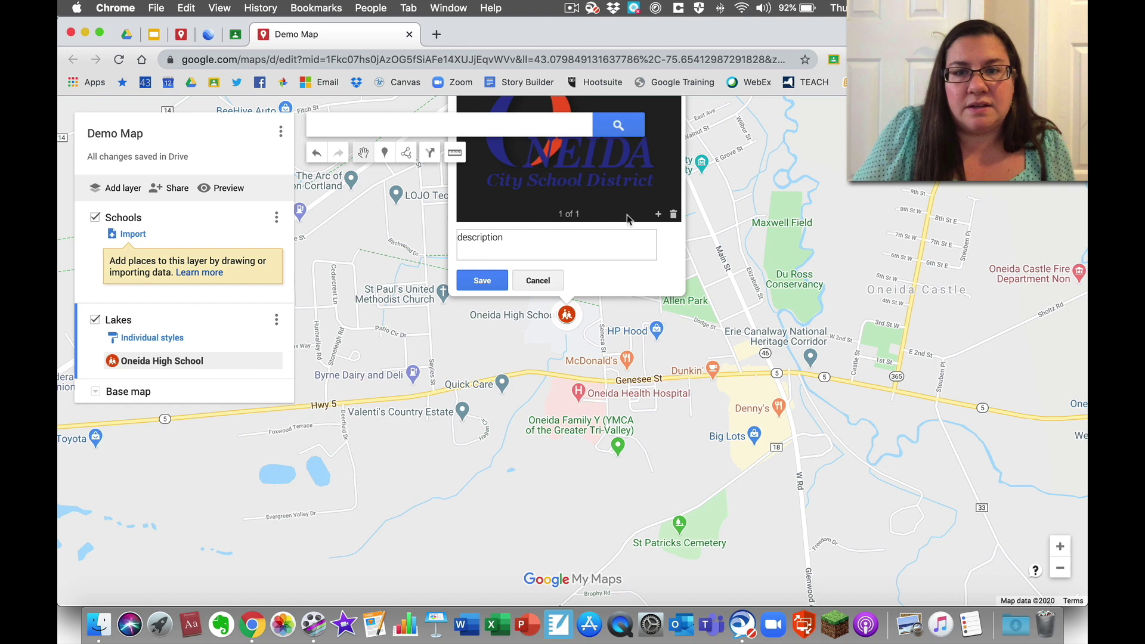
# Add the photo of the brick school building behind a tree as the Oneida High School marker's second image, flip through both images and save.
pyautogui.click(658, 216)
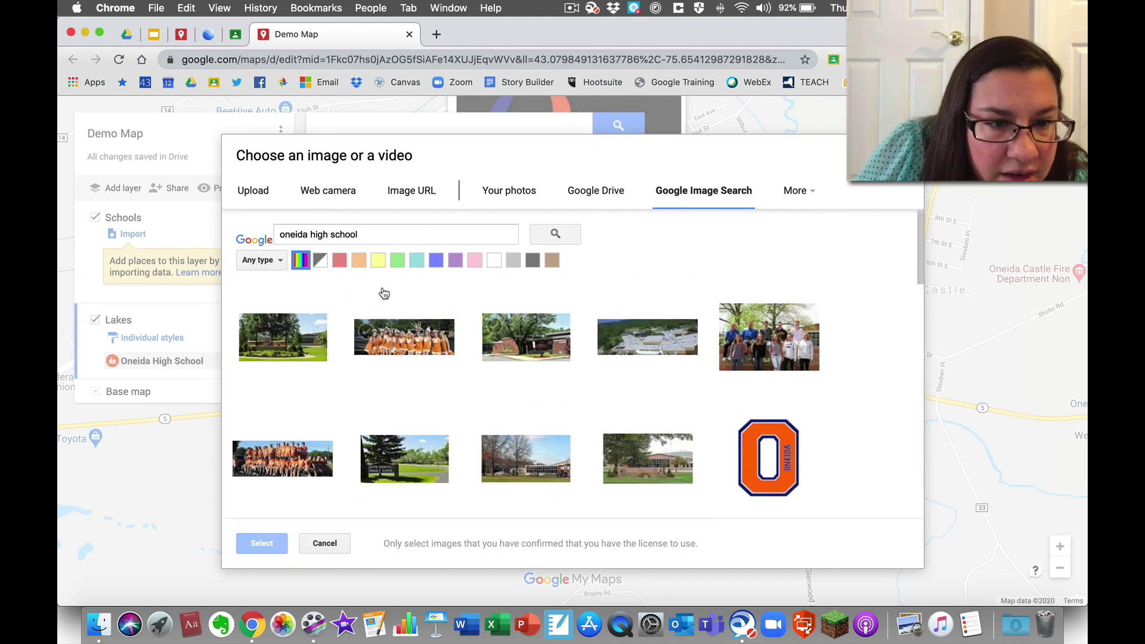
pyautogui.click(281, 338)
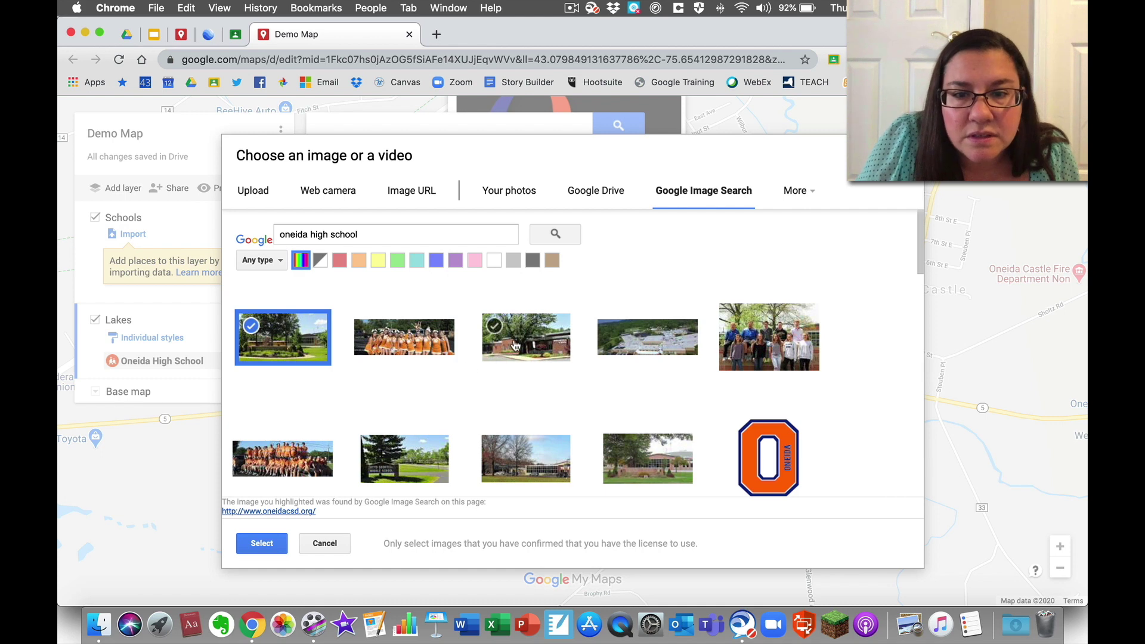
pyautogui.click(496, 327)
pyautogui.click(262, 544)
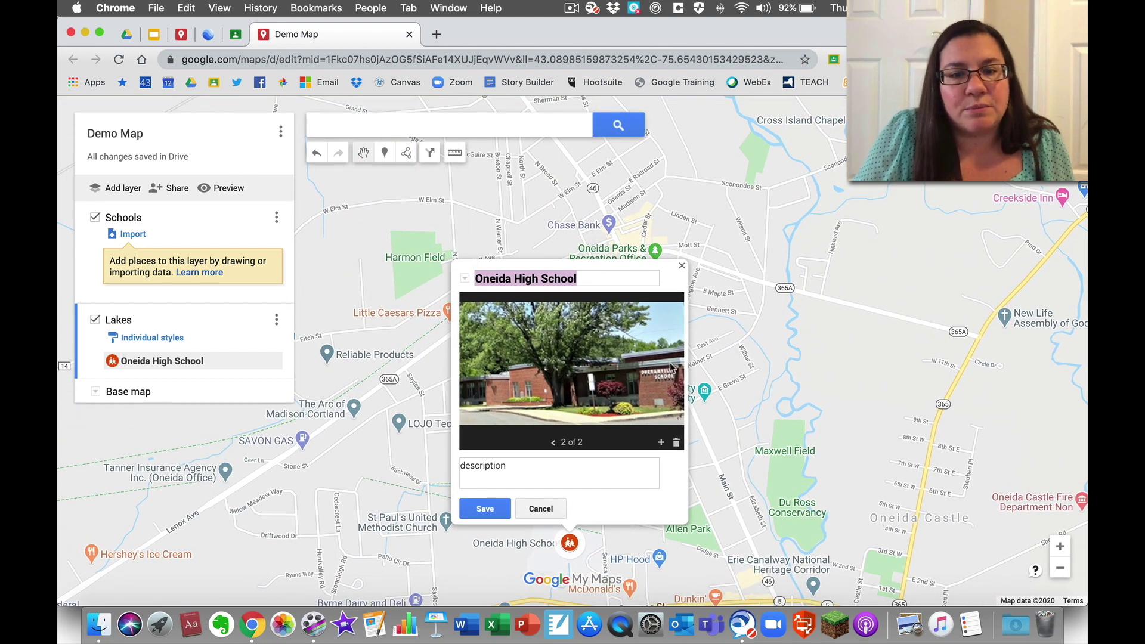
pyautogui.click(553, 443)
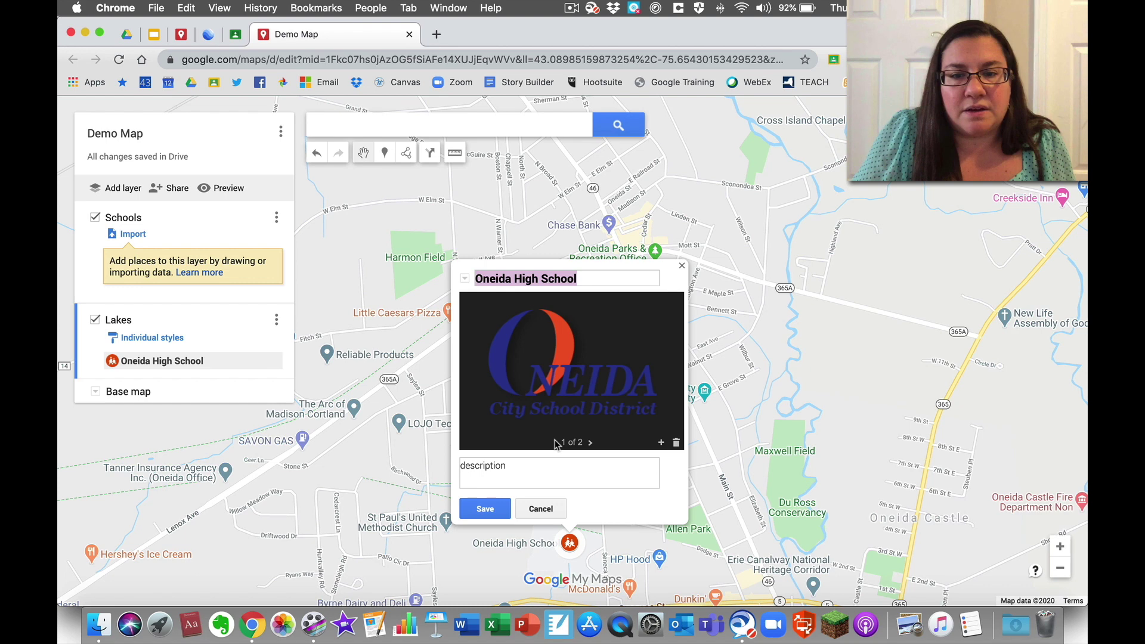
pyautogui.click(590, 443)
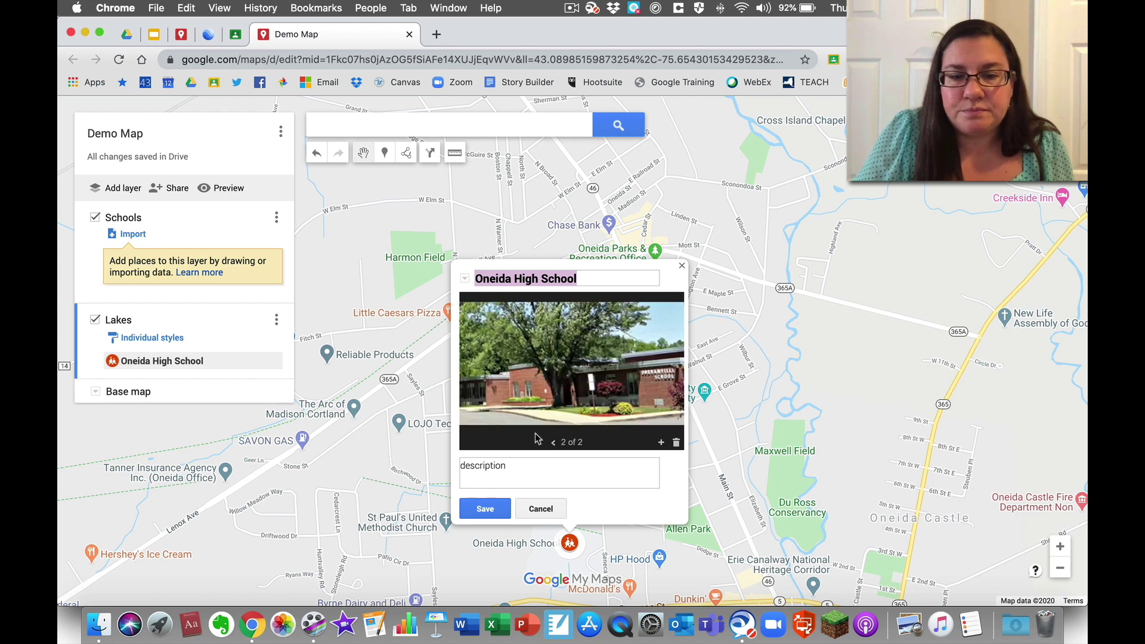
pyautogui.click(486, 508)
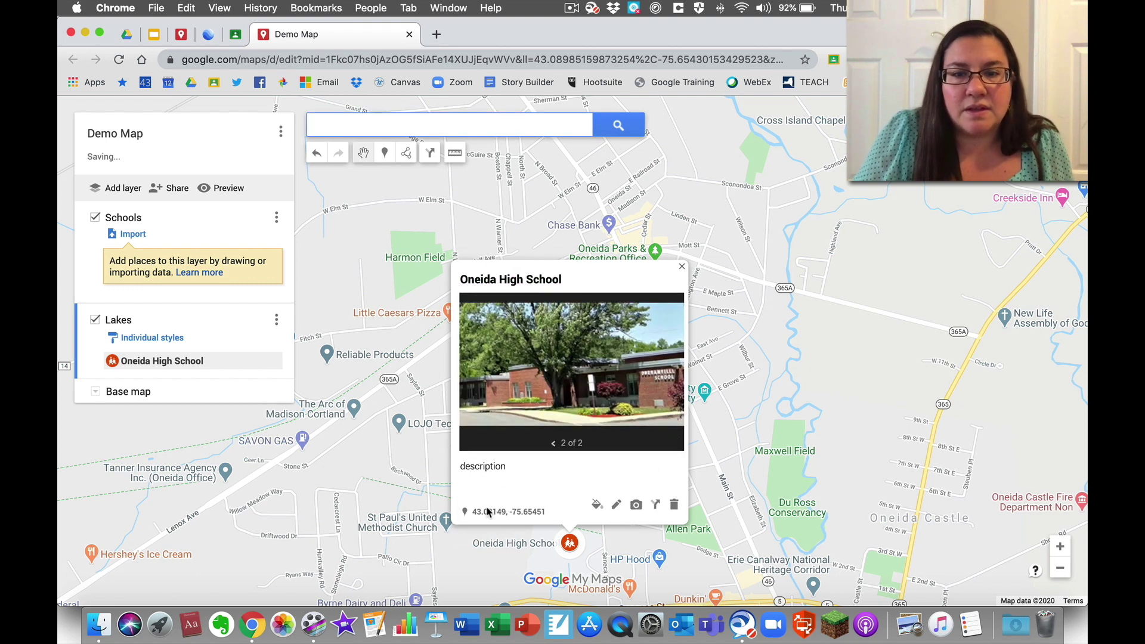
# Create driving directions from VVS High School in Verona, NY to the Oneida High School marker and check the transportation modes.
pyautogui.click(656, 506)
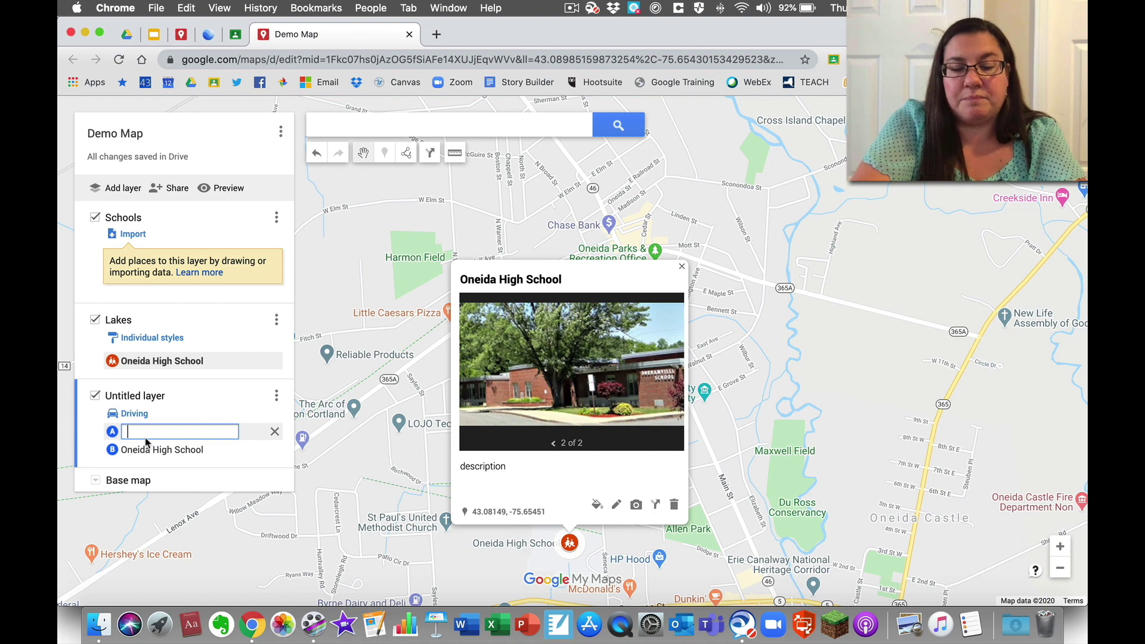
pyautogui.write('s')
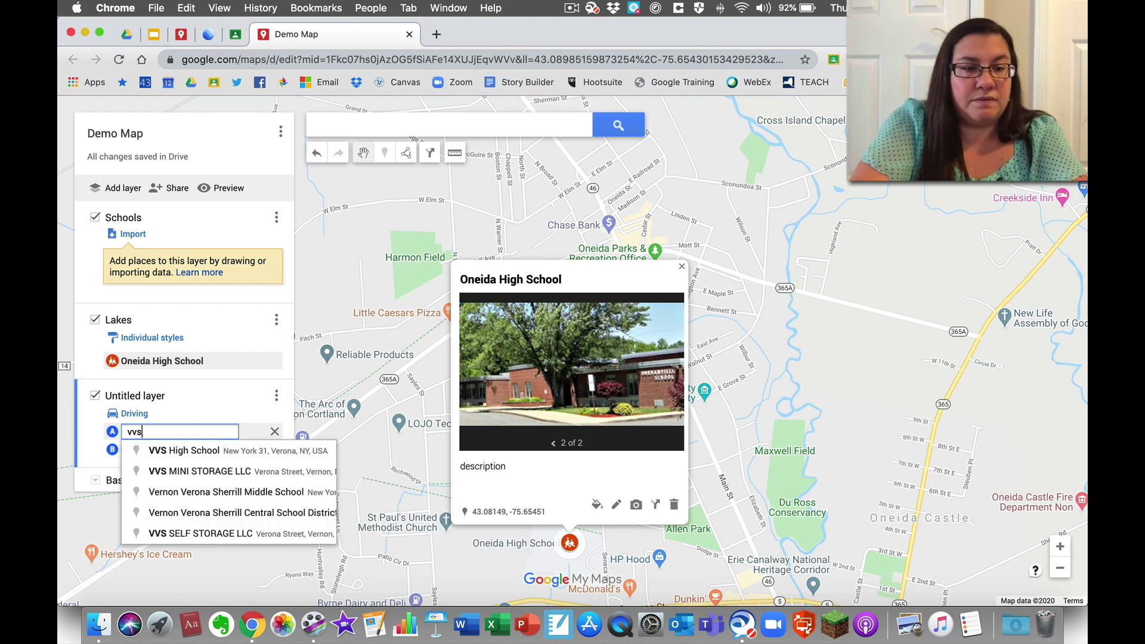
pyautogui.click(156, 451)
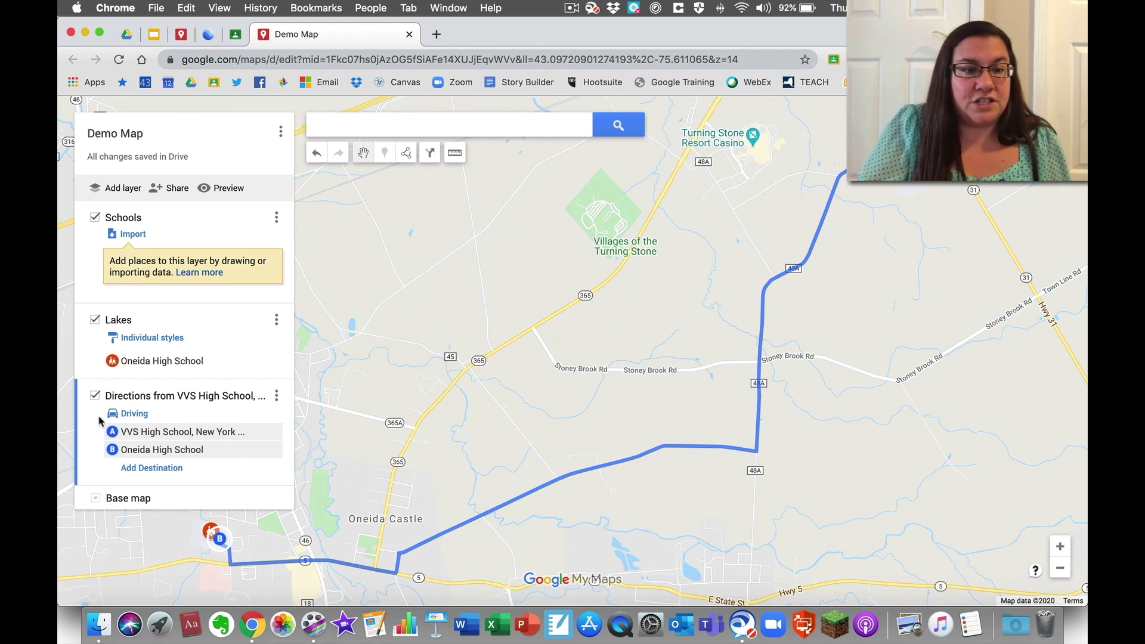
pyautogui.click(129, 414)
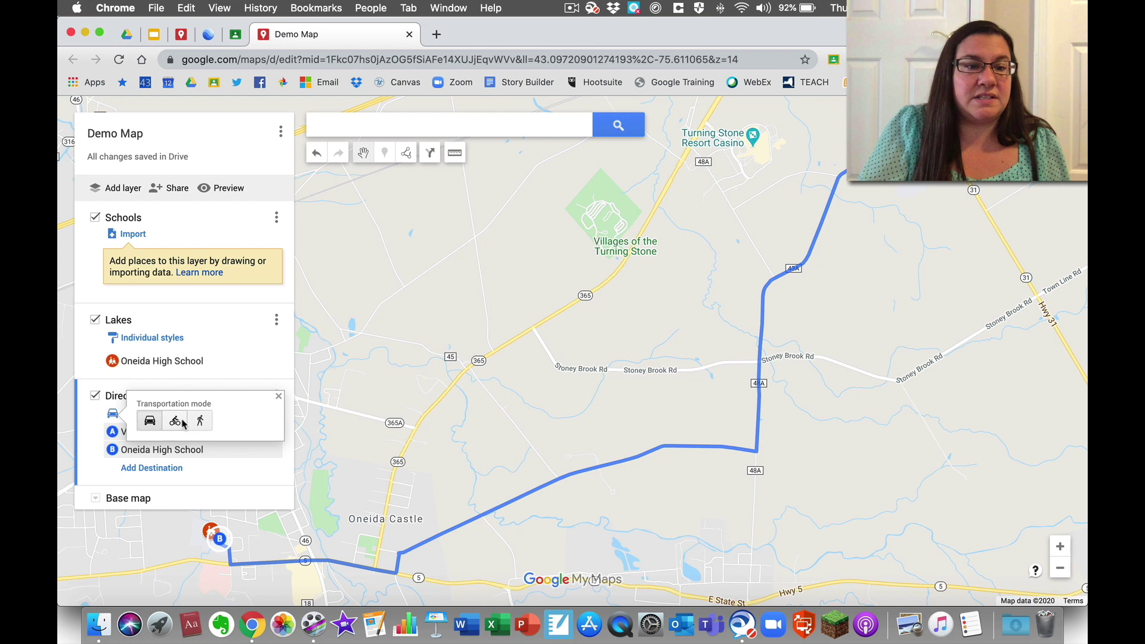
pyautogui.click(278, 397)
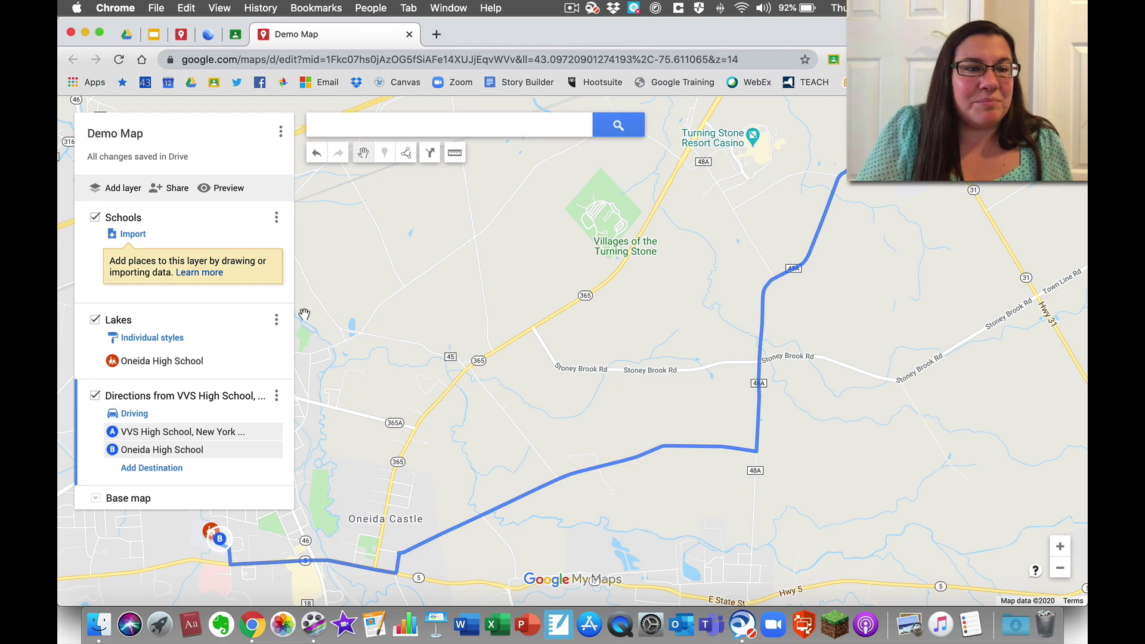
# Place a new marker in the Schools layer on VVS High School, at the starting point of the route.
pyautogui.click(214, 298)
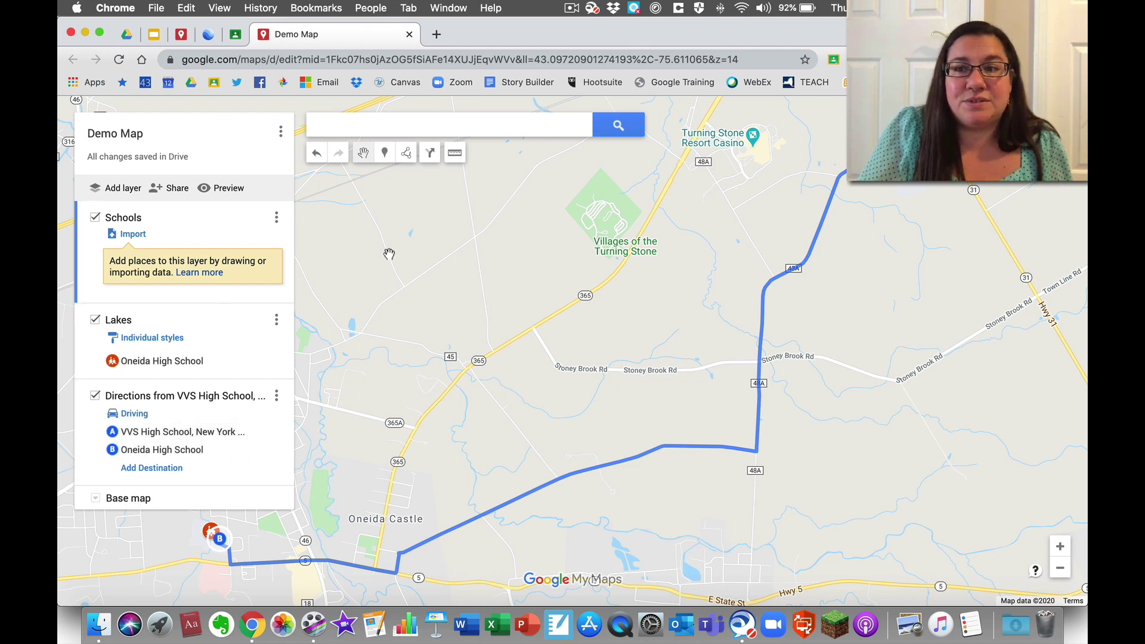
pyautogui.moveTo(719, 222); pyautogui.dragTo(332, 478)
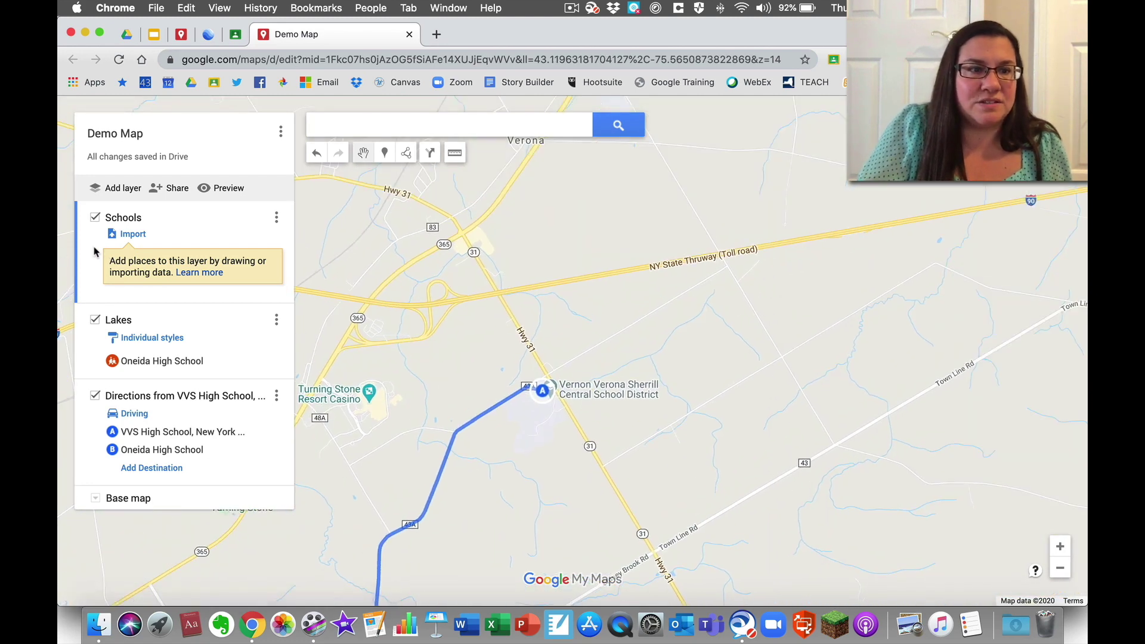
pyautogui.click(385, 155)
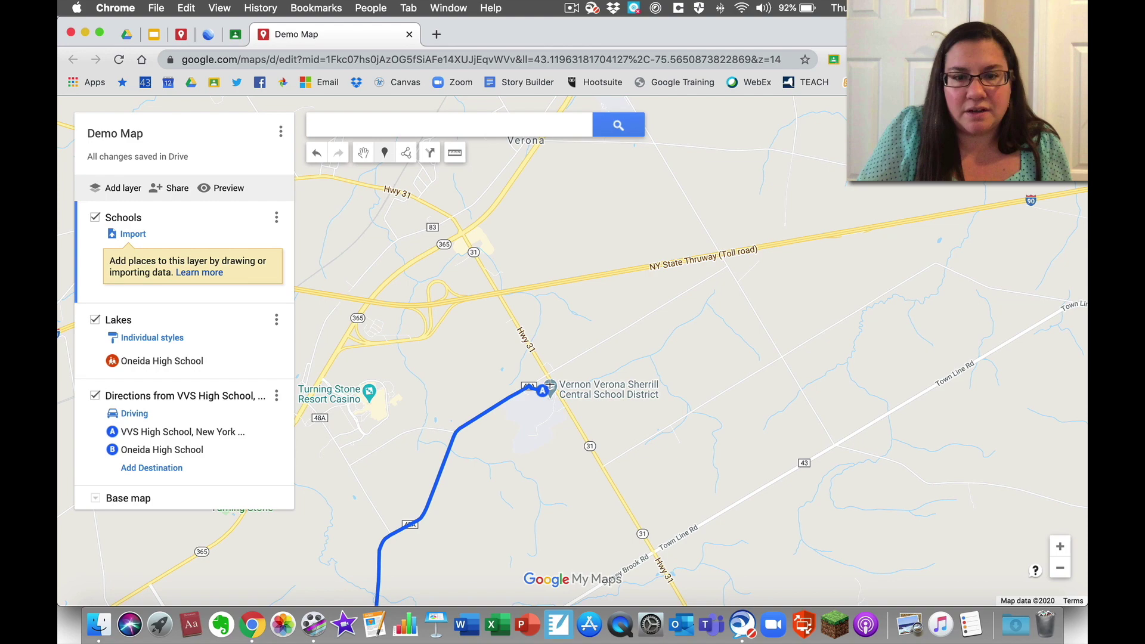
pyautogui.click(1061, 546)
pyautogui.click(1061, 546)
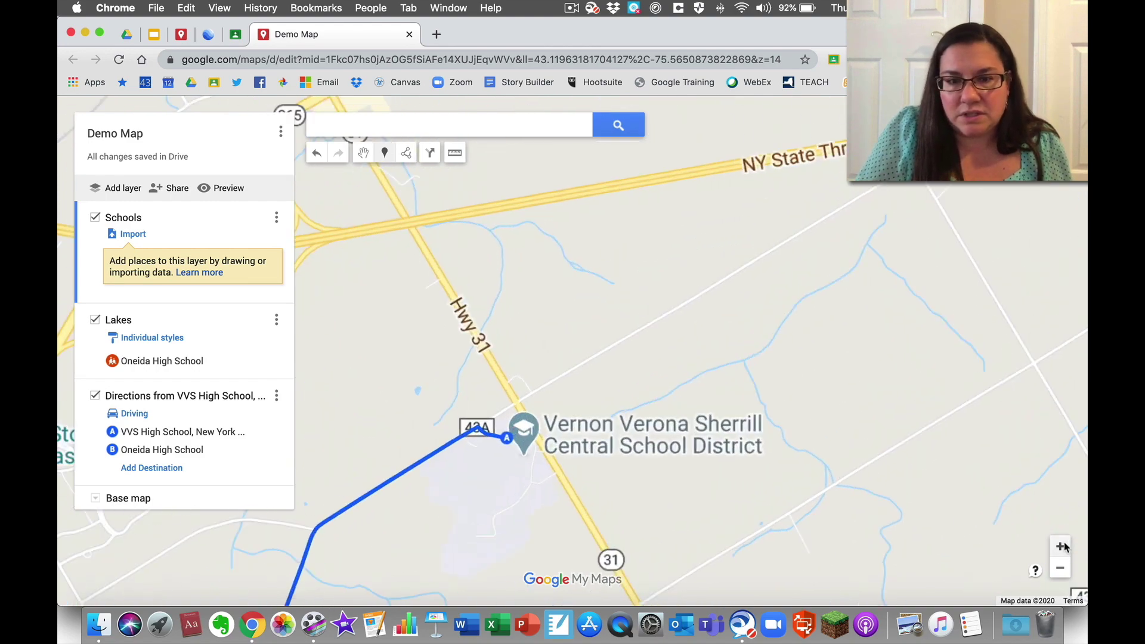
pyautogui.click(1062, 546)
pyautogui.moveTo(508, 450); pyautogui.dragTo(579, 217)
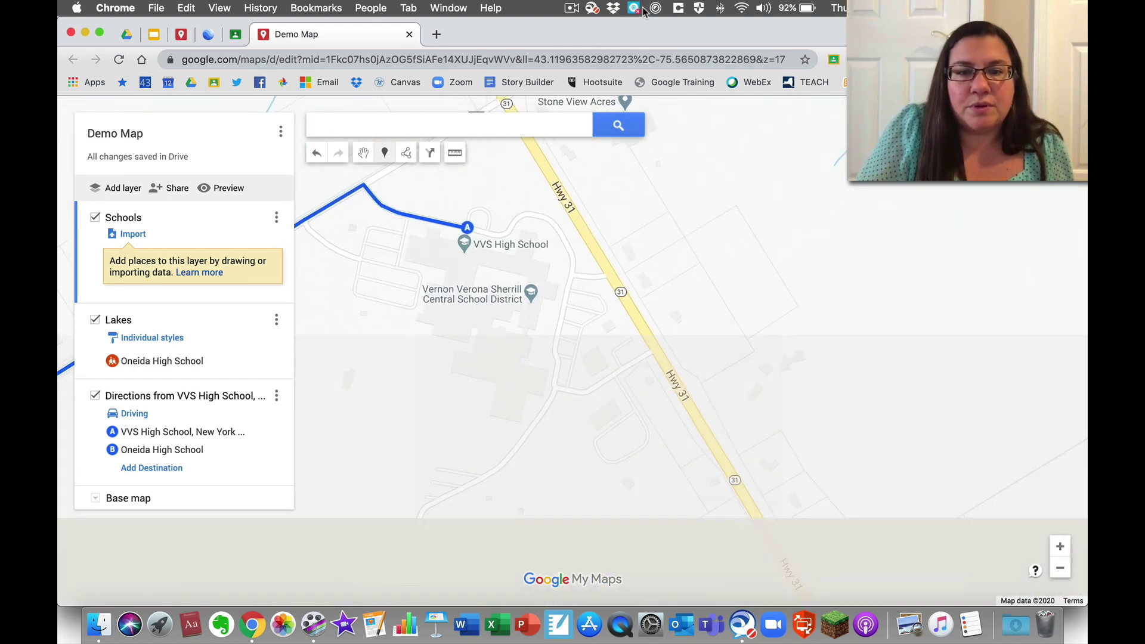
pyautogui.click(471, 250)
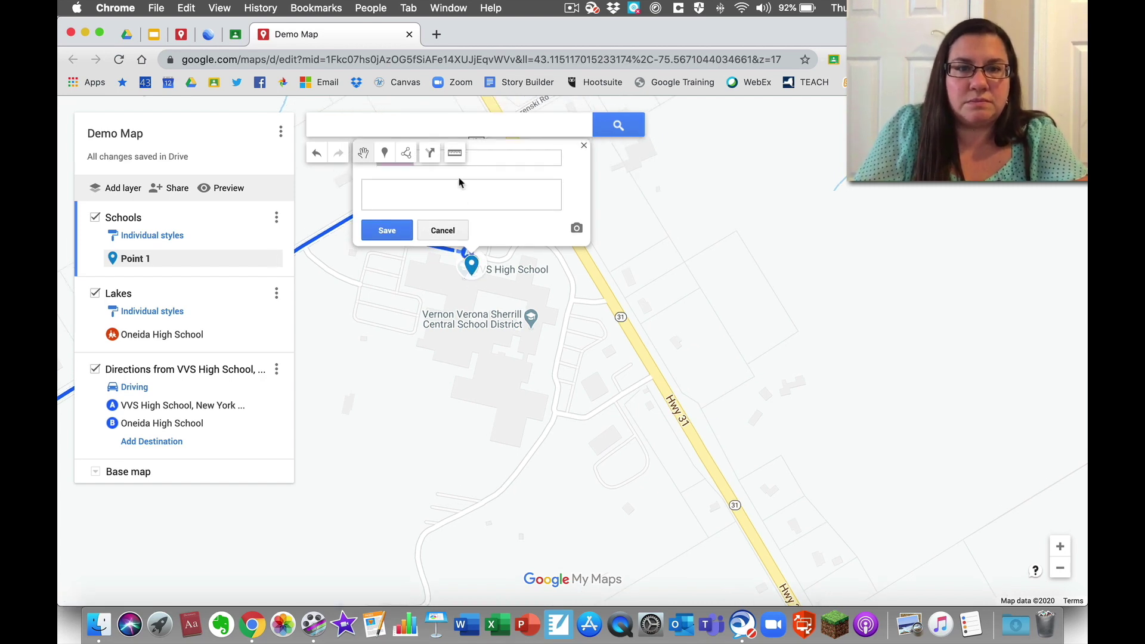
# Title the new marker VVS High School, enter "description" as its description and save it.
pyautogui.click(475, 158)
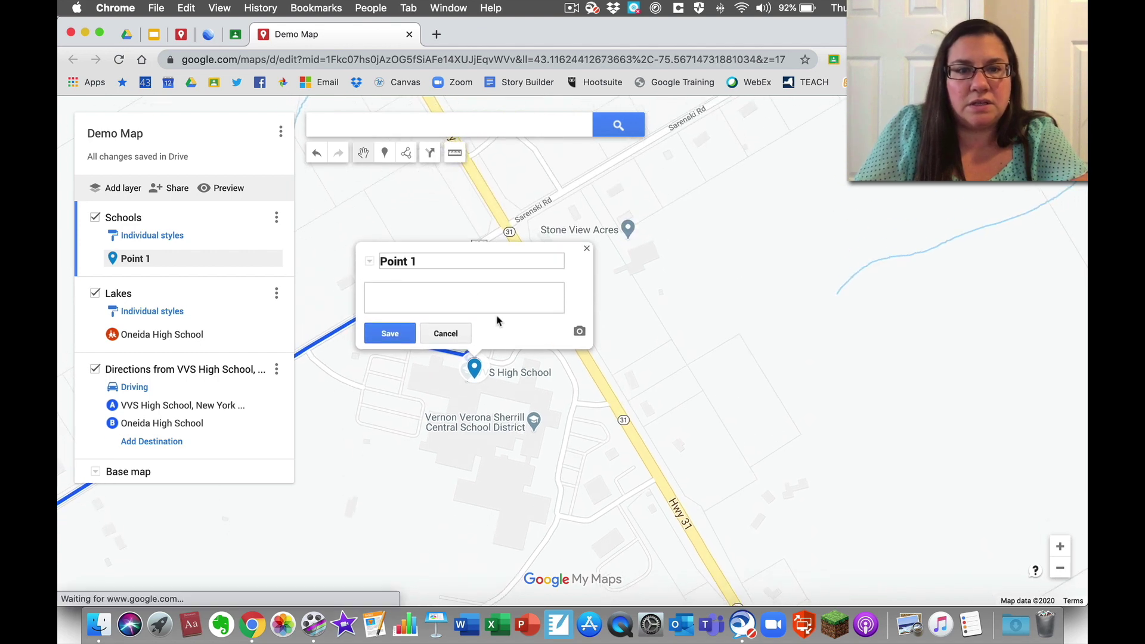
pyautogui.press('BackSpace')
pyautogui.press('BackSpace')
pyautogui.press('BackSpace')
pyautogui.press('BackSpace')
pyautogui.press('BackSpace')
pyautogui.press('BackSpace')
pyautogui.press('BackSpace')
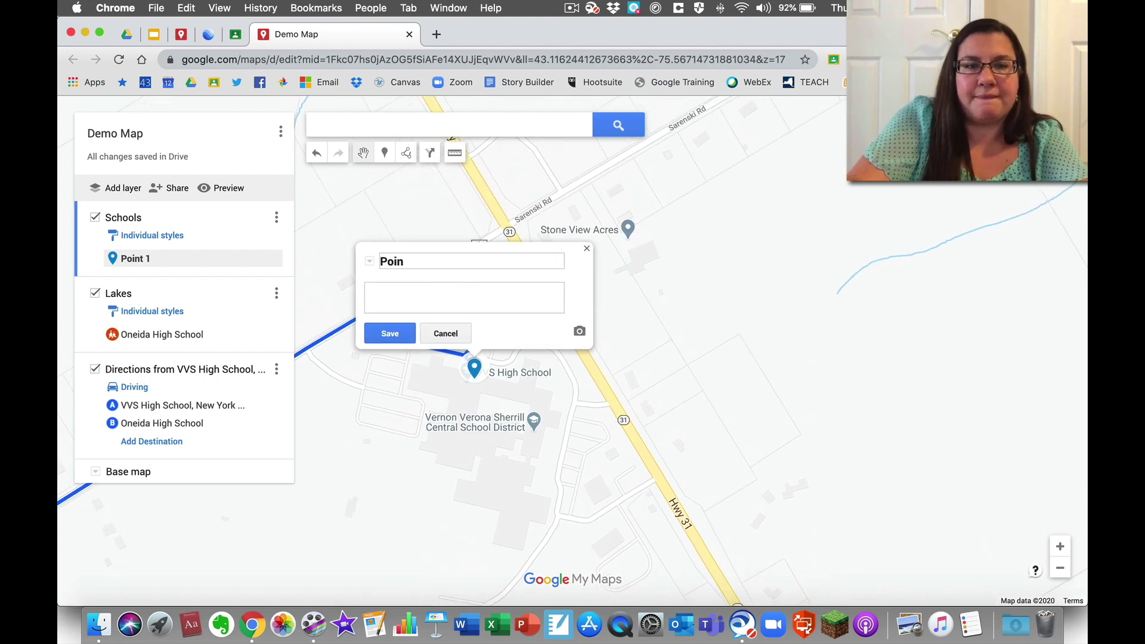
pyautogui.write('VVS High ')
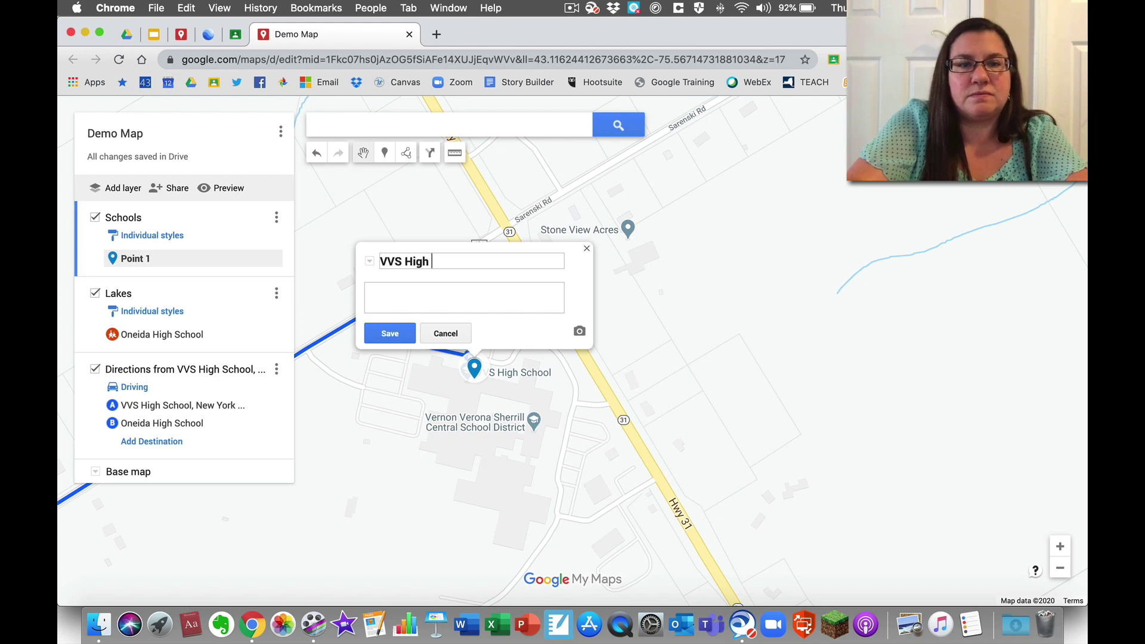
pyautogui.write('School')
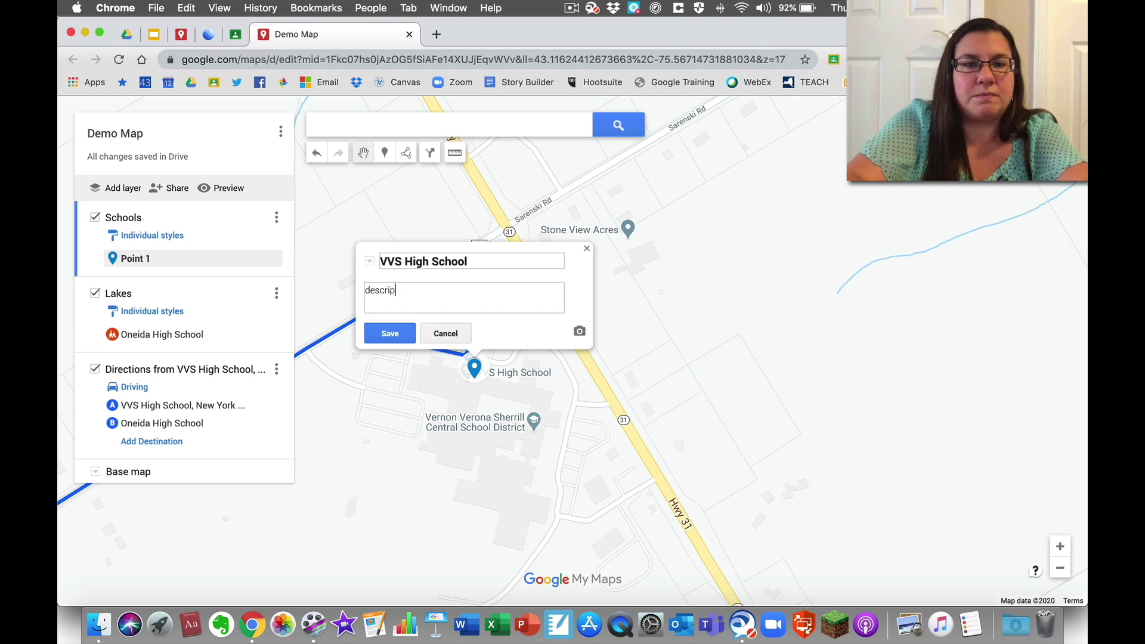
pyautogui.click(389, 337)
# Look through the image sources for the VVS High School marker, including Your photos, Google Drive and Upload.
pyautogui.click(540, 329)
pyautogui.click(537, 334)
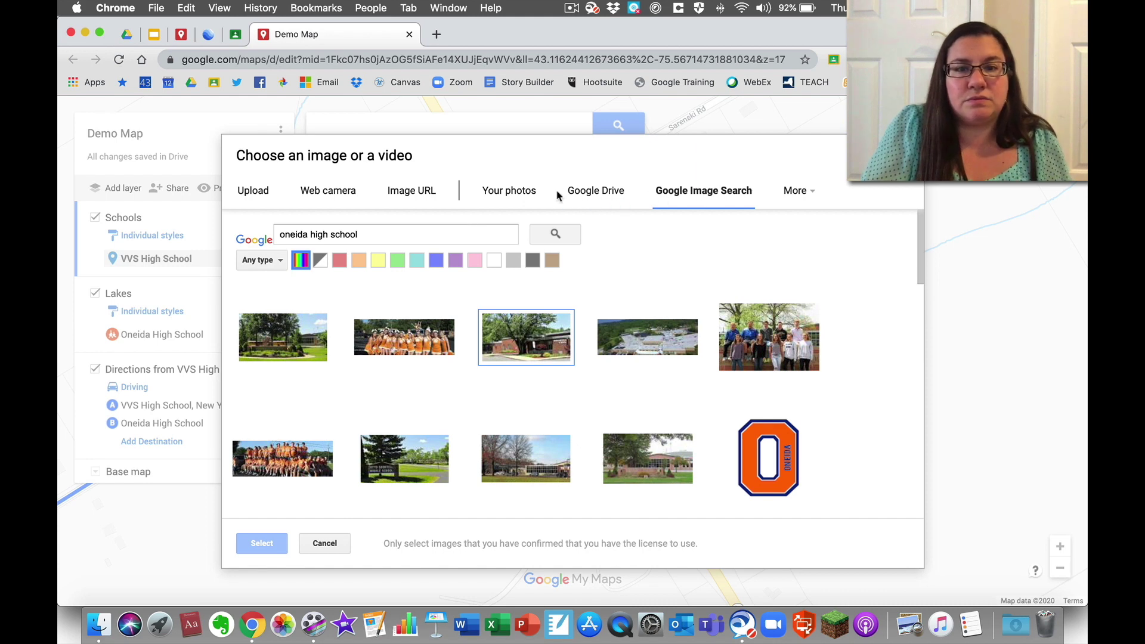
pyautogui.click(488, 194)
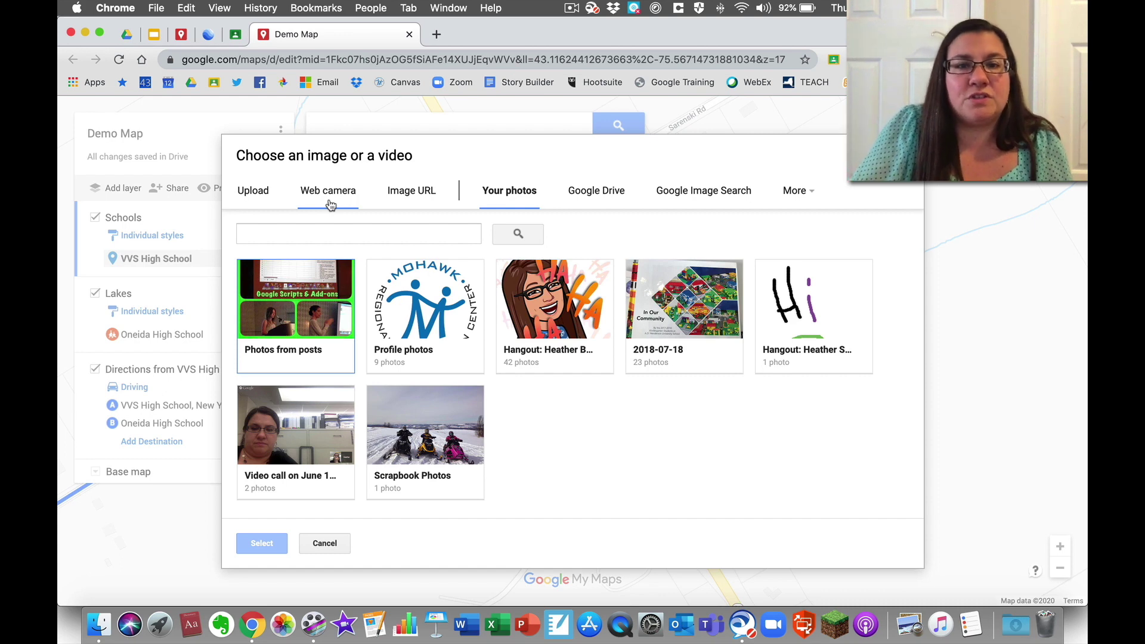
pyautogui.click(586, 190)
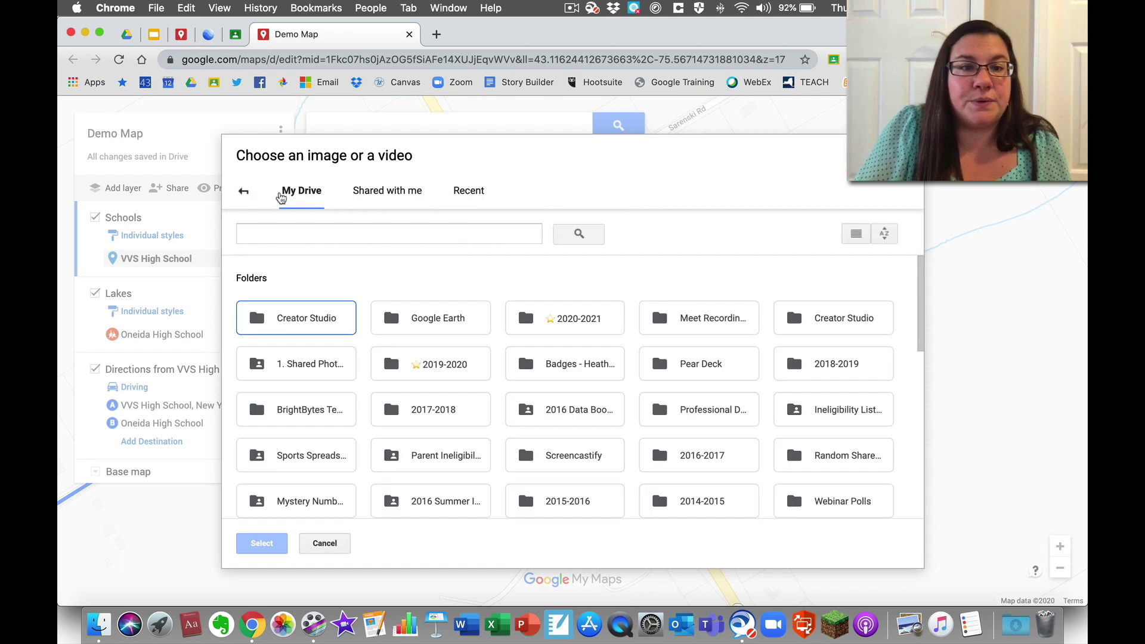
pyautogui.click(244, 191)
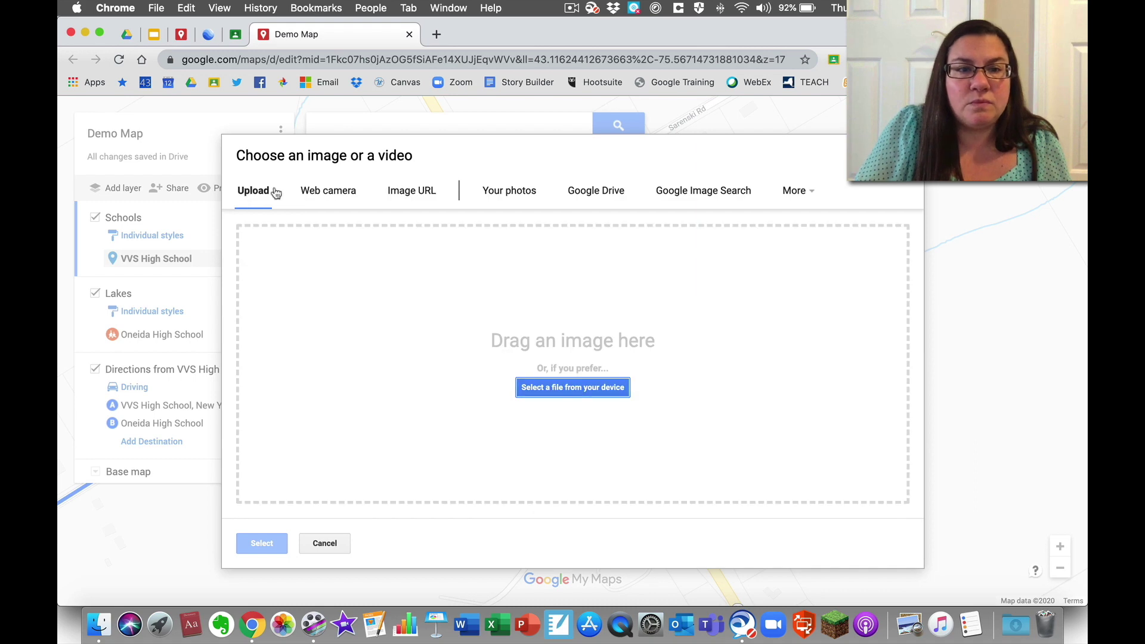
# Enable Adobe Flash Player for the web camera image source and allow the site to run it.
pyautogui.click(343, 191)
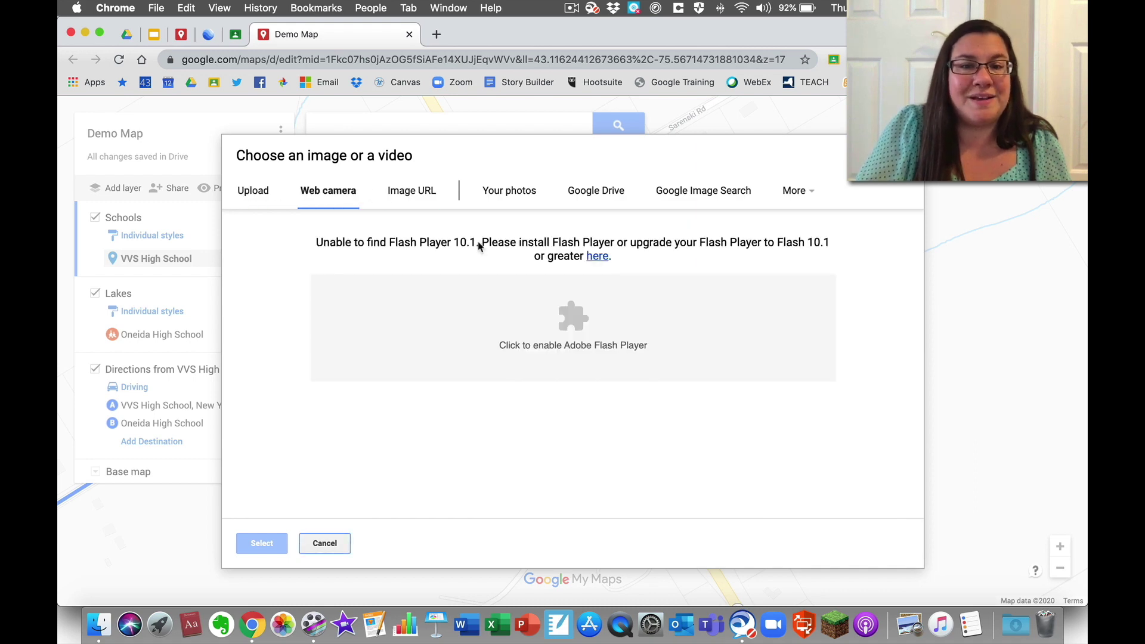
pyautogui.click(567, 318)
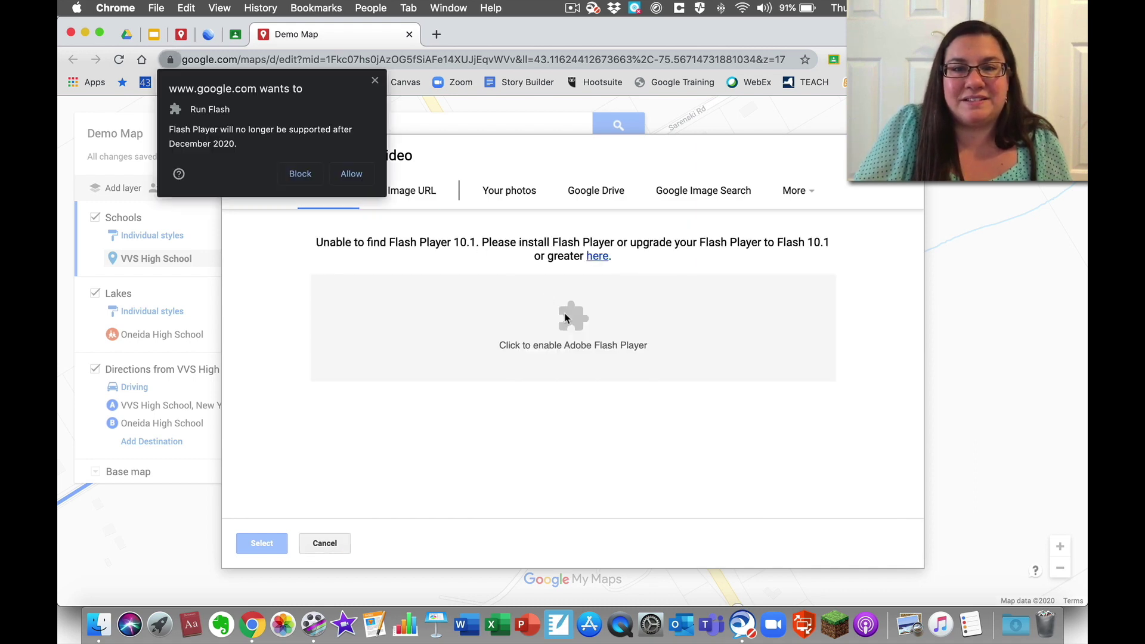
pyautogui.click(365, 173)
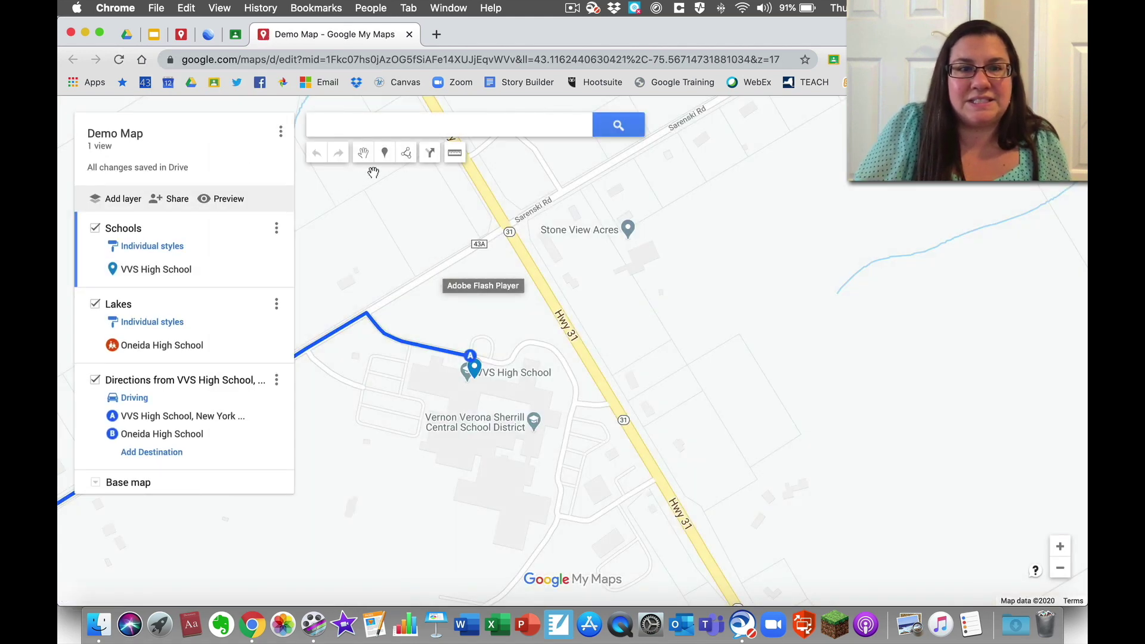
# Choose the web camera as image source for the VVS High School marker, allow camera access and take a snapshot.
pyautogui.click(476, 365)
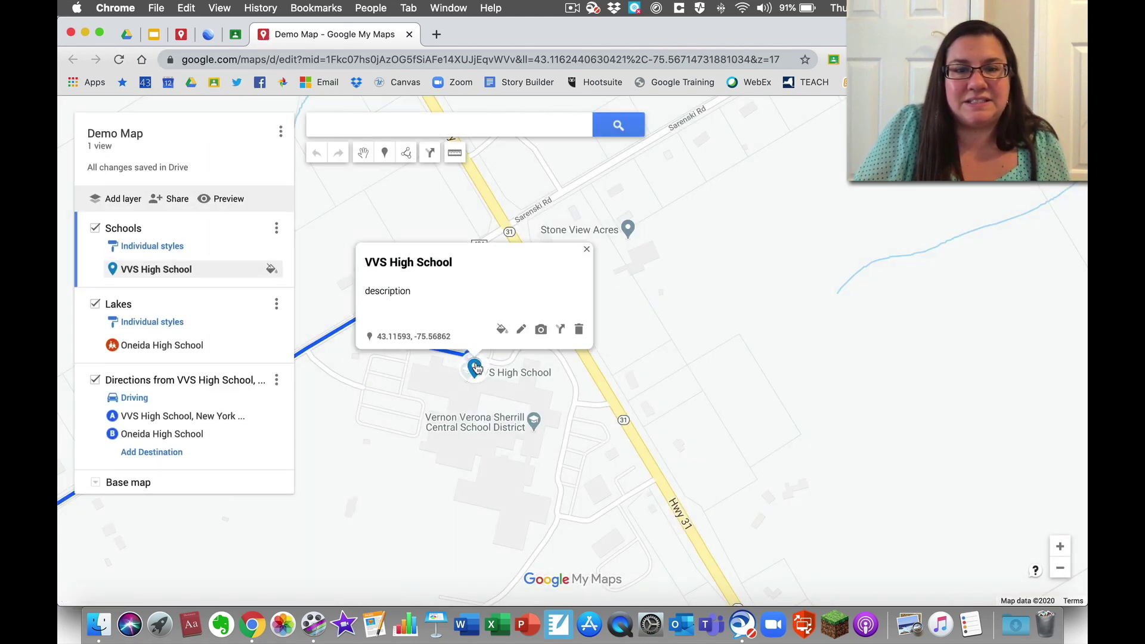
pyautogui.click(540, 327)
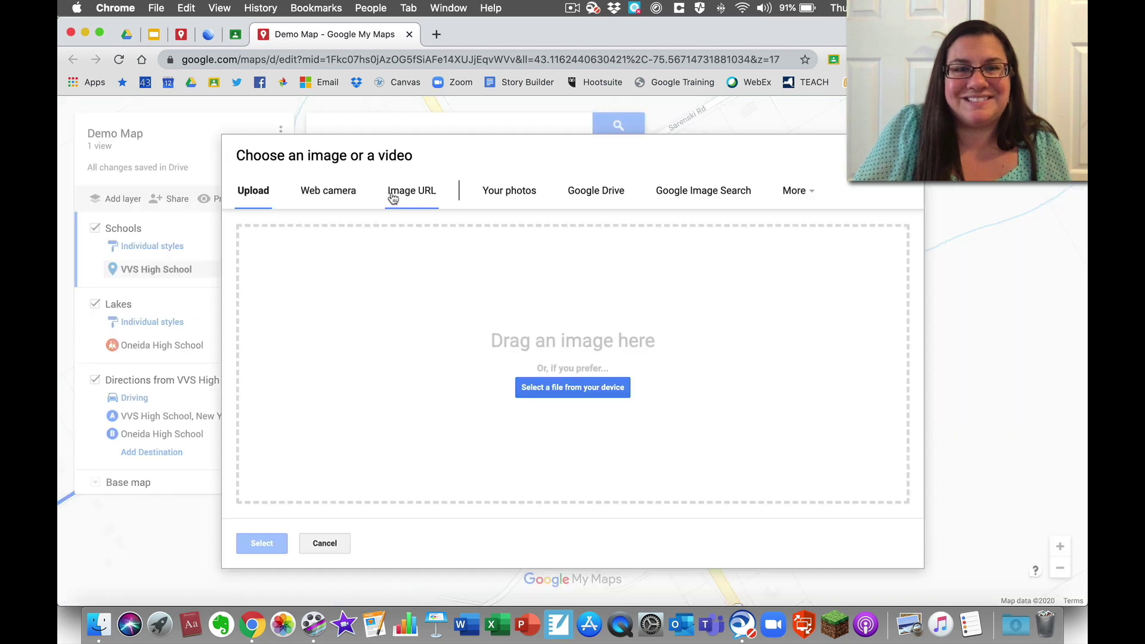
pyautogui.click(352, 195)
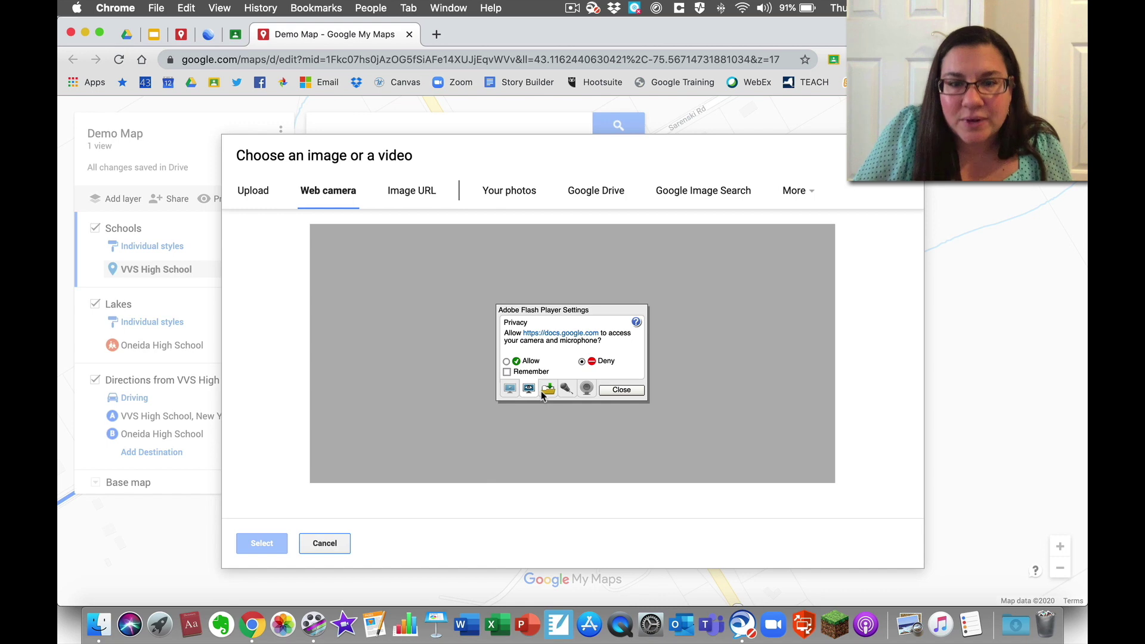
pyautogui.click(611, 393)
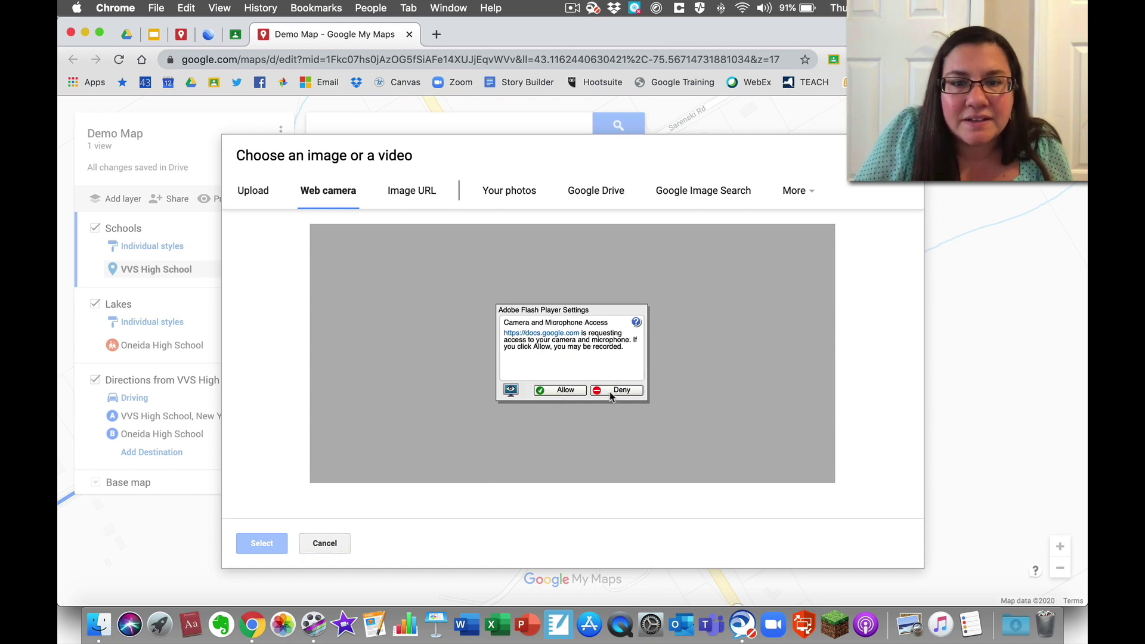
pyautogui.click(568, 395)
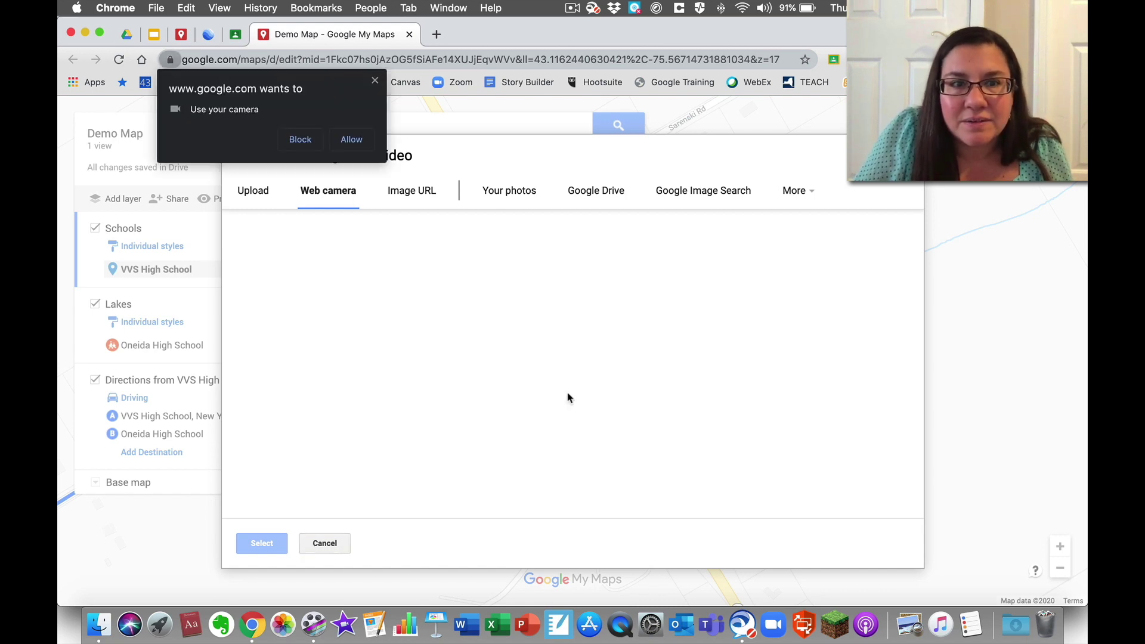
pyautogui.click(351, 139)
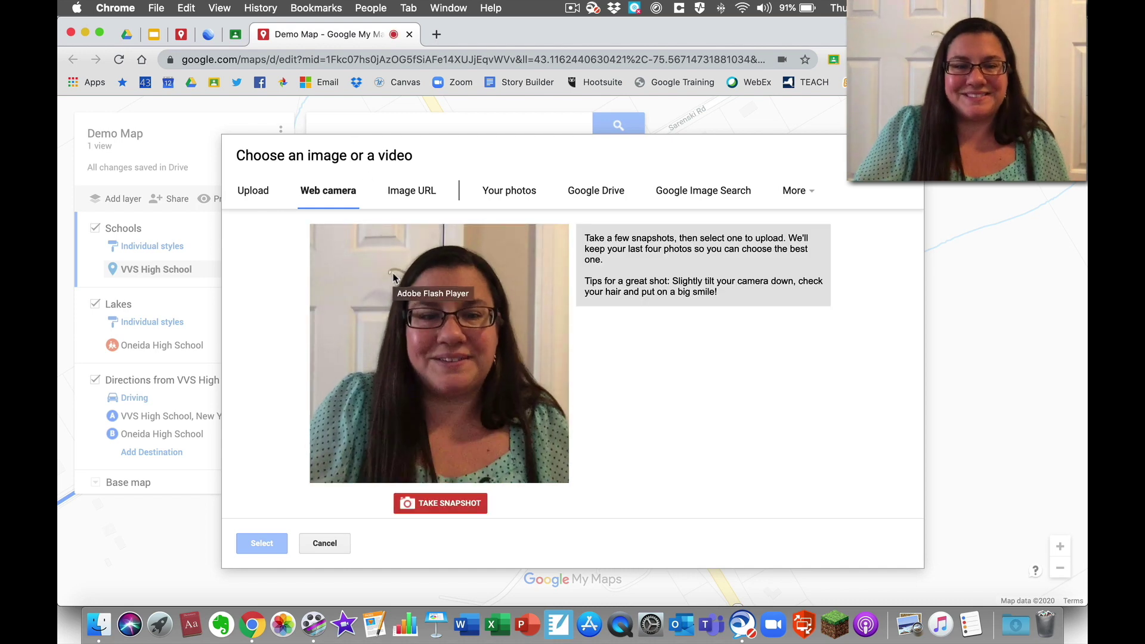
pyautogui.click(430, 503)
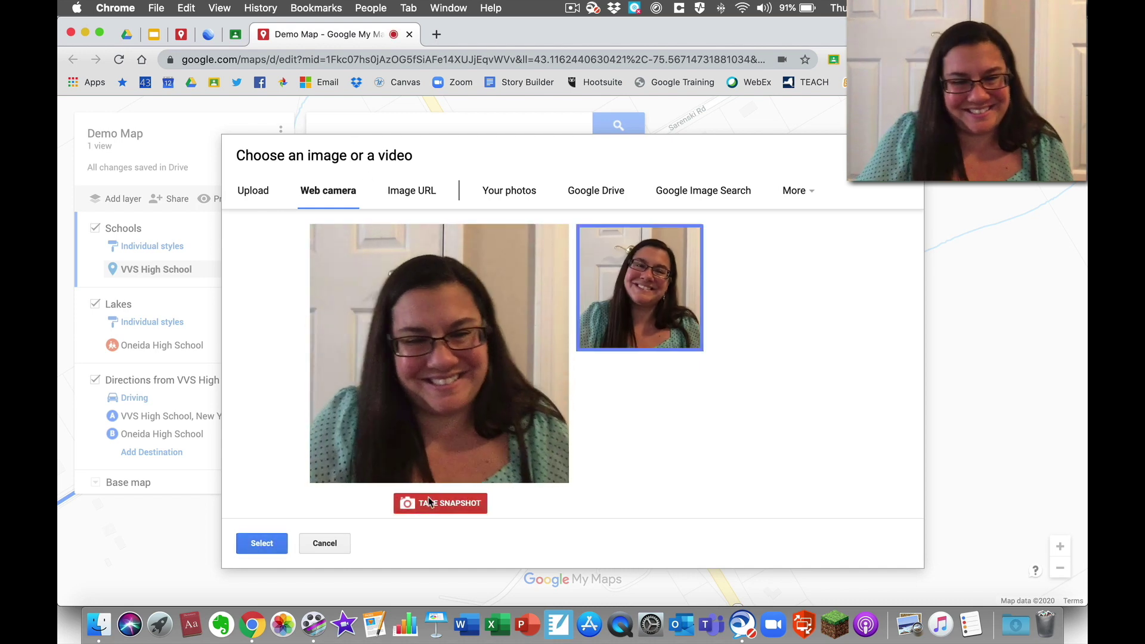
# Insert the web camera snapshot into the VVS High School marker and save the marker.
pyautogui.click(257, 545)
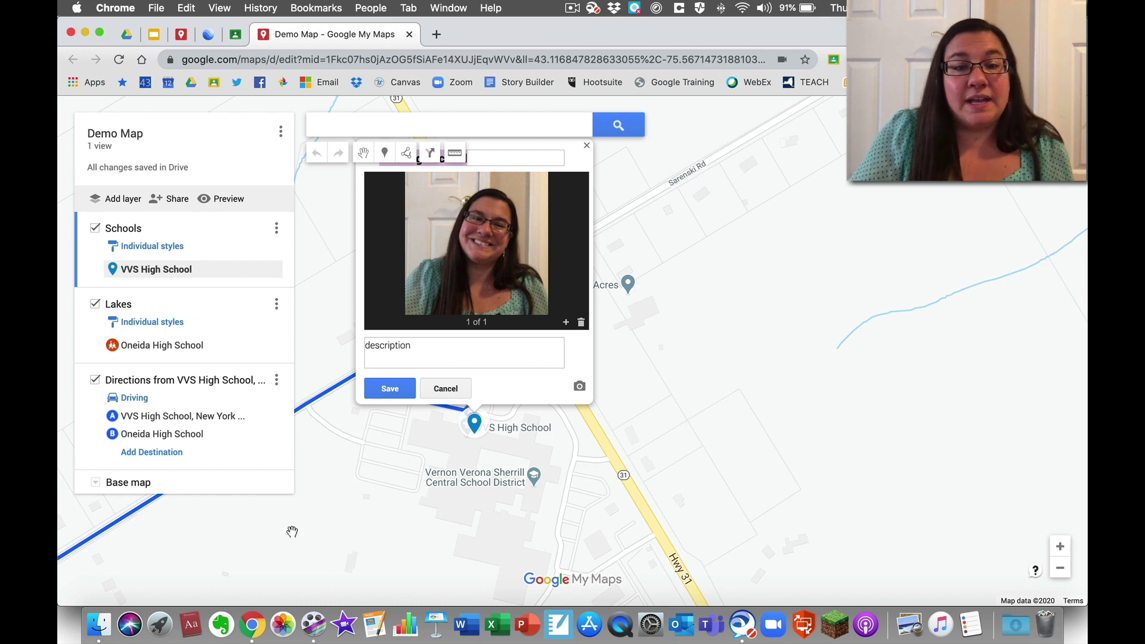
pyautogui.click(392, 391)
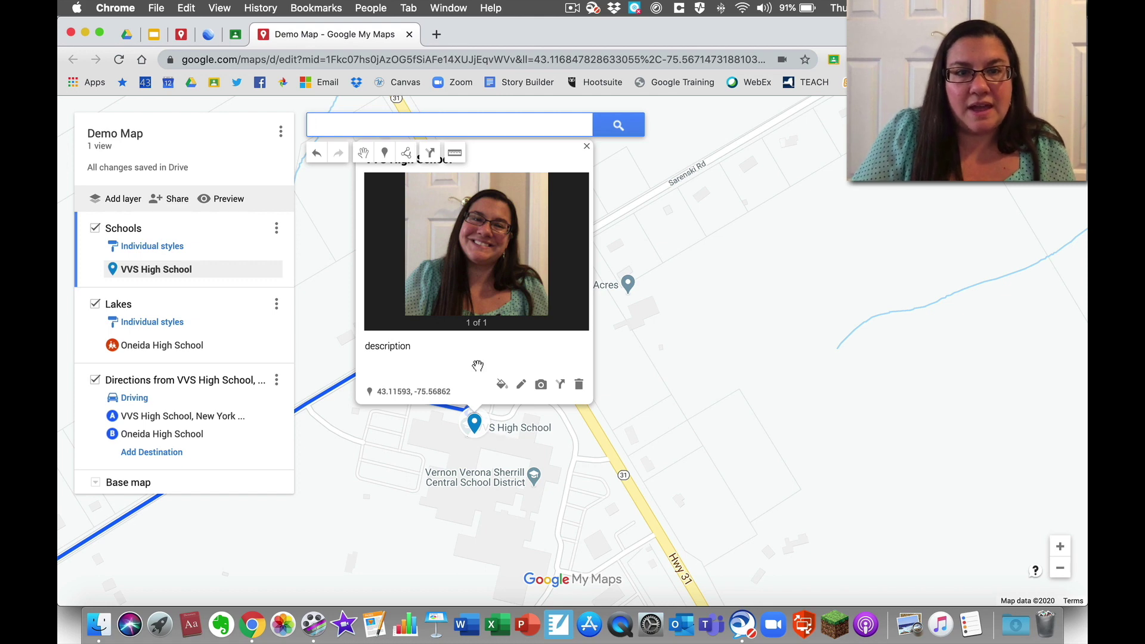
# Draw a short straight line along the north edge of the parking lot beside VVS High School and delete it.
pyautogui.click(407, 154)
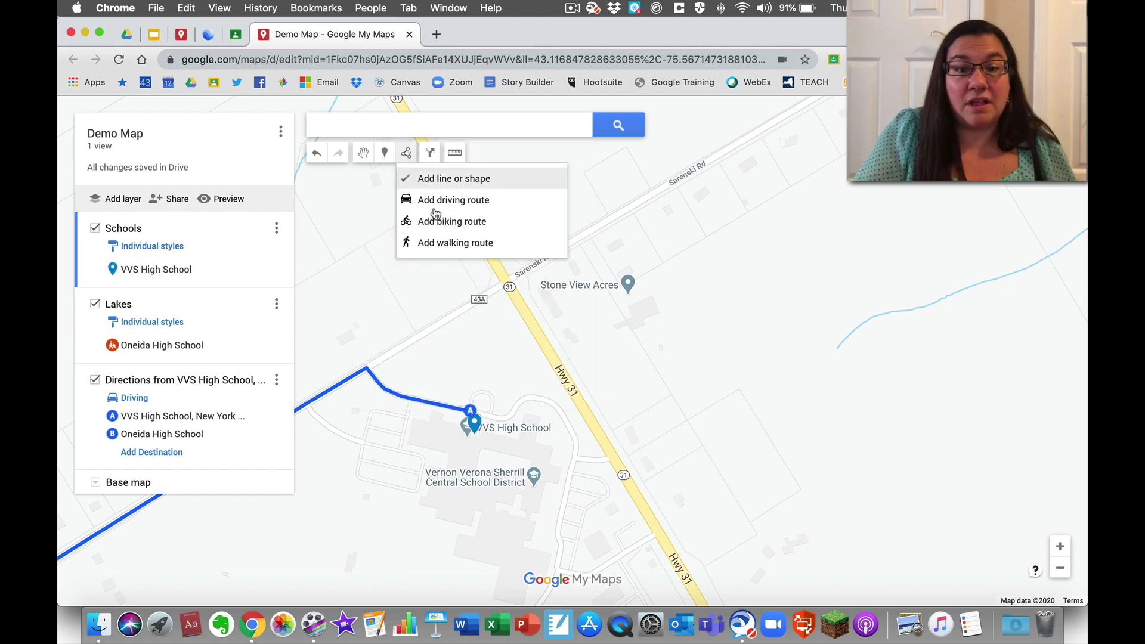
pyautogui.click(366, 405)
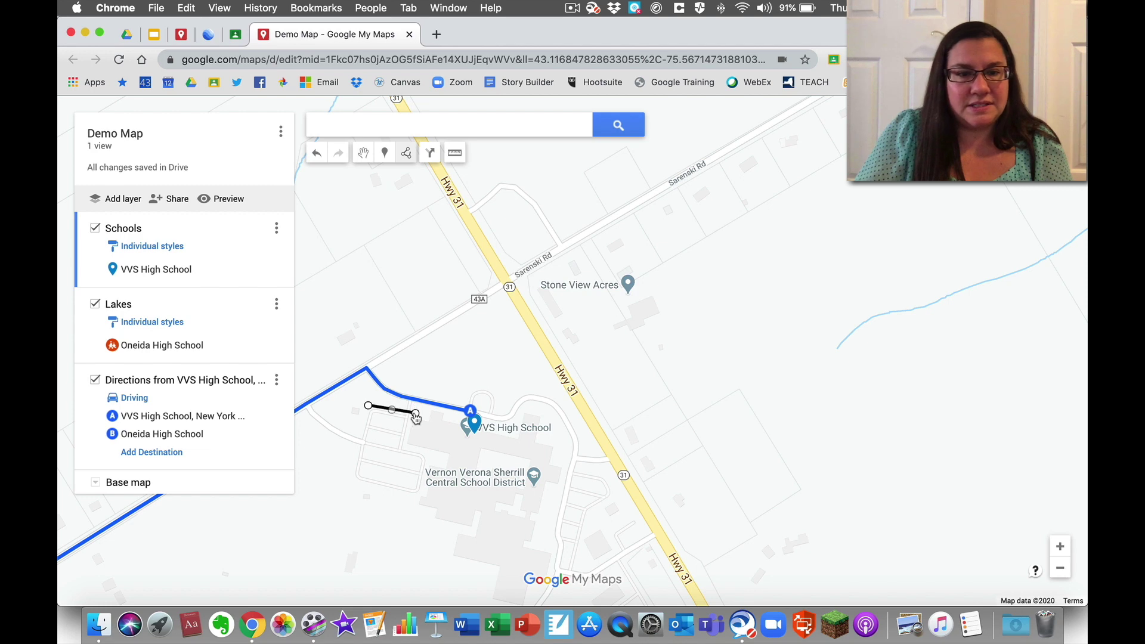
pyautogui.doubleClick(412, 411)
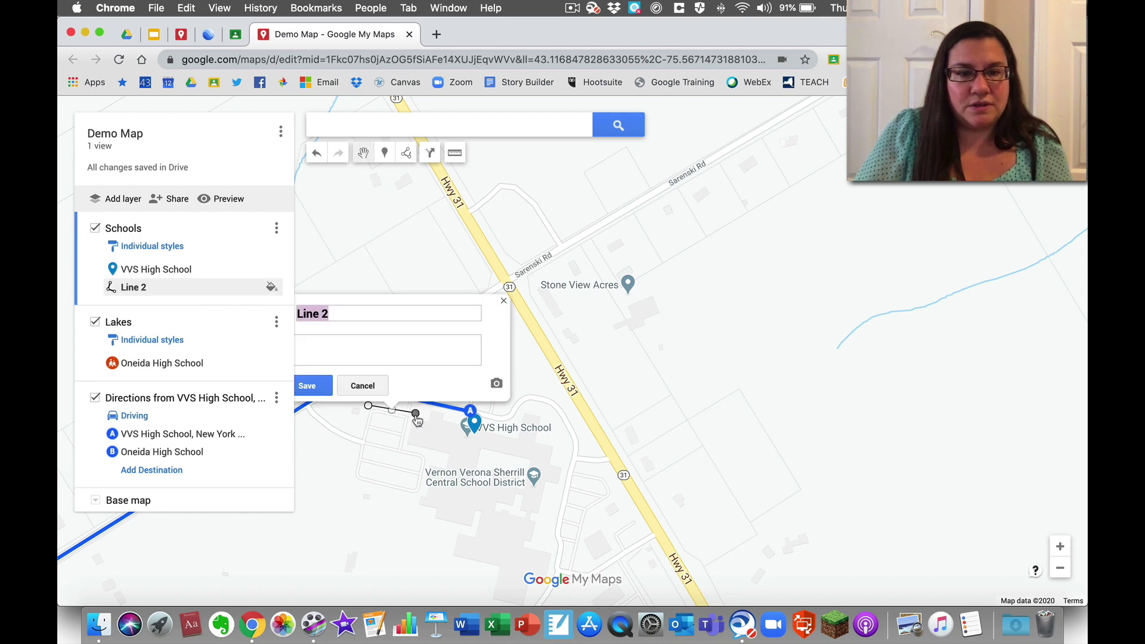
pyautogui.click(364, 387)
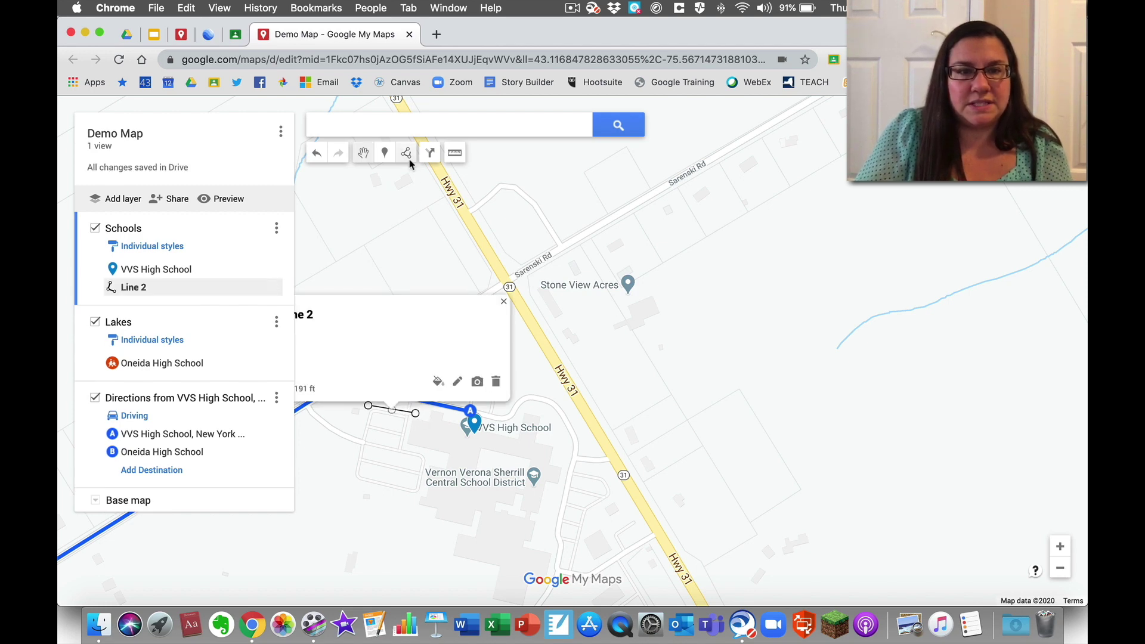
pyautogui.click(496, 382)
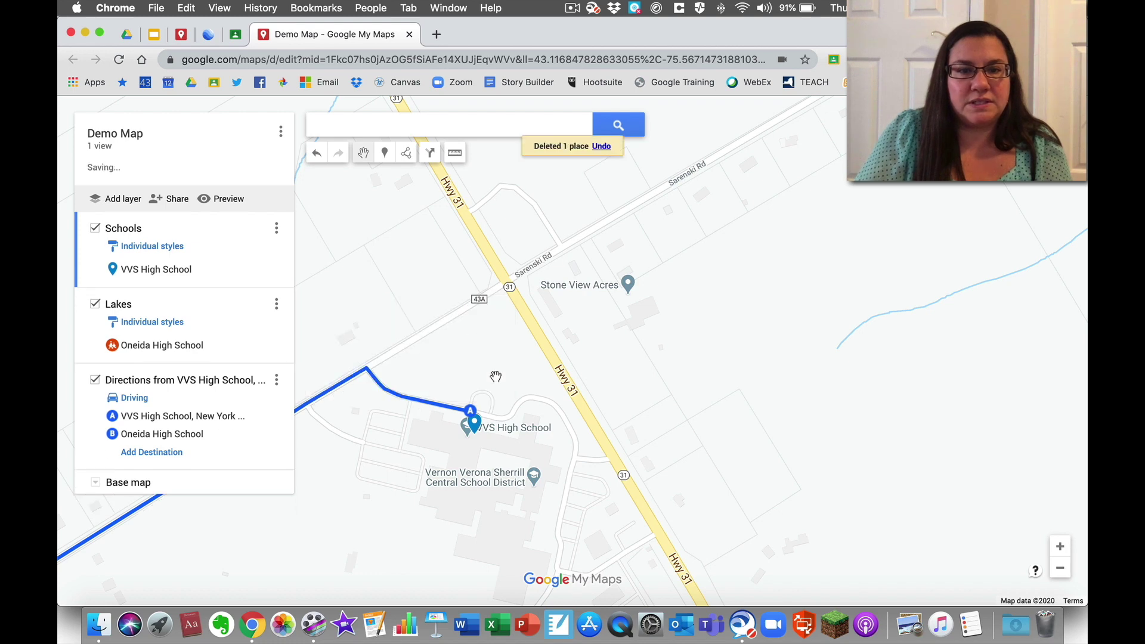
# Draw a closed six-cornered L-shaped polygon around the parking lot west of VVS High School.
pyautogui.click(406, 152)
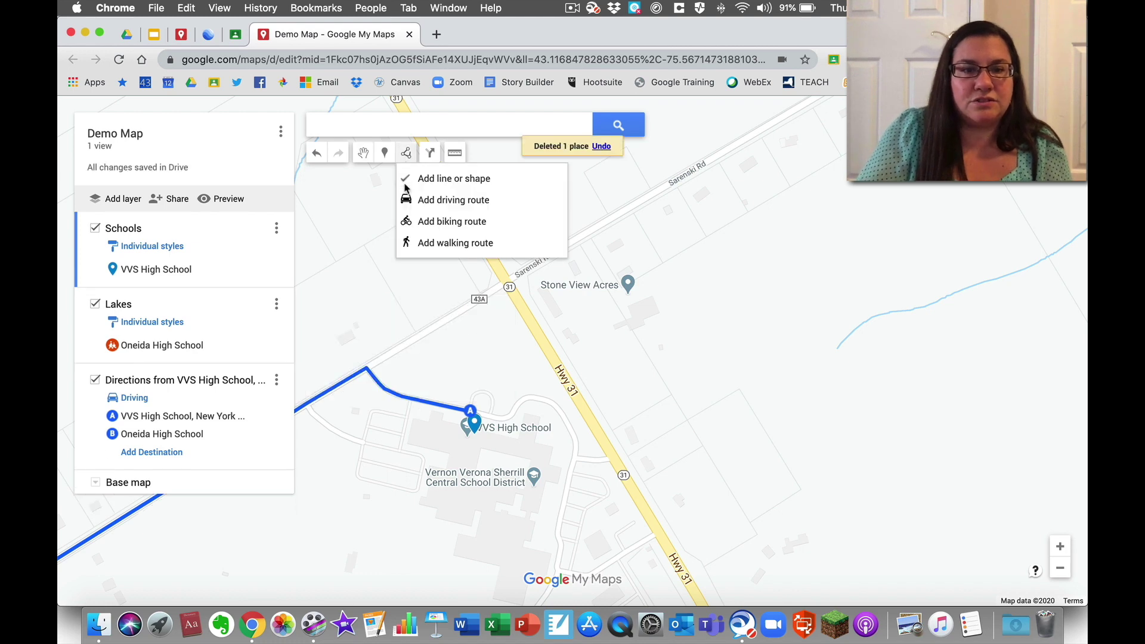
pyautogui.click(371, 408)
pyautogui.click(407, 415)
pyautogui.click(401, 448)
pyautogui.click(424, 457)
pyautogui.click(415, 495)
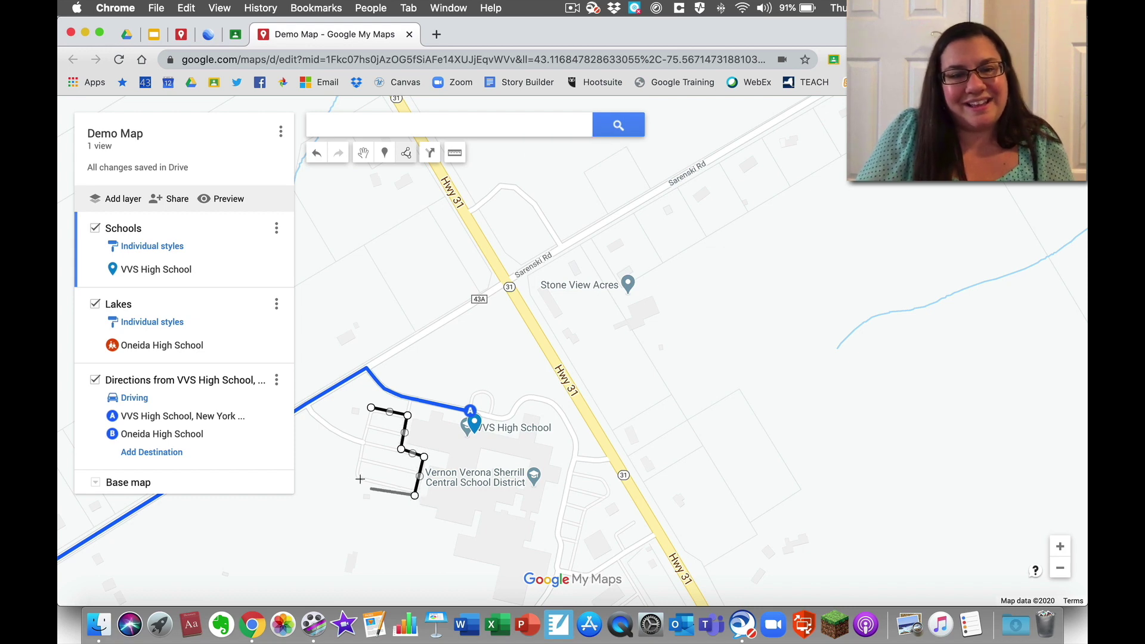
pyautogui.click(353, 476)
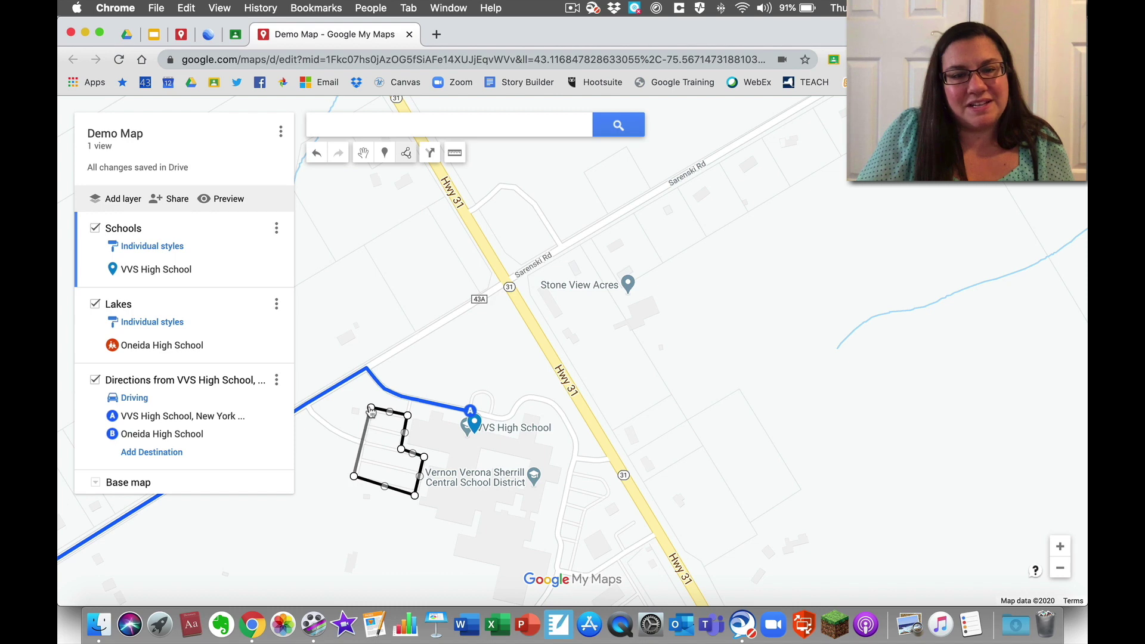
pyautogui.click(371, 410)
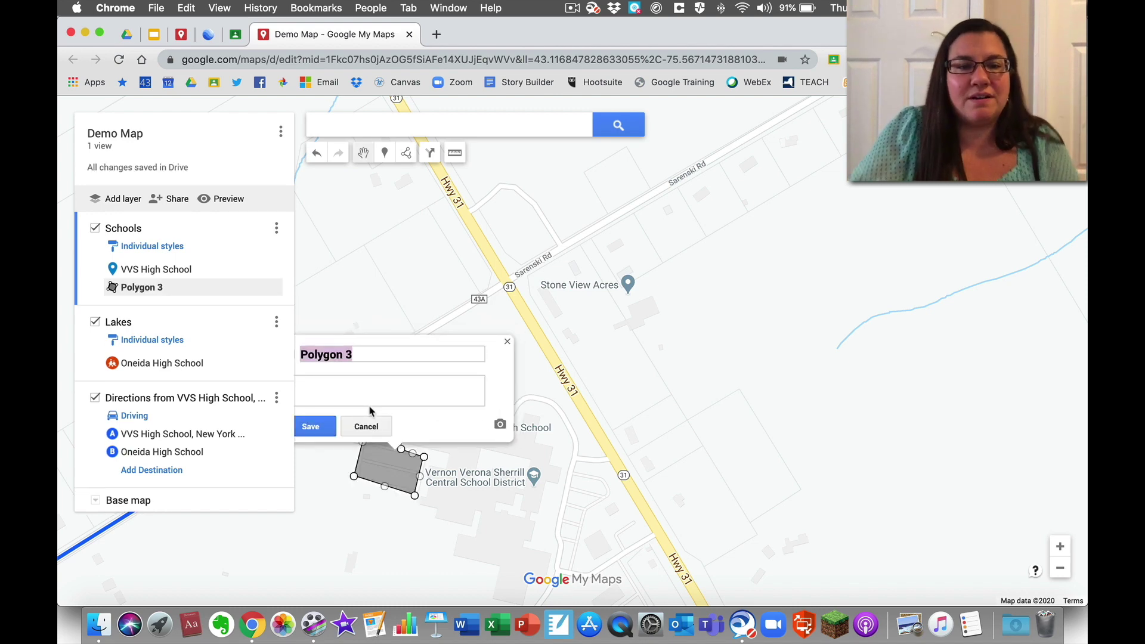
# Name the new polygon Parking and save it.
pyautogui.write('Parking')
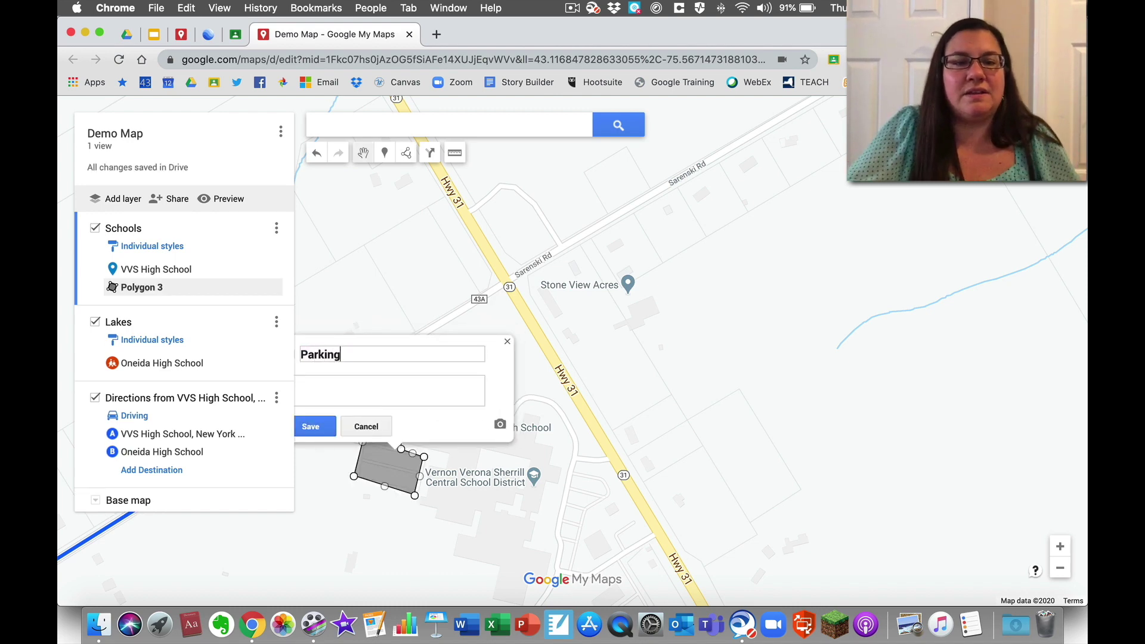
pyautogui.moveTo(562, 447); pyautogui.dragTo(724, 437)
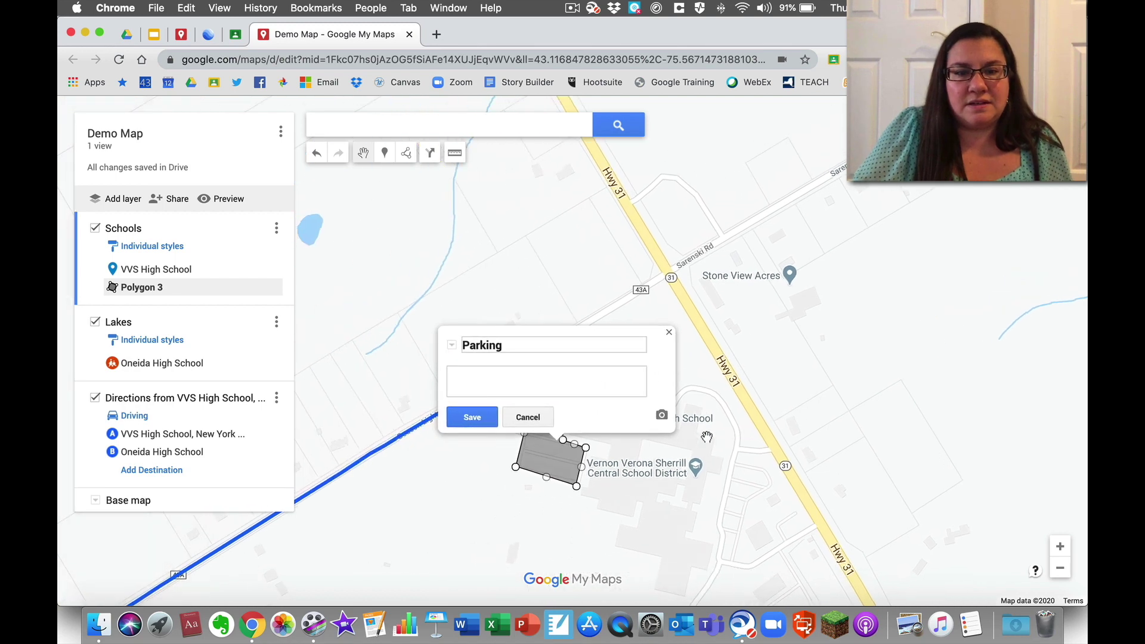
pyautogui.click(471, 421)
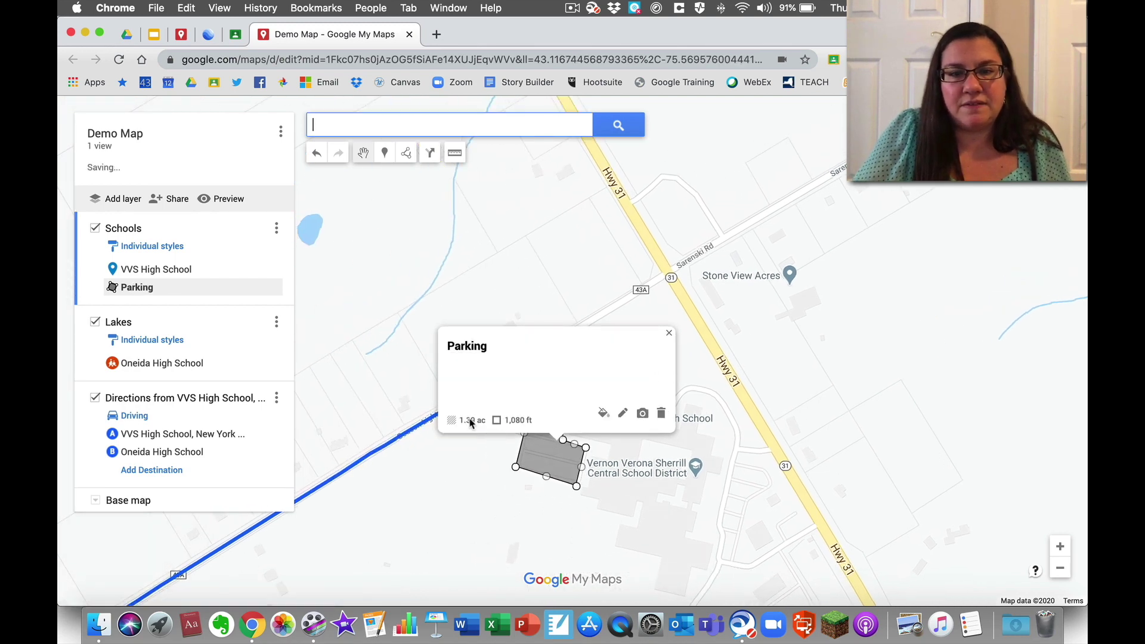
# Change the Parking polygon's color to green.
pyautogui.click(604, 413)
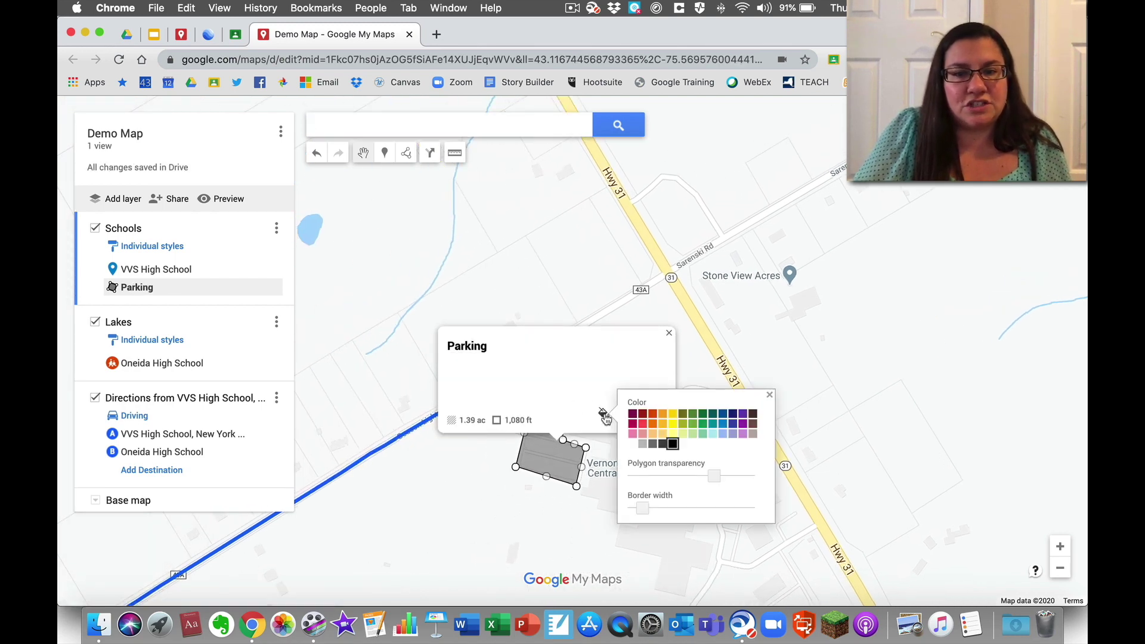
pyautogui.click(702, 423)
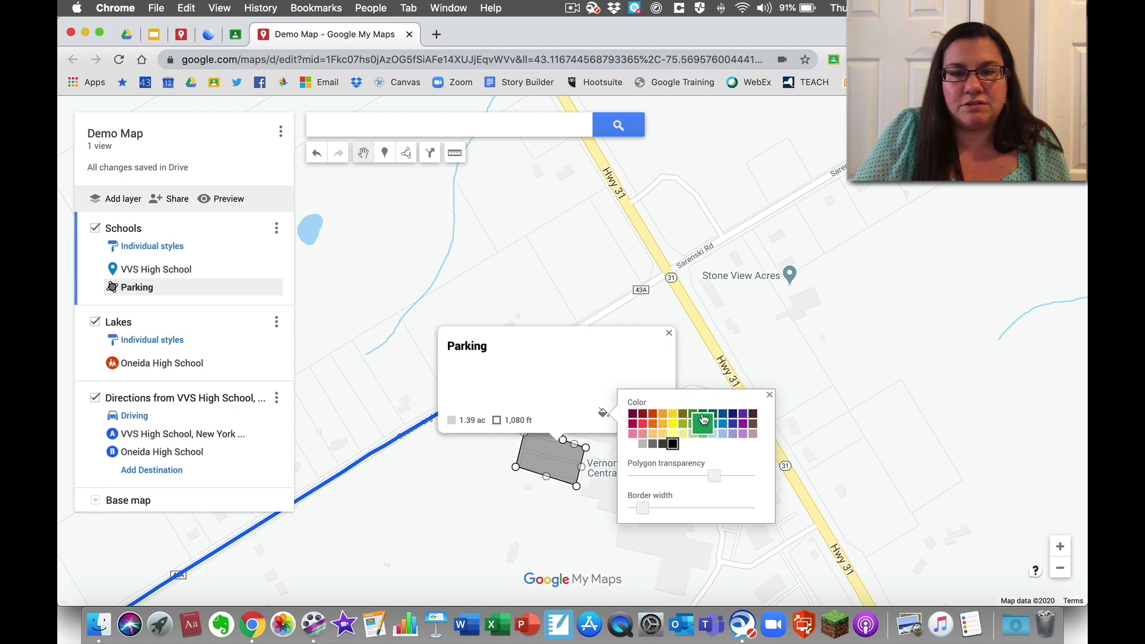
pyautogui.click(475, 515)
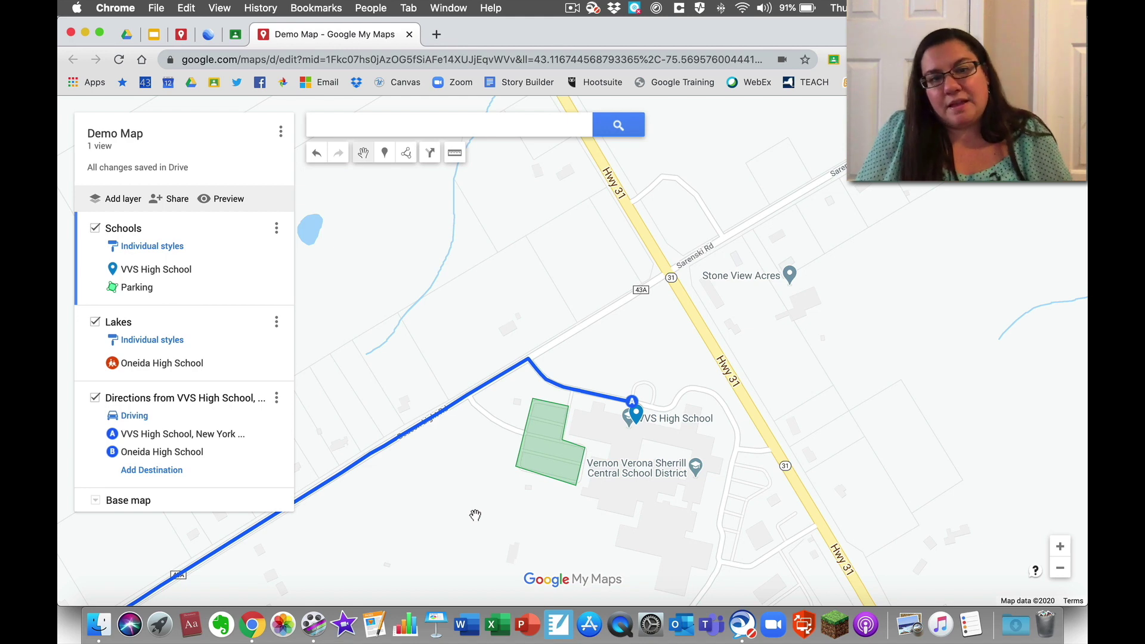
# Measure the perimeter and area of the Parking polygon by tracing its corners, and clear the measurement.
pyautogui.click(454, 154)
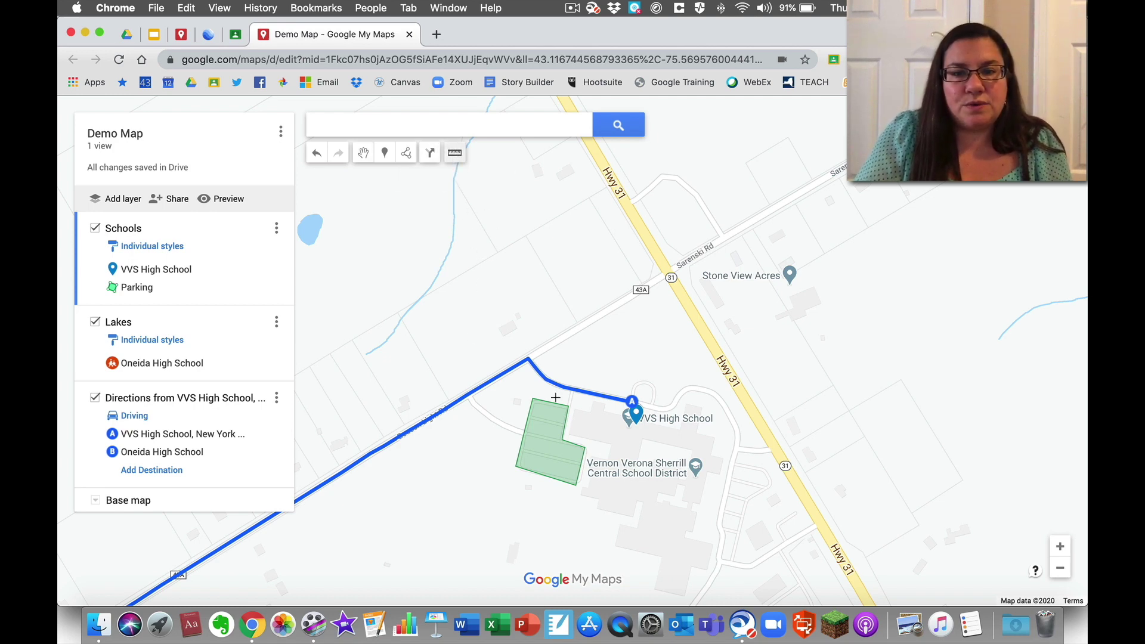
pyautogui.click(533, 398)
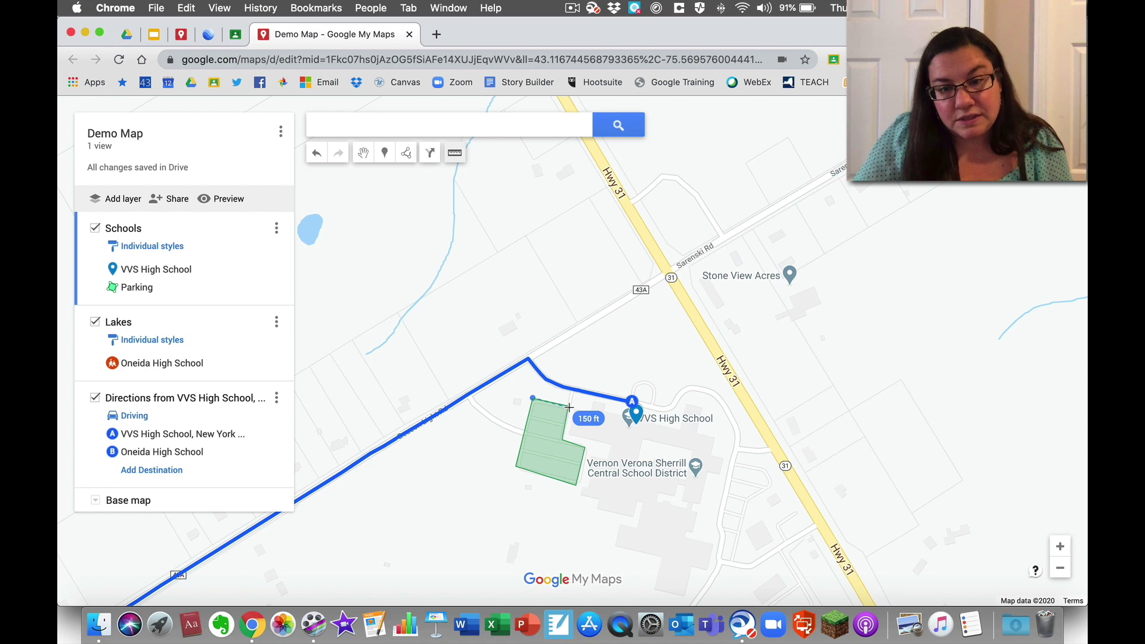
pyautogui.click(569, 407)
pyautogui.click(563, 440)
pyautogui.click(585, 447)
pyautogui.doubleClick(577, 486)
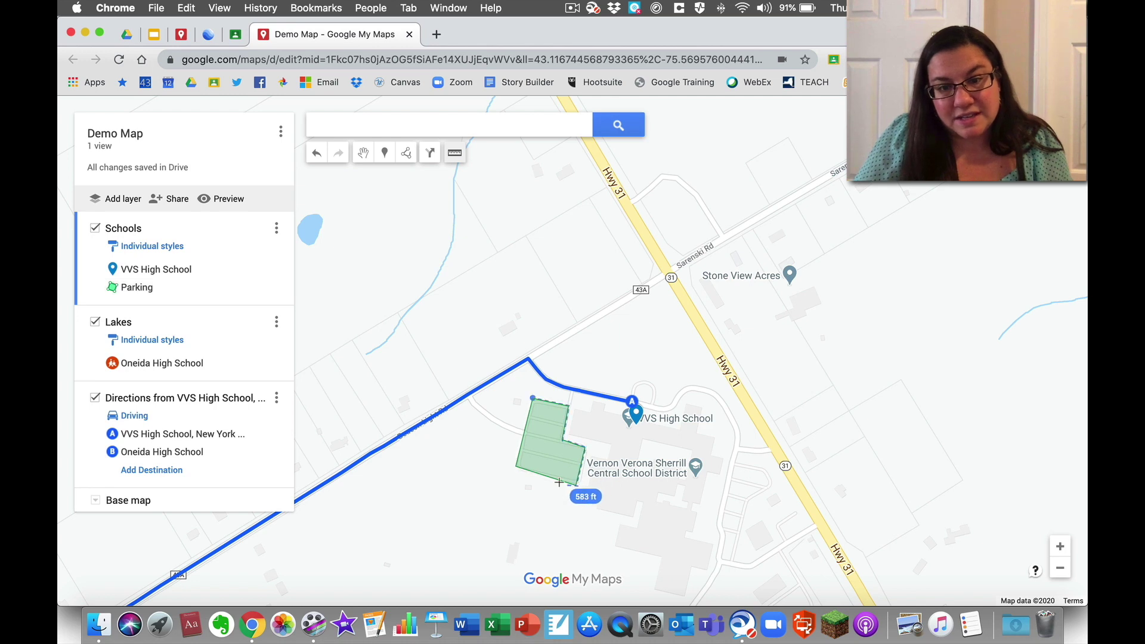
pyautogui.click(517, 467)
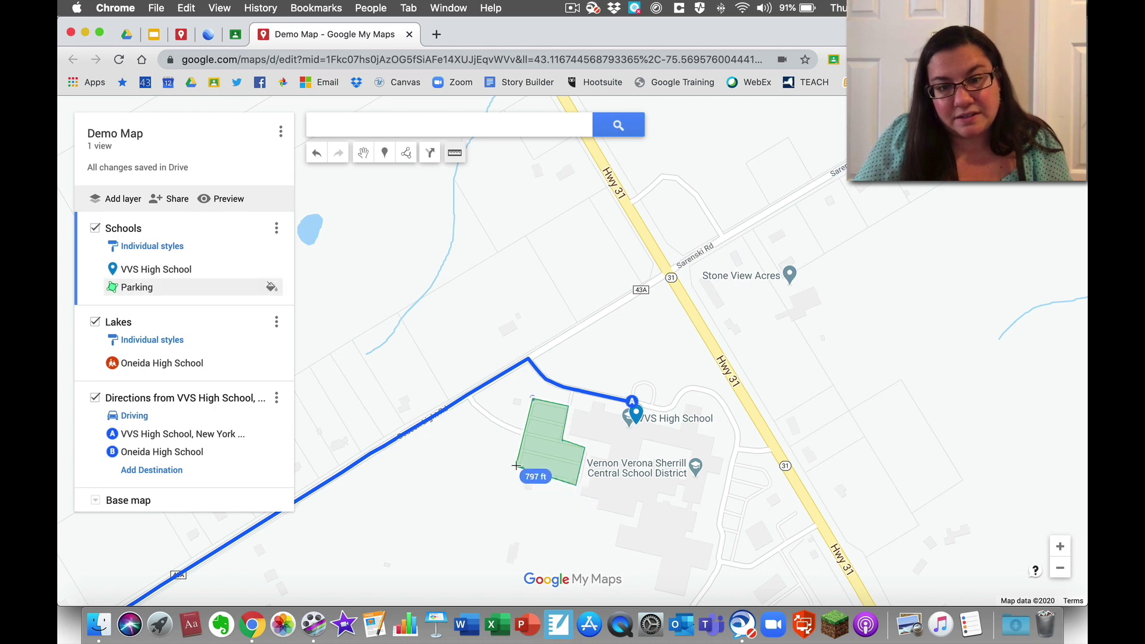
pyautogui.click(532, 396)
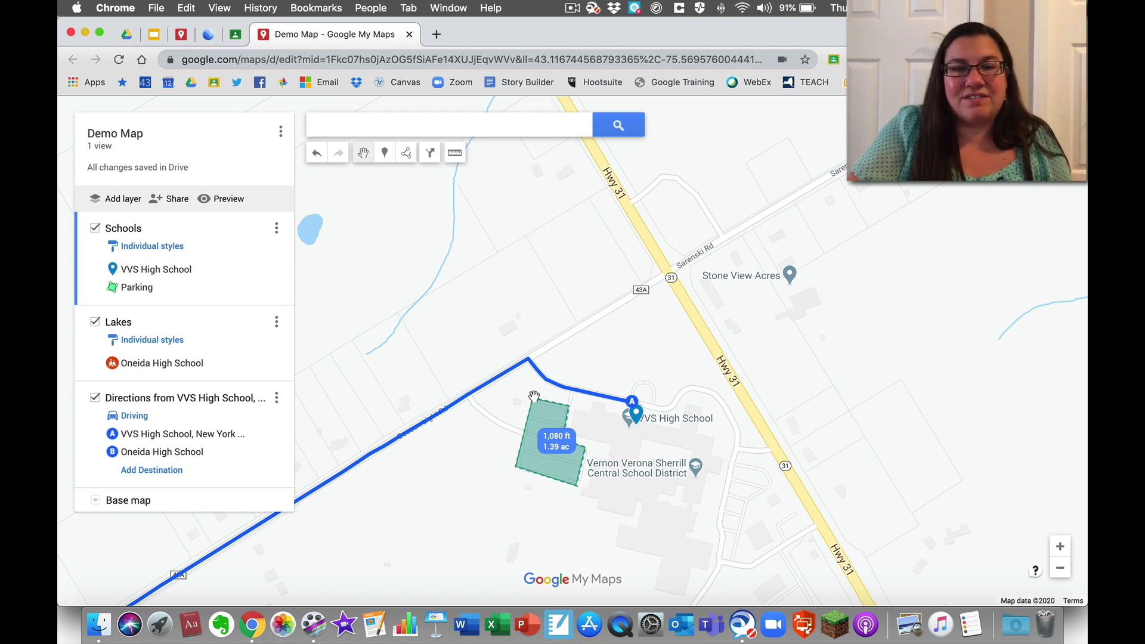
pyautogui.click(483, 304)
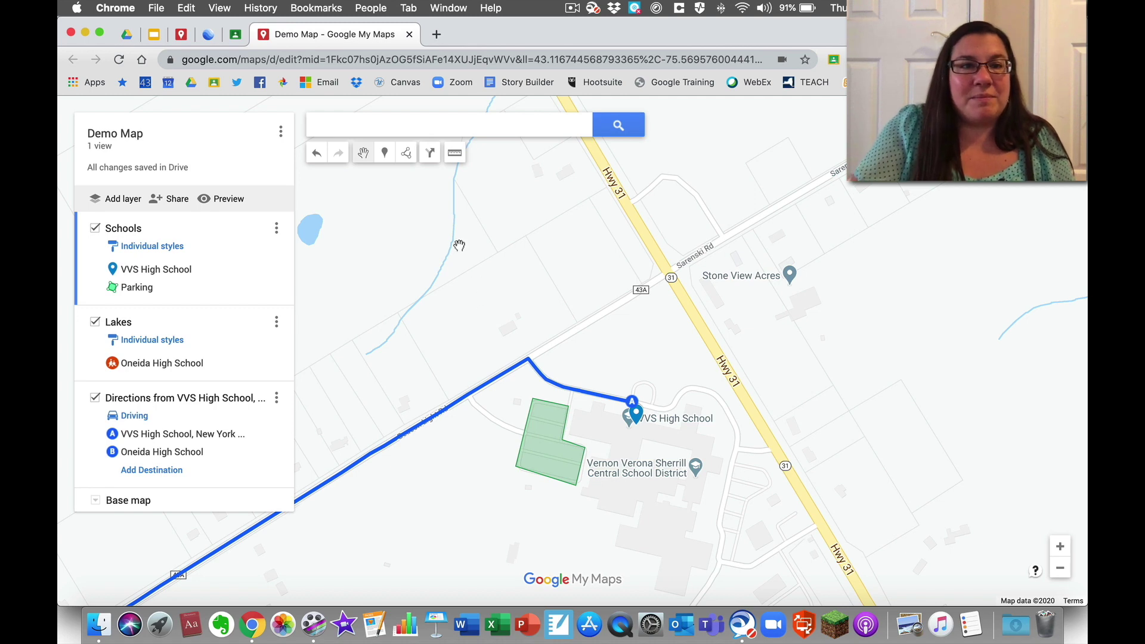
# Switch to the Google My Maps (webinar) map and review the Westmoreland, NY marker's image, description and links.
pyautogui.click(182, 36)
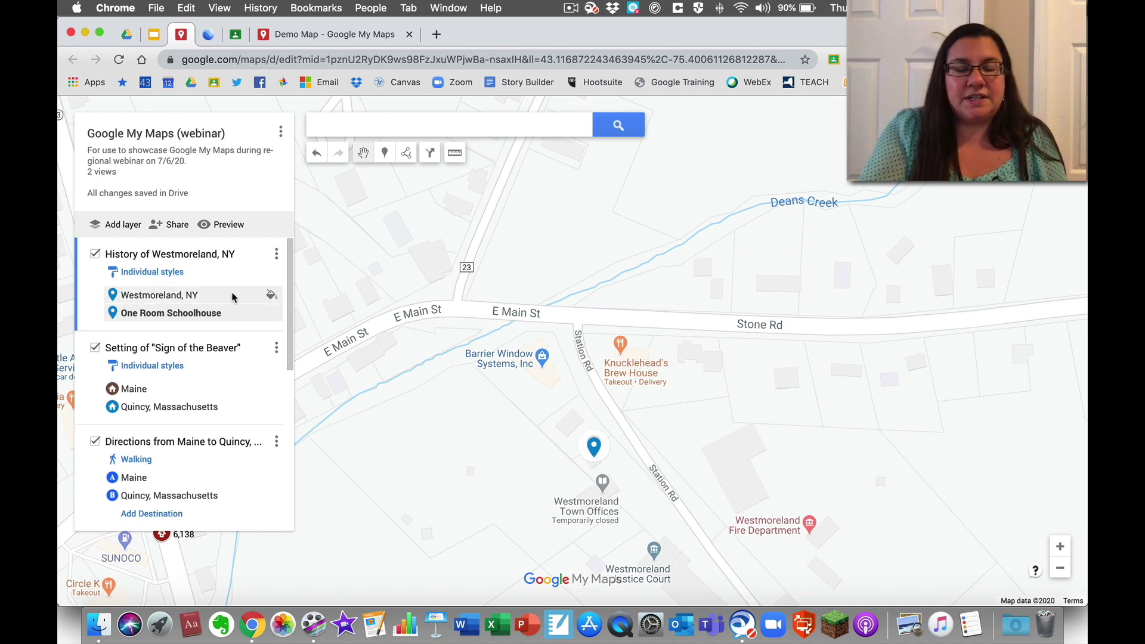
pyautogui.scroll(-1, 233, 297)
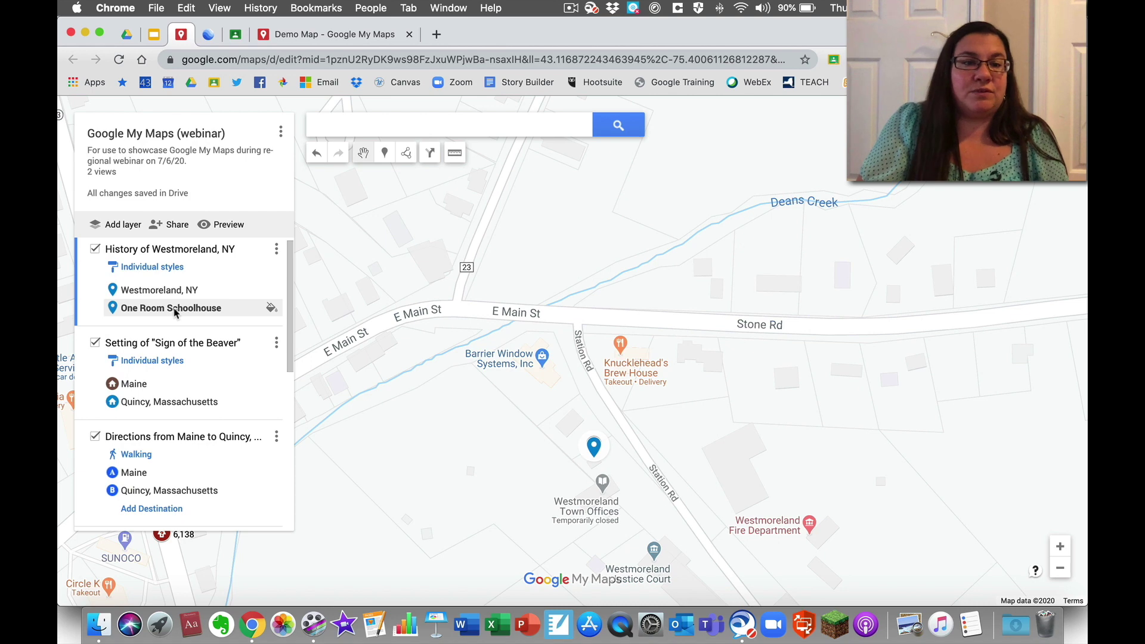
pyautogui.click(172, 292)
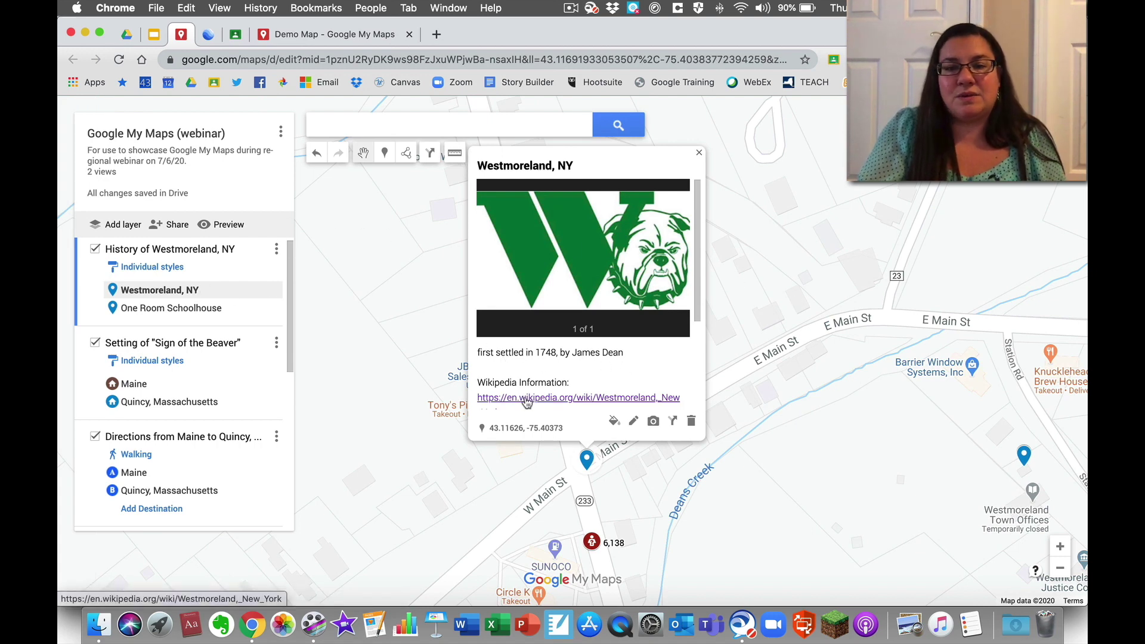
pyautogui.scroll(-5, 522, 394)
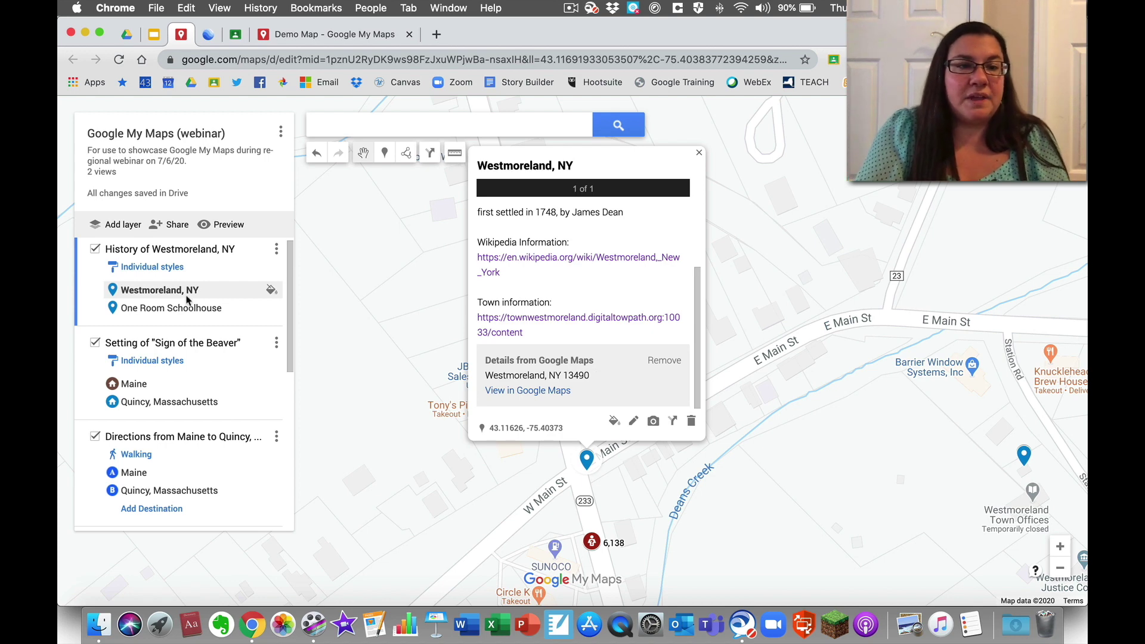
# View the One Room Schoolhouse marker's details, open its virtual tour link and play the video.
pyautogui.click(174, 314)
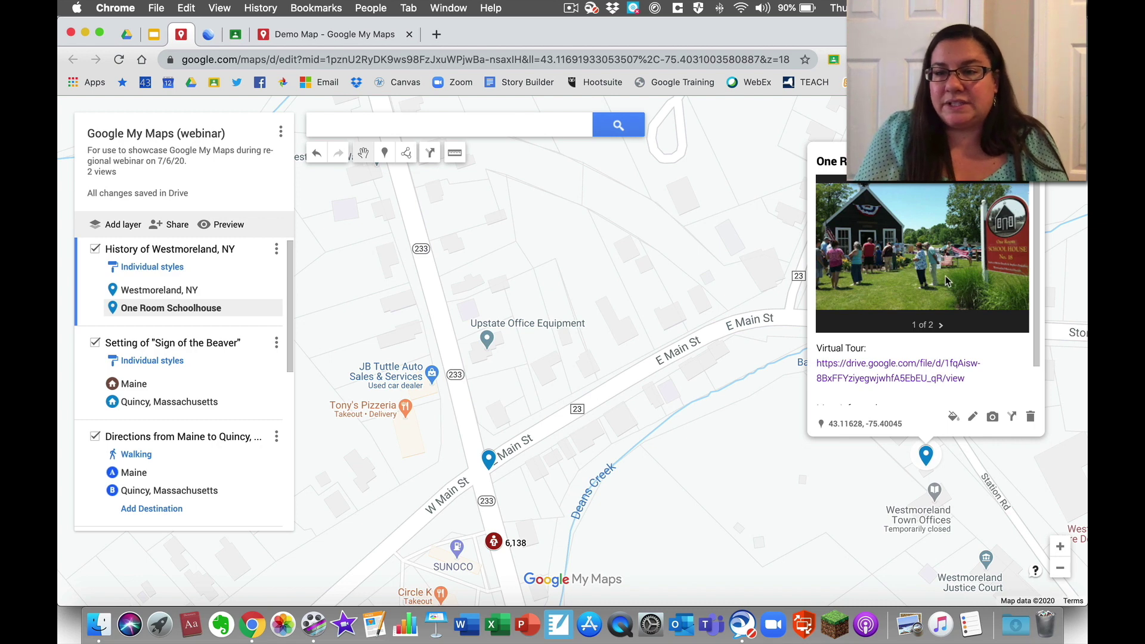
pyautogui.scroll(-2, 948, 281)
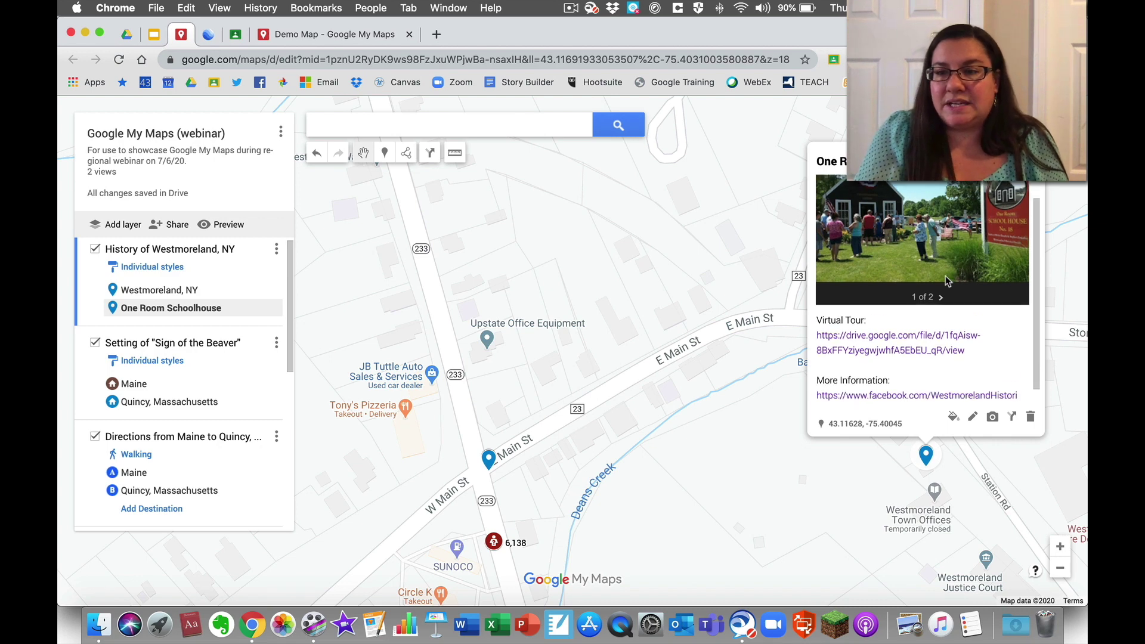
pyautogui.click(886, 326)
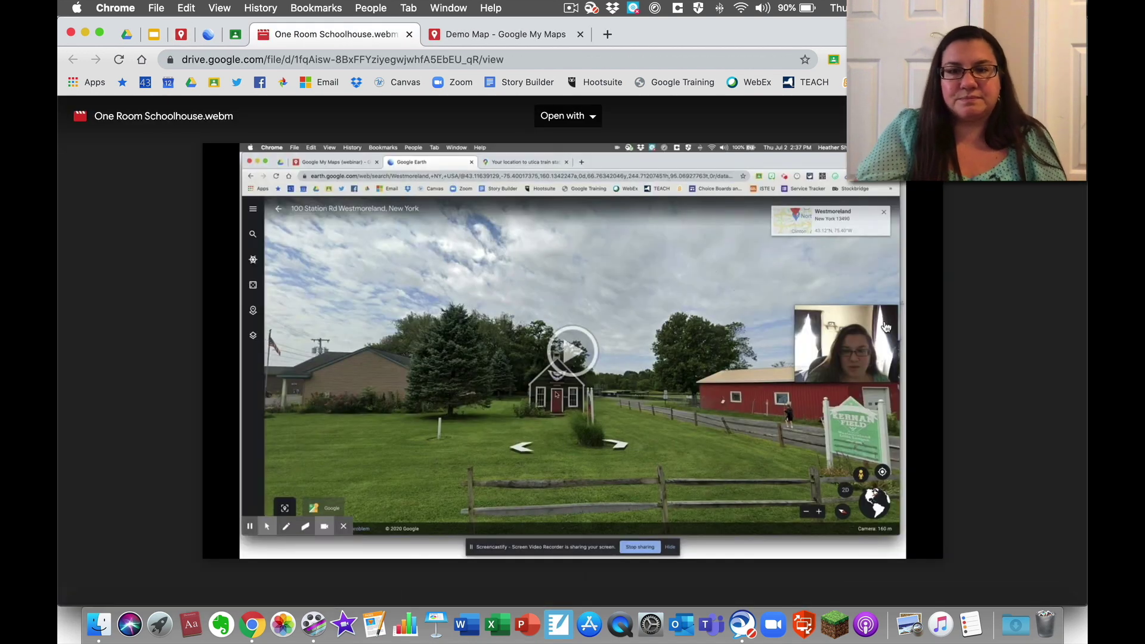
pyautogui.click(571, 351)
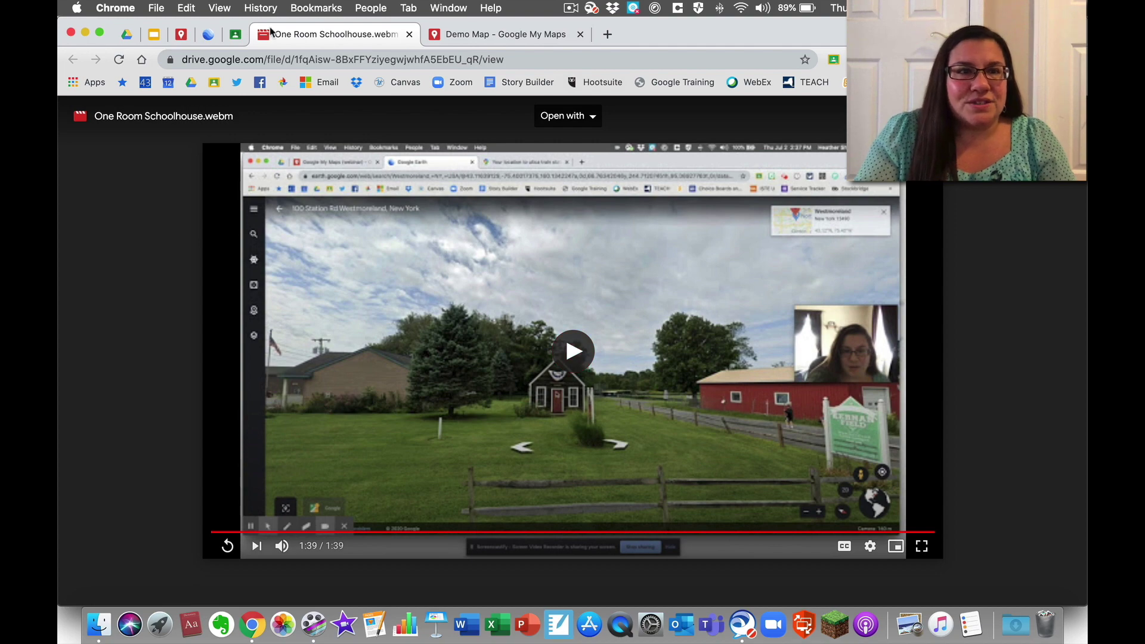
# Return to the webinar map, hide and show the History of Westmoreland, NY layer, and look over the layers below it.
pyautogui.click(181, 36)
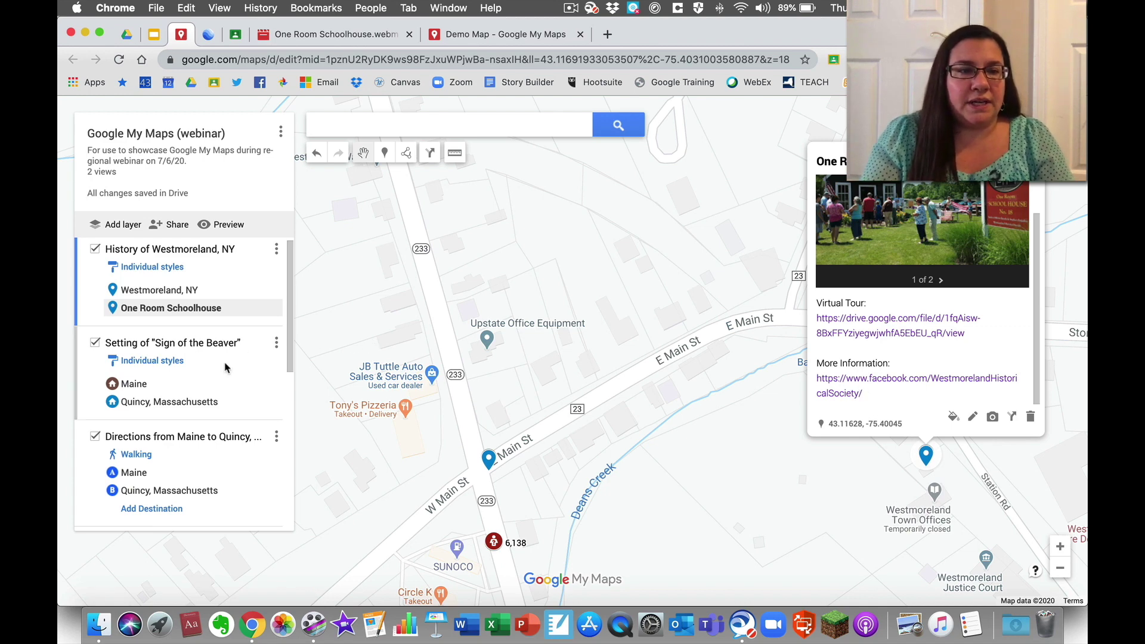
pyautogui.click(95, 249)
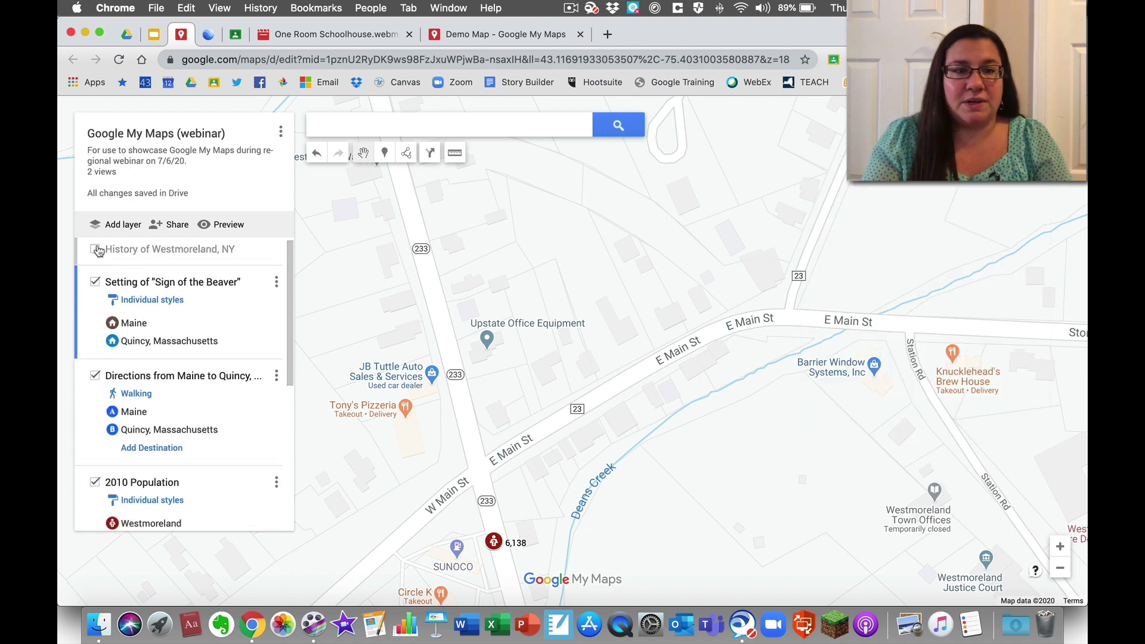
pyautogui.click(95, 249)
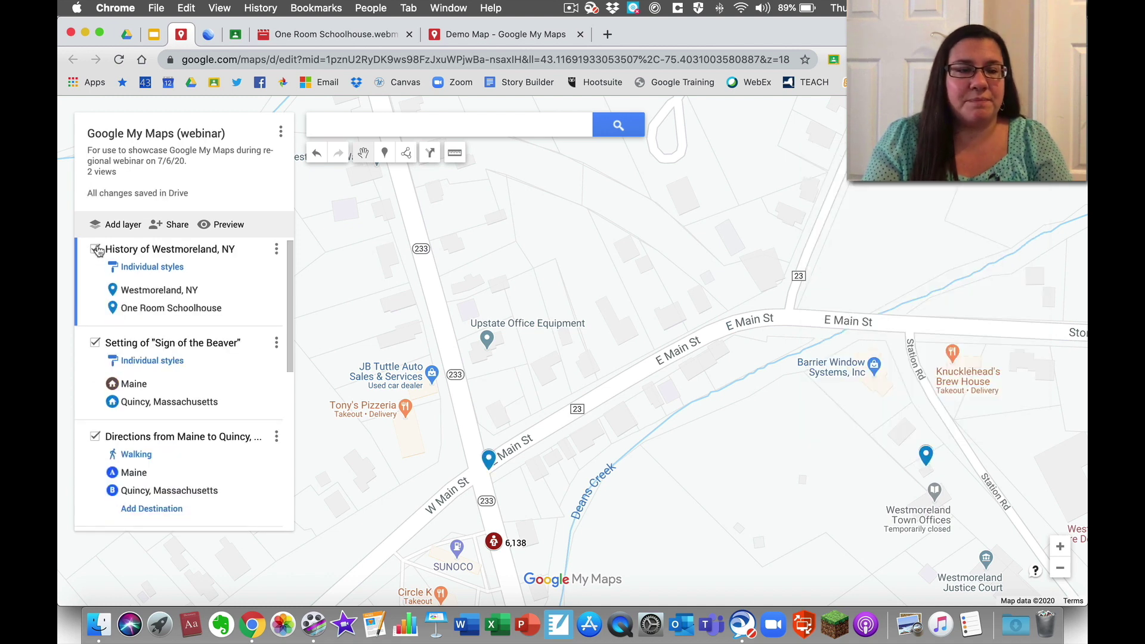
pyautogui.scroll(-3, 135, 336)
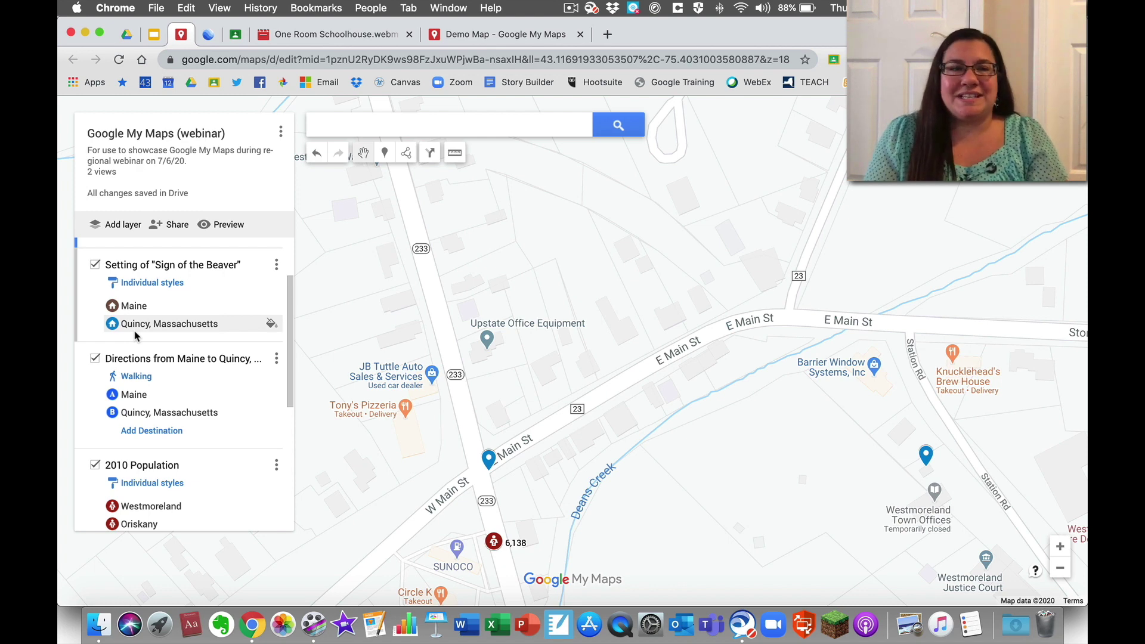
# View the Maine marker's image and description in the Setting of "Sign of the Beaver" layer, along with its surroundings.
pyautogui.click(132, 307)
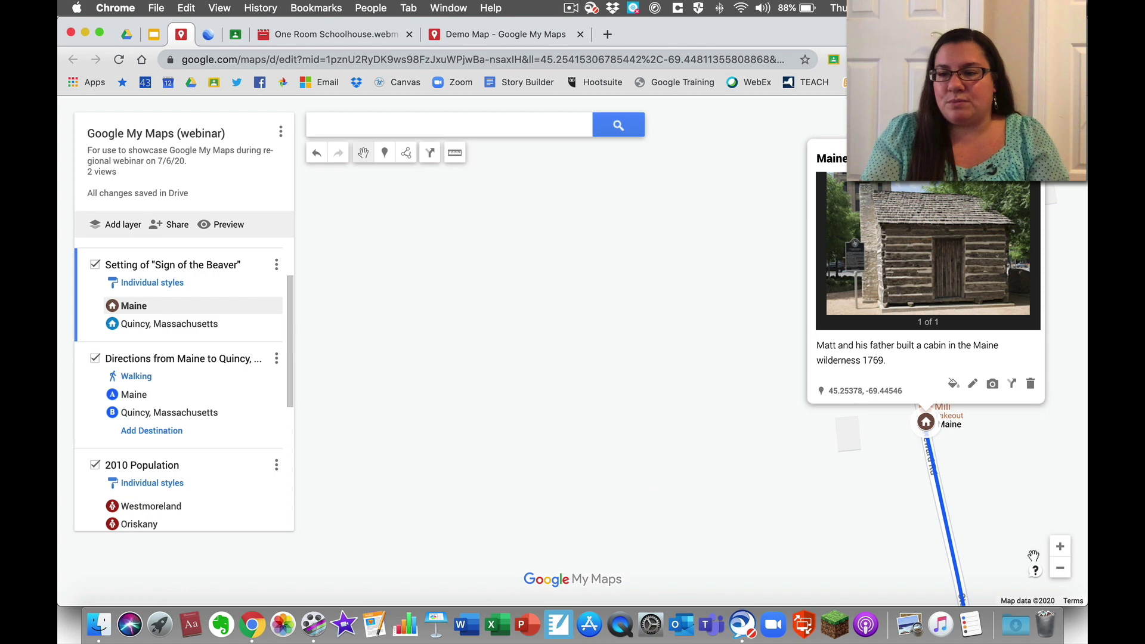
pyautogui.click(1061, 569)
pyautogui.click(1061, 570)
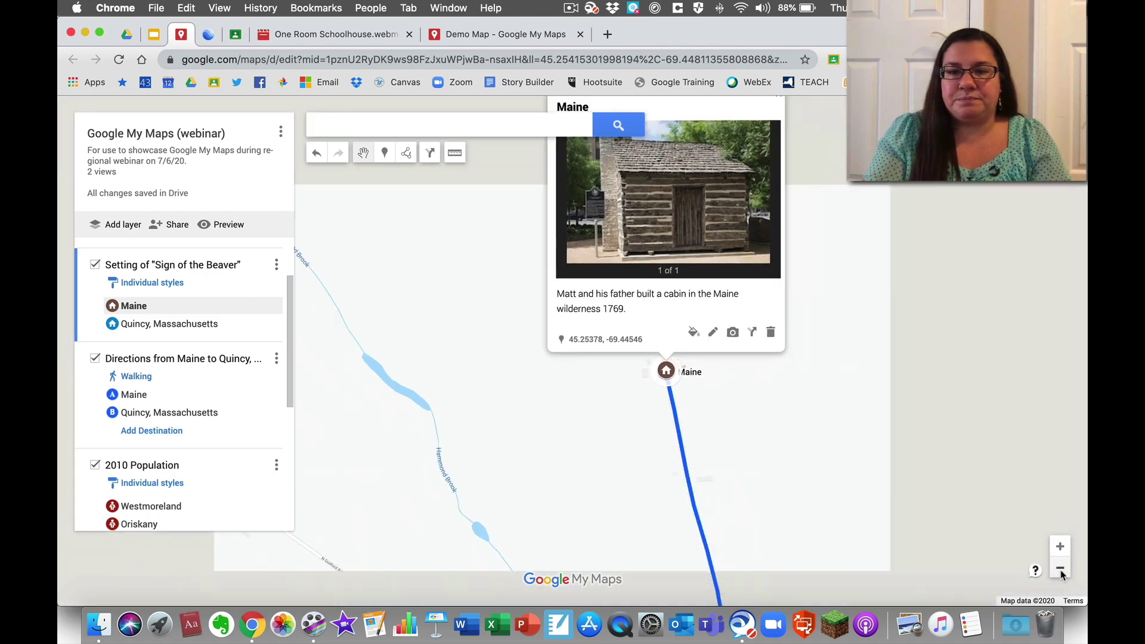
pyautogui.click(1061, 570)
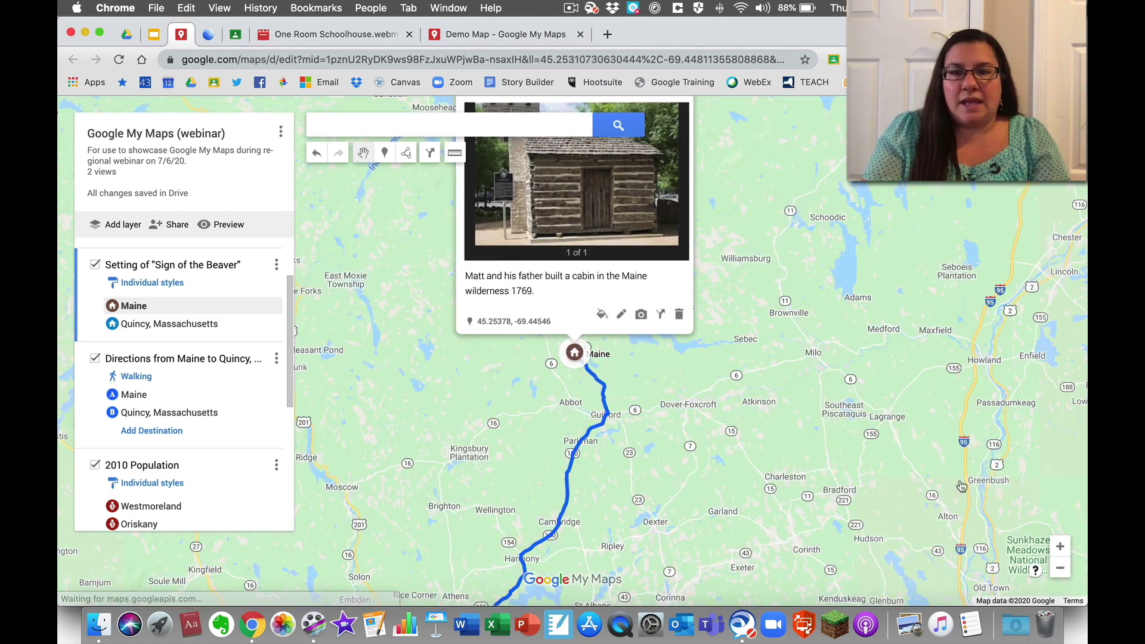
pyautogui.moveTo(887, 415); pyautogui.dragTo(926, 541)
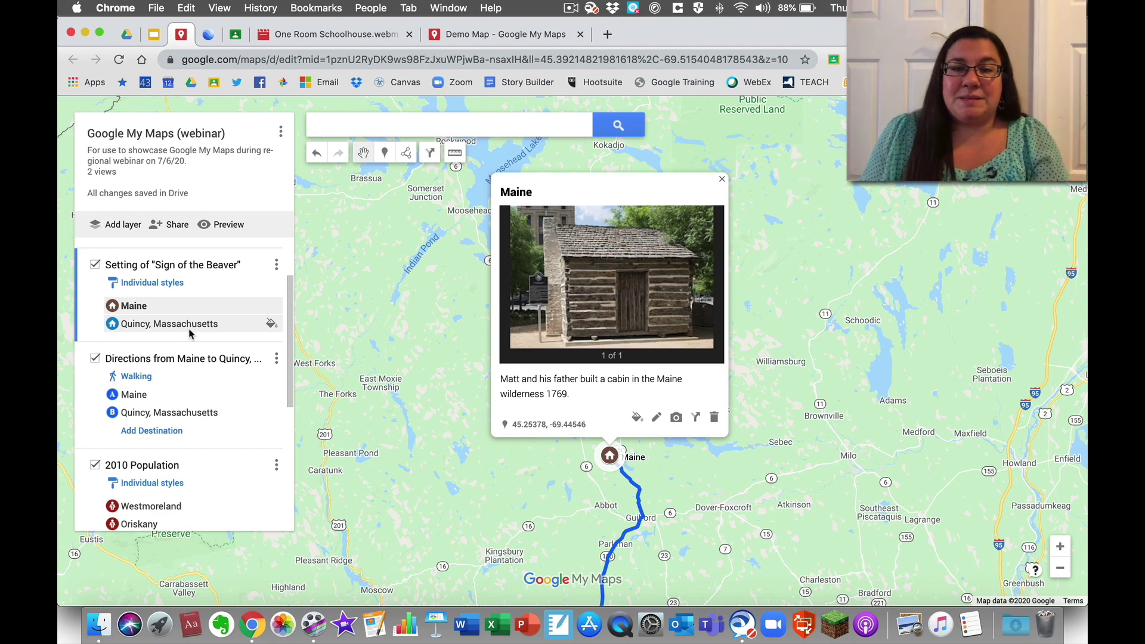
# View the Quincy, Massachusetts marker's details, close them, and examine the whole route between Quincy and Maine.
pyautogui.click(191, 326)
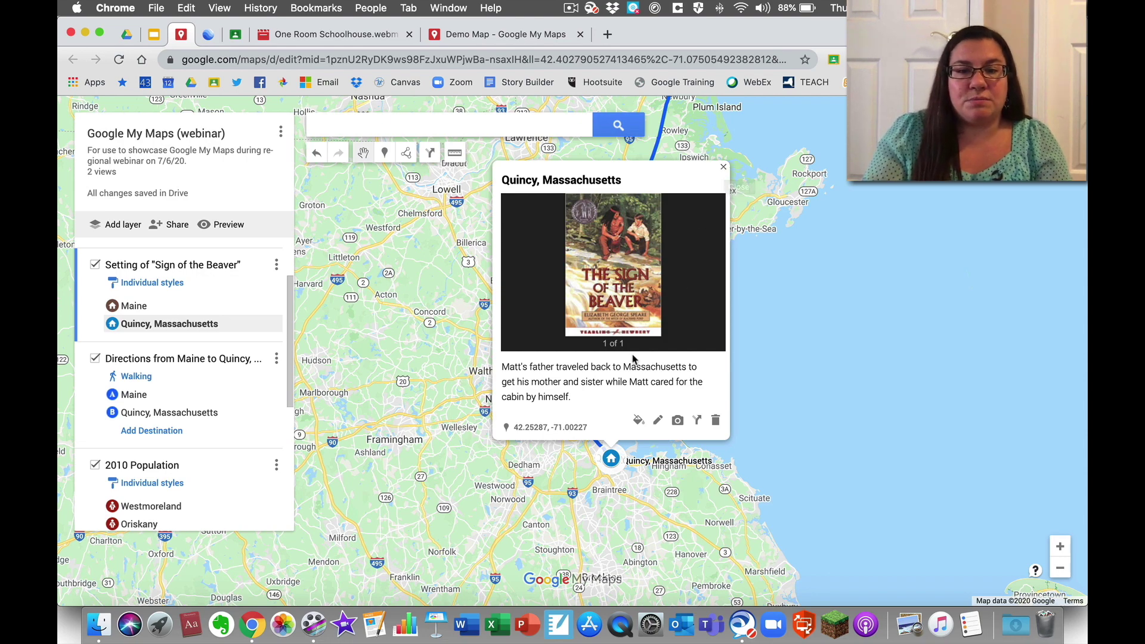
pyautogui.click(723, 167)
pyautogui.moveTo(736, 235); pyautogui.dragTo(717, 374)
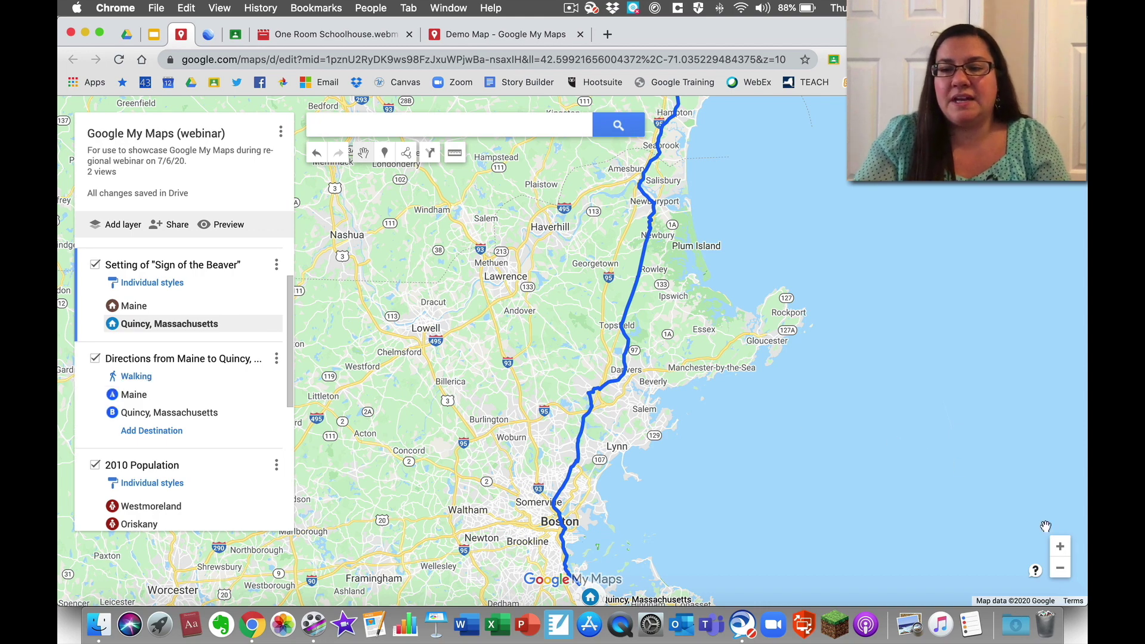
pyautogui.click(1065, 572)
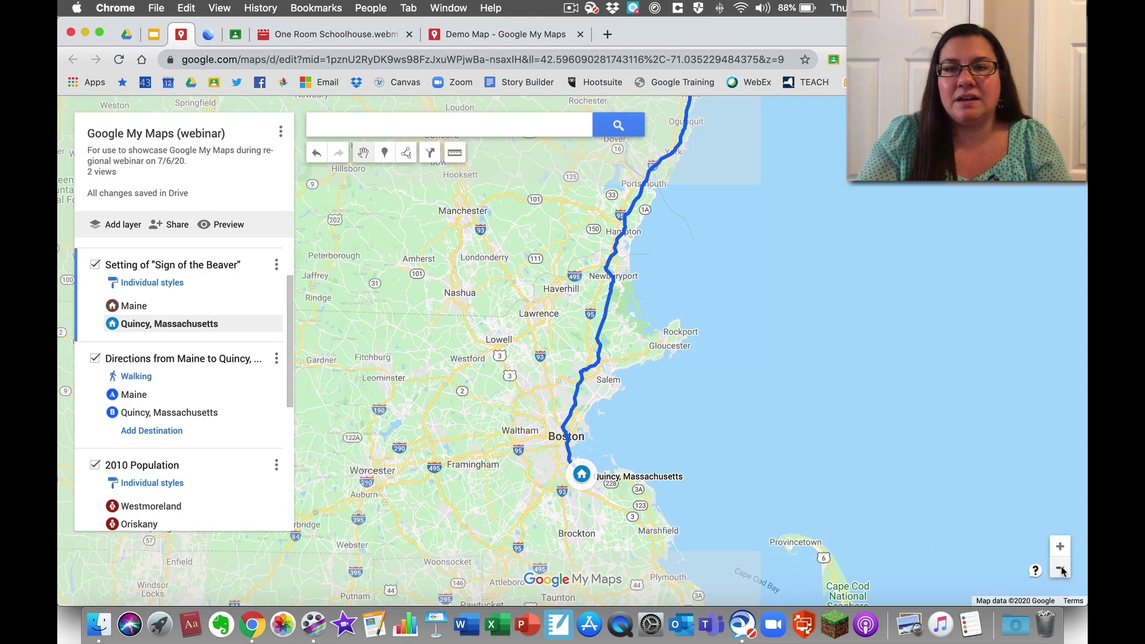
pyautogui.click(1062, 570)
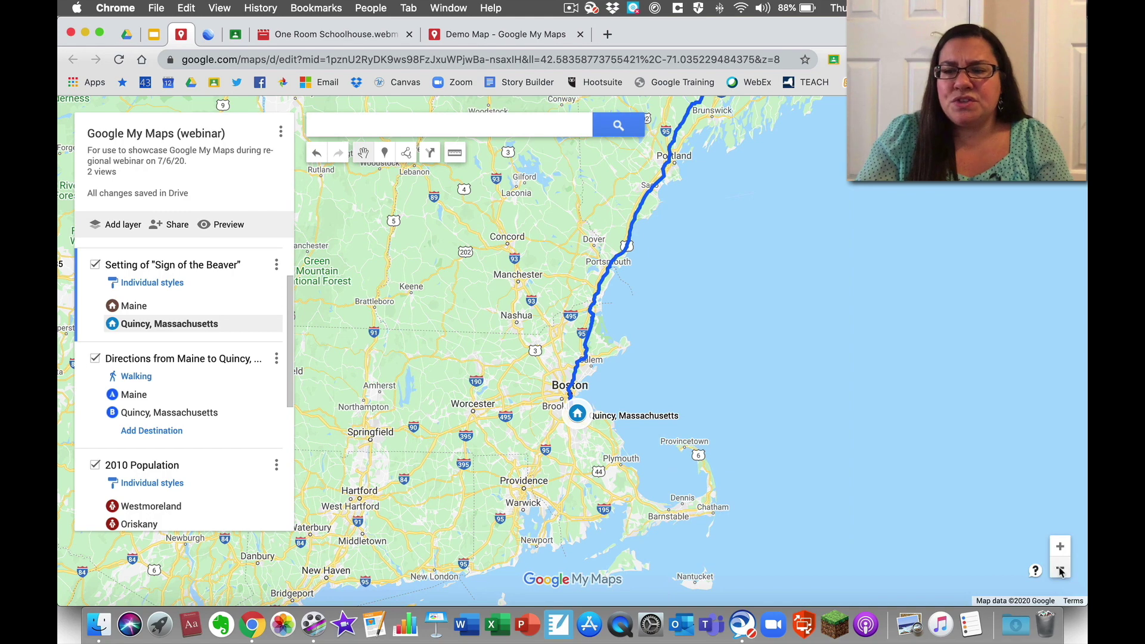
pyautogui.click(1060, 568)
pyautogui.moveTo(830, 340); pyautogui.dragTo(834, 436)
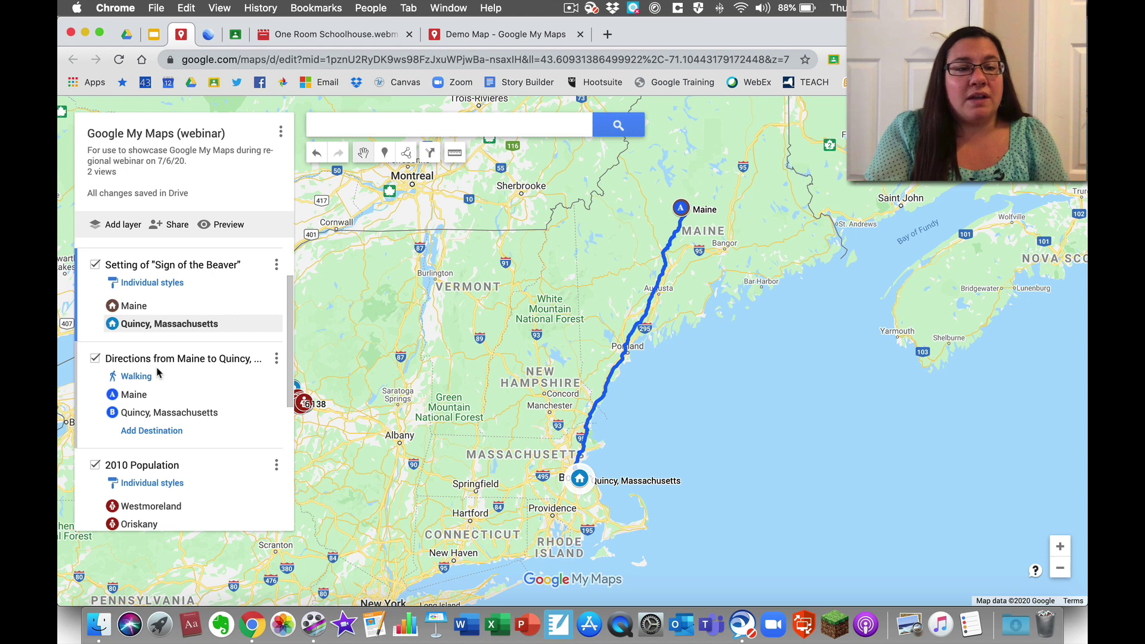
# Review the step-by-step walking directions of the Maine to Quincy, Massachusetts route and close them.
pyautogui.click(276, 358)
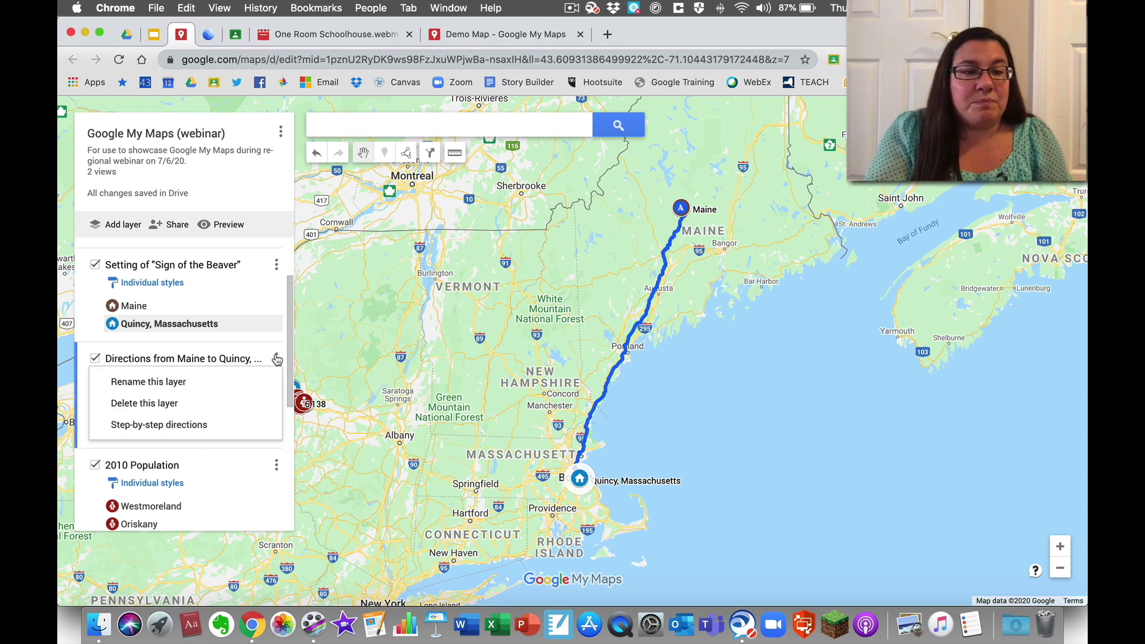
pyautogui.click(172, 426)
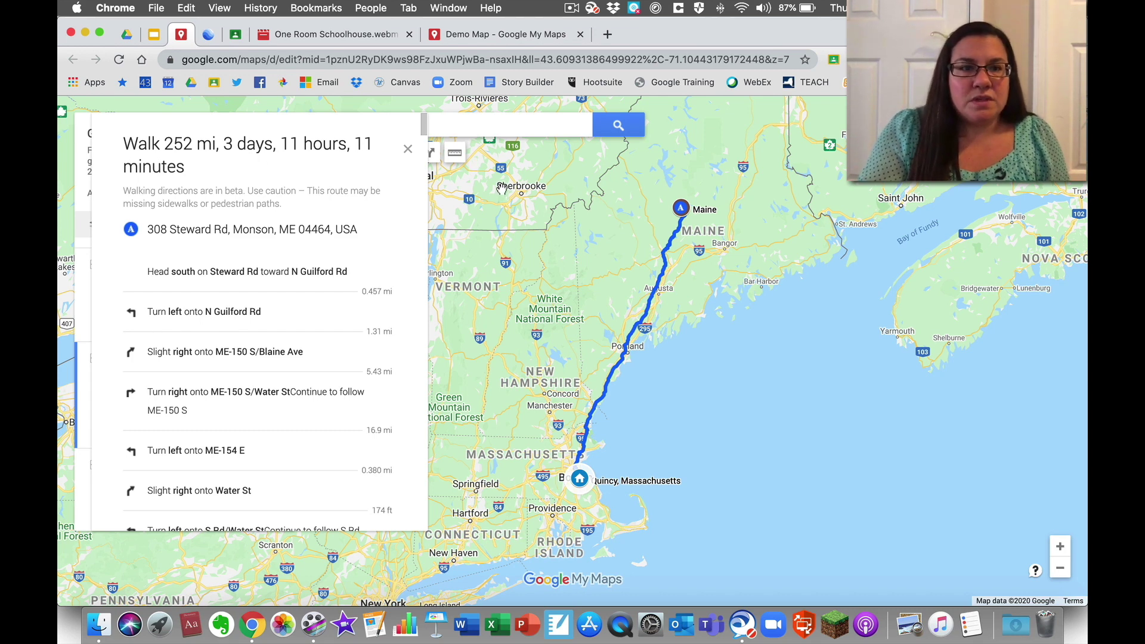
pyautogui.click(408, 148)
# Hide the Setting of "Sign of the Beaver" layer and the Directions from Maine to Quincy, Massachusetts layer.
pyautogui.click(95, 264)
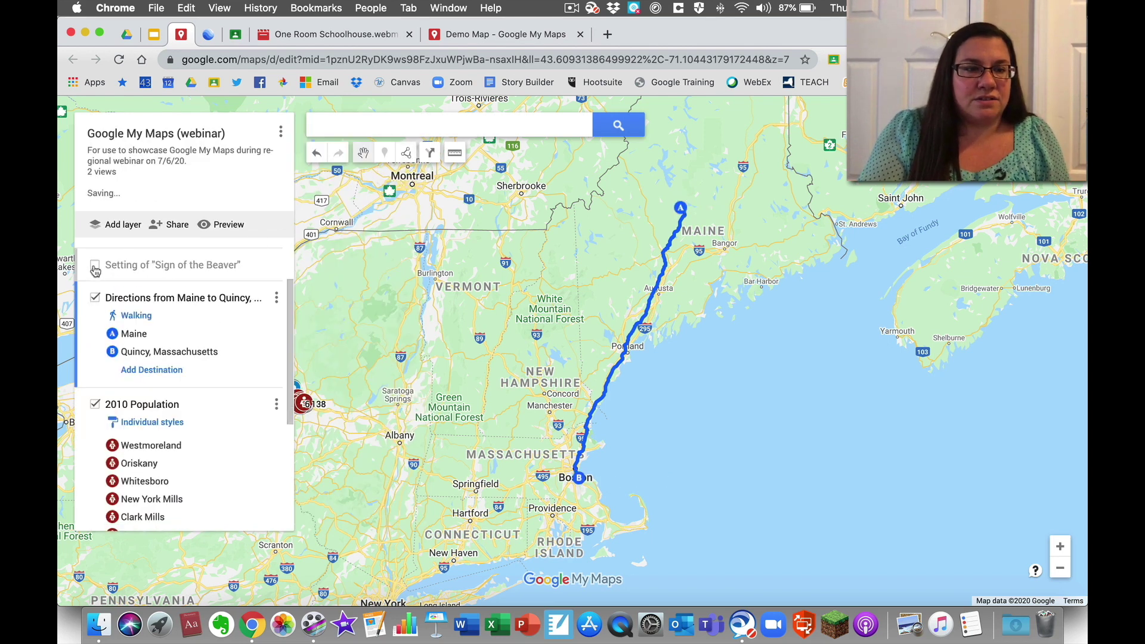
pyautogui.click(95, 297)
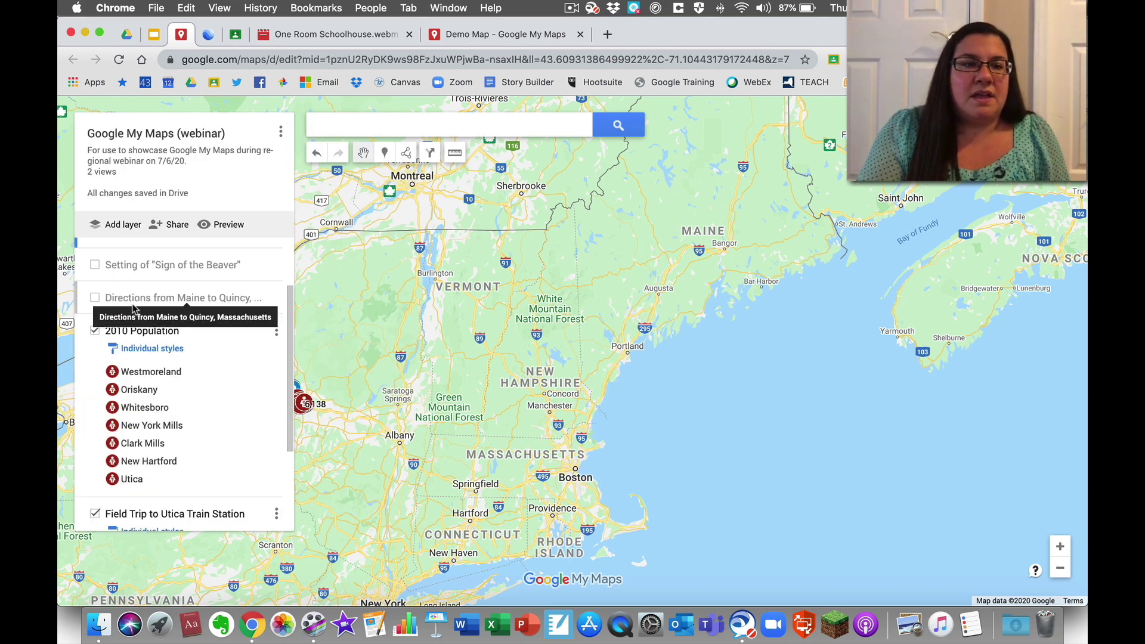
# Examine the 2010 Population layer's markers and their labels around Utica and Westmoreland up close.
pyautogui.scroll(-2, 134, 308)
pyautogui.moveTo(355, 371); pyautogui.dragTo(629, 308)
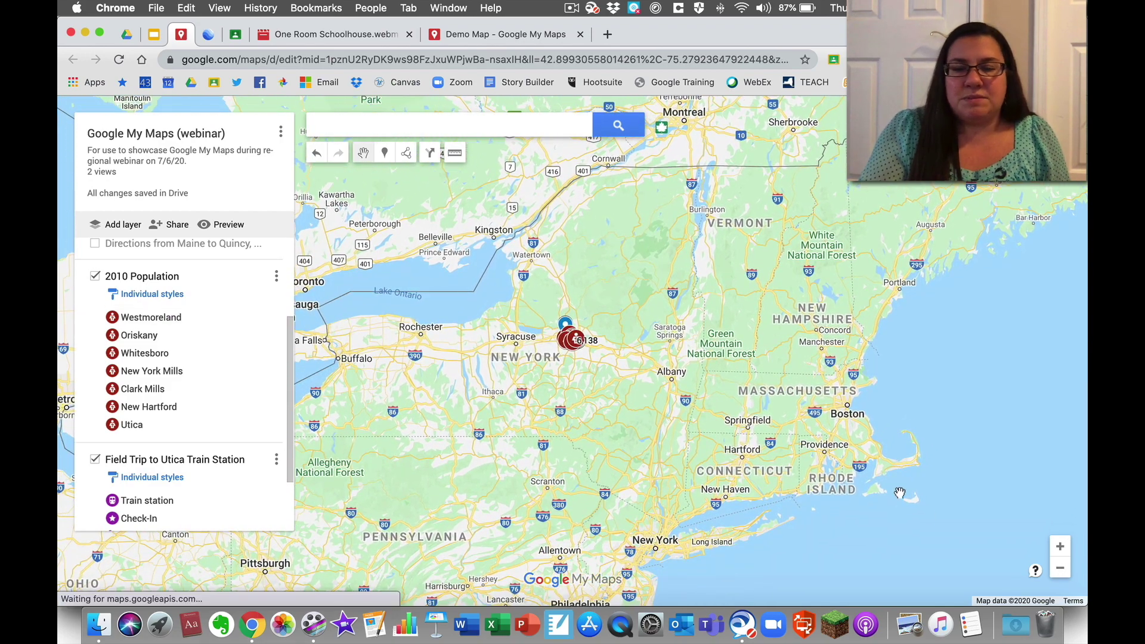
pyautogui.click(1064, 554)
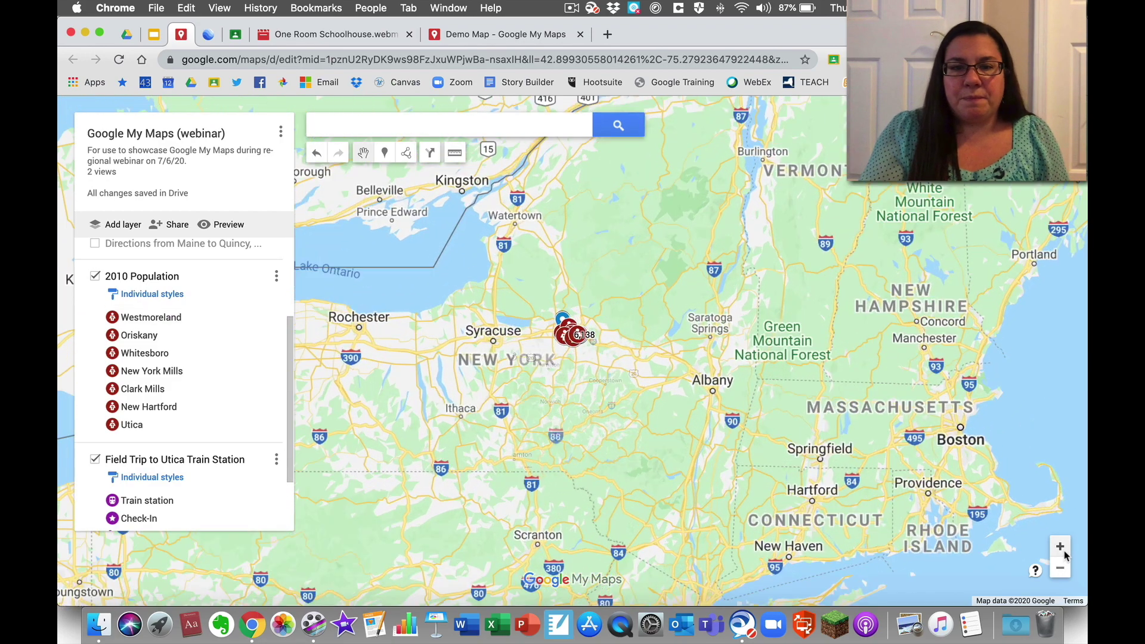
pyautogui.click(1061, 547)
pyautogui.click(1060, 547)
pyautogui.click(1060, 547)
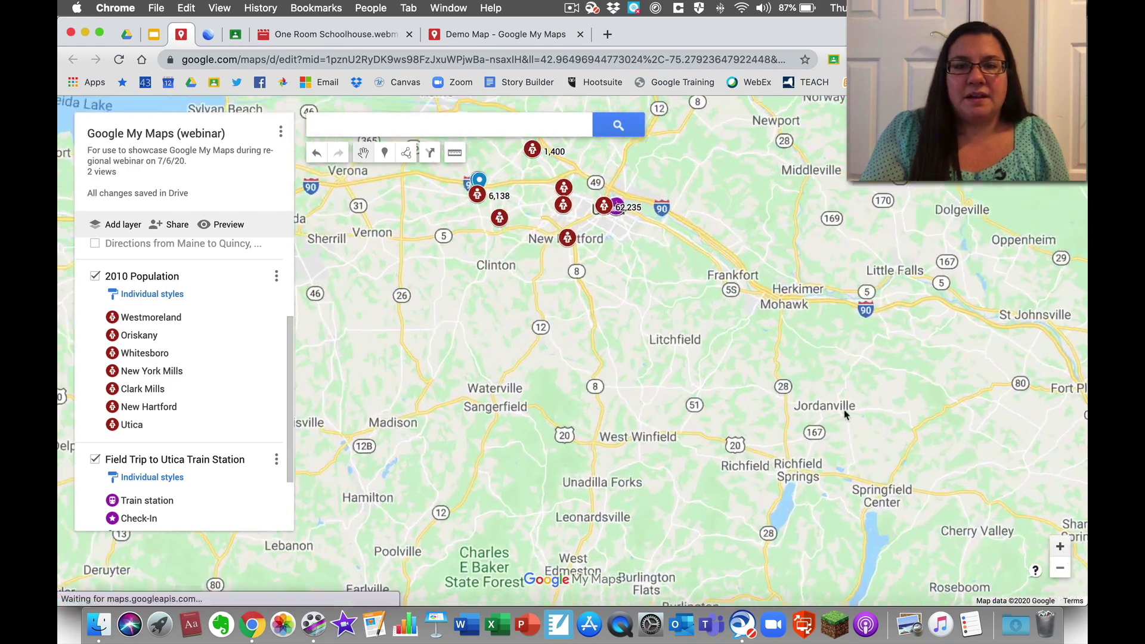
pyautogui.moveTo(666, 283); pyautogui.dragTo(703, 479)
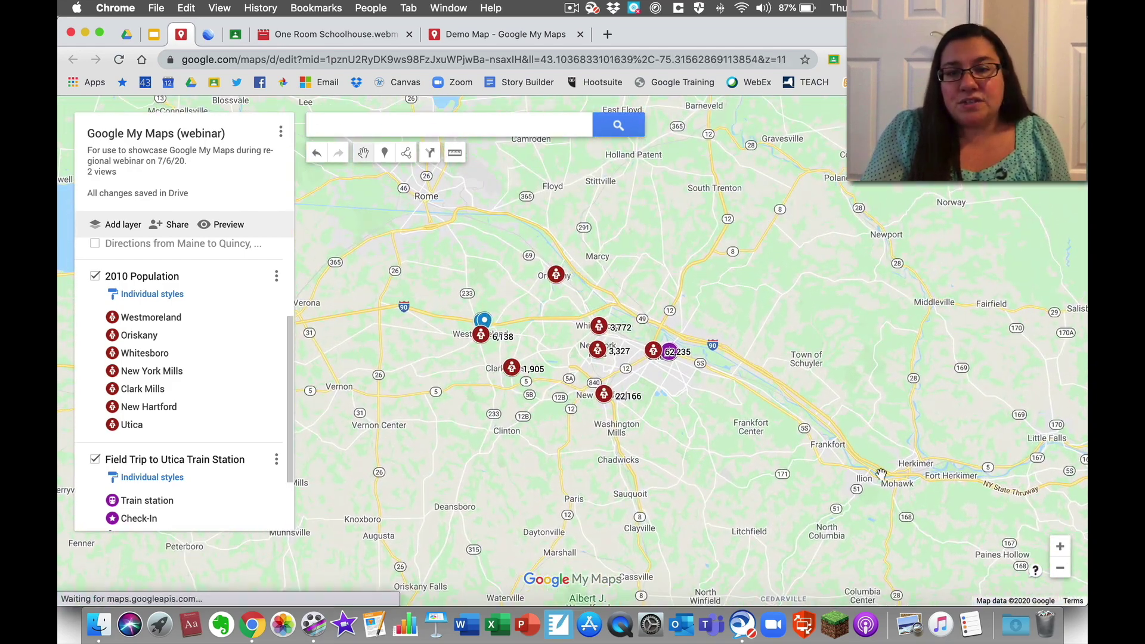
pyautogui.click(1061, 547)
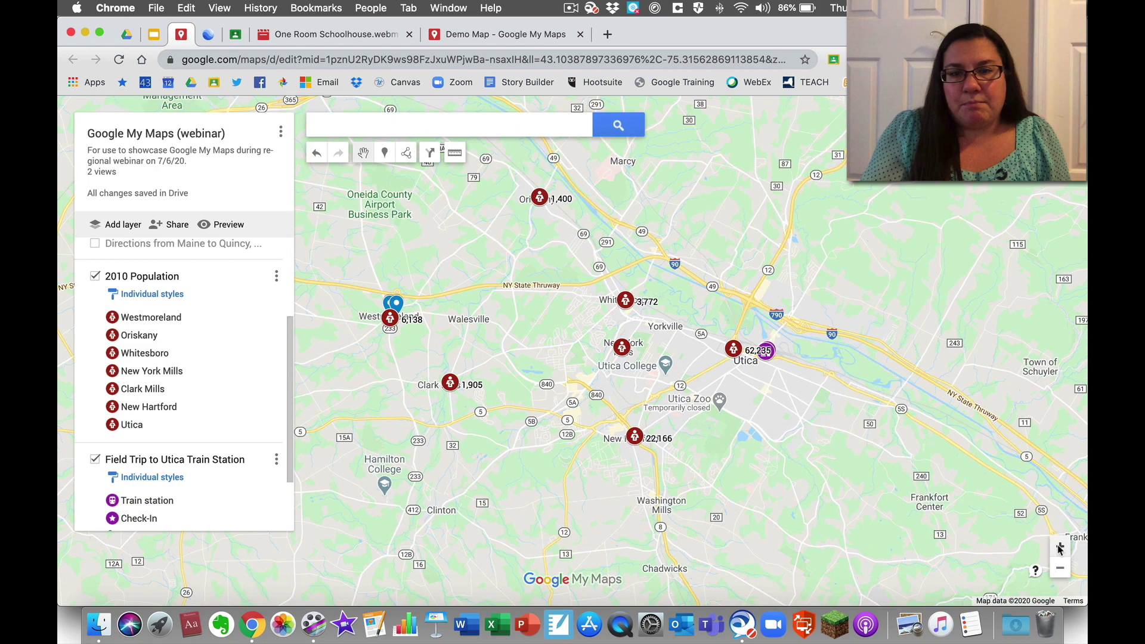
pyautogui.click(1061, 547)
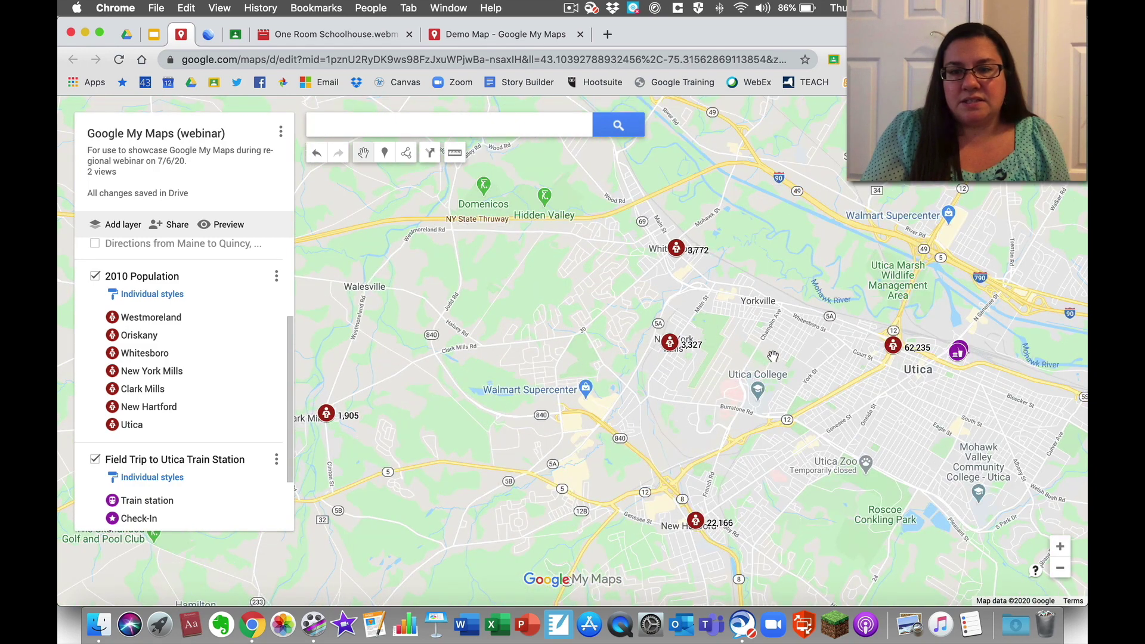
pyautogui.moveTo(769, 355); pyautogui.dragTo(764, 321)
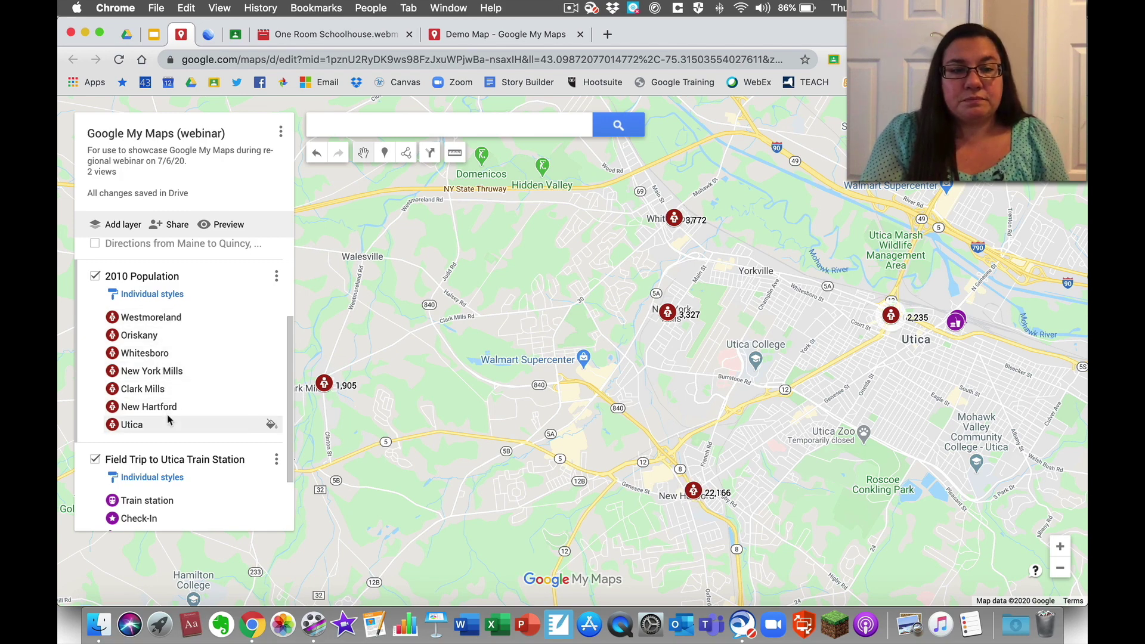
# View the Westmoreland population marker's details and check the label options of the 2010 Population layer.
pyautogui.click(169, 320)
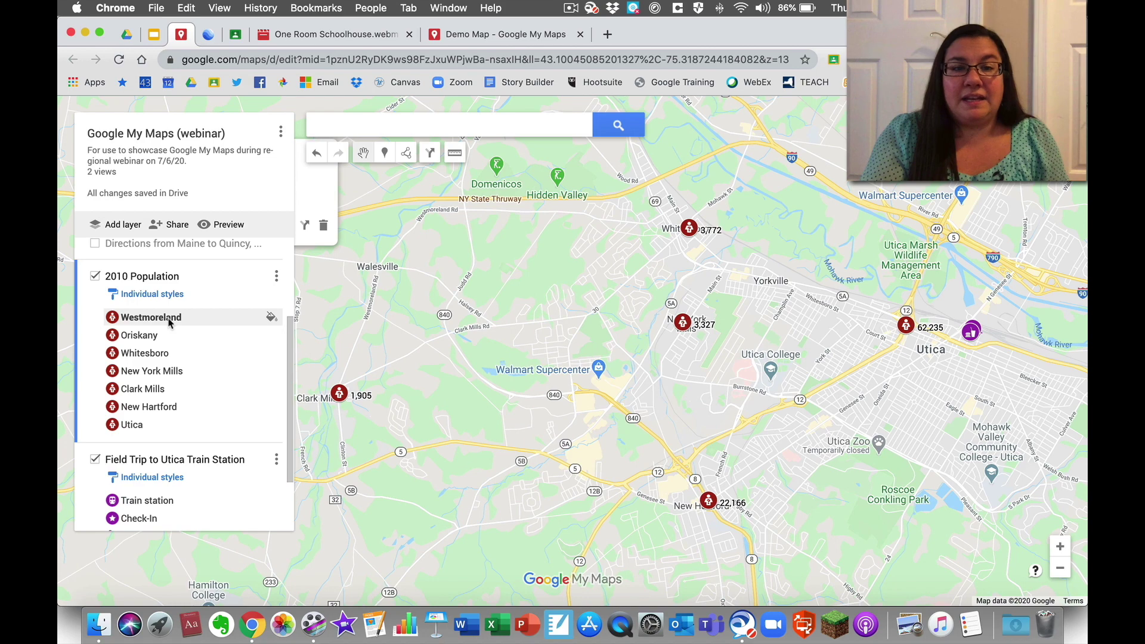
pyautogui.moveTo(361, 307); pyautogui.dragTo(700, 415)
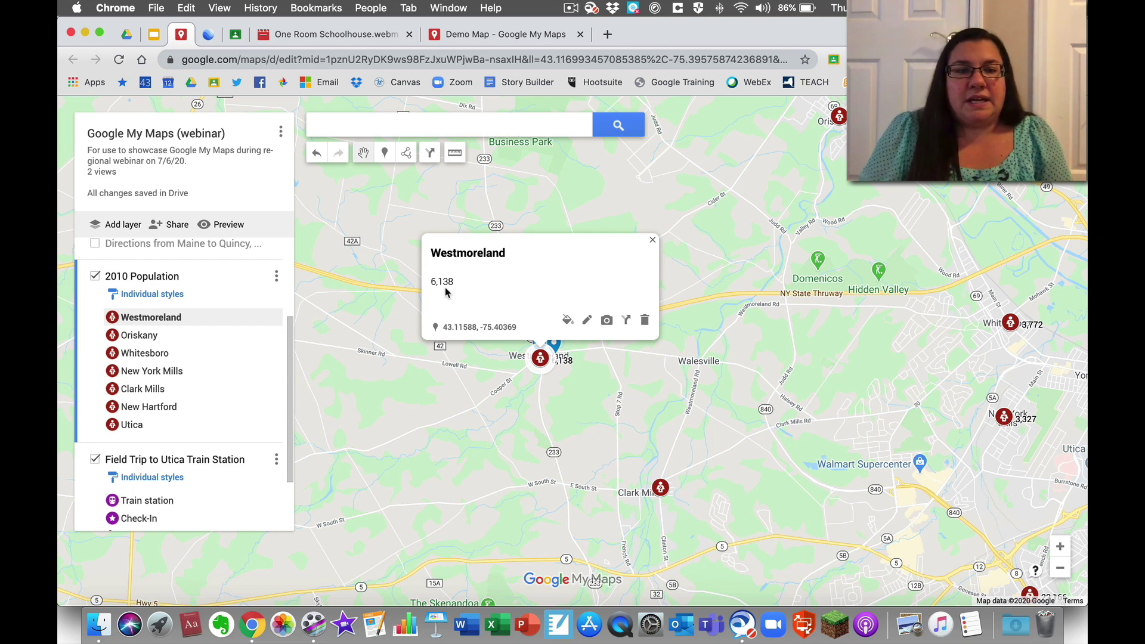
pyautogui.click(165, 298)
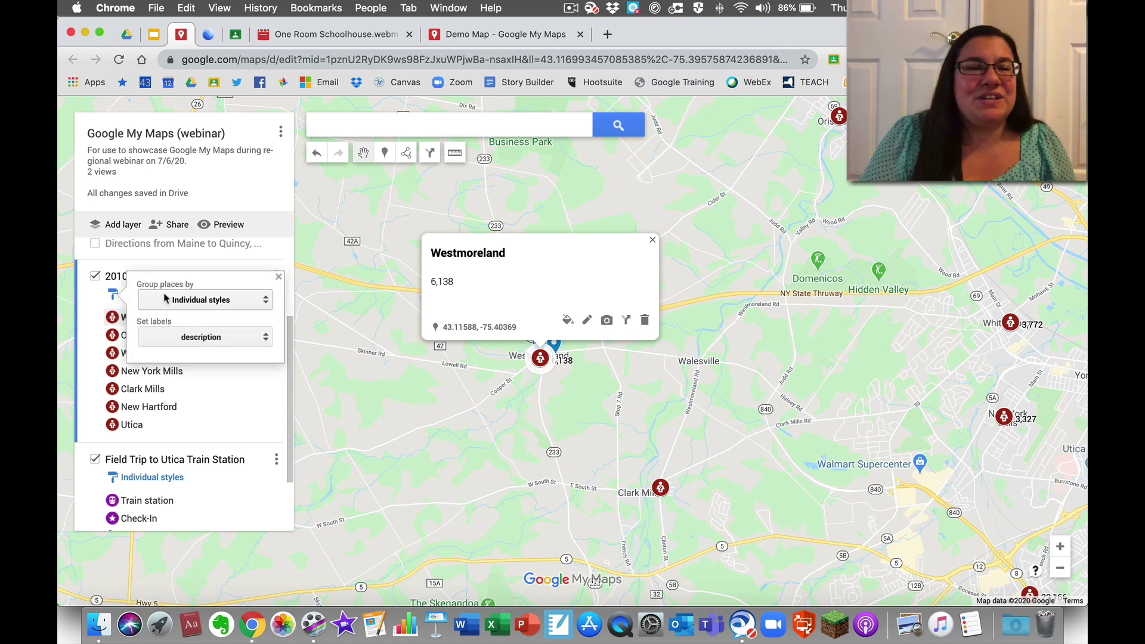
pyautogui.click(178, 338)
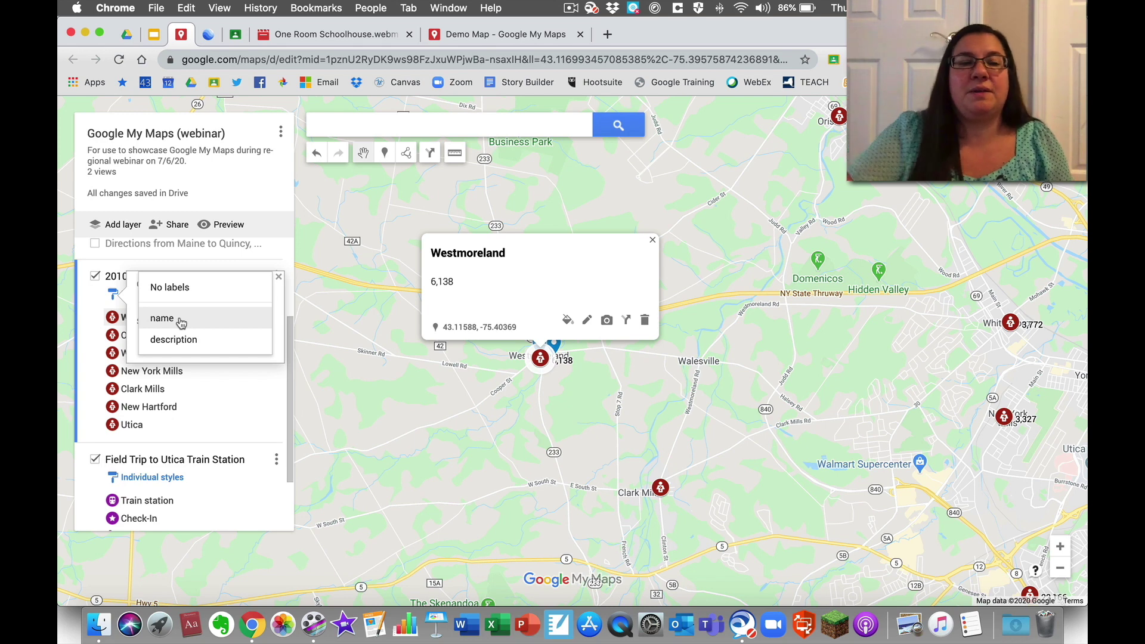
pyautogui.click(365, 371)
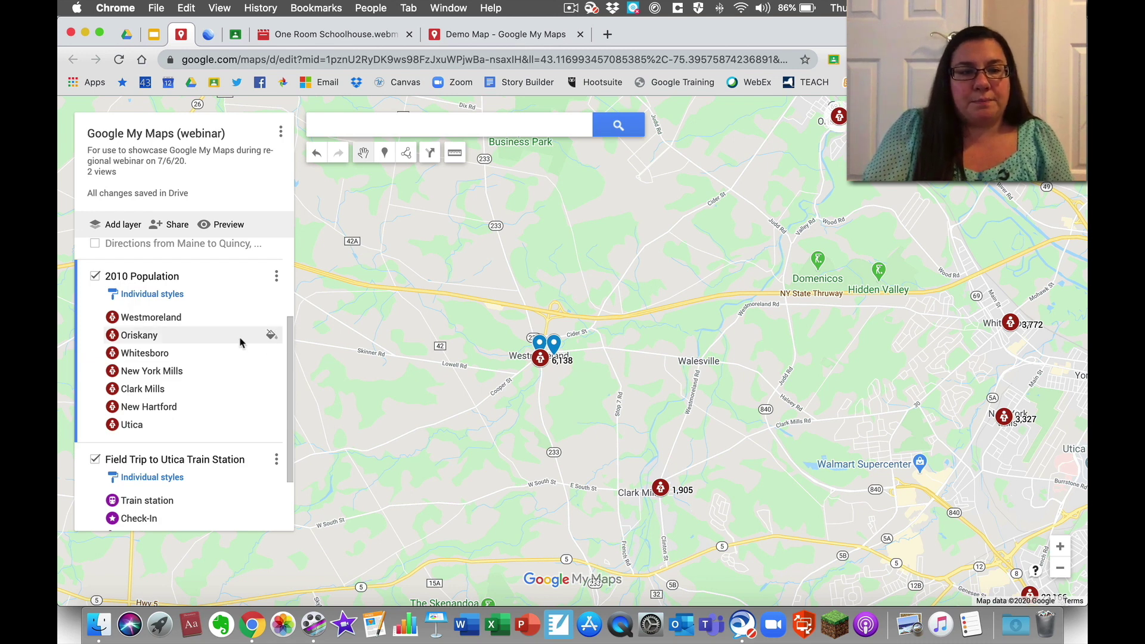
# Recheck the Westmoreland population marker's description and compare the labelled population markers from Clark Mills across to Utica.
pyautogui.click(158, 321)
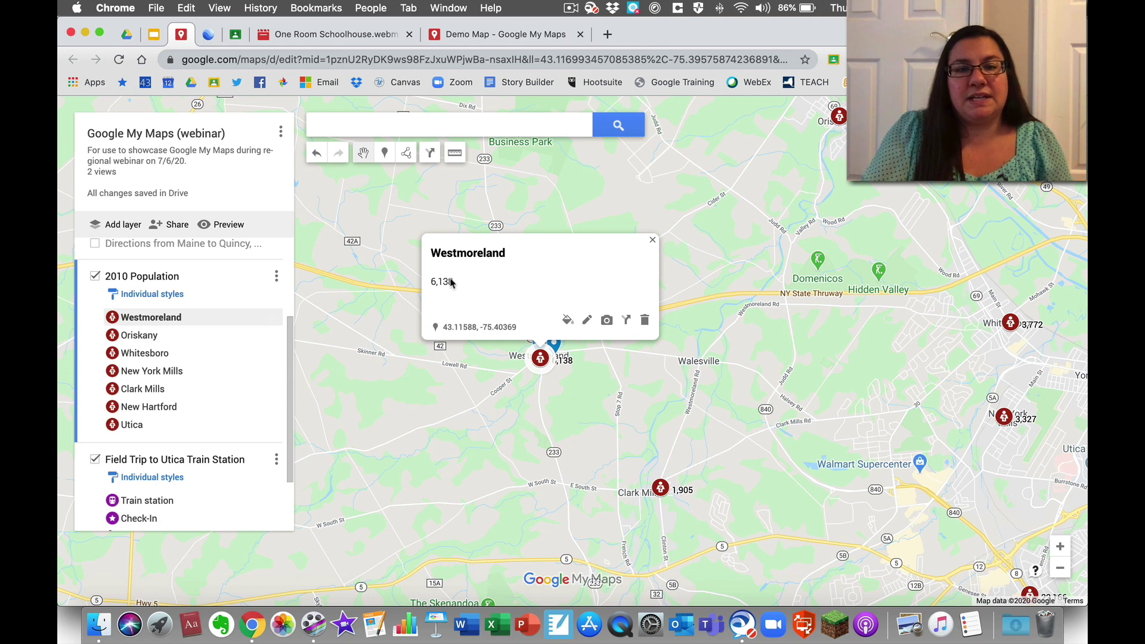
pyautogui.click(557, 430)
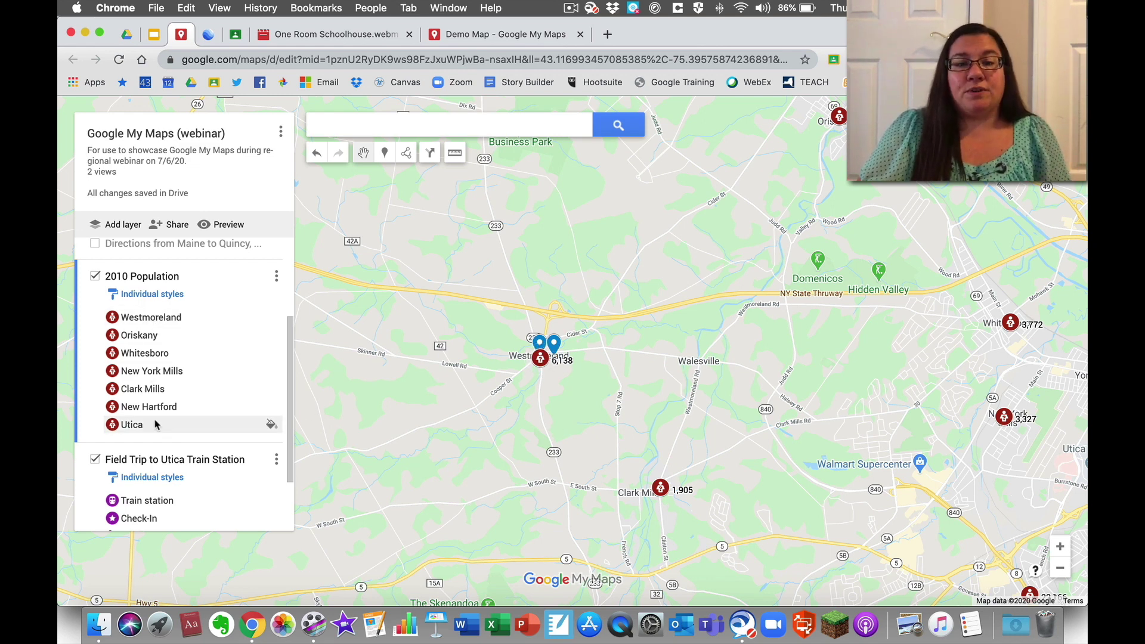
pyautogui.moveTo(712, 475); pyautogui.dragTo(683, 360)
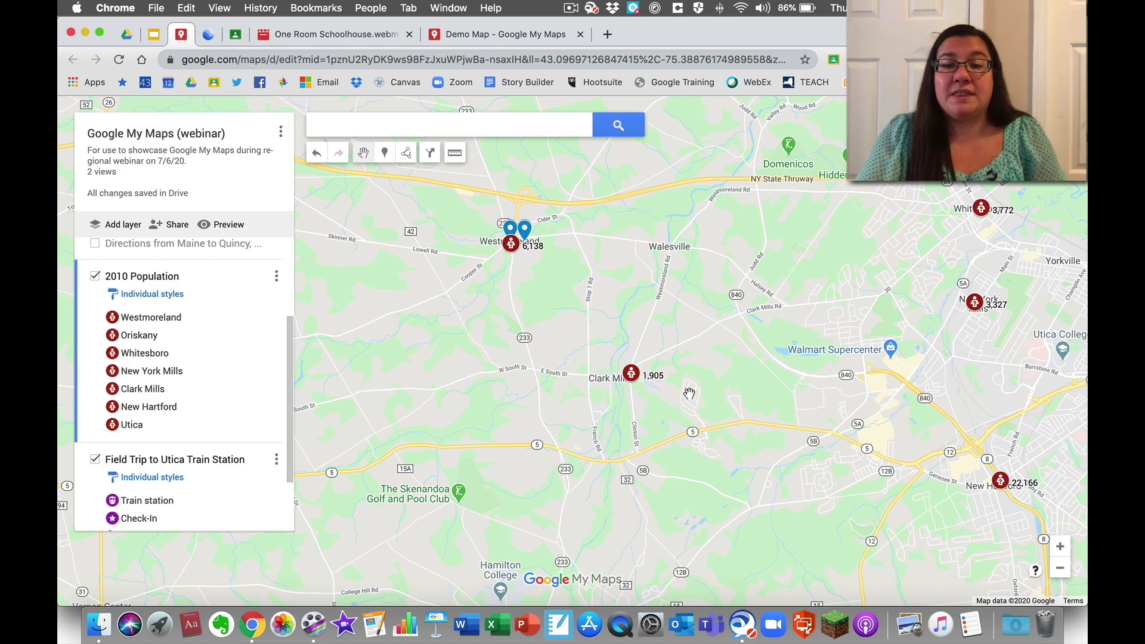
pyautogui.moveTo(689, 392)
pyautogui.mouseDown()
pyautogui.moveTo(450, 344)
pyautogui.moveTo(322, 294)
pyautogui.mouseUp()
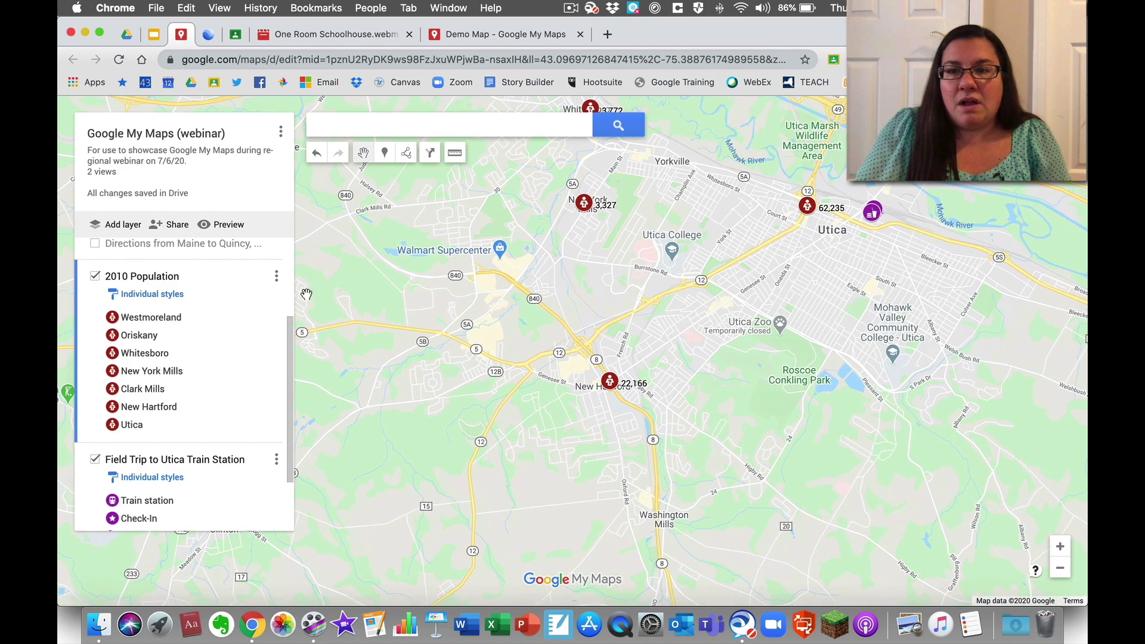
pyautogui.moveTo(784, 249); pyautogui.dragTo(633, 324)
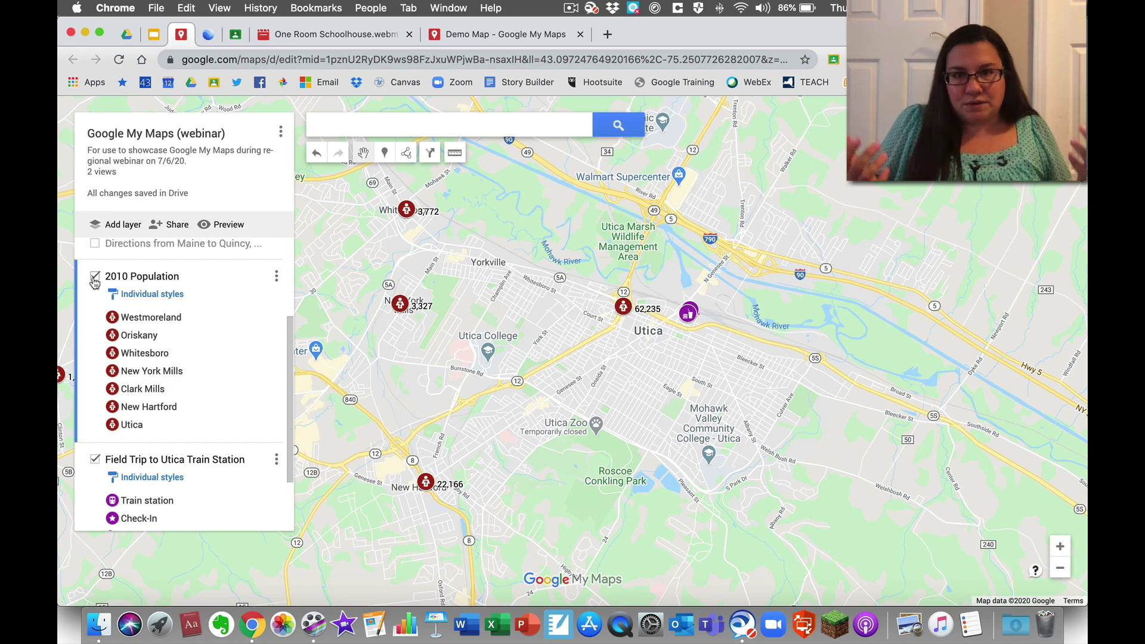
# Try grouping the 2010 Population layer's places by the description data column.
pyautogui.click(151, 294)
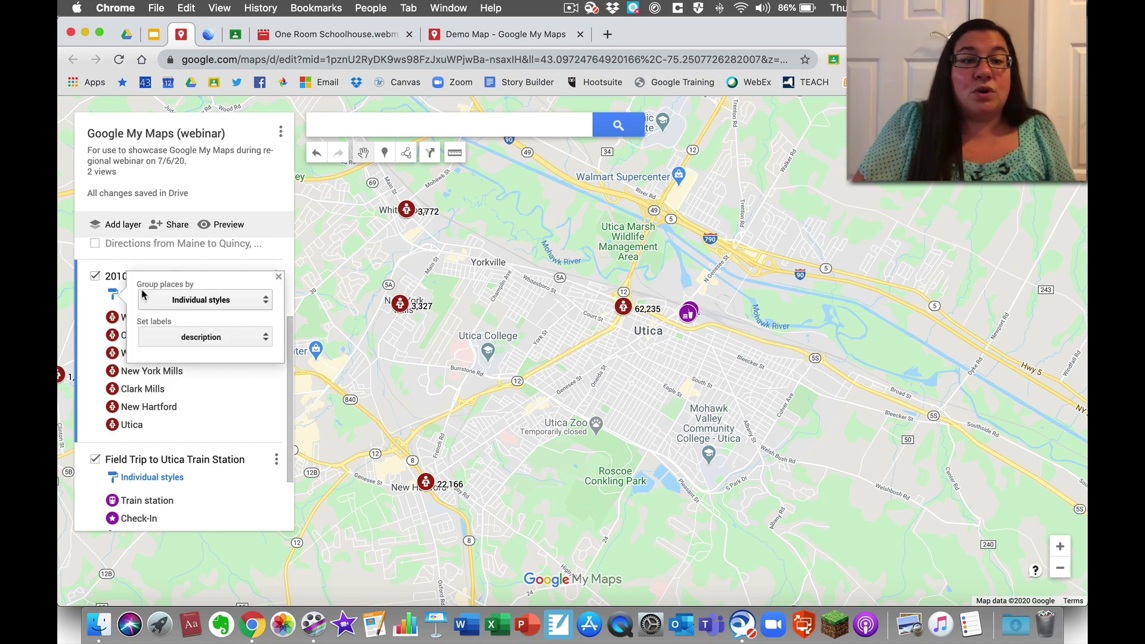
pyautogui.click(187, 339)
pyautogui.click(187, 340)
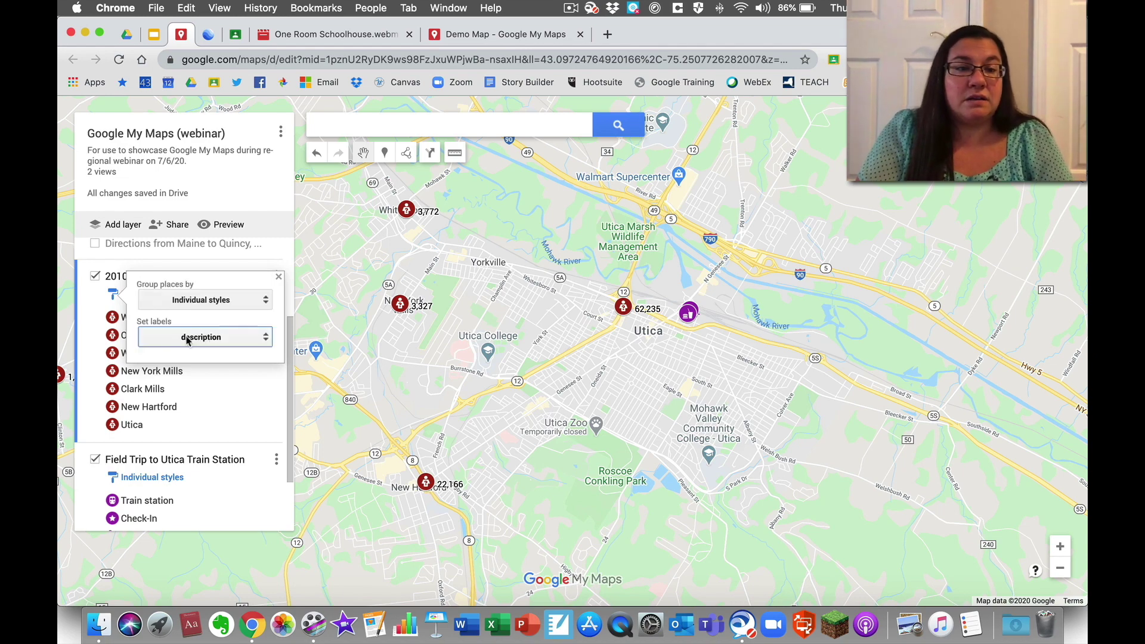
pyautogui.click(190, 307)
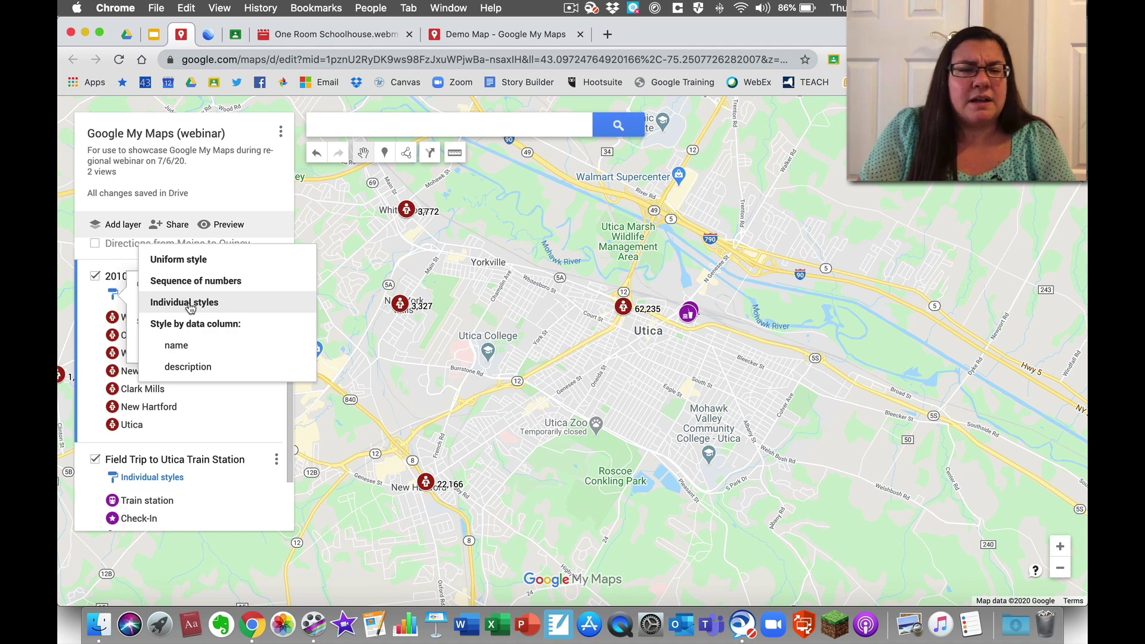
pyautogui.click(190, 368)
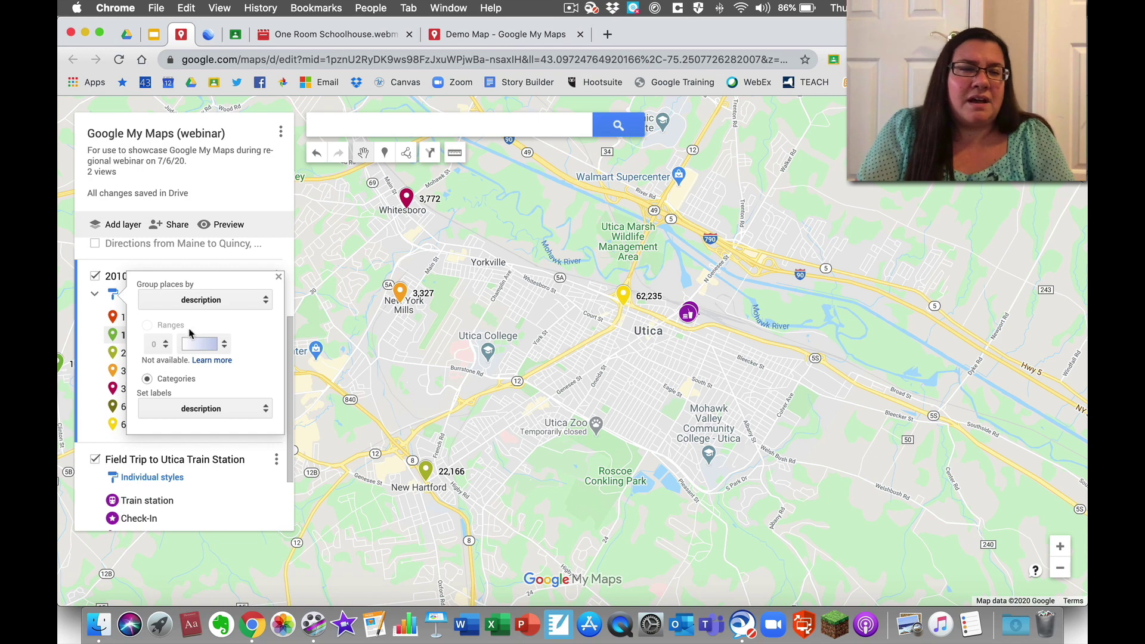
# Return the 2010 Population layer's grouping to individual styles and close its style options.
pyautogui.click(200, 302)
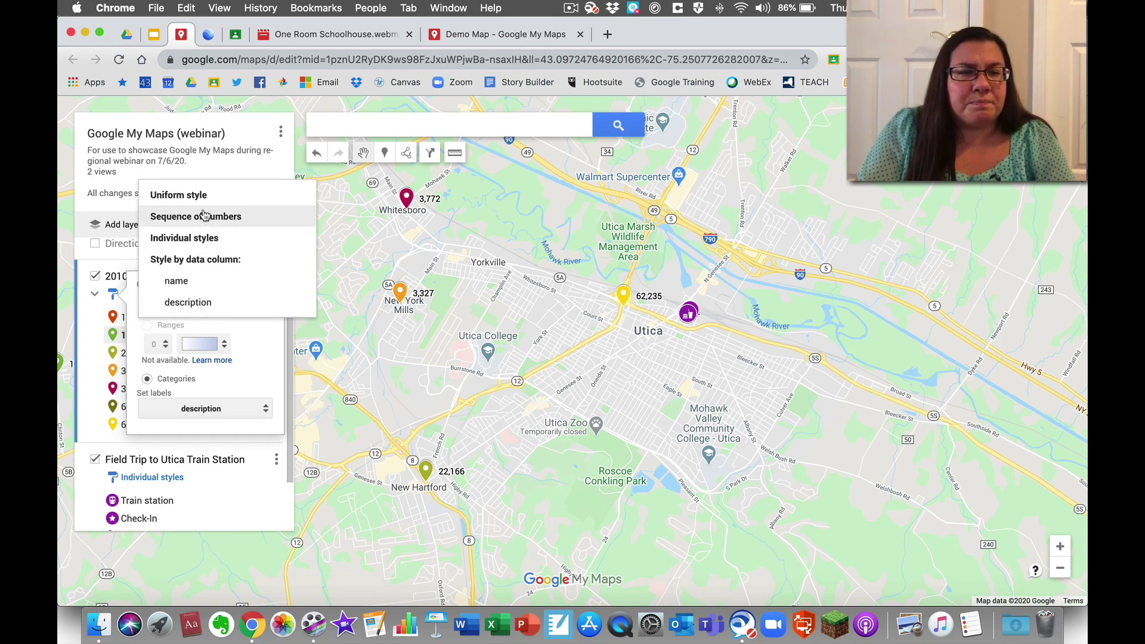
pyautogui.click(195, 238)
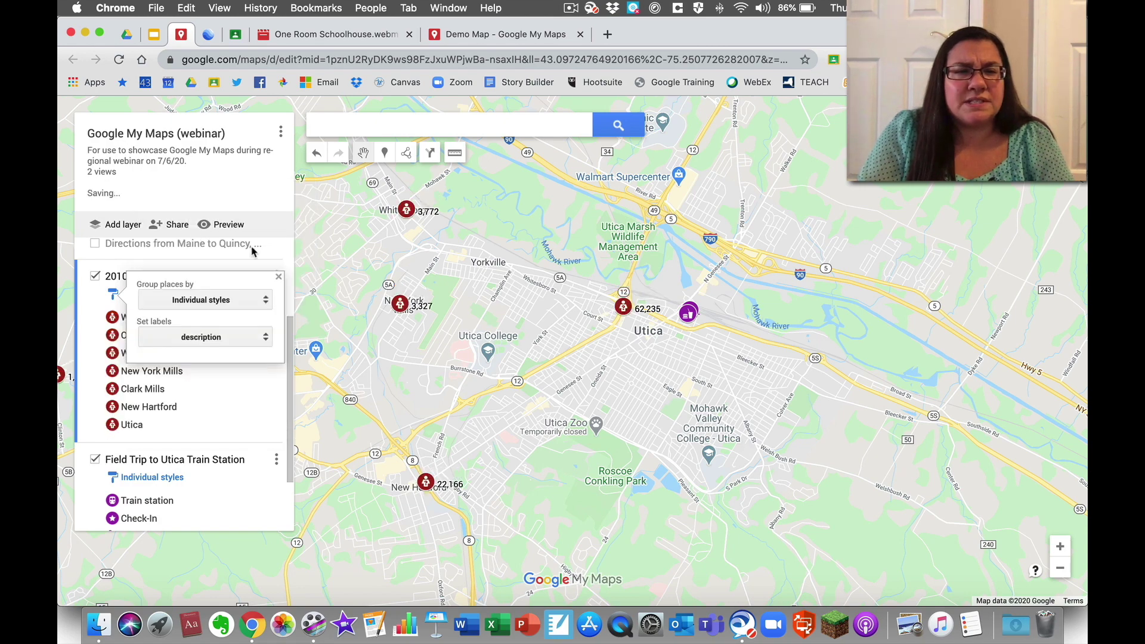
pyautogui.click(386, 383)
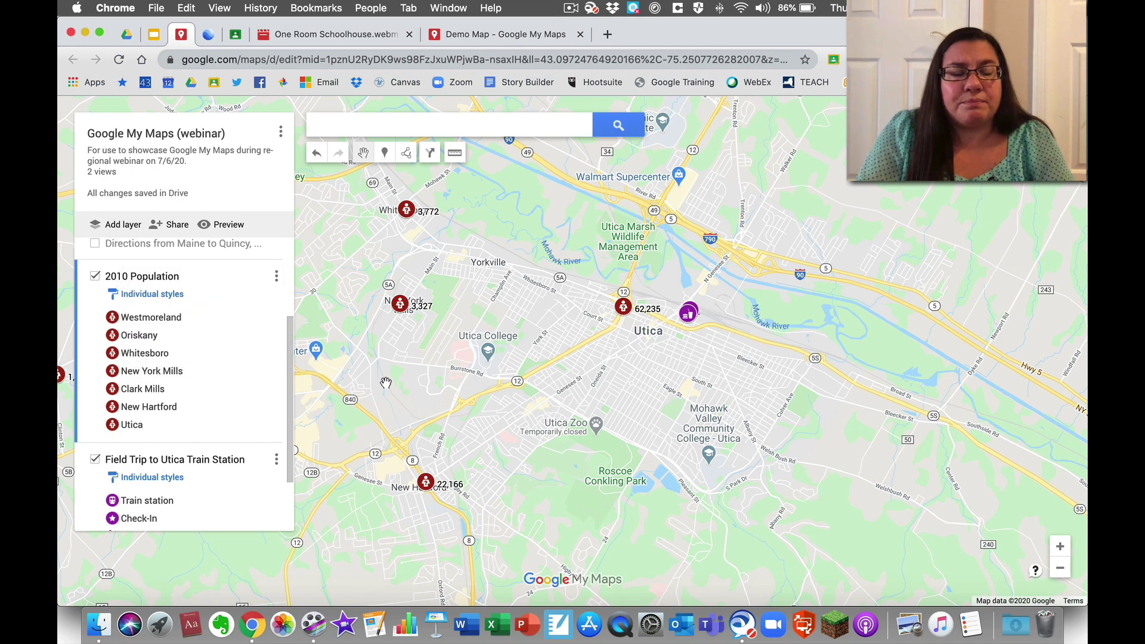
# Hide the 2010 Population layer and examine the Field Trip to Utica Train Station layer's markers and parking lots up close.
pyautogui.click(95, 277)
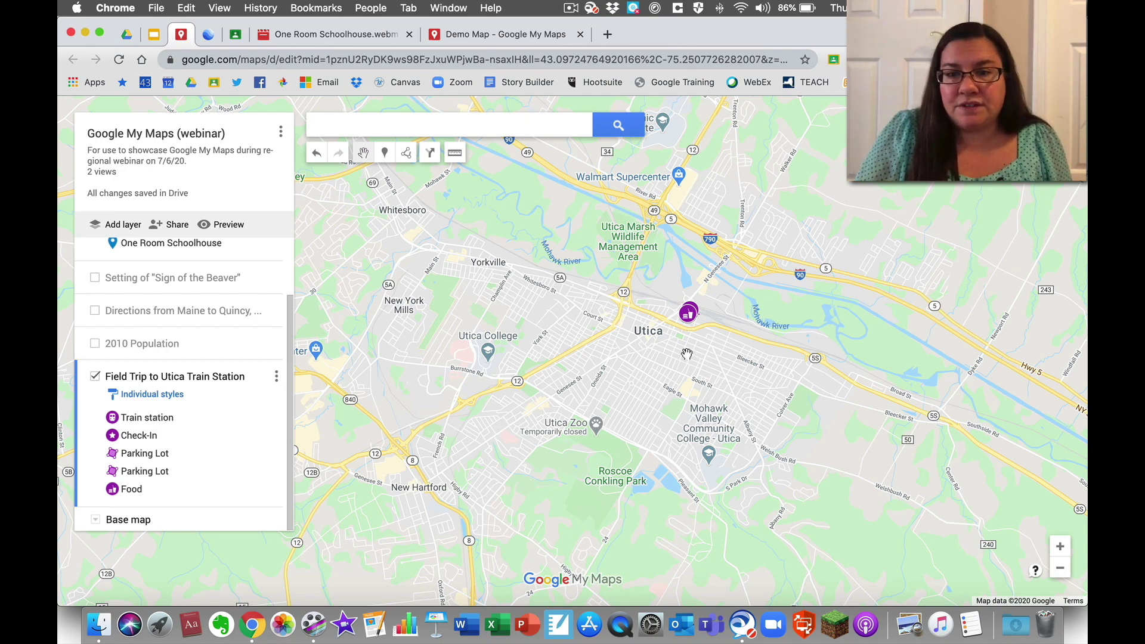
pyautogui.moveTo(686, 354); pyautogui.dragTo(650, 374)
pyautogui.click(1059, 547)
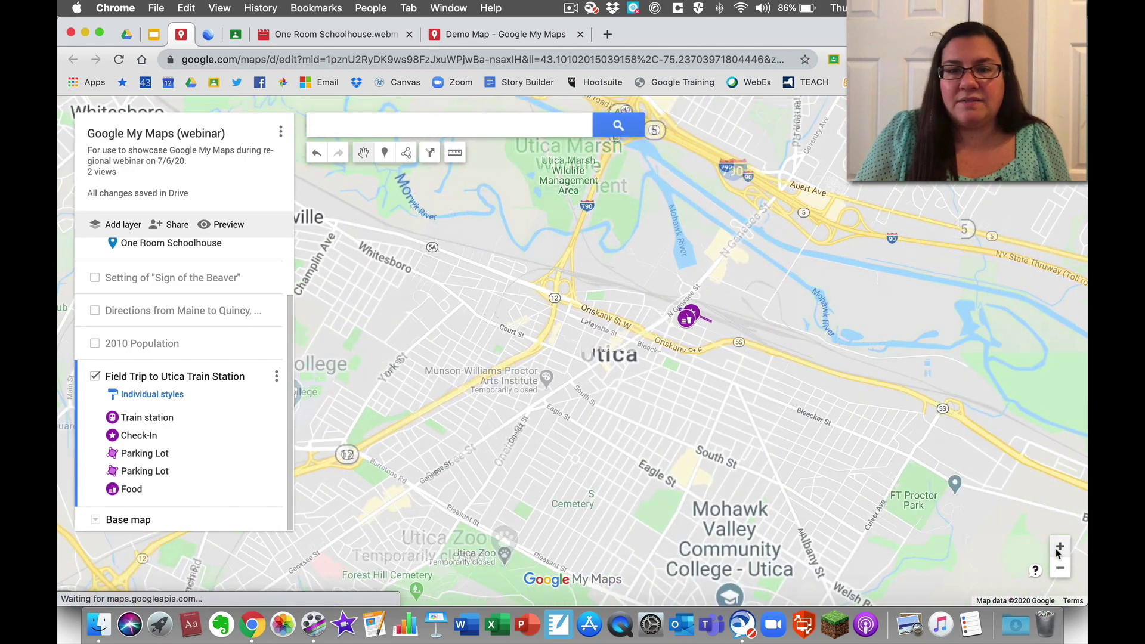
pyautogui.click(1060, 547)
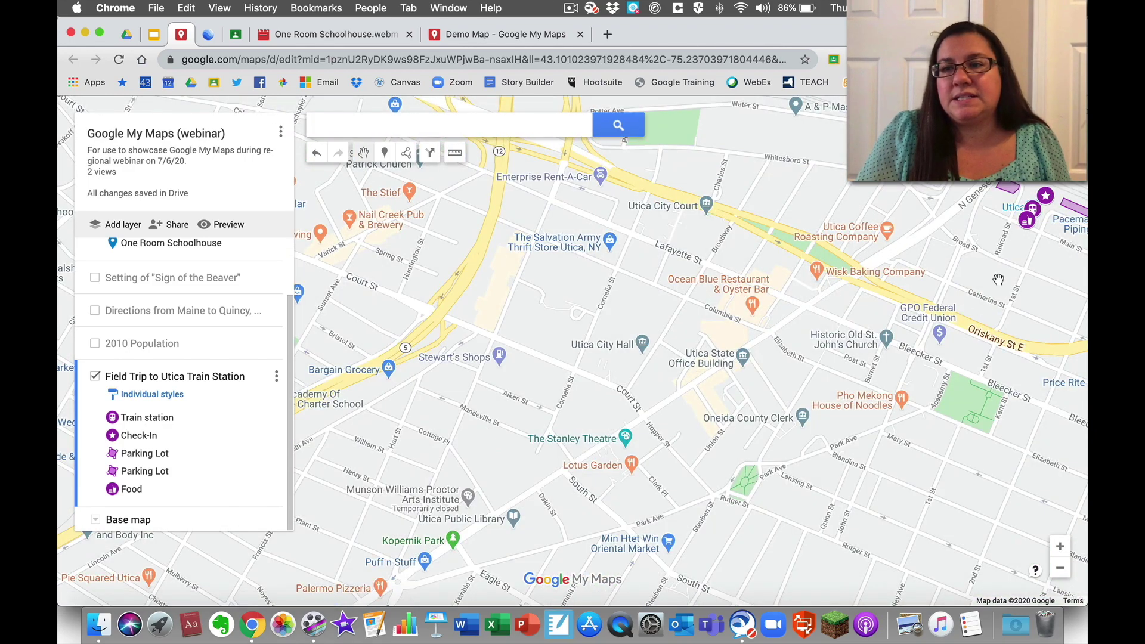
pyautogui.moveTo(1017, 311); pyautogui.dragTo(680, 357)
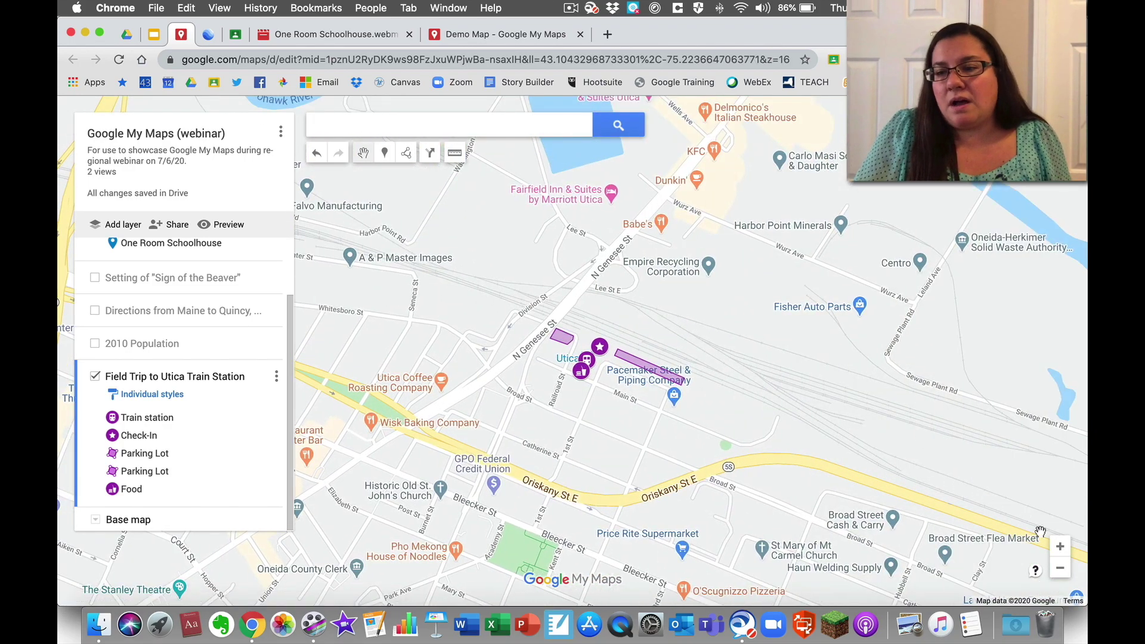
pyautogui.click(1059, 547)
pyautogui.click(1060, 547)
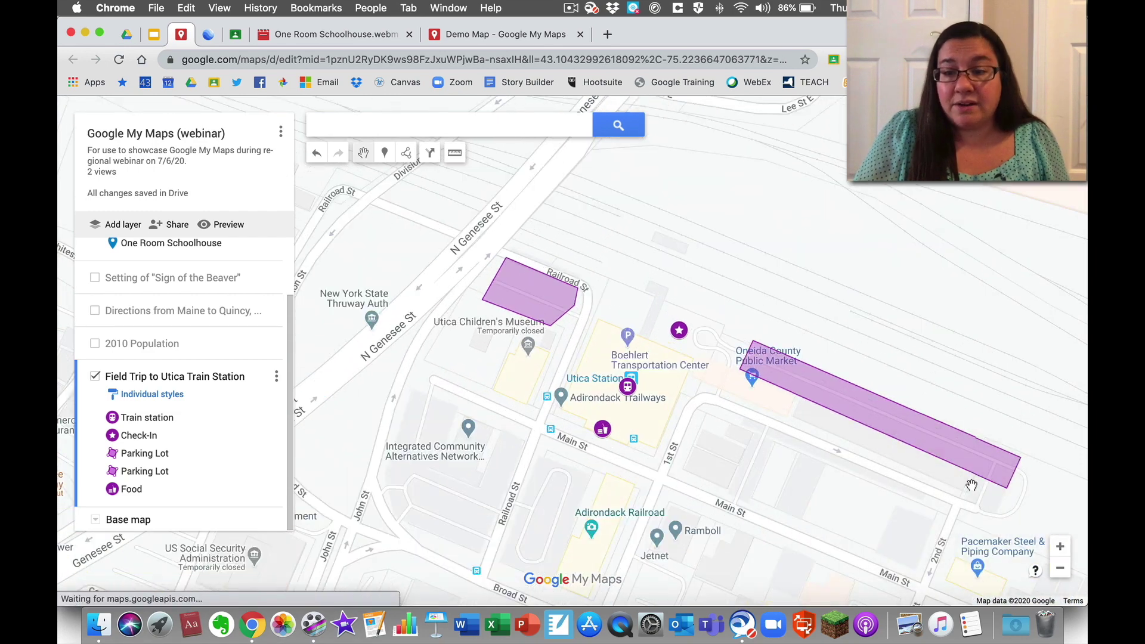
pyautogui.hscroll(3, 901, 346)
pyautogui.scroll(-2, 901, 346)
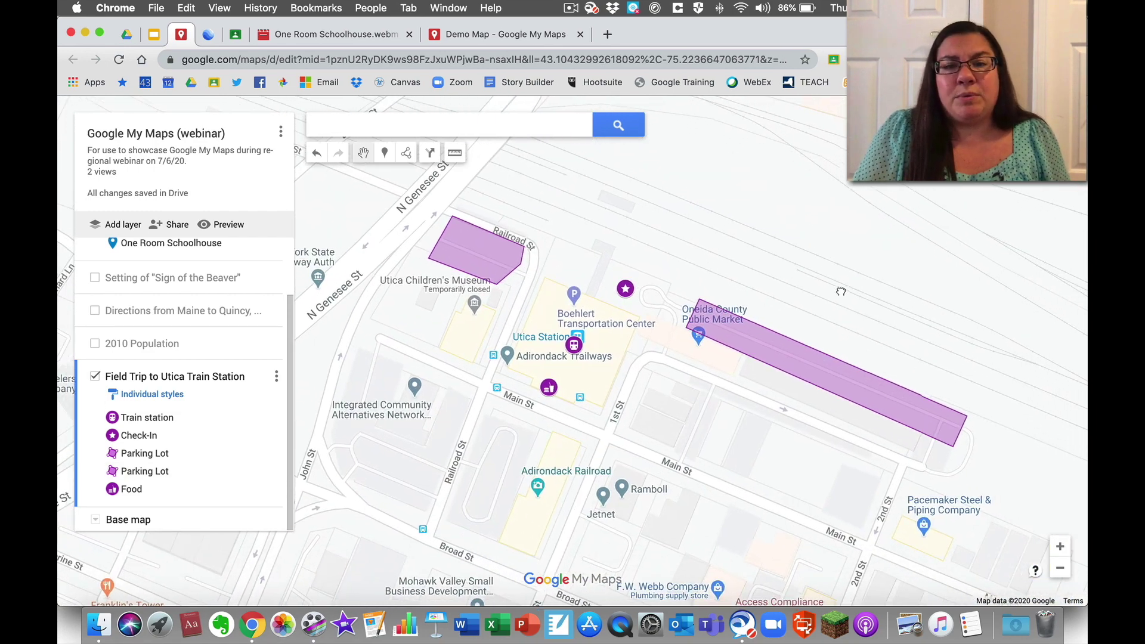
pyautogui.click(1060, 547)
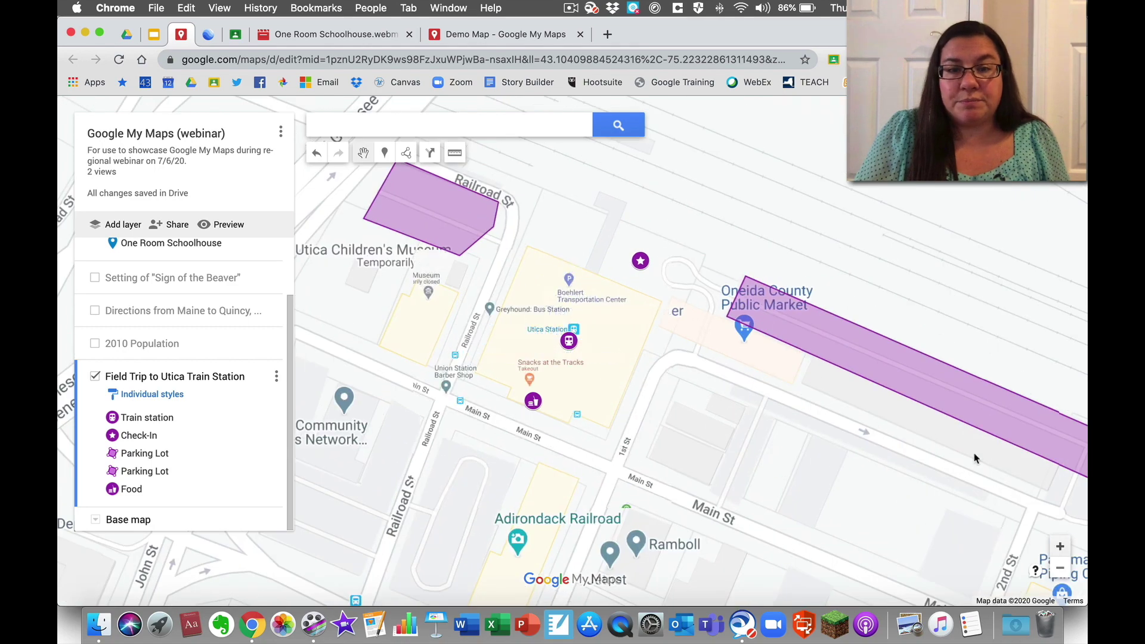
pyautogui.click(1061, 569)
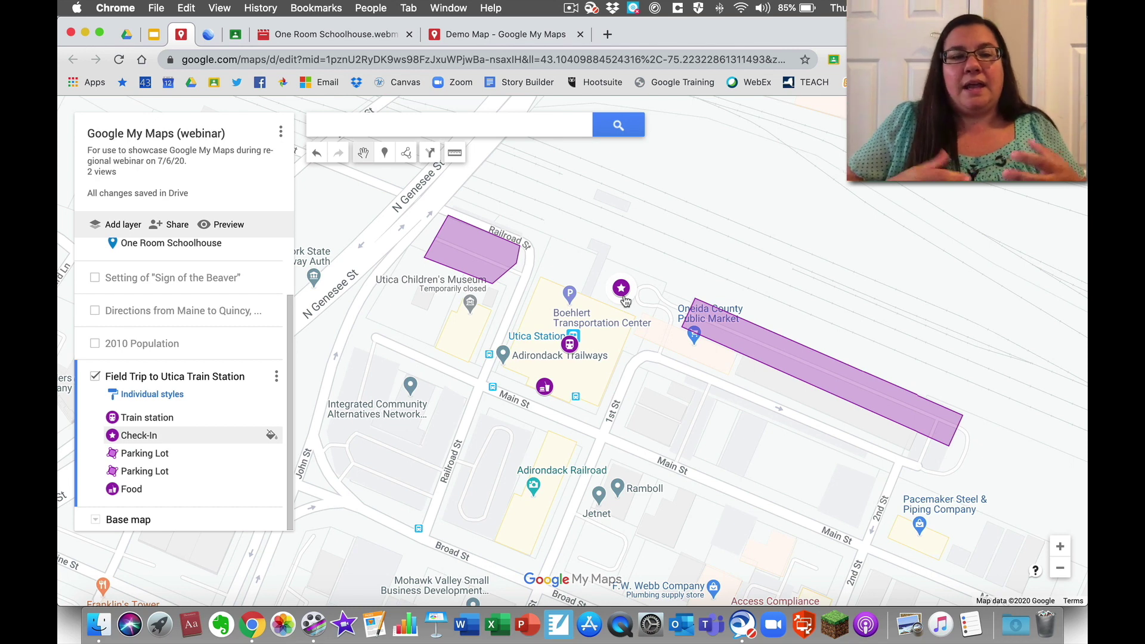
# View the details of the Check-In marker, both Parking Lot shapes and the Food marker in the field trip layer.
pyautogui.click(141, 438)
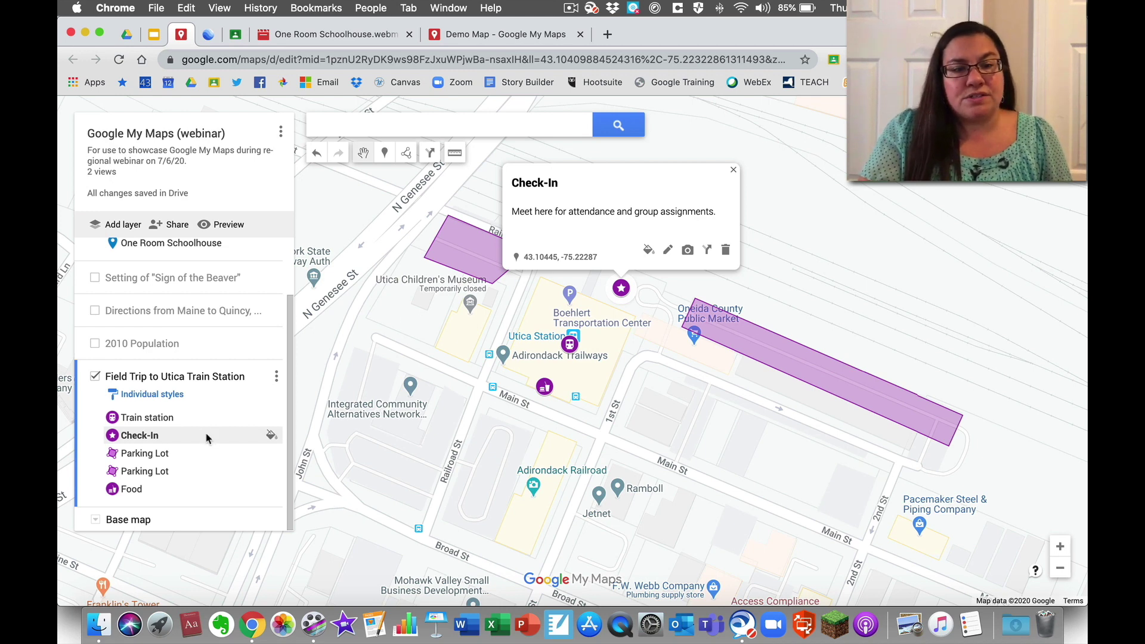
pyautogui.click(140, 455)
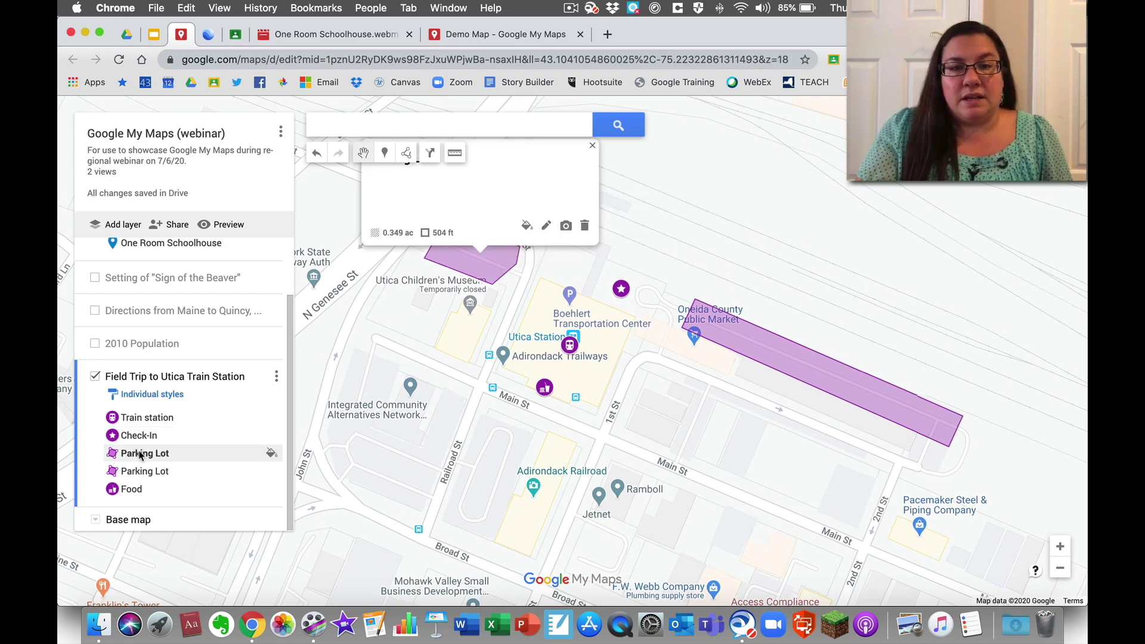
pyautogui.click(141, 473)
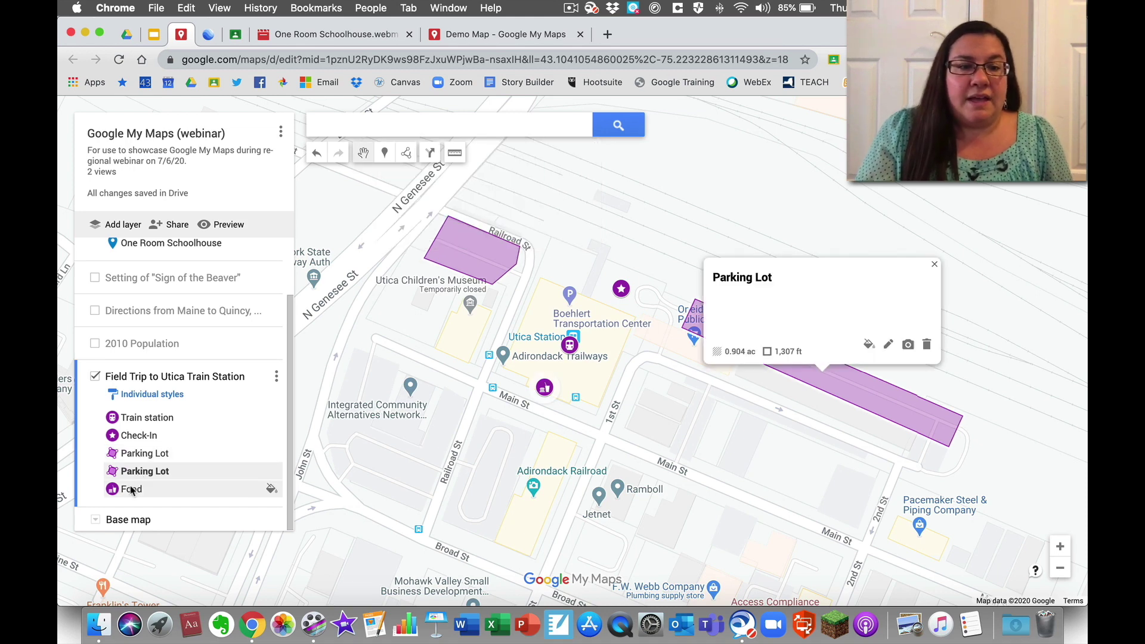
pyautogui.click(131, 489)
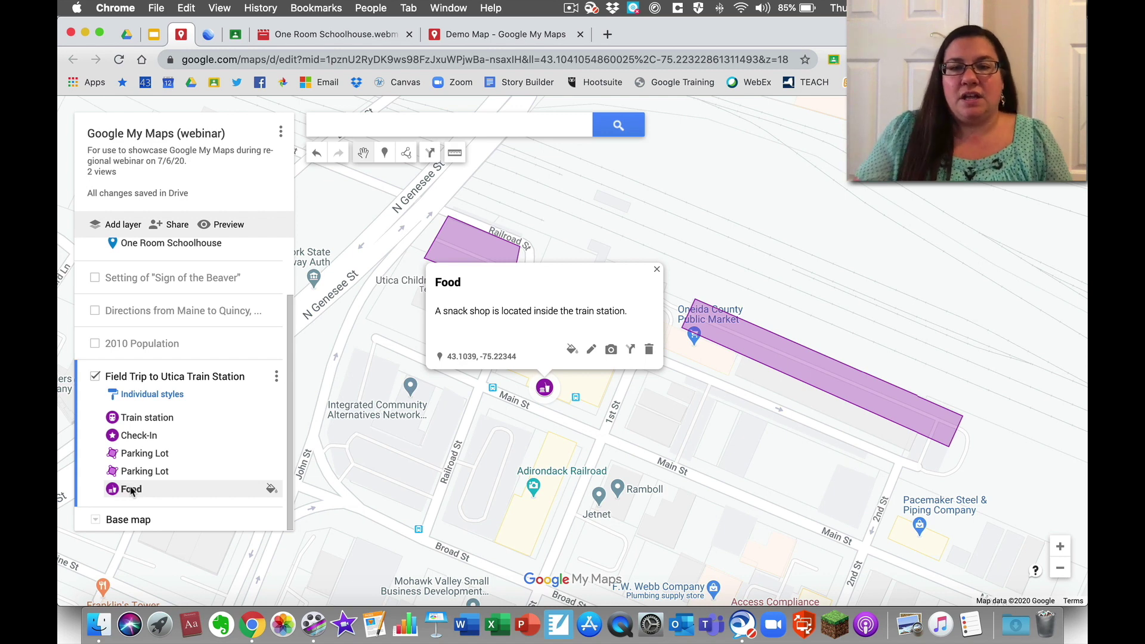
pyautogui.click(656, 272)
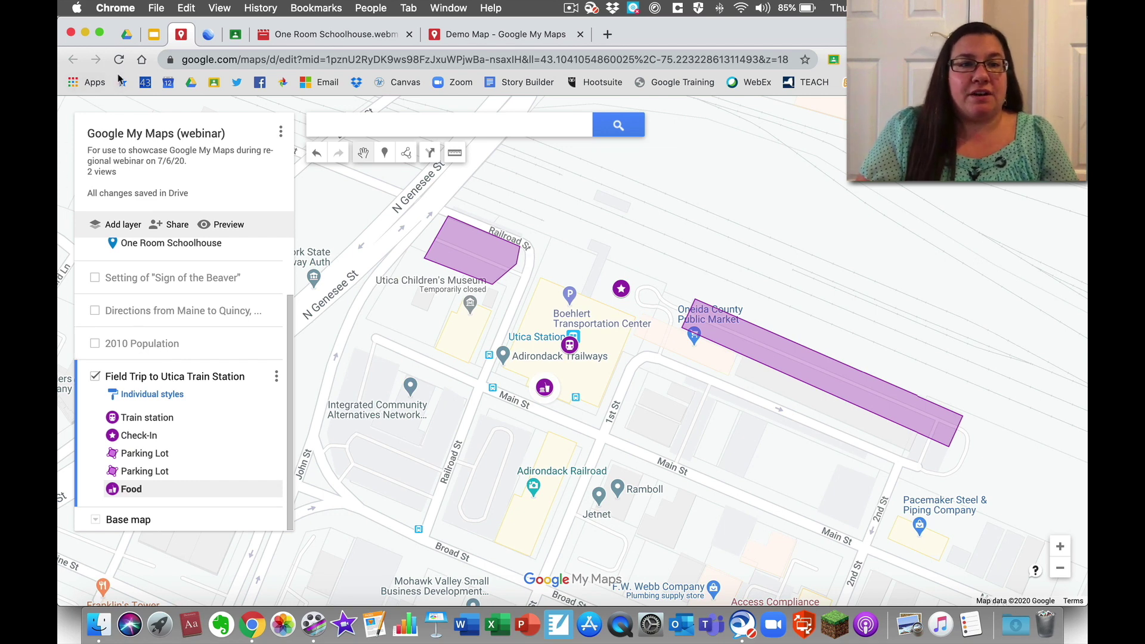
# Switch to the Google My Maps (webinar) presentation, view the Helpful Resources slide, and return to the webinar map.
pyautogui.click(154, 34)
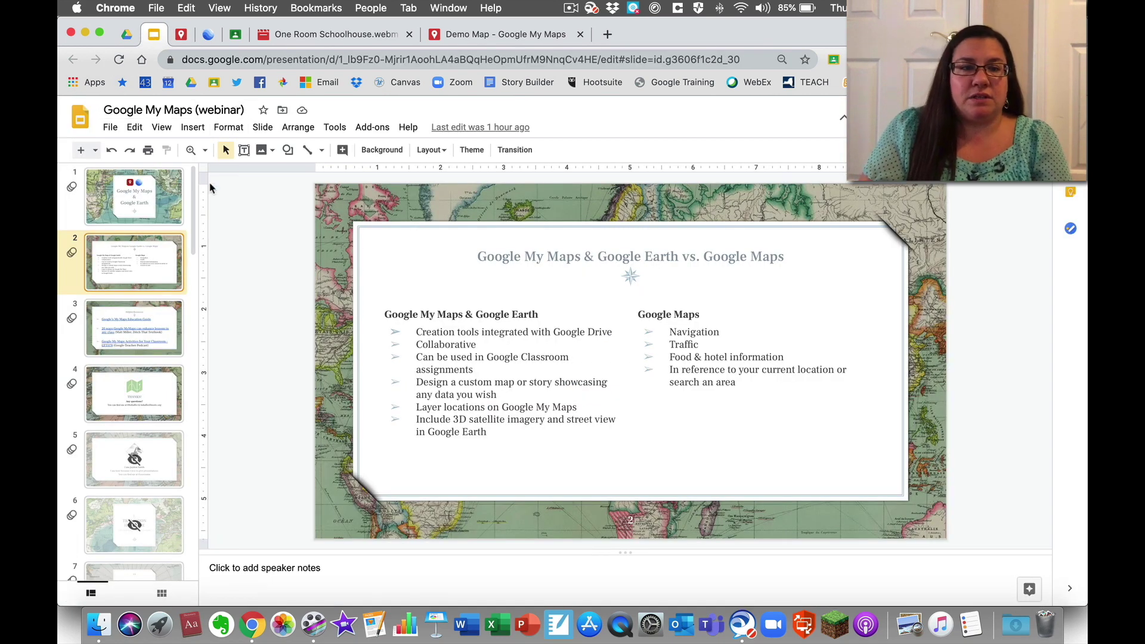
pyautogui.click(136, 327)
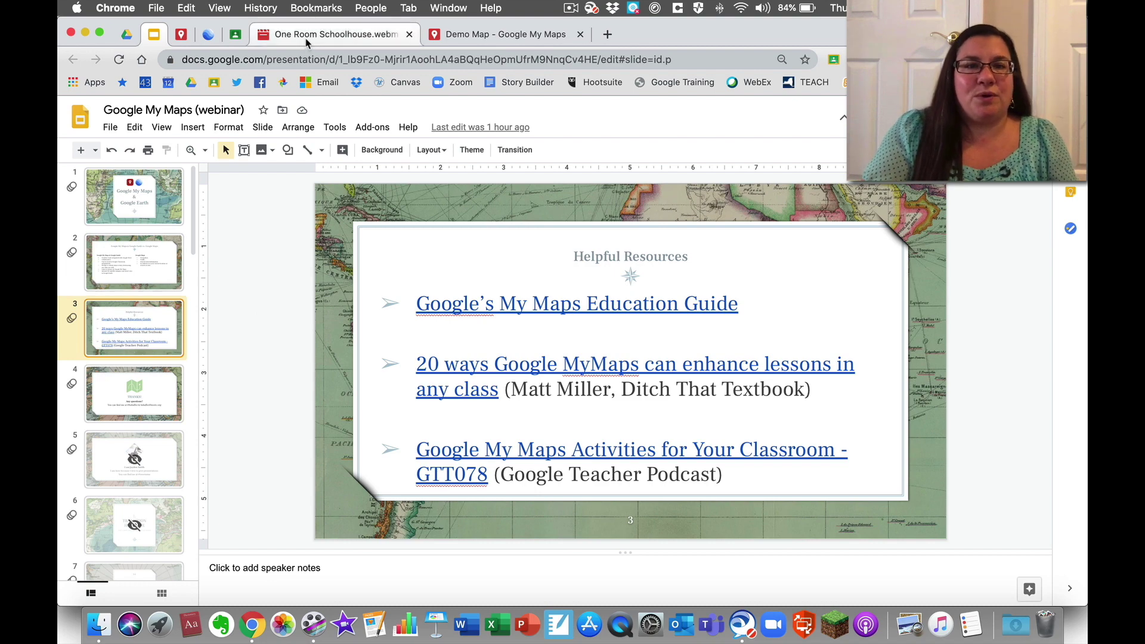
pyautogui.click(182, 35)
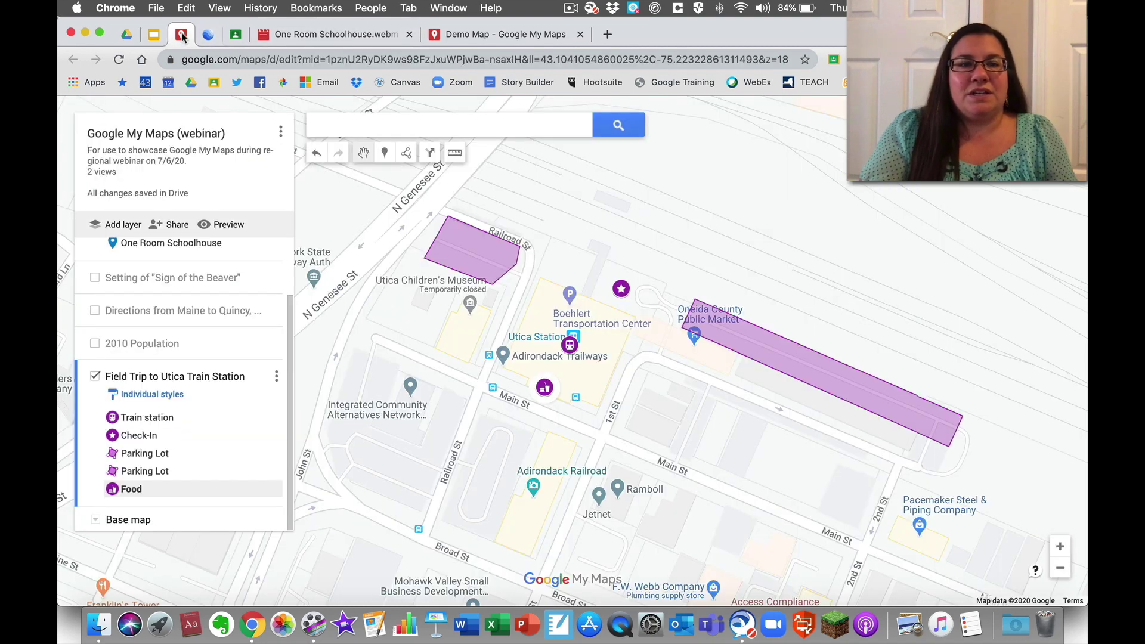
# Switch to Google Drive and check the options for creating new items and for sharing the Google My Maps (webinar) map file.
pyautogui.click(126, 34)
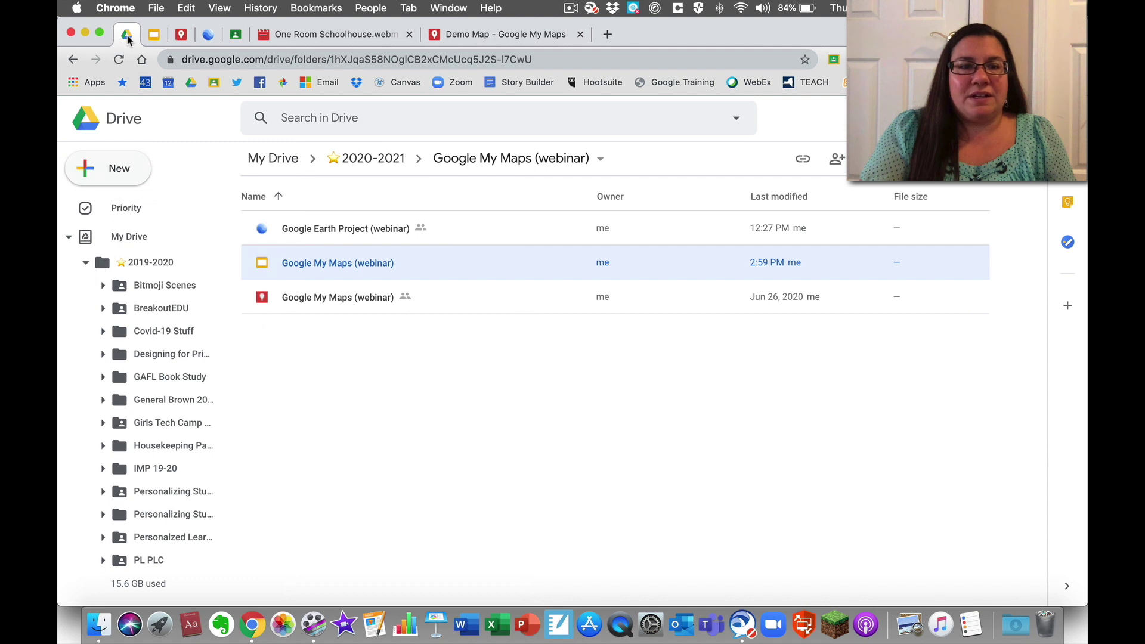
pyautogui.click(115, 168)
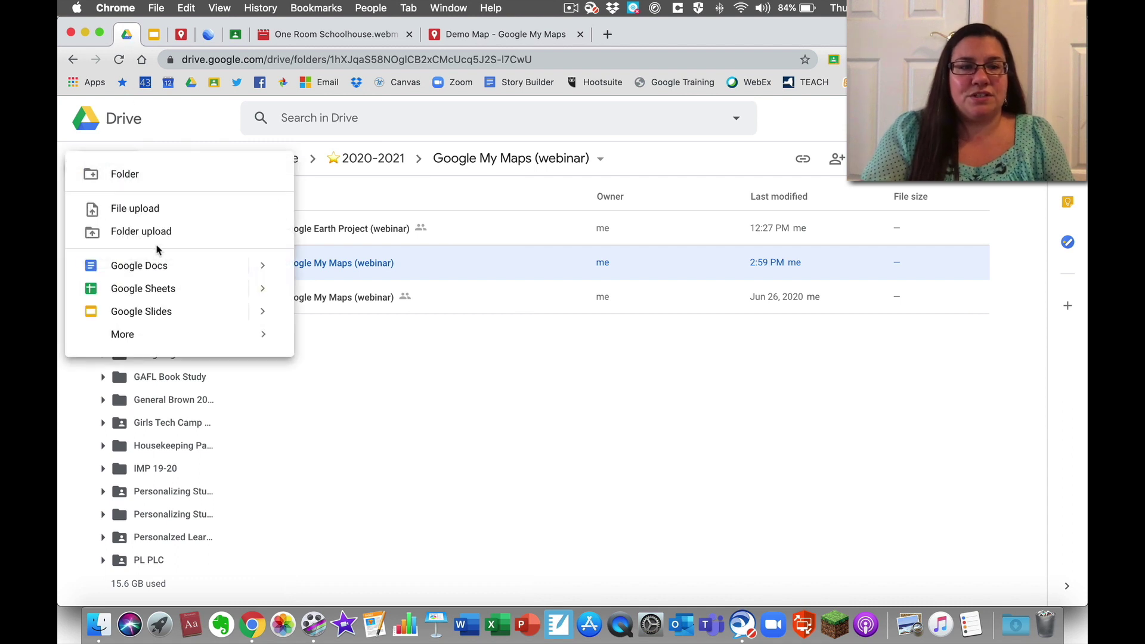
pyautogui.moveTo(258, 334)
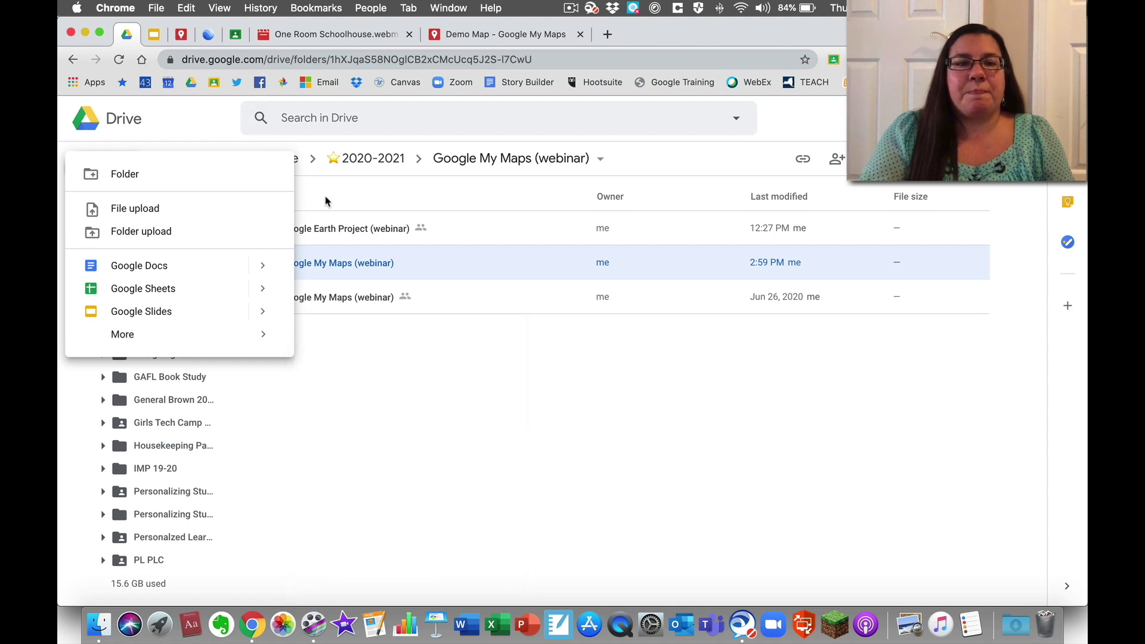
pyautogui.click(351, 334)
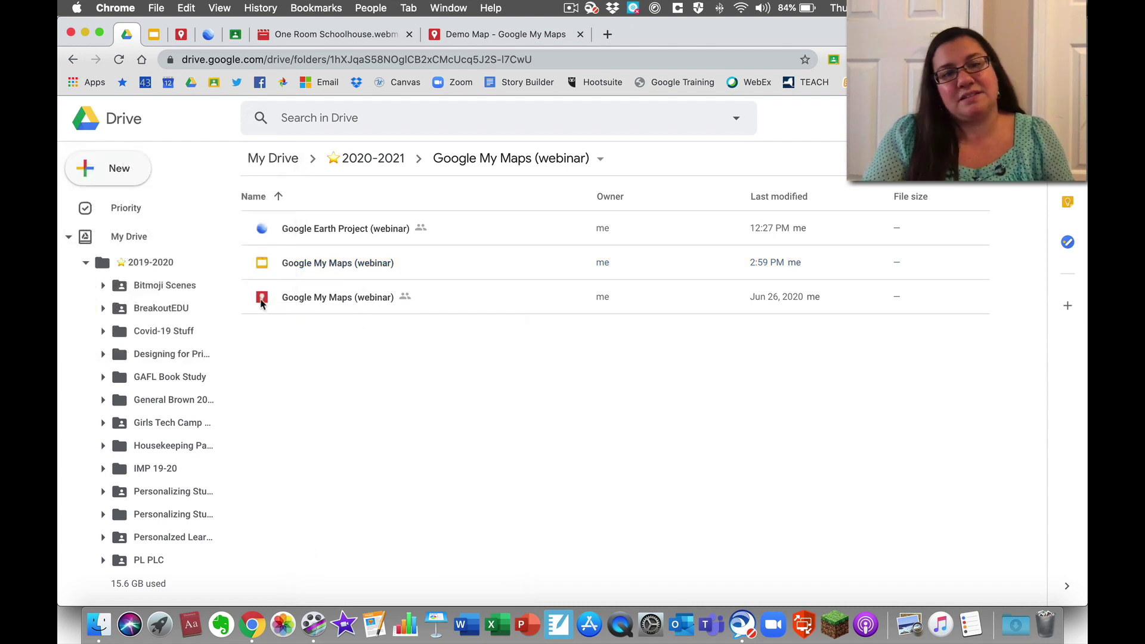
pyautogui.rightClick(317, 298)
pyautogui.moveTo(388, 328)
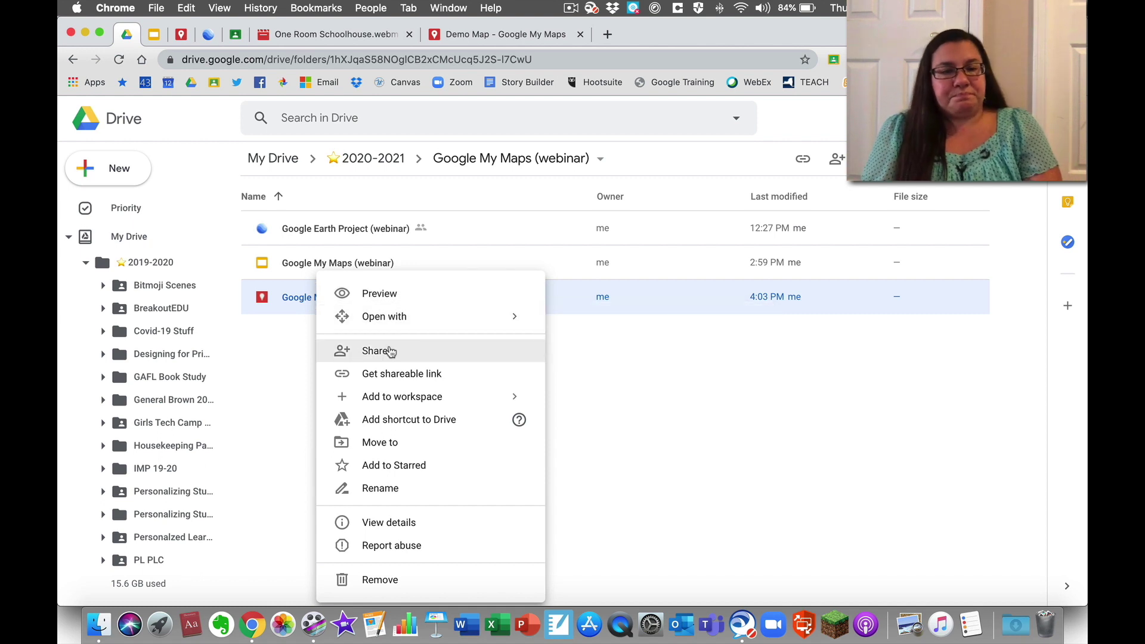
pyautogui.click(623, 358)
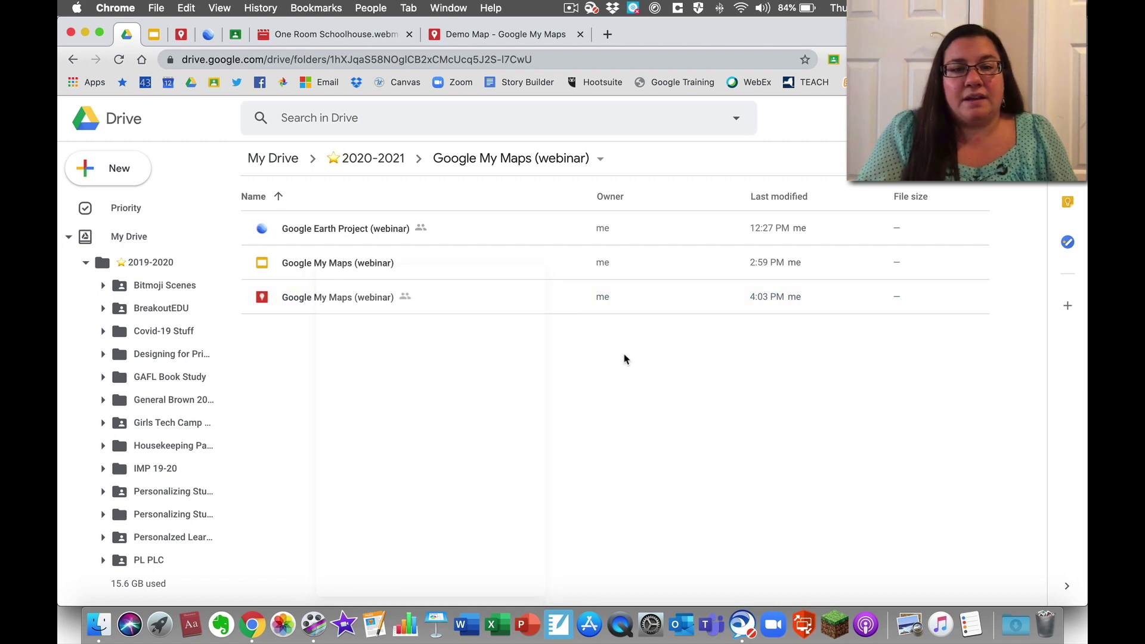
# Switch to Google Classroom and create a new assignment titled "Map Project" in the MORIC Demo Class.
pyautogui.click(236, 35)
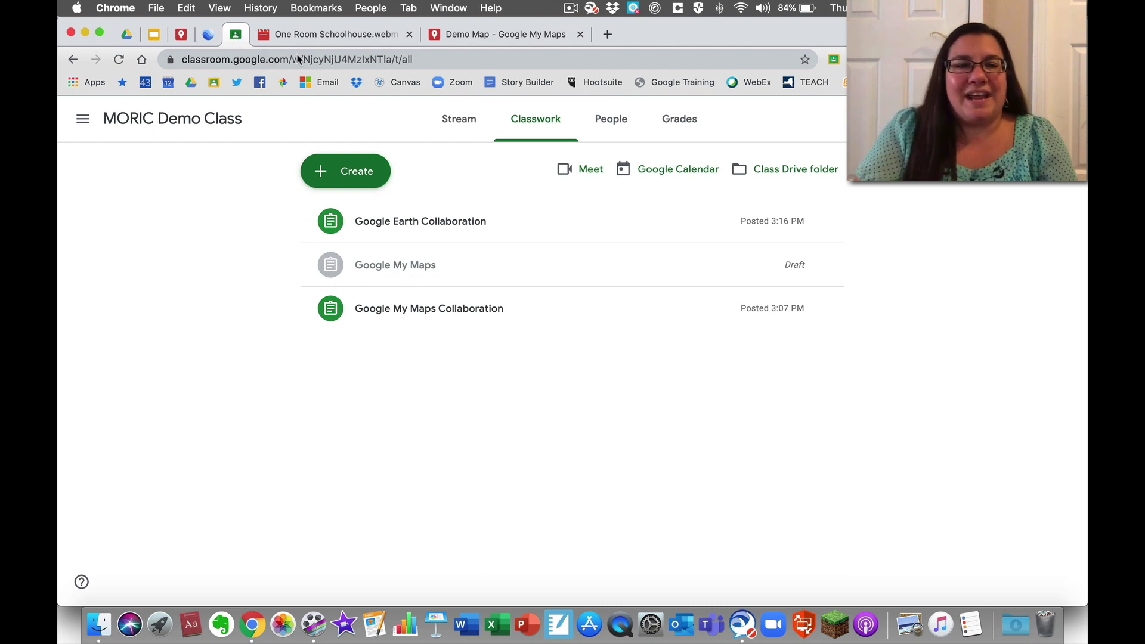
pyautogui.click(355, 176)
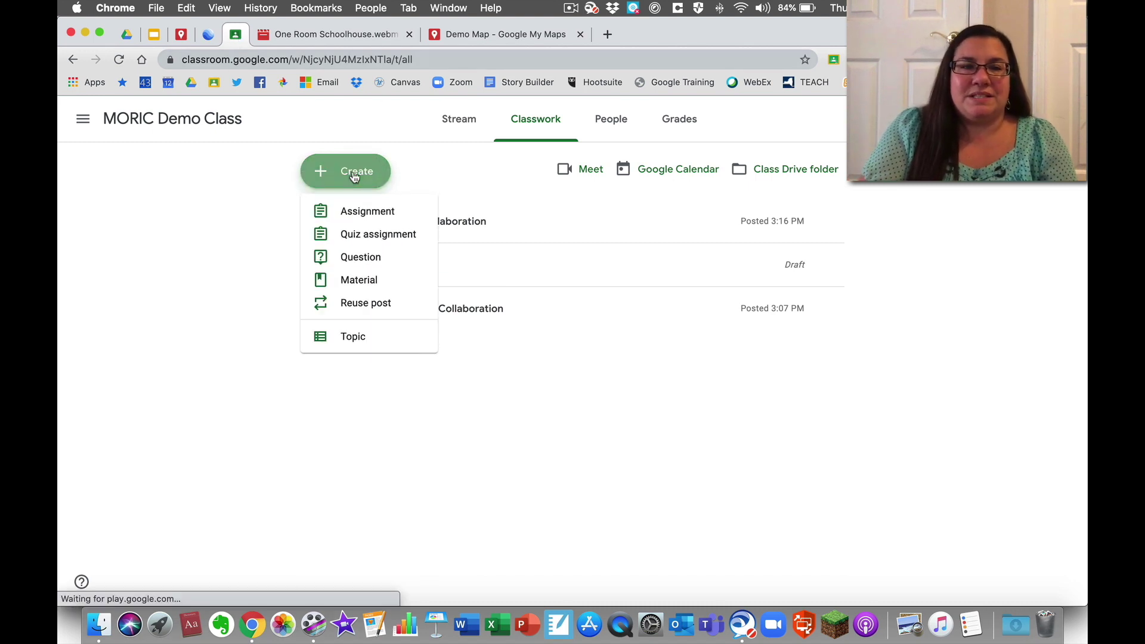
pyautogui.click(352, 213)
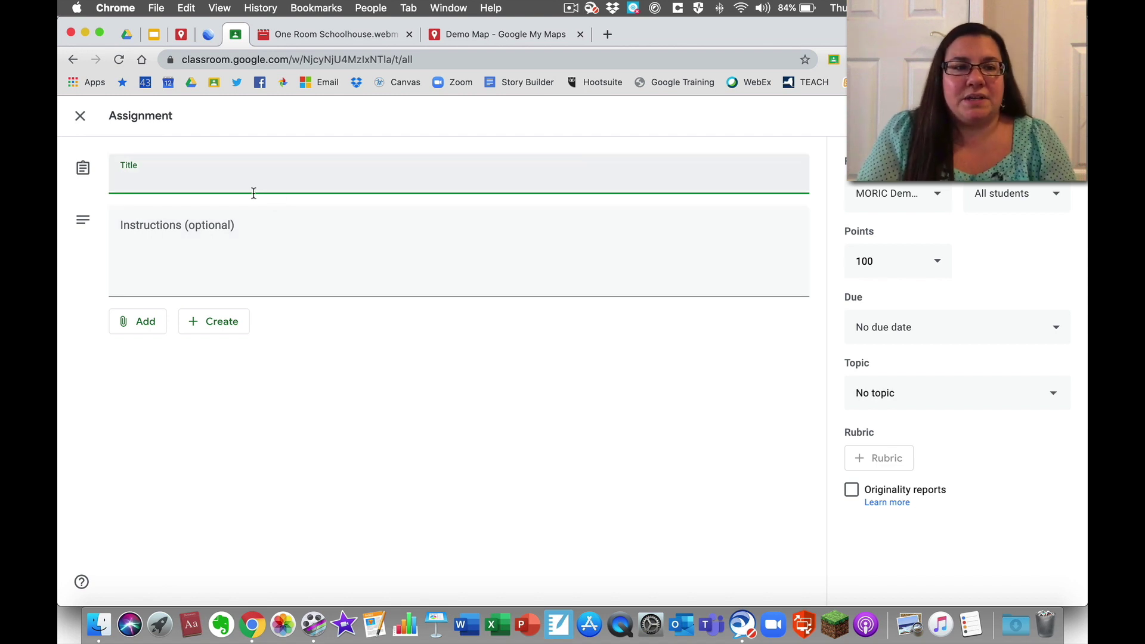
pyautogui.write('Map Po')
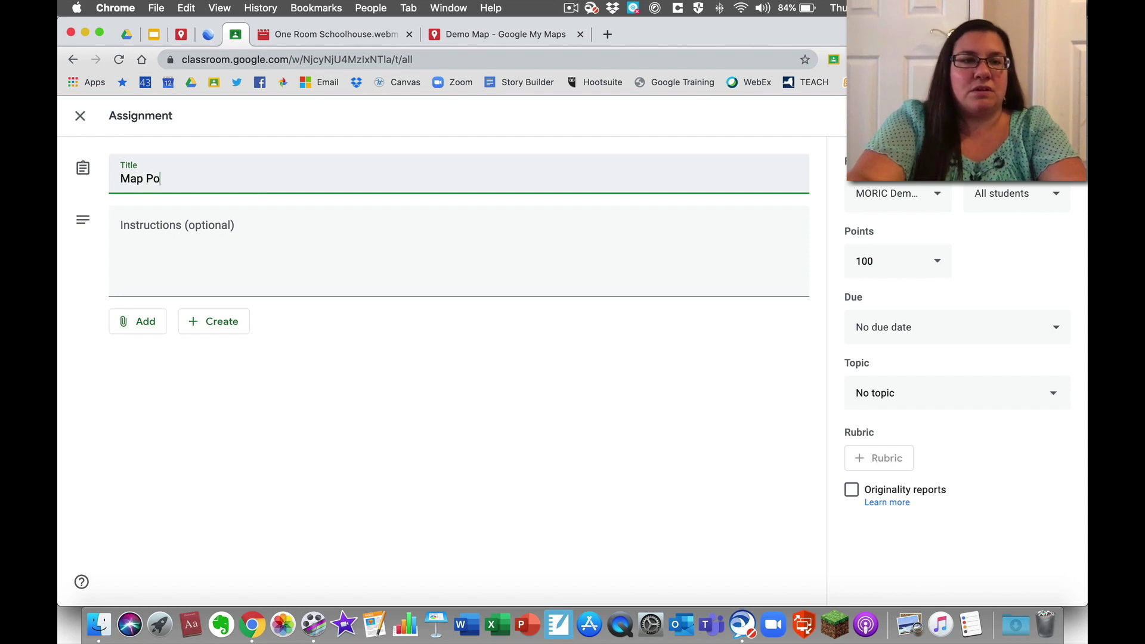
pyautogui.press('BackSpace')
pyautogui.write('roject')
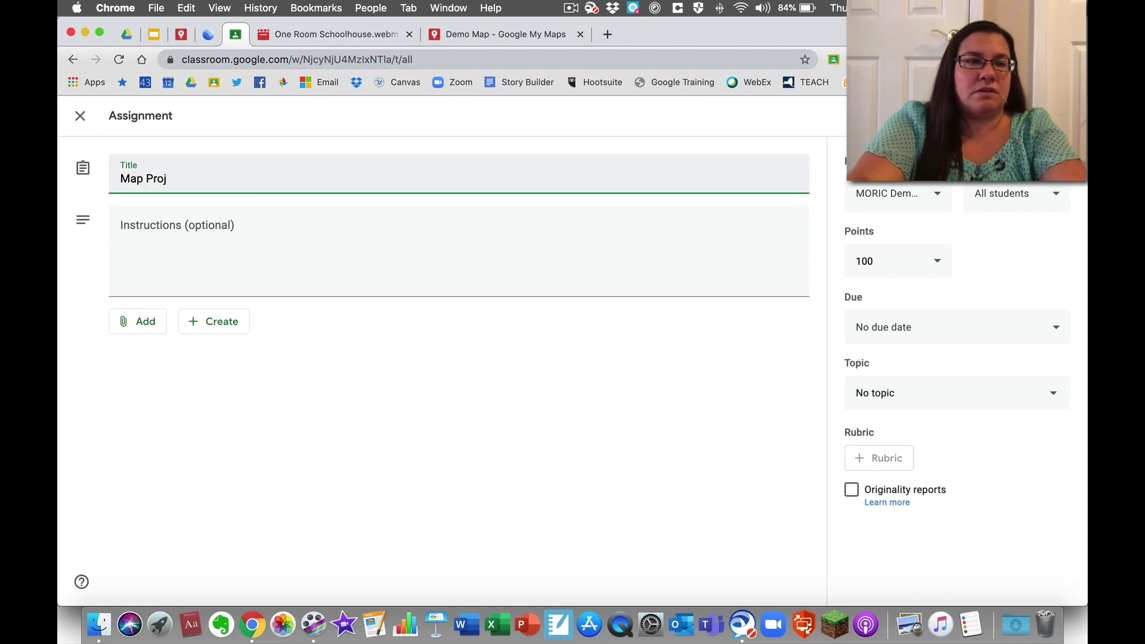
# Attach the Demo Map from Google Drive to the assignment and set its access to "Students can edit file".
pyautogui.click(152, 325)
pyautogui.click(155, 350)
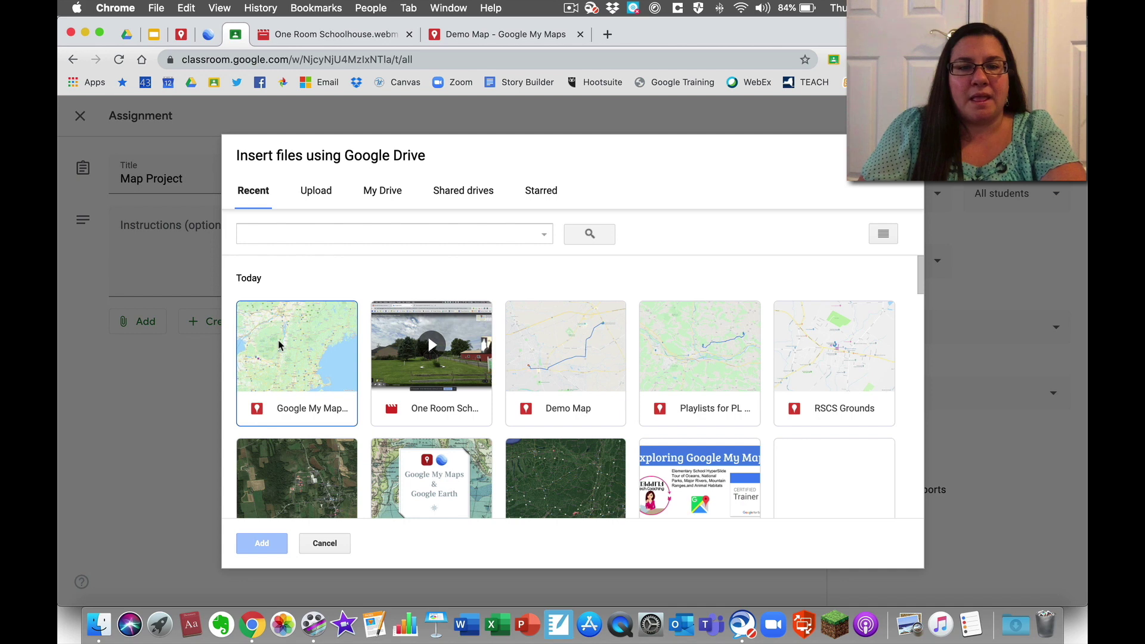
pyautogui.click(580, 334)
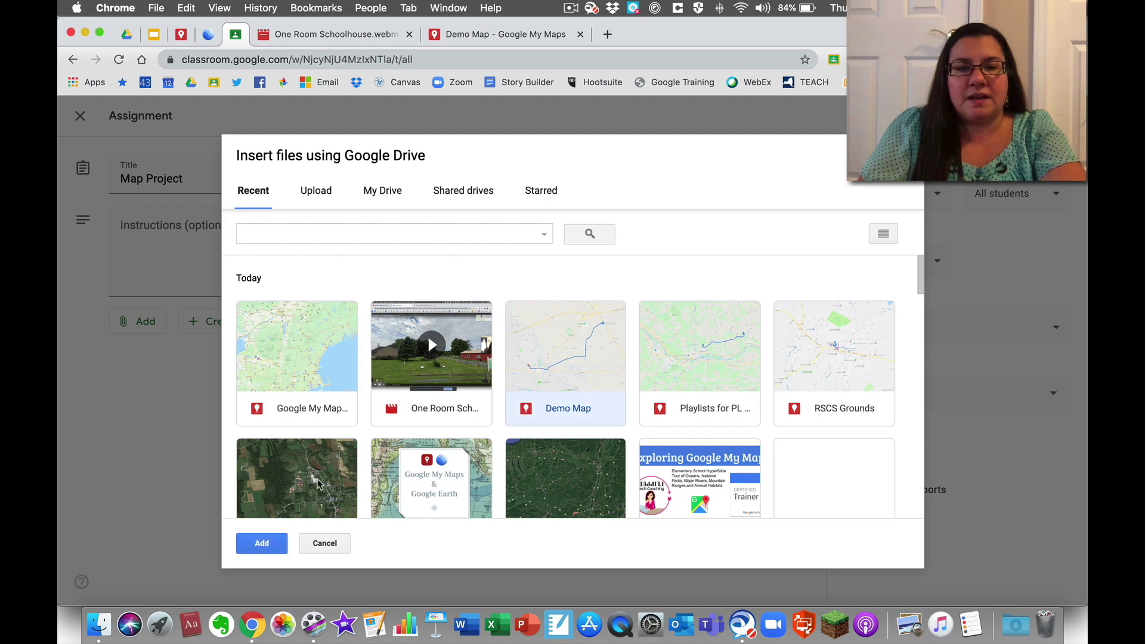
pyautogui.click(265, 543)
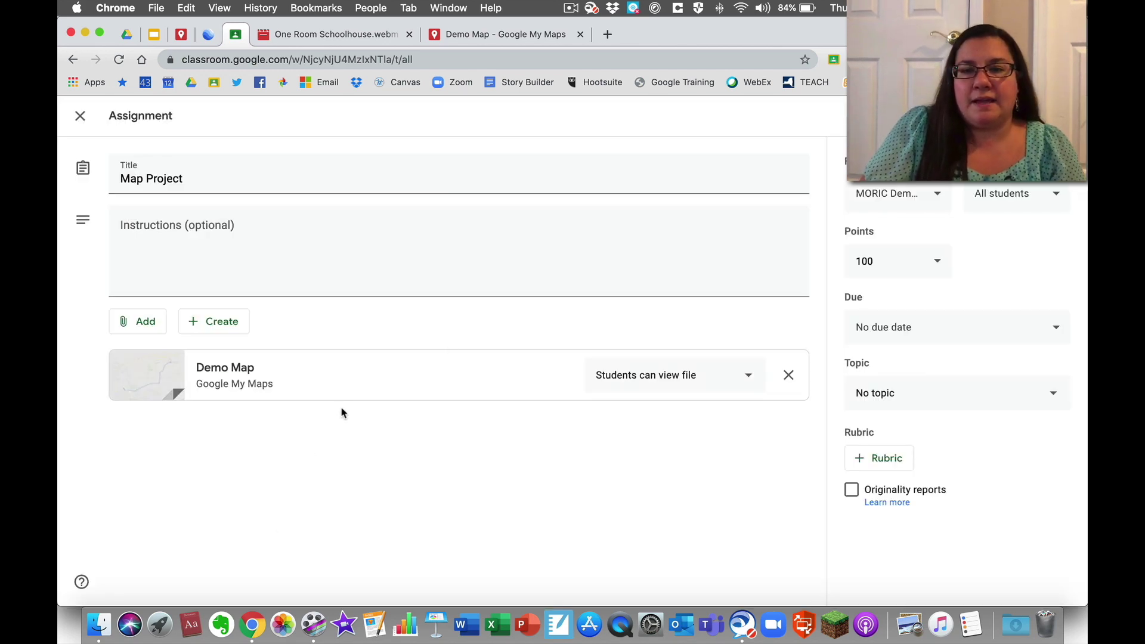
pyautogui.click(653, 373)
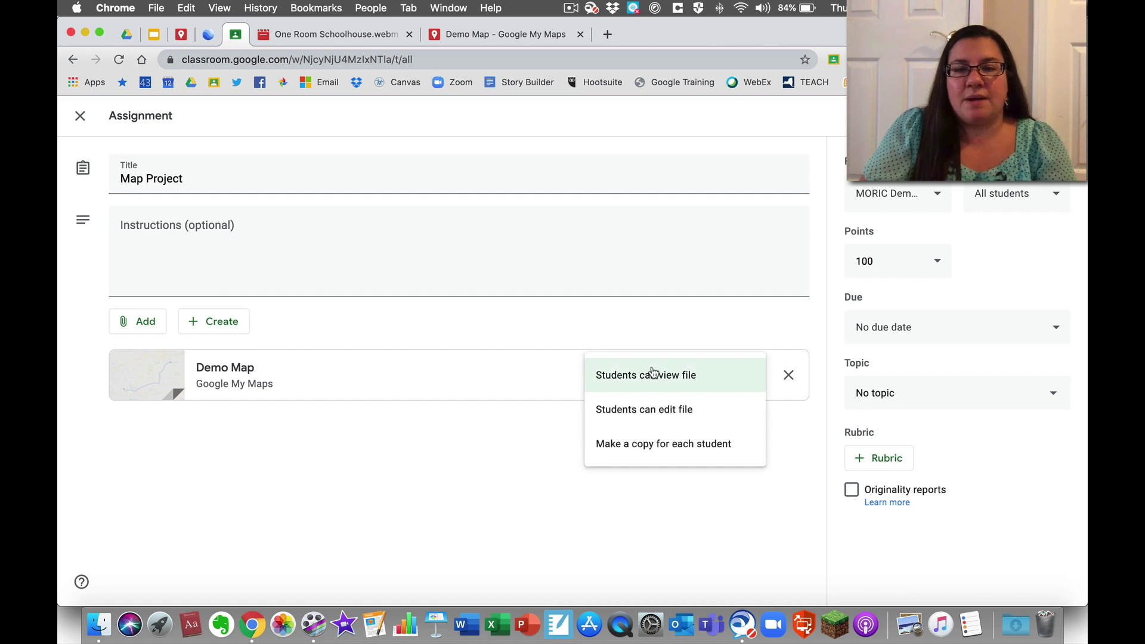
pyautogui.click(650, 421)
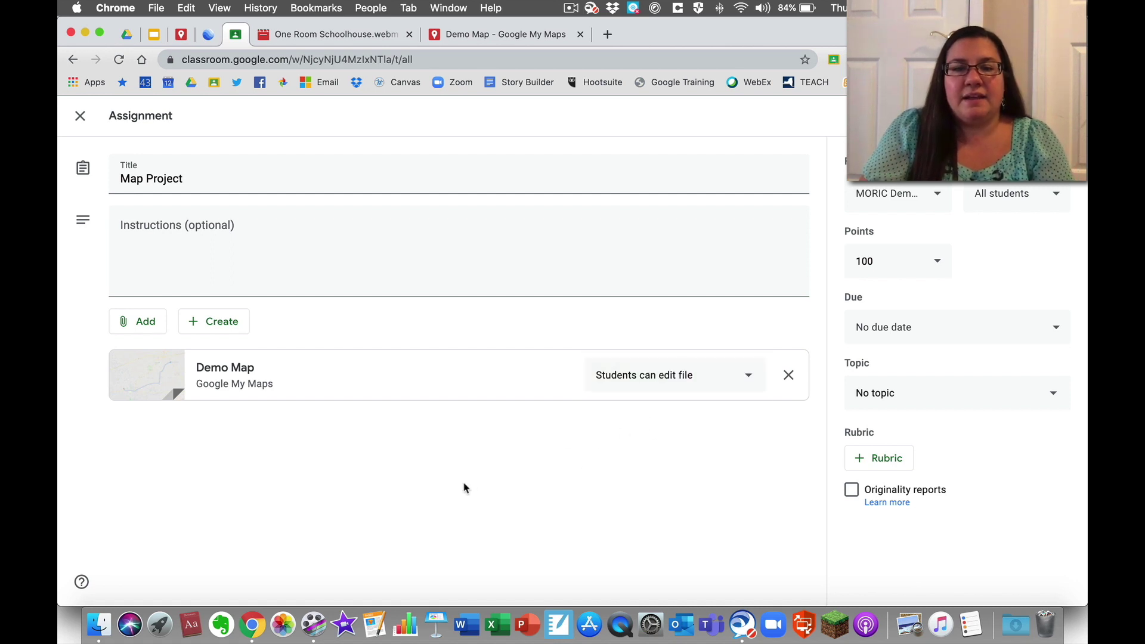
pyautogui.click(226, 220)
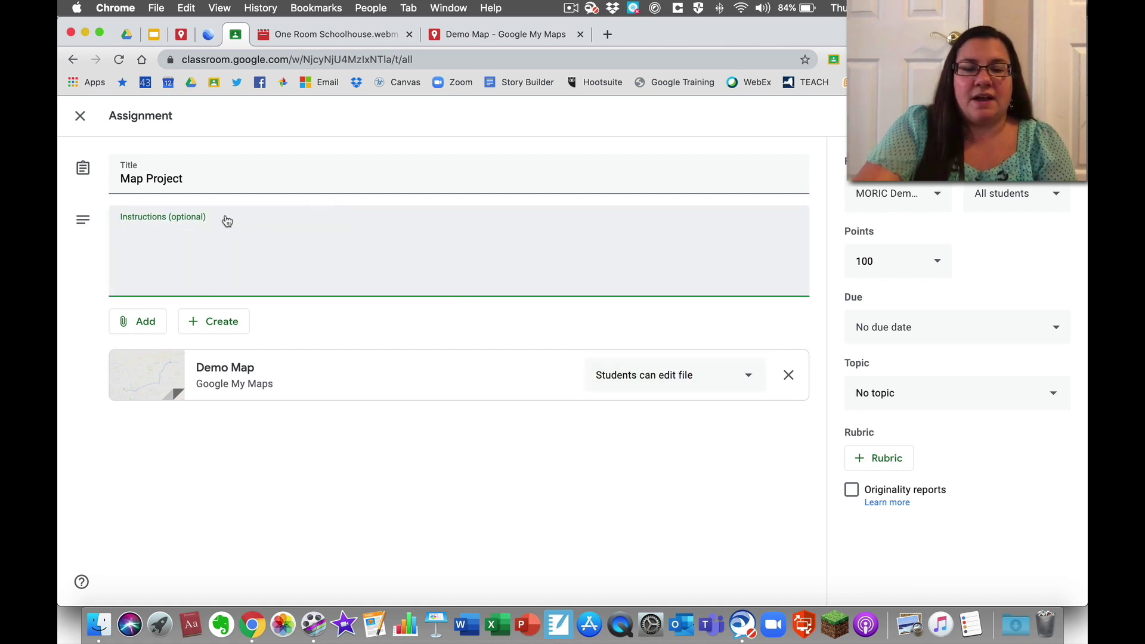
pyautogui.write('lkj')
pyautogui.press('BackSpace')
pyautogui.press('BackSpace')
pyautogui.press('BackSpace')
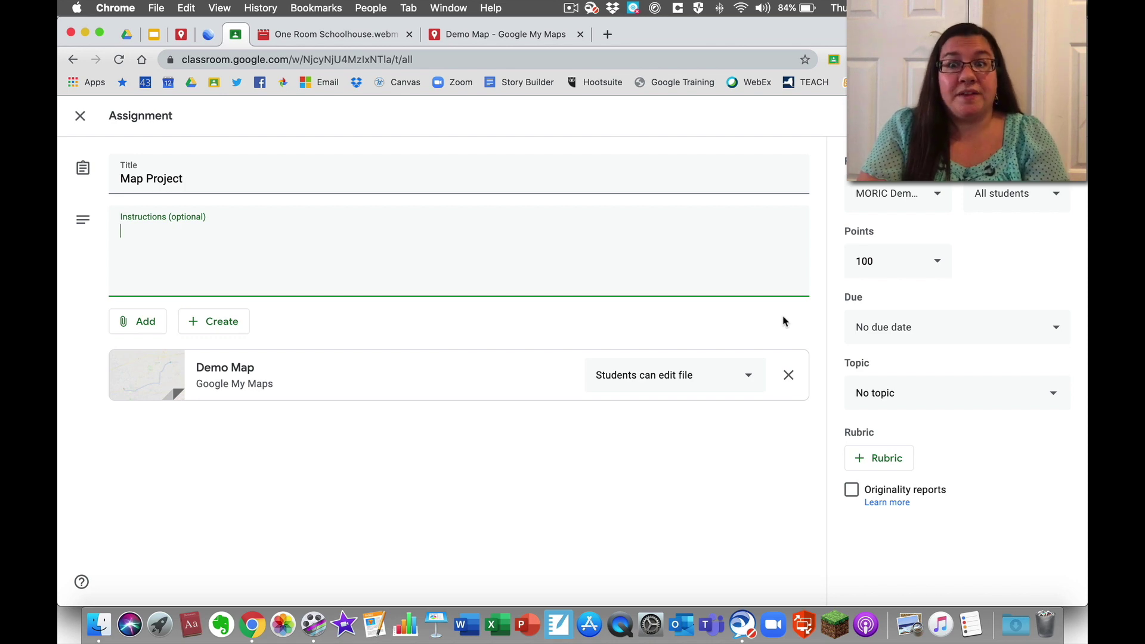
# Try setting the Demo Map attachment to "Make a copy for each student", and remove the attachment from the assignment.
pyautogui.click(749, 377)
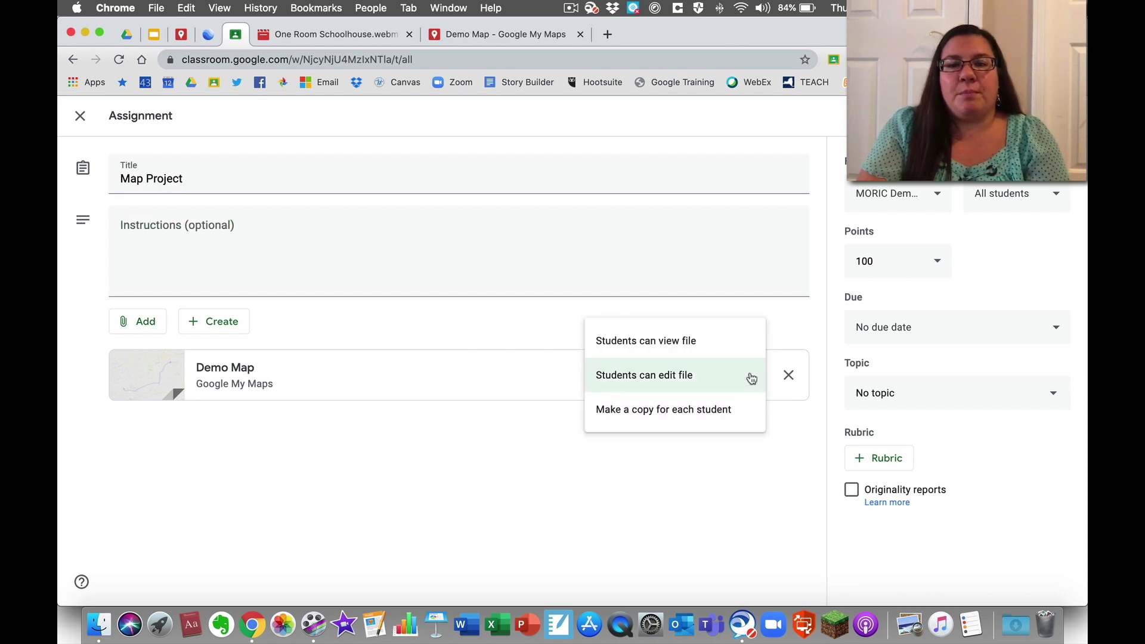
pyautogui.click(725, 410)
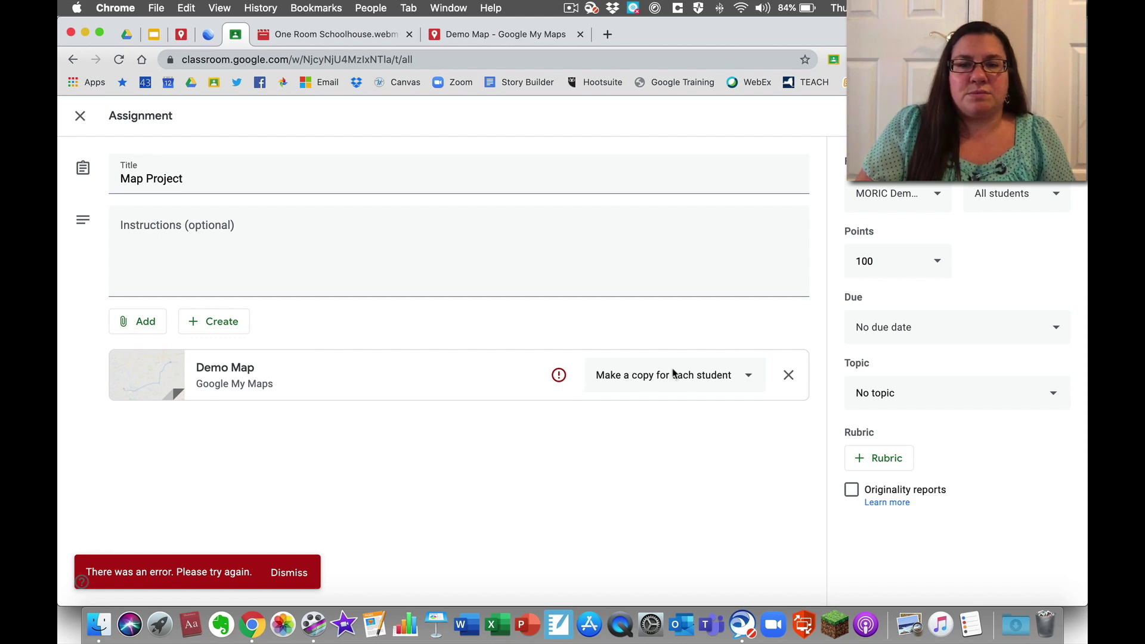
pyautogui.click(789, 375)
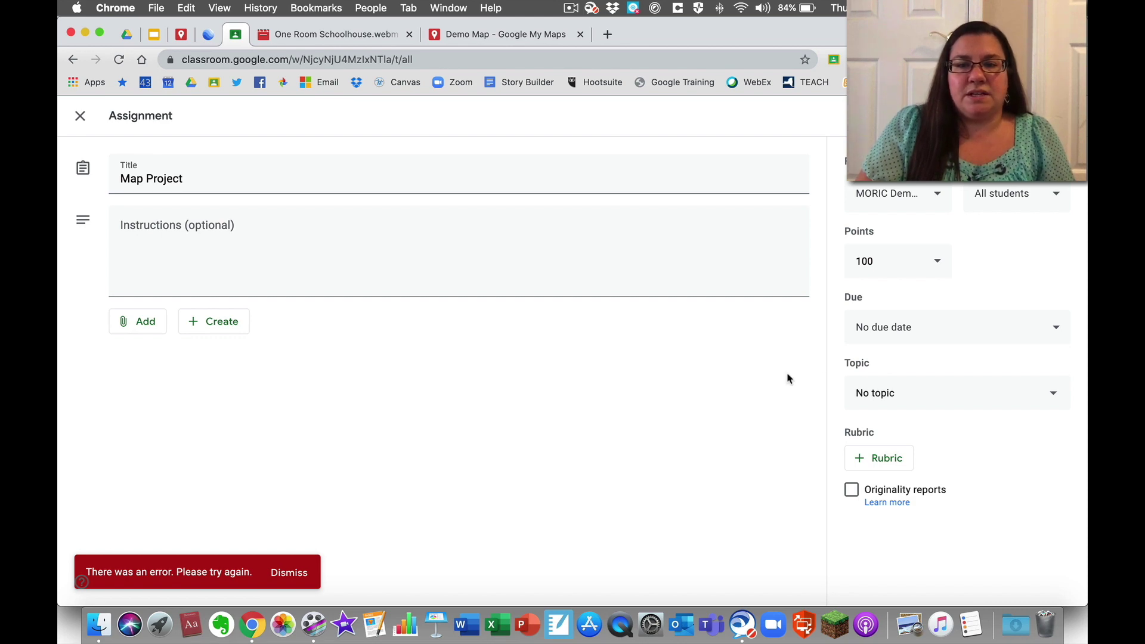
# Enter the instructions "attach your map and submit" and assign the Map Project to the class.
pyautogui.click(221, 251)
pyautogui.write('attach your map and submit')
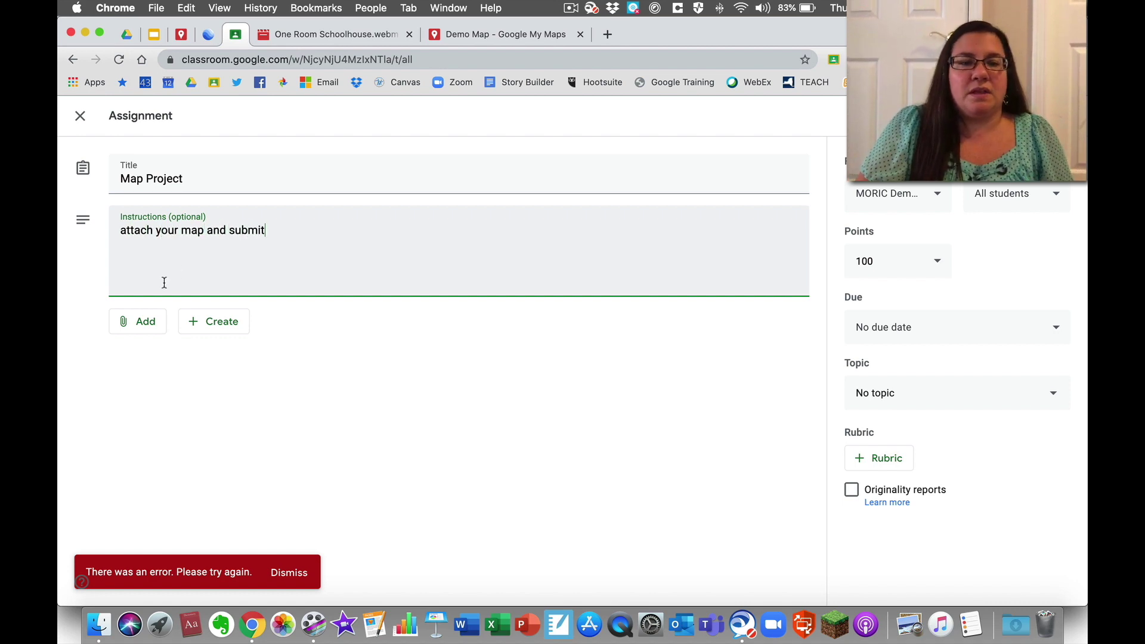
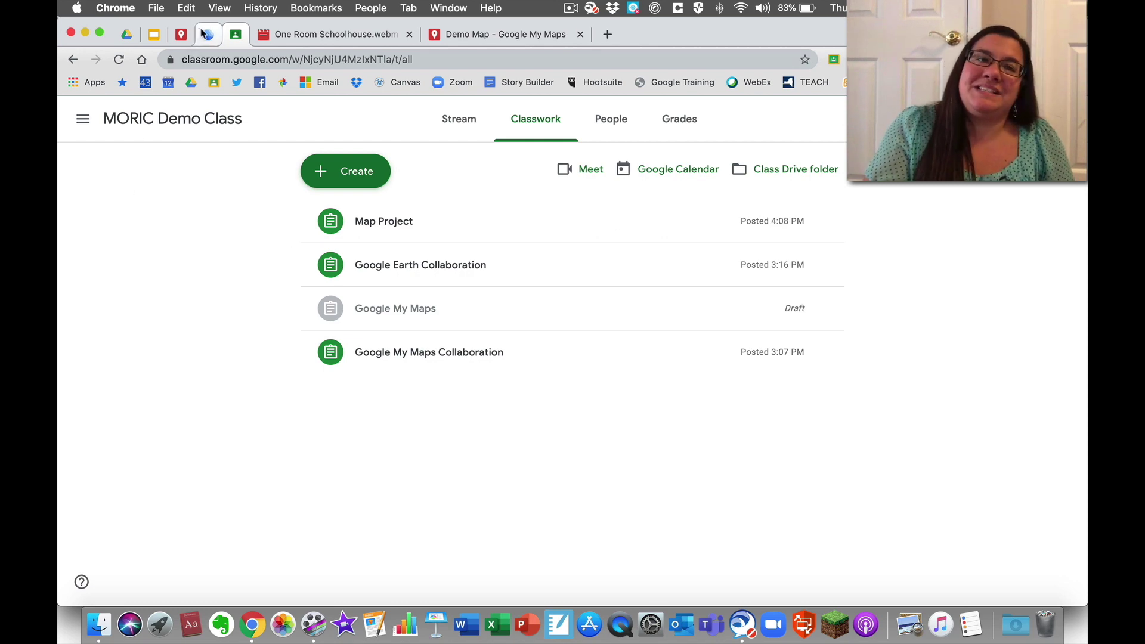
# Switch to Google Drive and launch Google Earth from the list of Google apps.
pyautogui.click(127, 34)
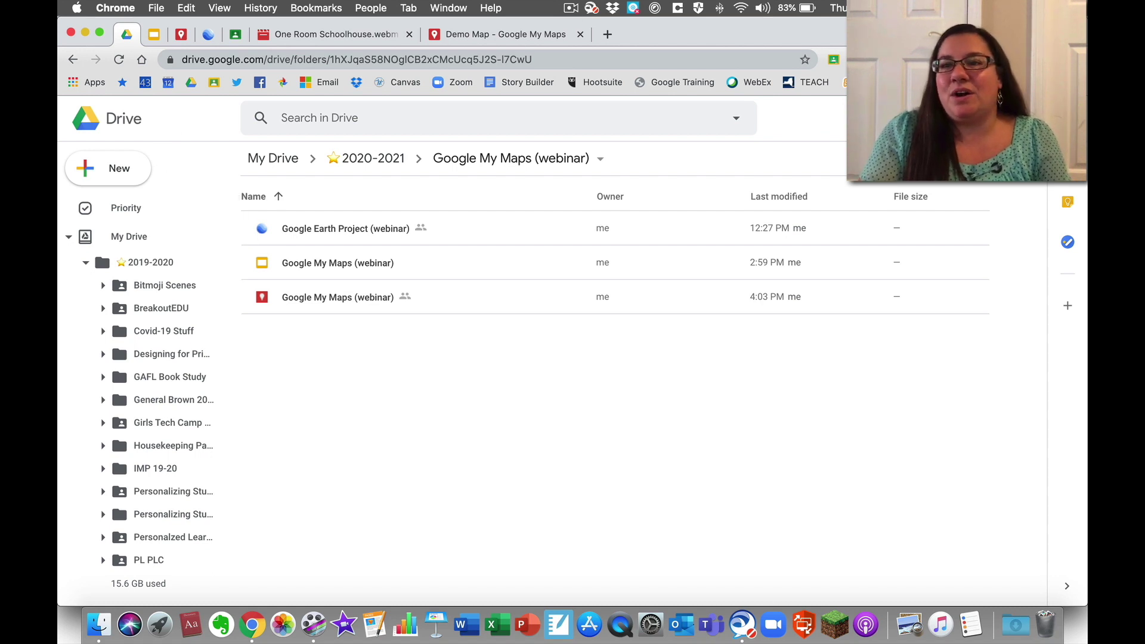
pyautogui.click(1041, 118)
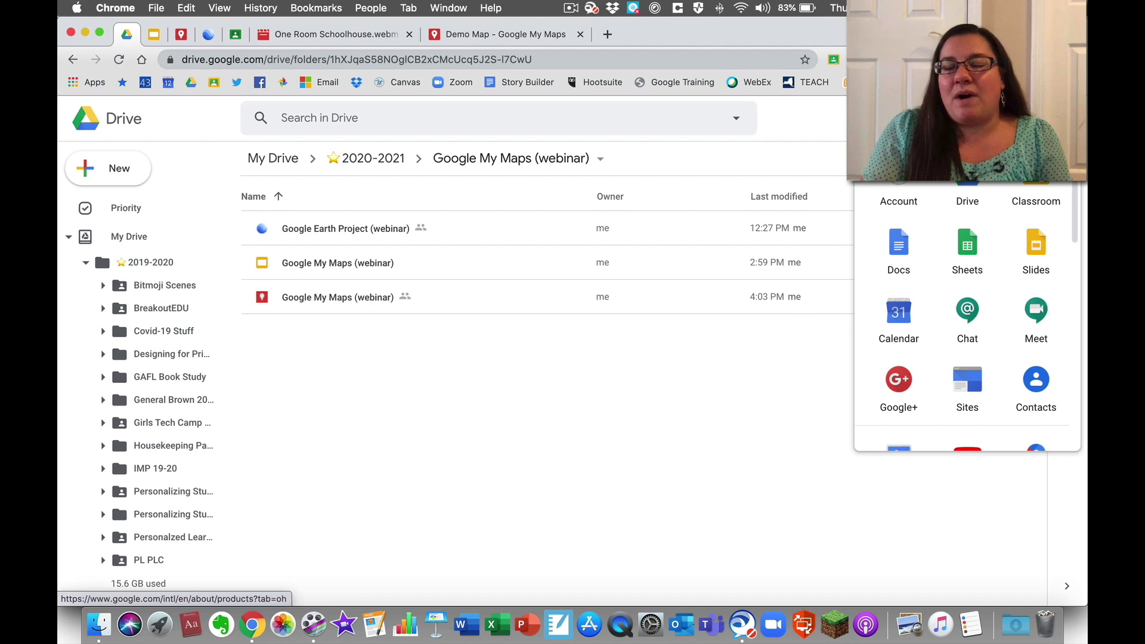
pyautogui.scroll(-5, 974, 231)
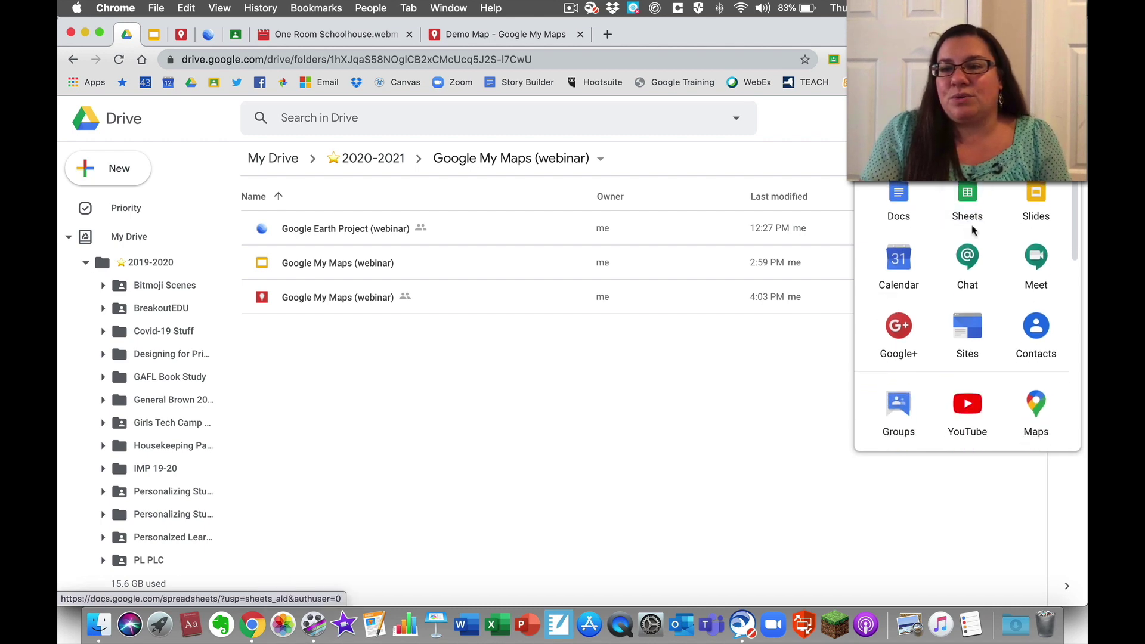
pyautogui.scroll(-4, 973, 231)
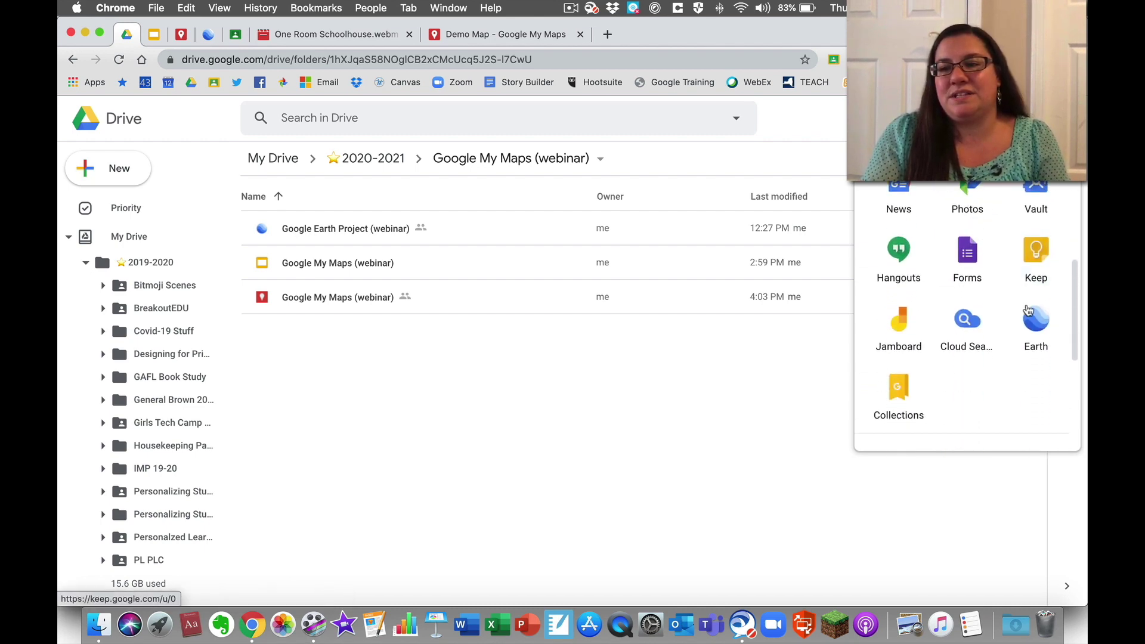
pyautogui.click(1041, 324)
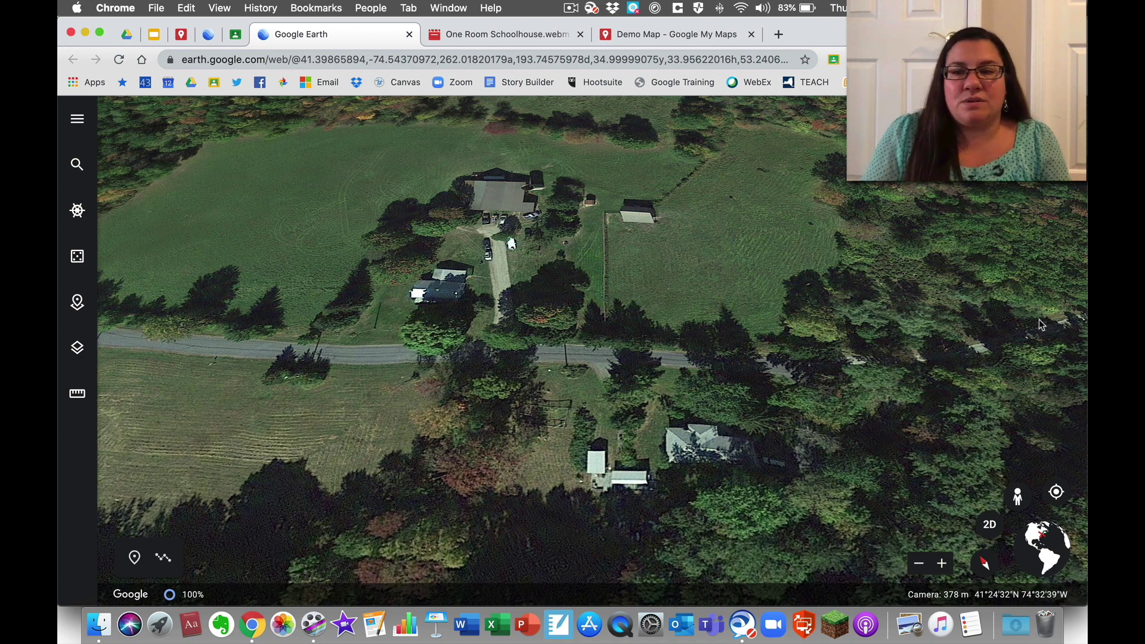
# Find Westmoreland, NY, USA from the recent searches in Google Earth and view the area around its Town Offices up close.
pyautogui.click(920, 567)
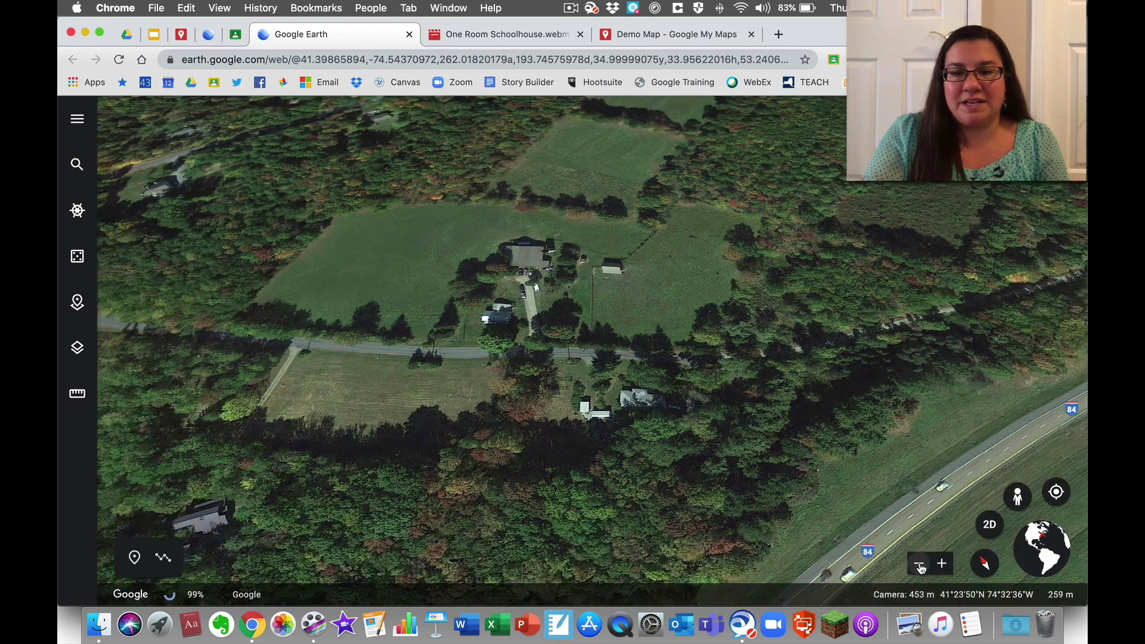
pyautogui.click(922, 566)
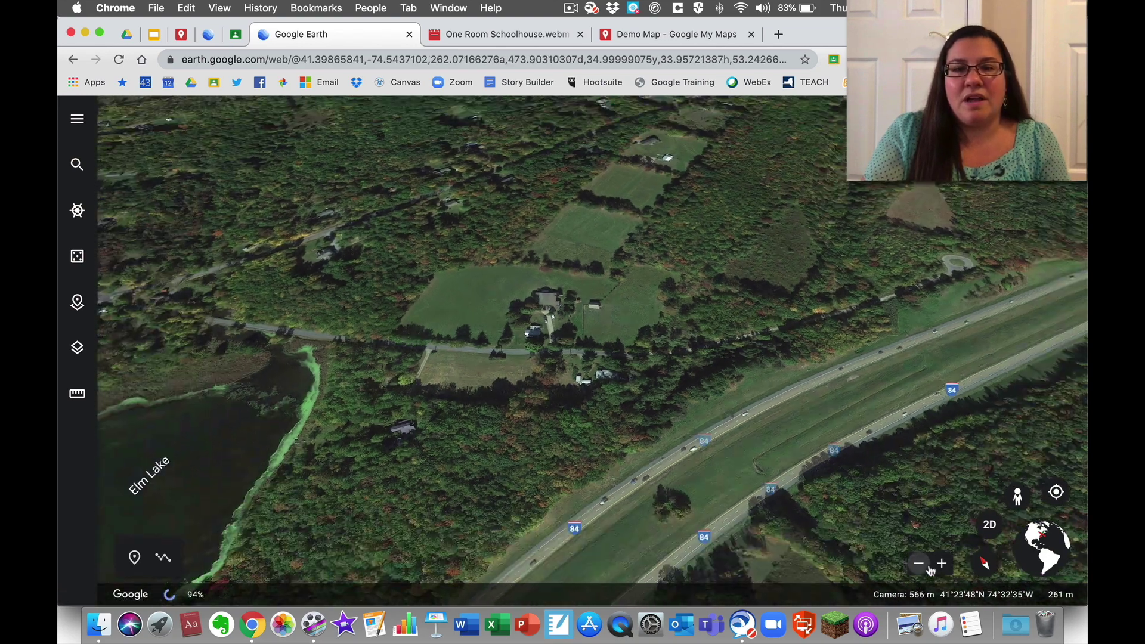
pyautogui.click(929, 567)
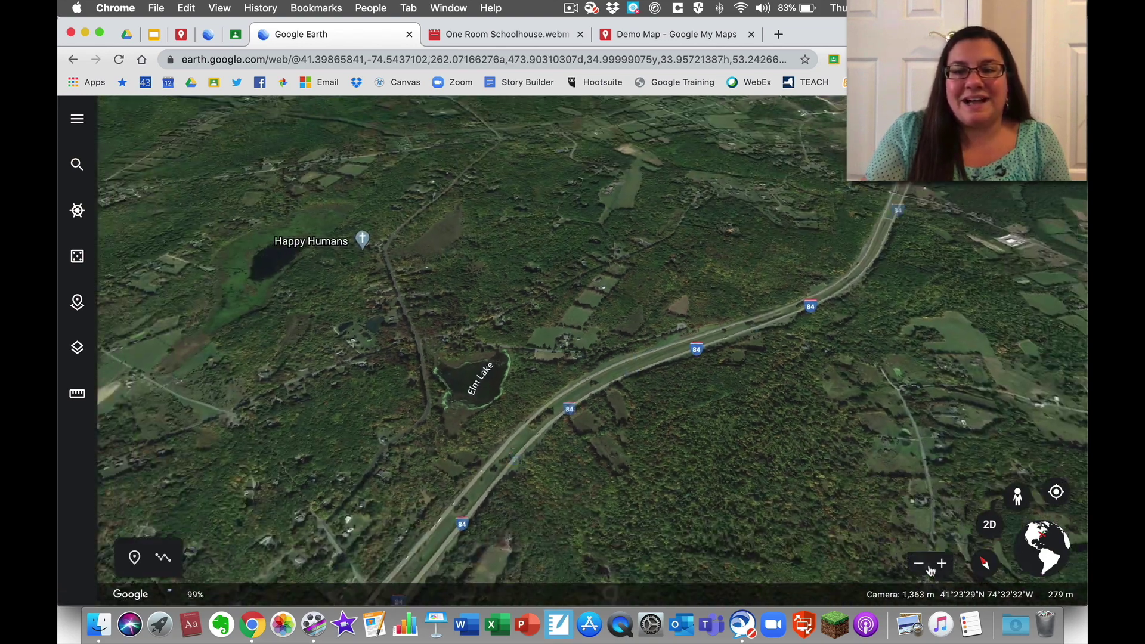
pyautogui.click(929, 569)
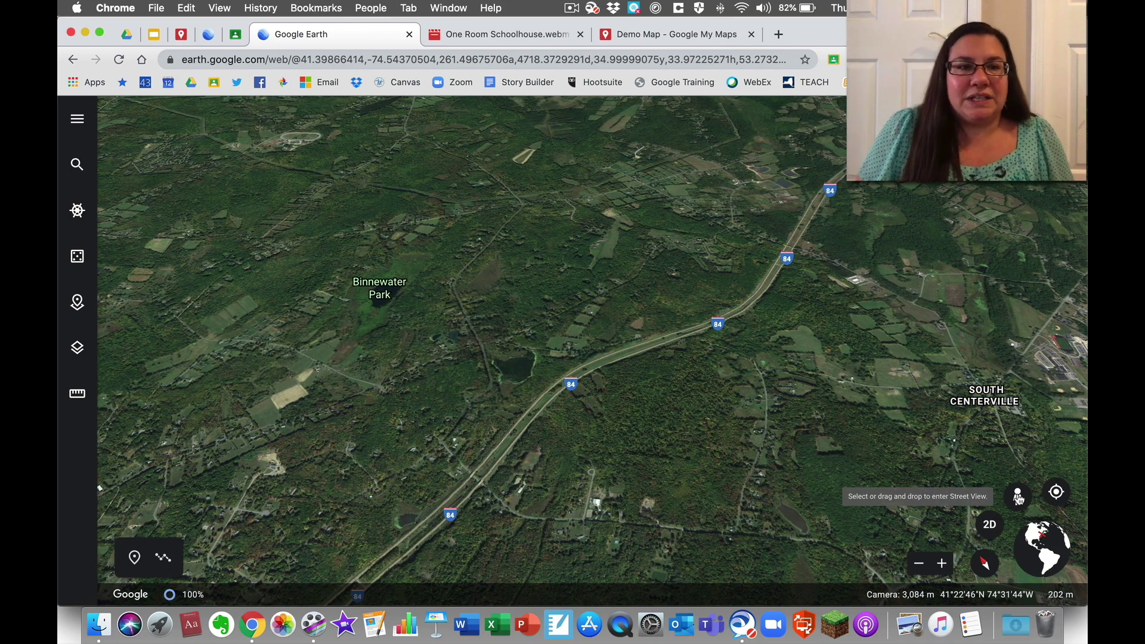
pyautogui.click(77, 165)
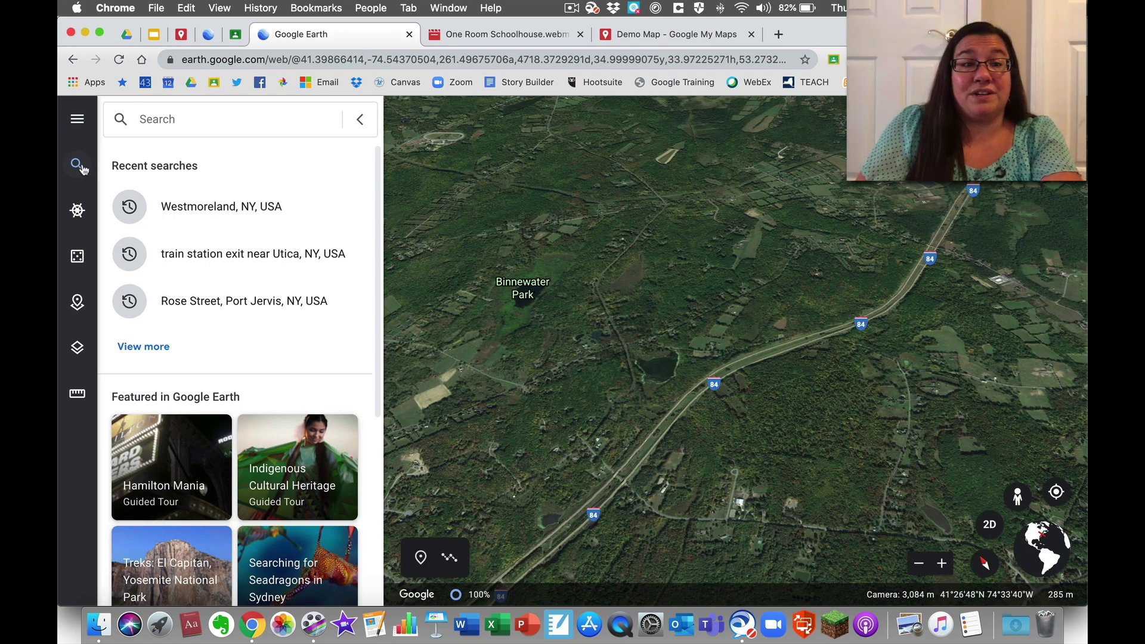
pyautogui.click(195, 205)
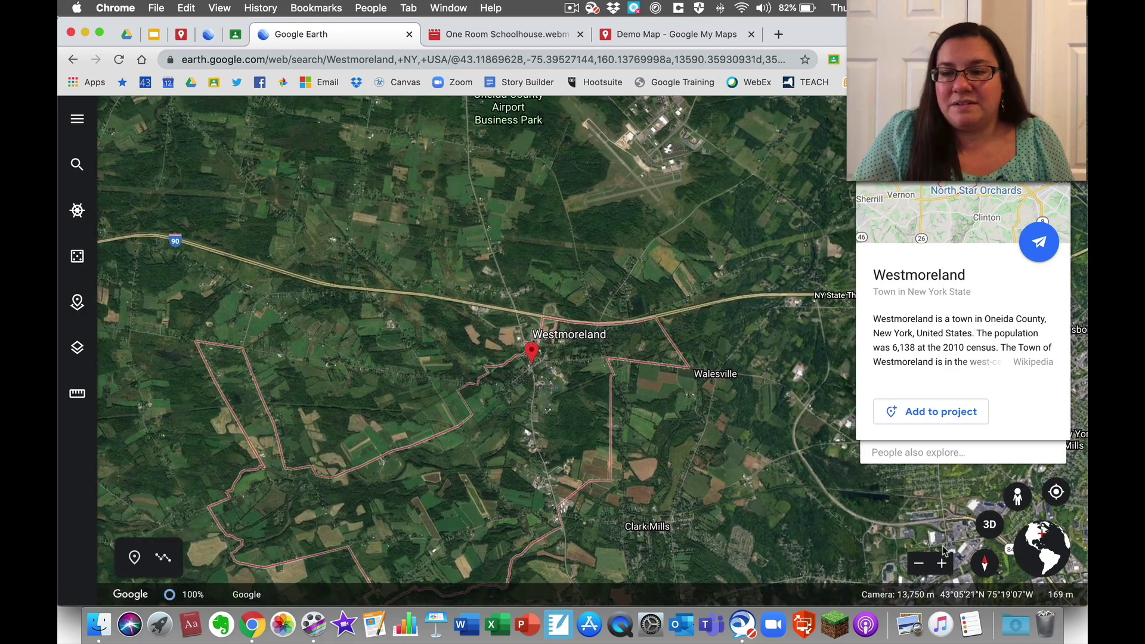
pyautogui.click(943, 564)
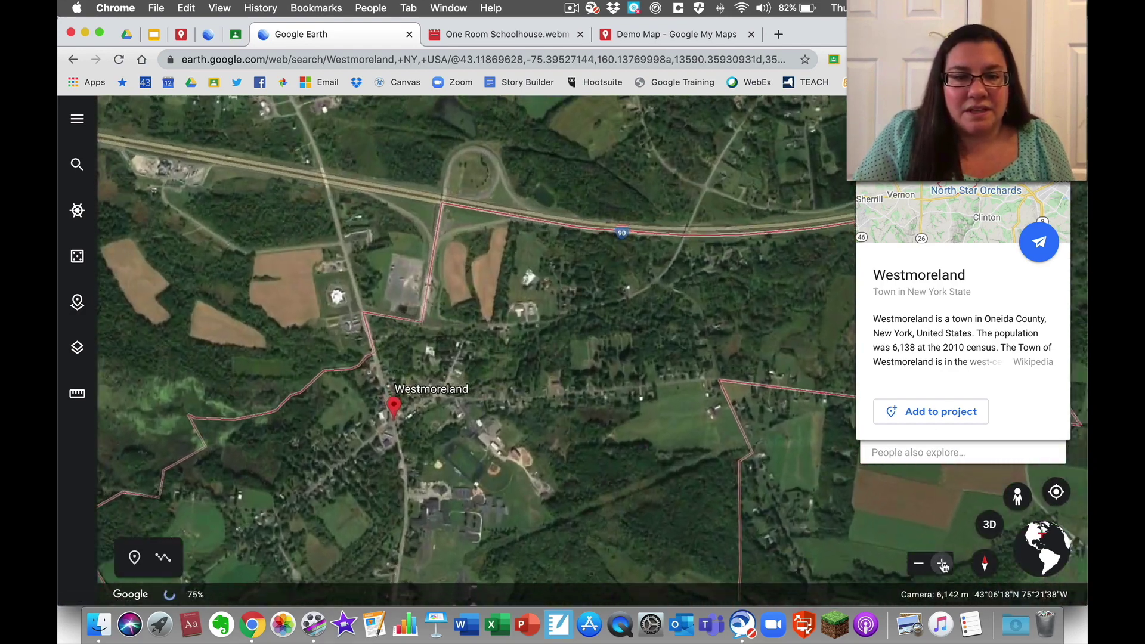
pyautogui.click(943, 564)
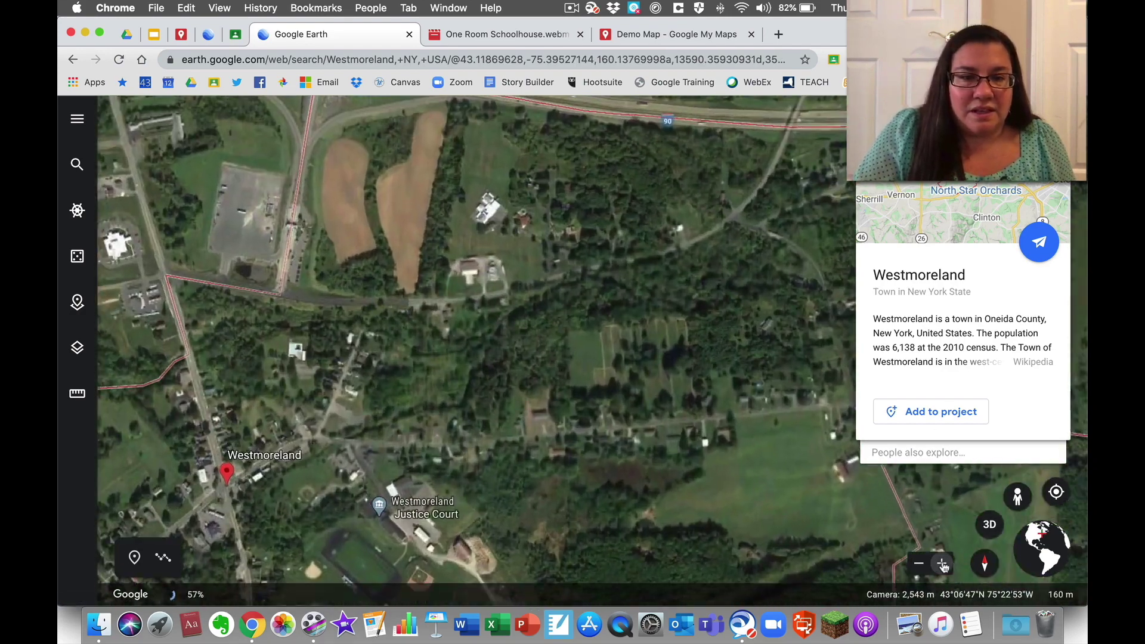
pyautogui.click(943, 565)
pyautogui.moveTo(221, 413); pyautogui.dragTo(612, 165)
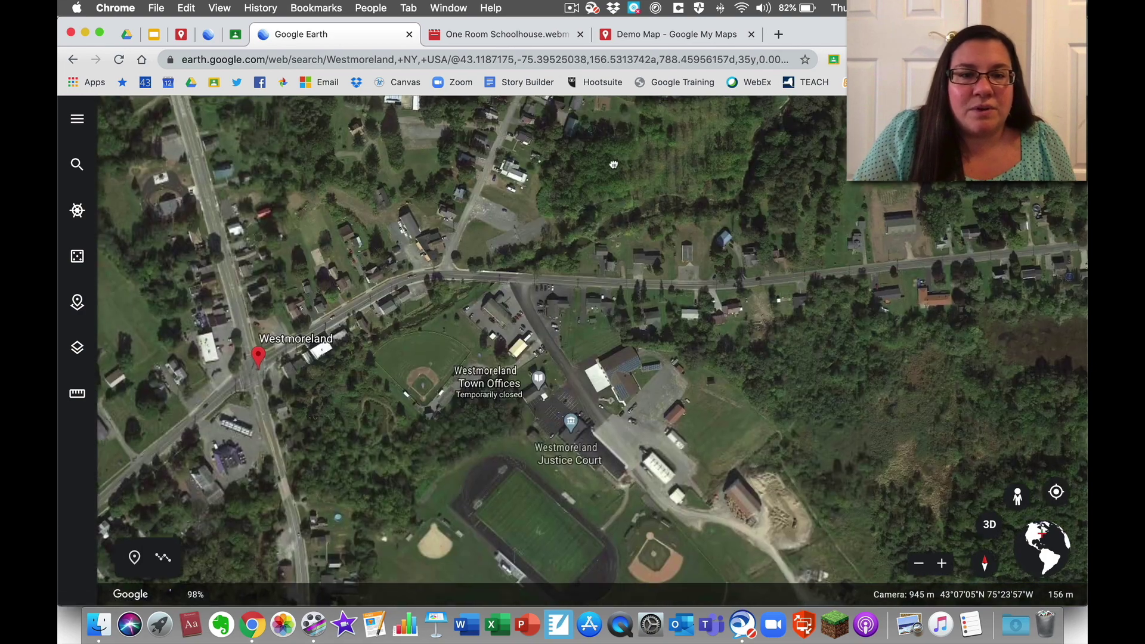
# Show which Westmoreland roads have Street View coverage without entering it, and view the Map Style options.
pyautogui.moveTo(1017, 497); pyautogui.dragTo(590, 344)
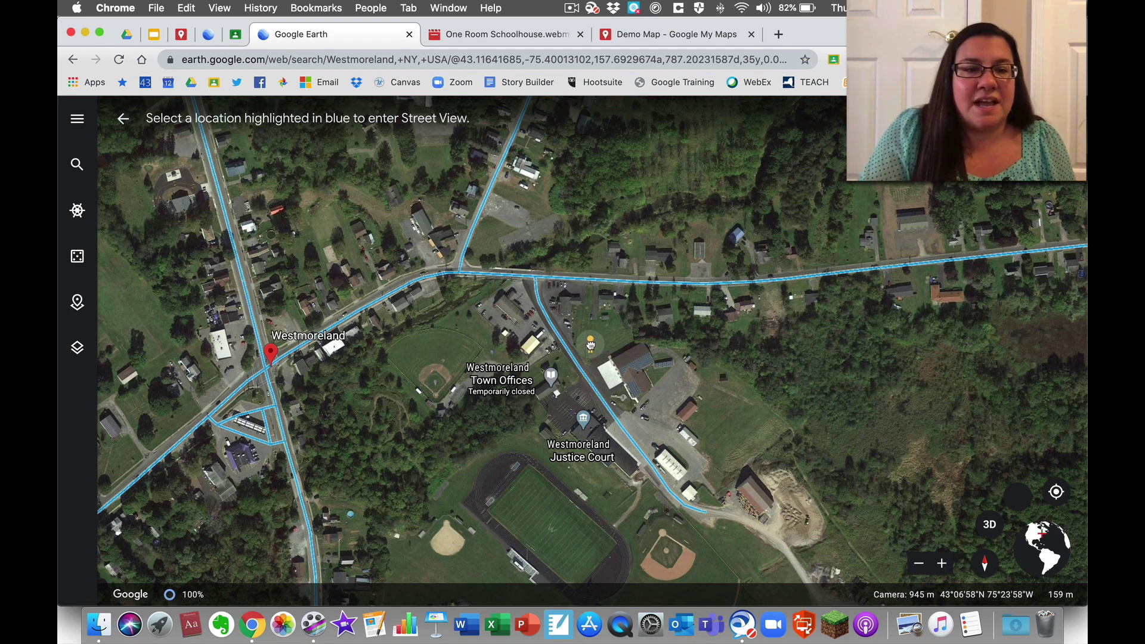
pyautogui.moveTo(590, 344); pyautogui.dragTo(1012, 532)
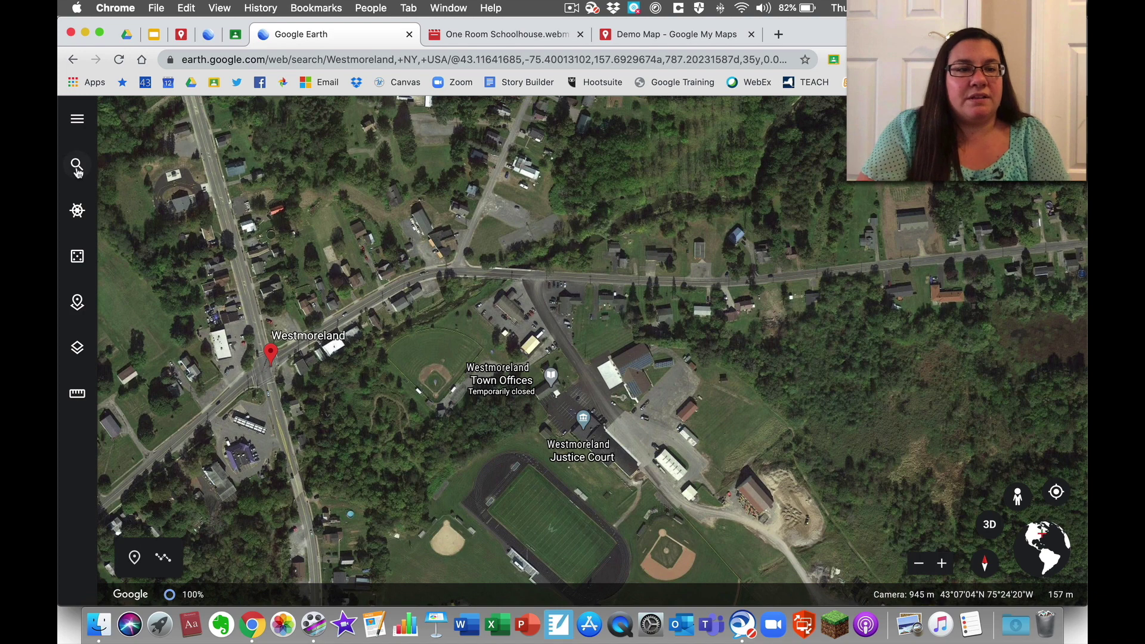
pyautogui.click(78, 349)
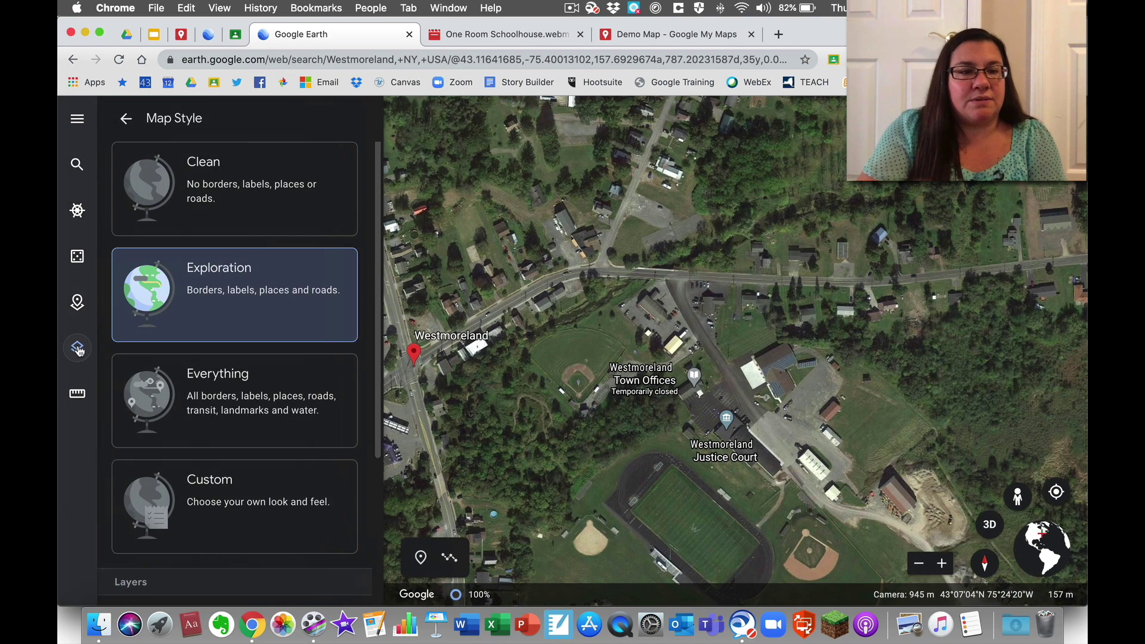
# Create a new Google Earth project stored in Google Drive.
pyautogui.click(77, 303)
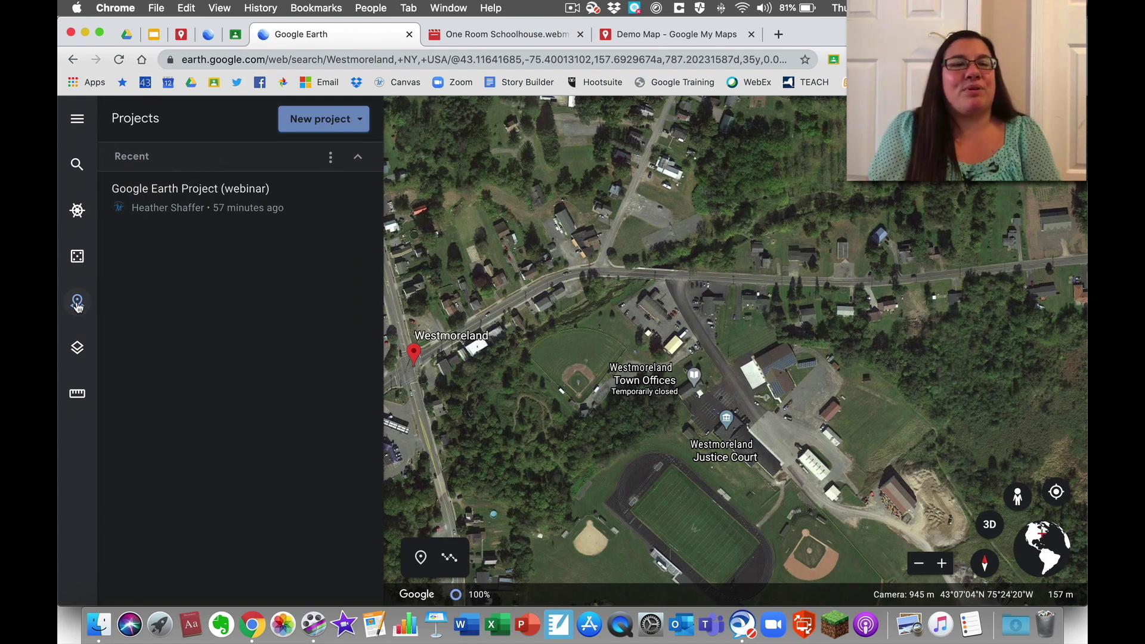
pyautogui.click(321, 119)
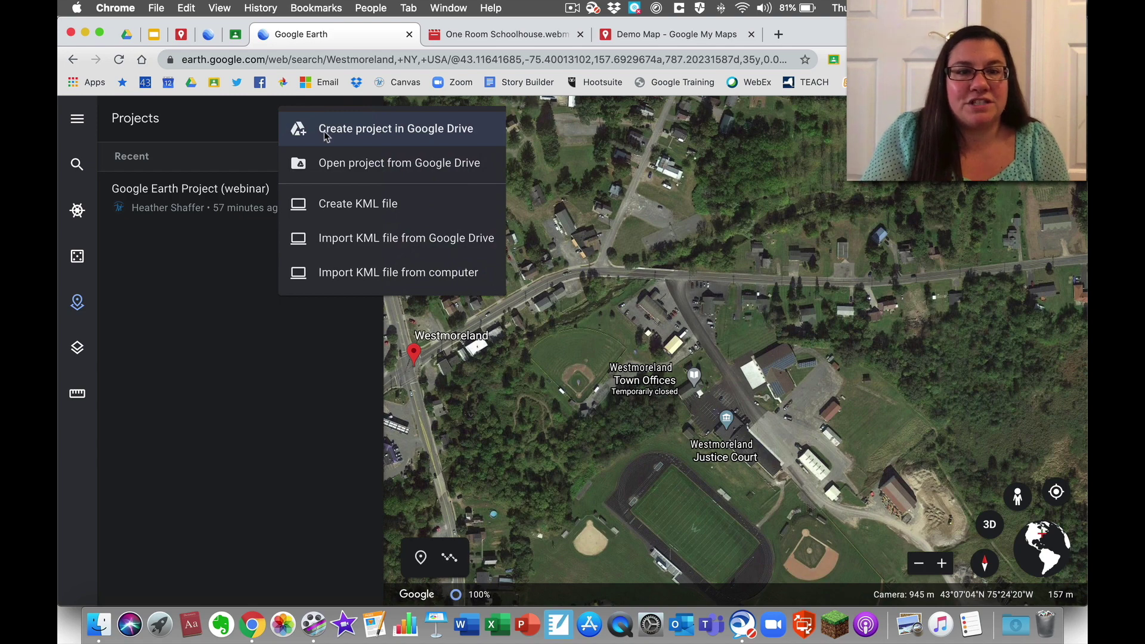
pyautogui.click(326, 135)
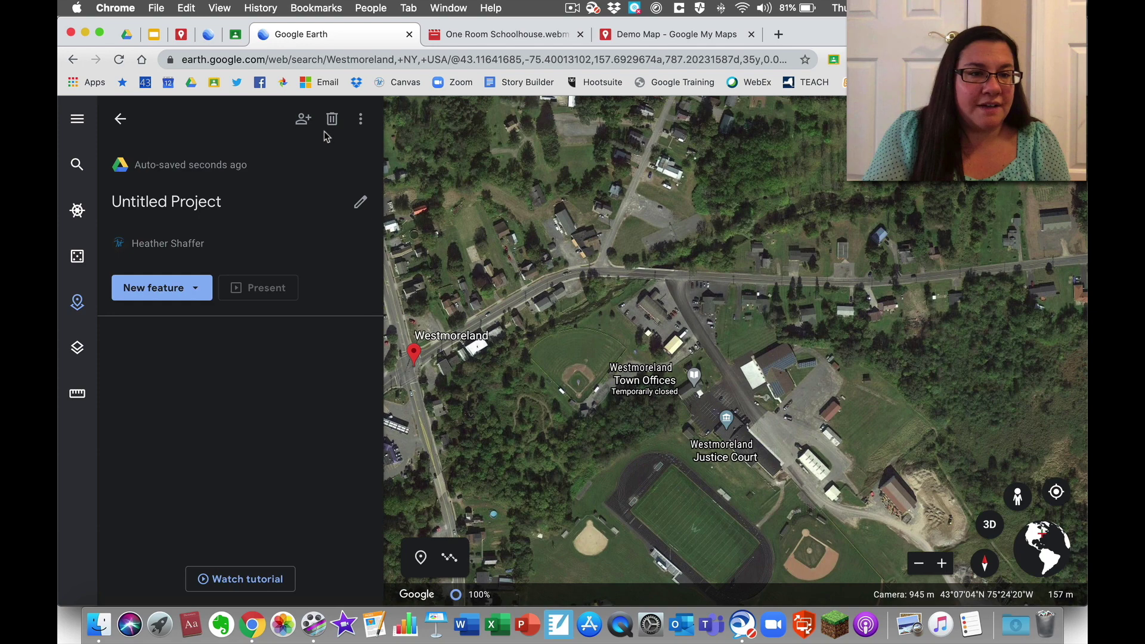
# Title the new project "Demo Google Earth Project" and give it the description "demo".
pyautogui.click(197, 201)
pyautogui.write('Dm')
pyautogui.press('BackSpace')
pyautogui.write('emo ')
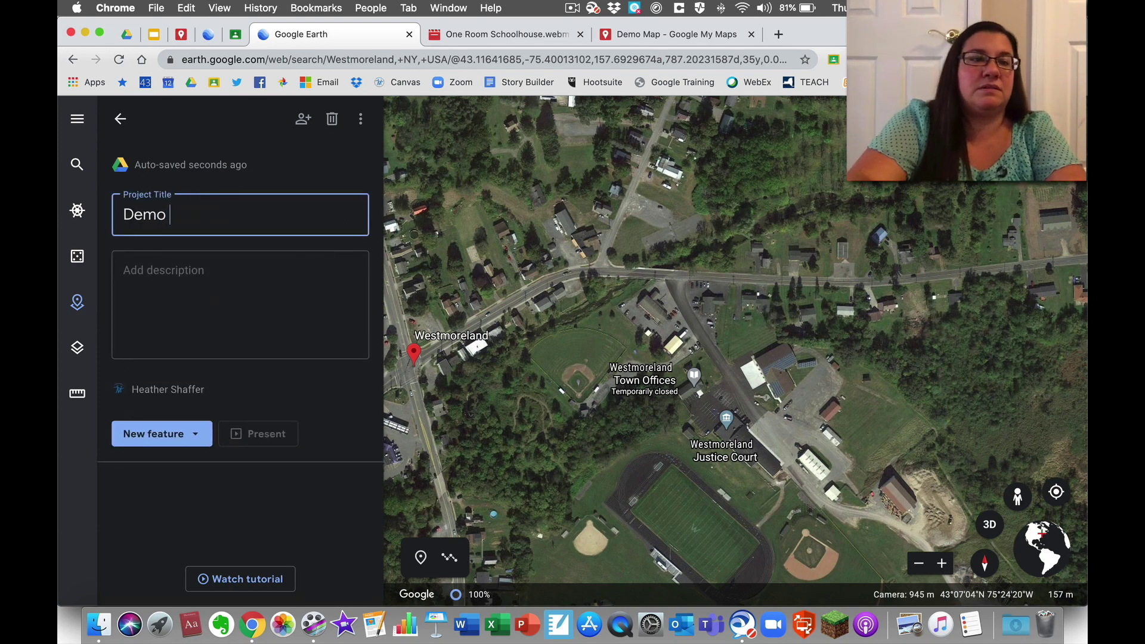
pyautogui.write('Google Earcth Project')
pyautogui.click(171, 299)
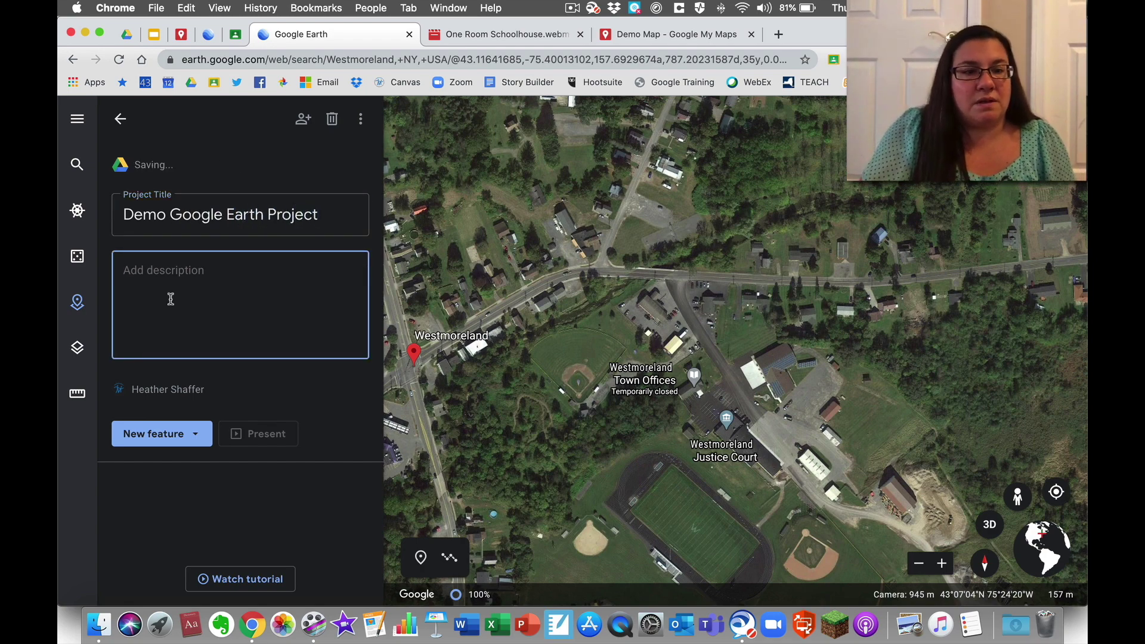
pyautogui.write('demo')
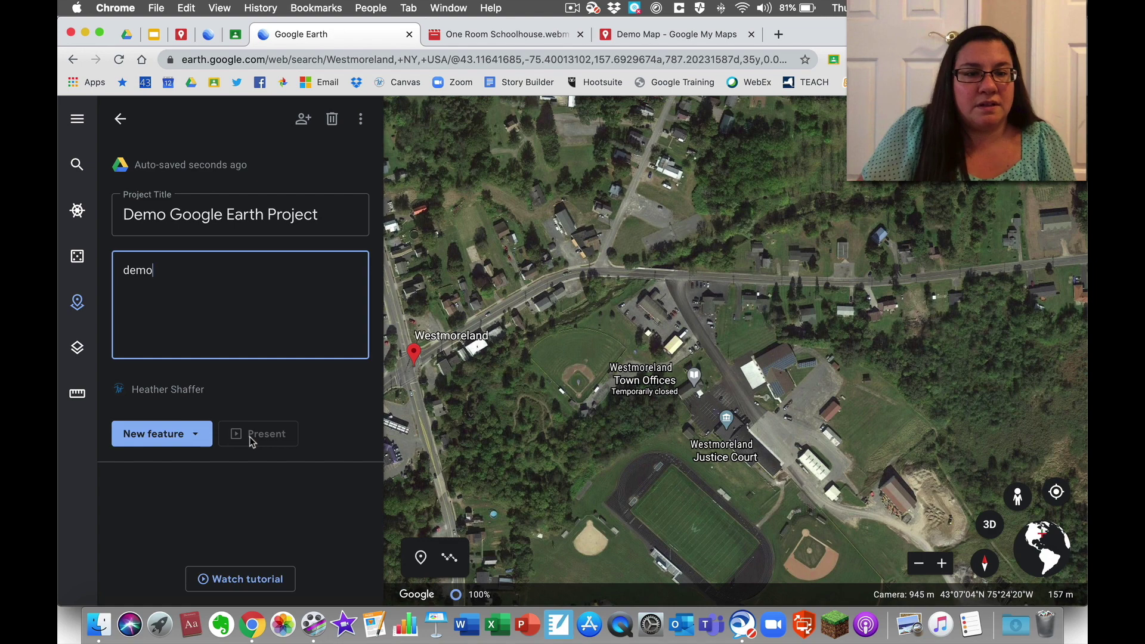
# Add a placemark titled "One Room Schoolhouse" just above Westmoreland Town Offices and save it to Demo Google Earth Project.
pyautogui.click(199, 438)
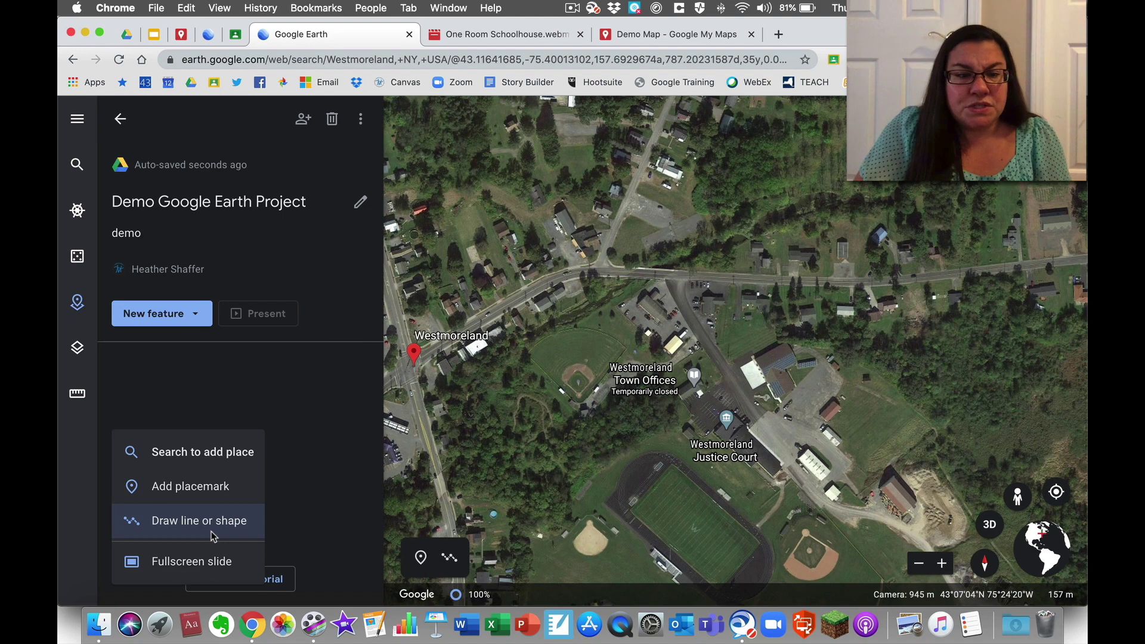
pyautogui.click(203, 488)
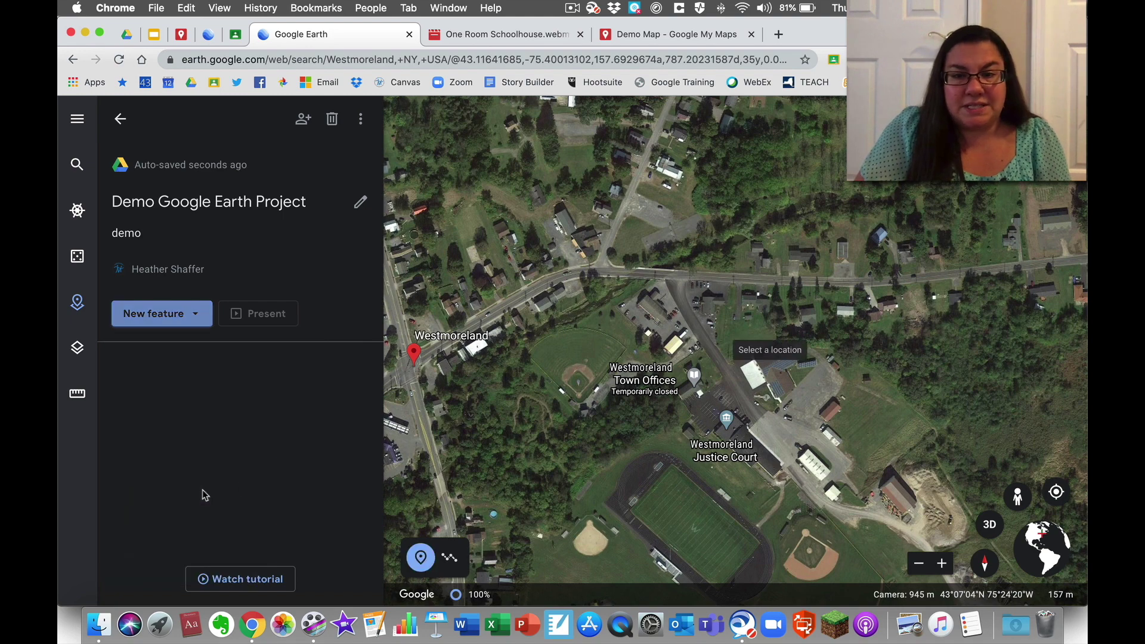
pyautogui.click(690, 367)
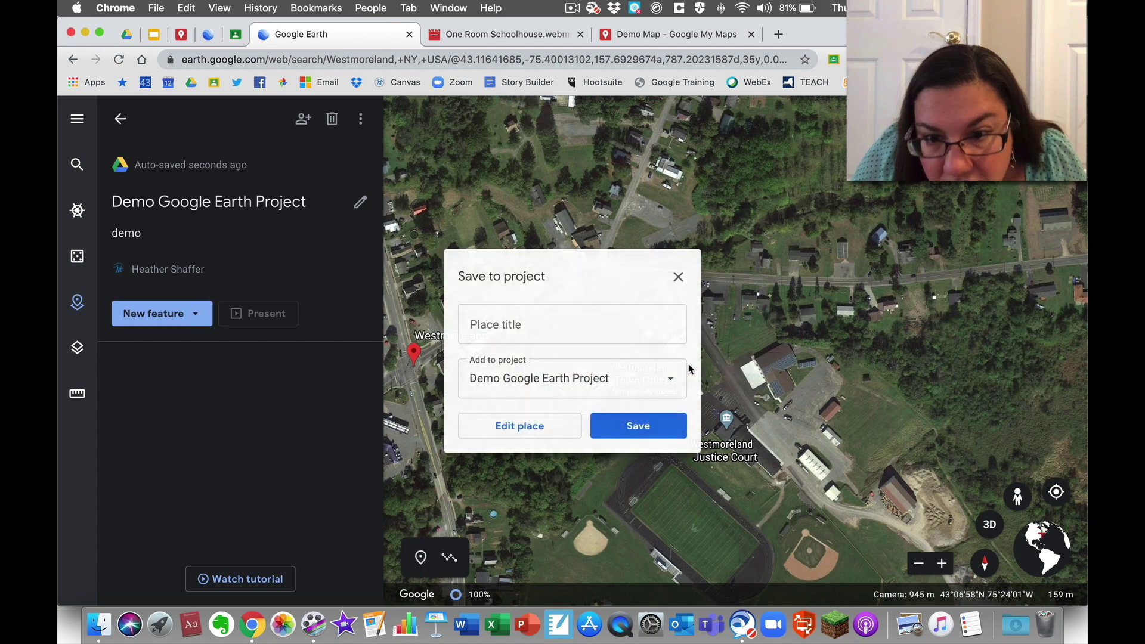
pyautogui.write('One ')
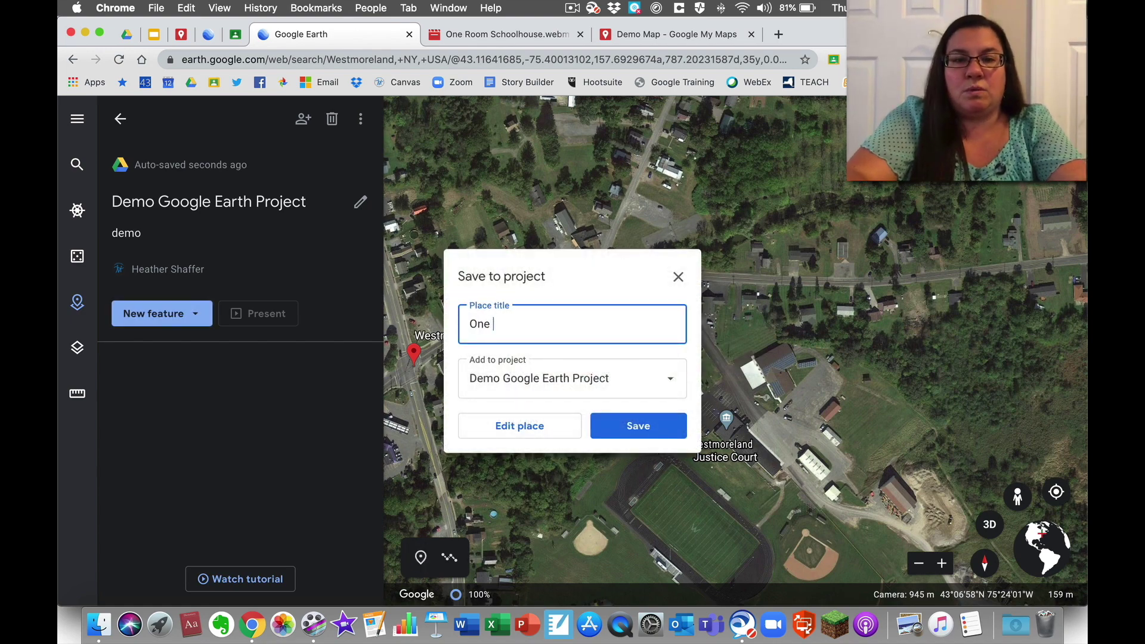
pyautogui.write('Room S ch')
pyautogui.press('BackSpace')
pyautogui.press('BackSpace')
pyautogui.press('BackSpace')
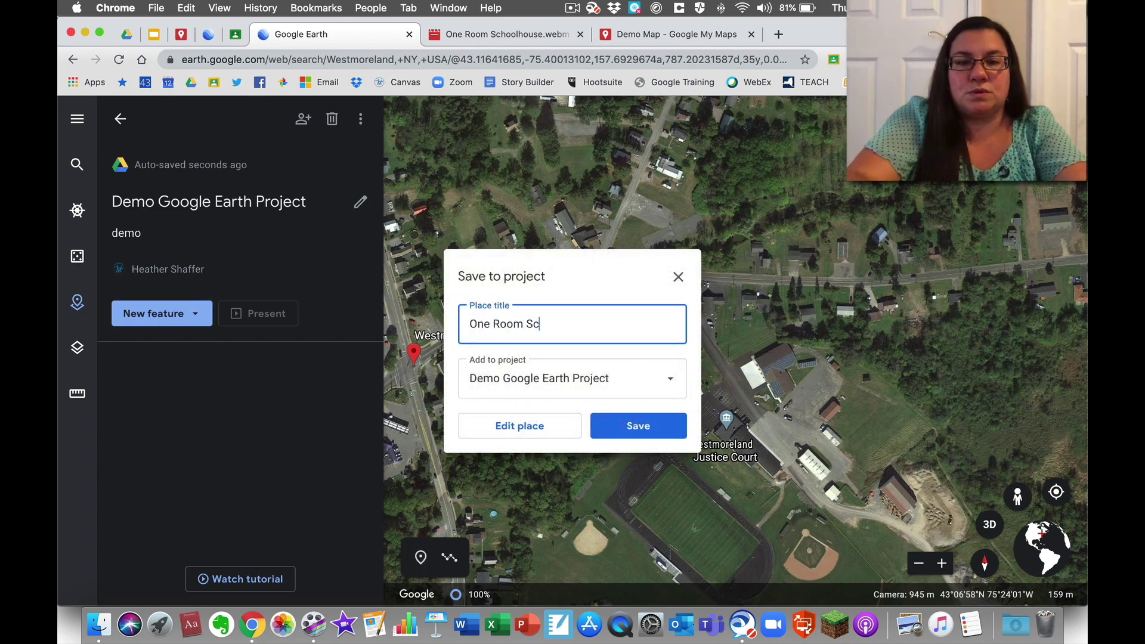
pyautogui.write('choolhouse')
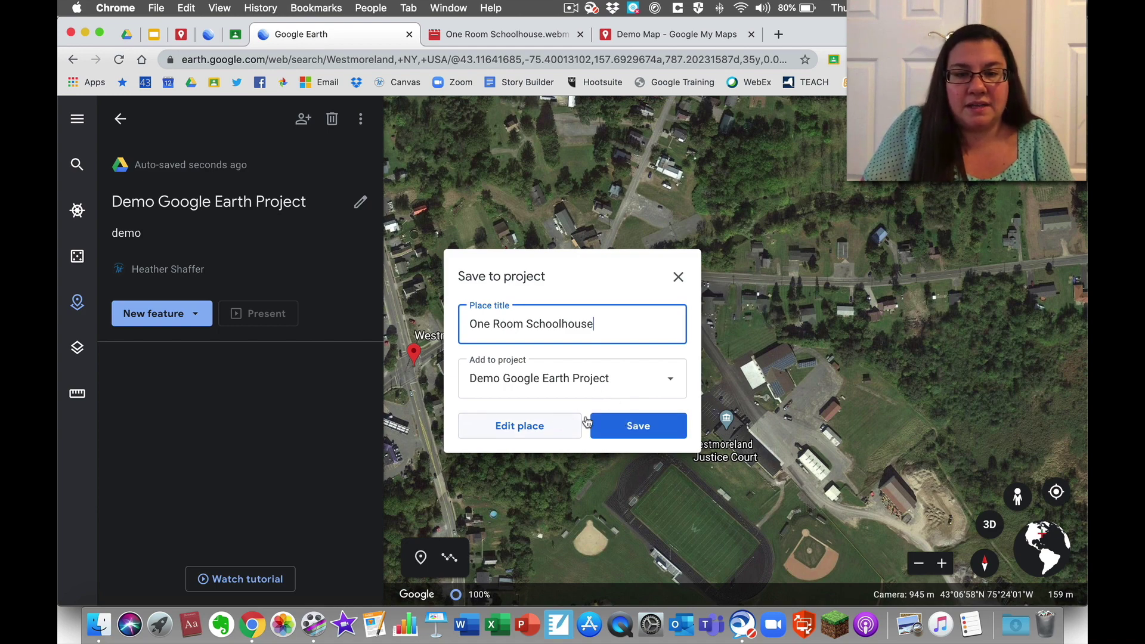
pyautogui.click(610, 425)
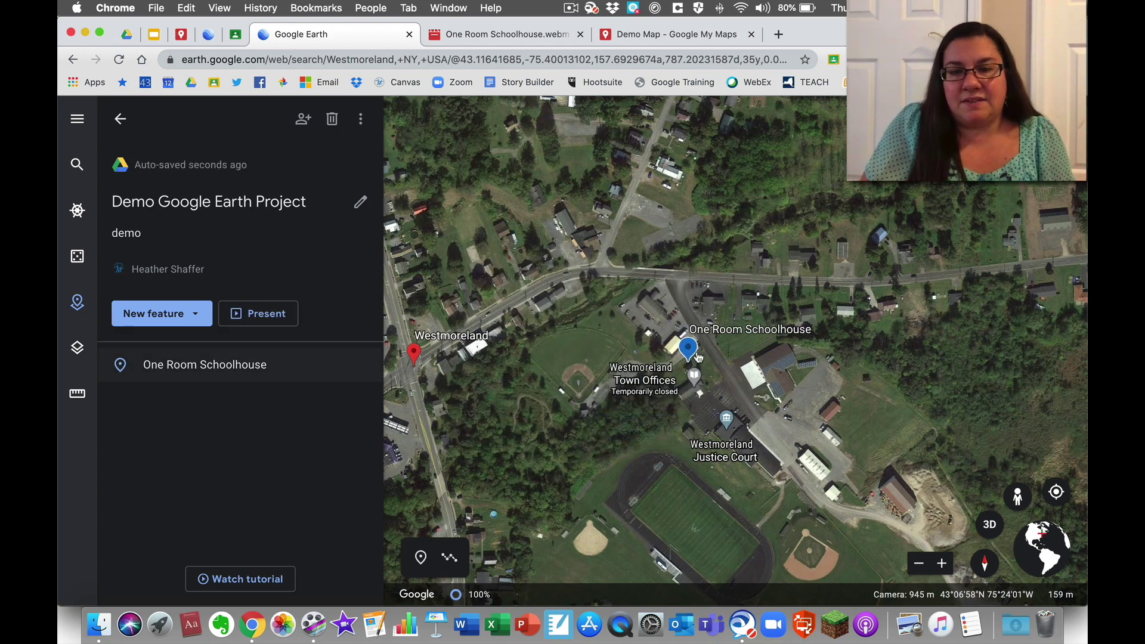
# Open the One Room Schoolhouse placemark for editing and check Your photos and Google Drive as sources for its image.
pyautogui.moveTo(220, 366)
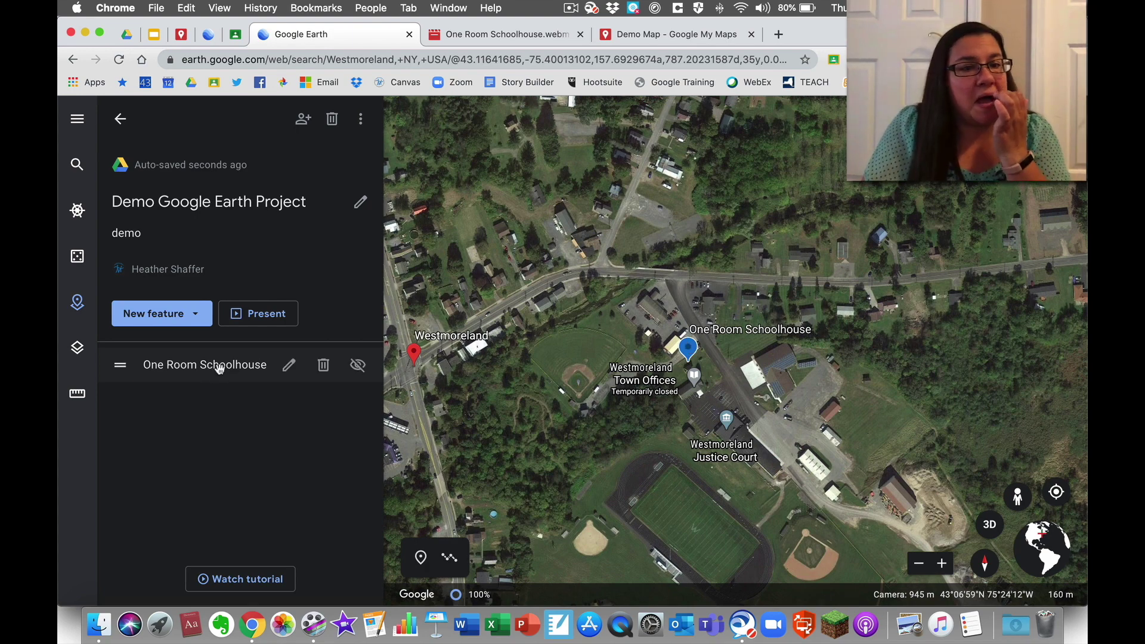
pyautogui.click(289, 365)
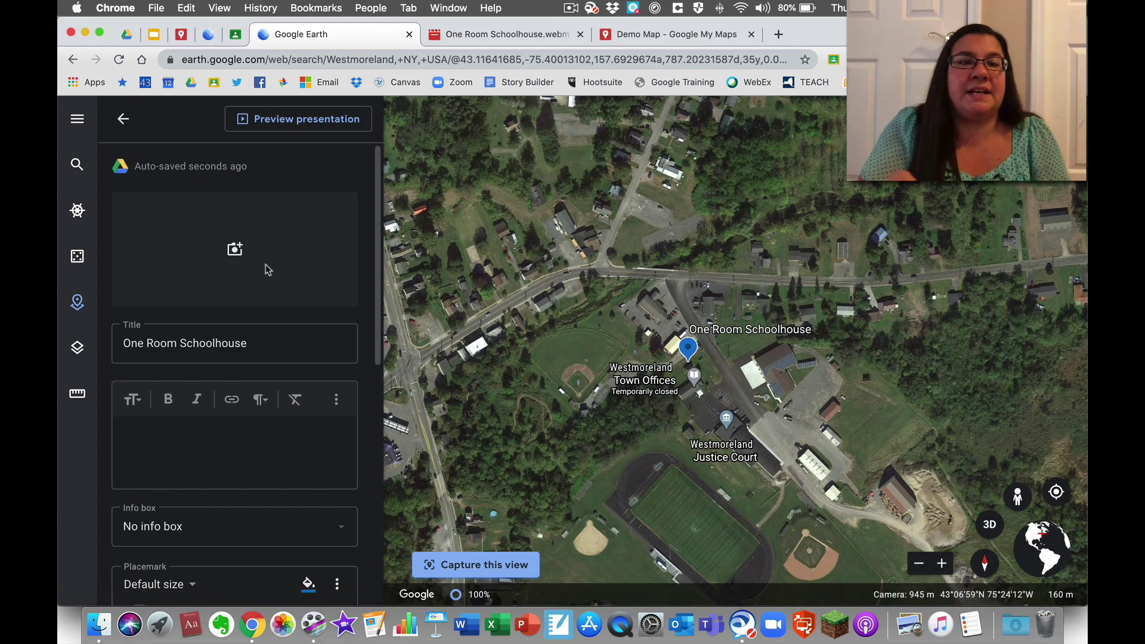
pyautogui.click(234, 249)
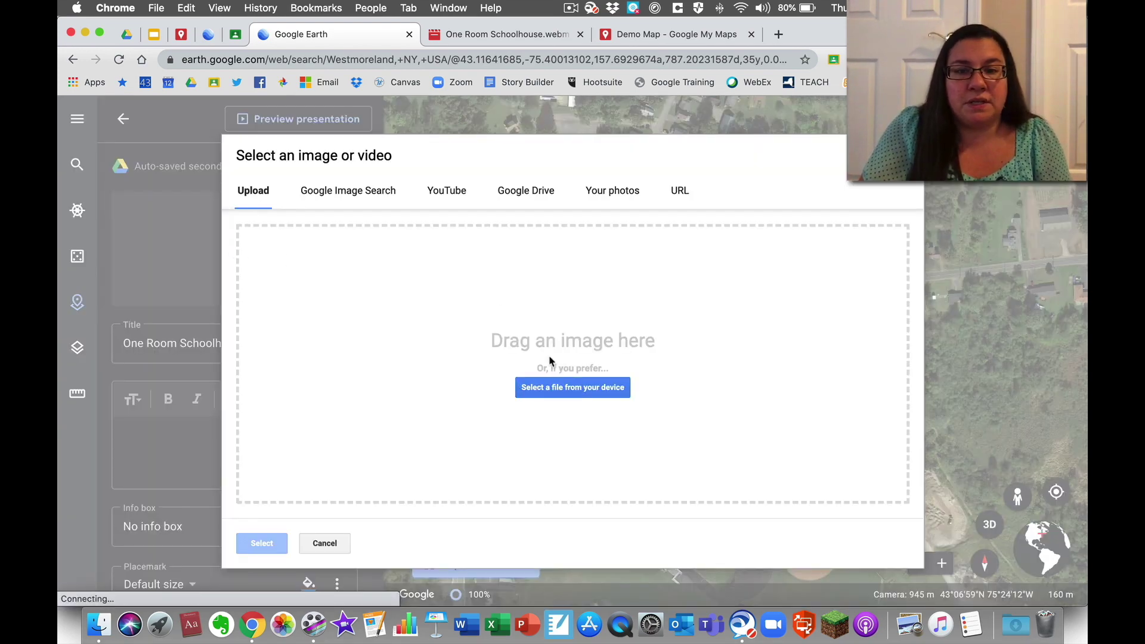
pyautogui.click(619, 190)
pyautogui.click(545, 195)
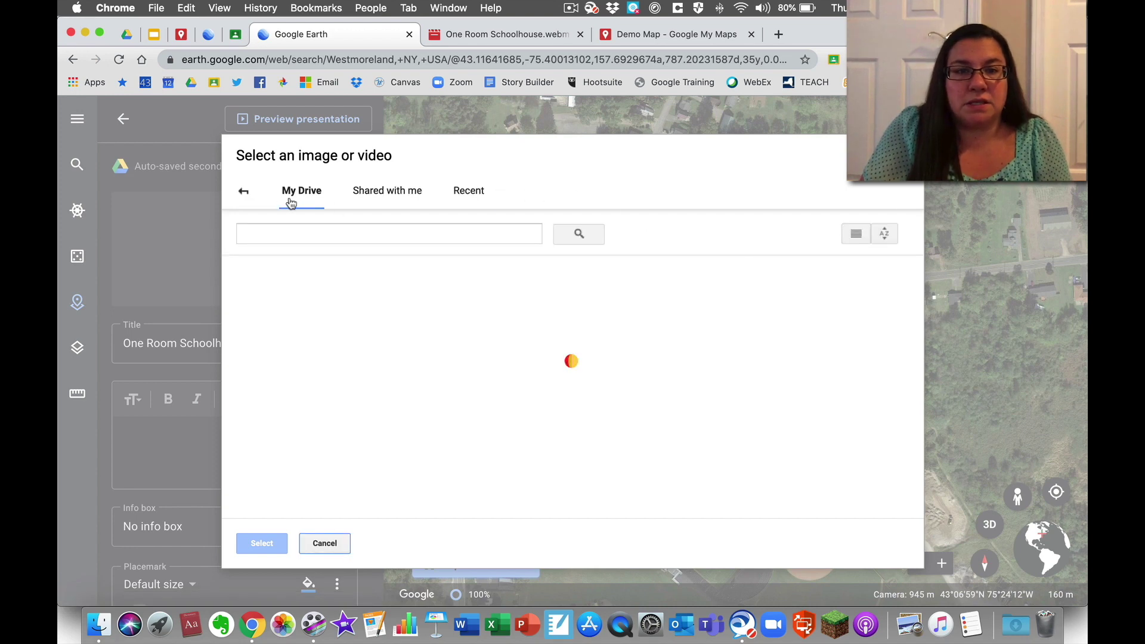
pyautogui.click(245, 192)
# Search Google Images for "westmoreland one room schoolhouse" and add the first result to the placemark.
pyautogui.click(330, 198)
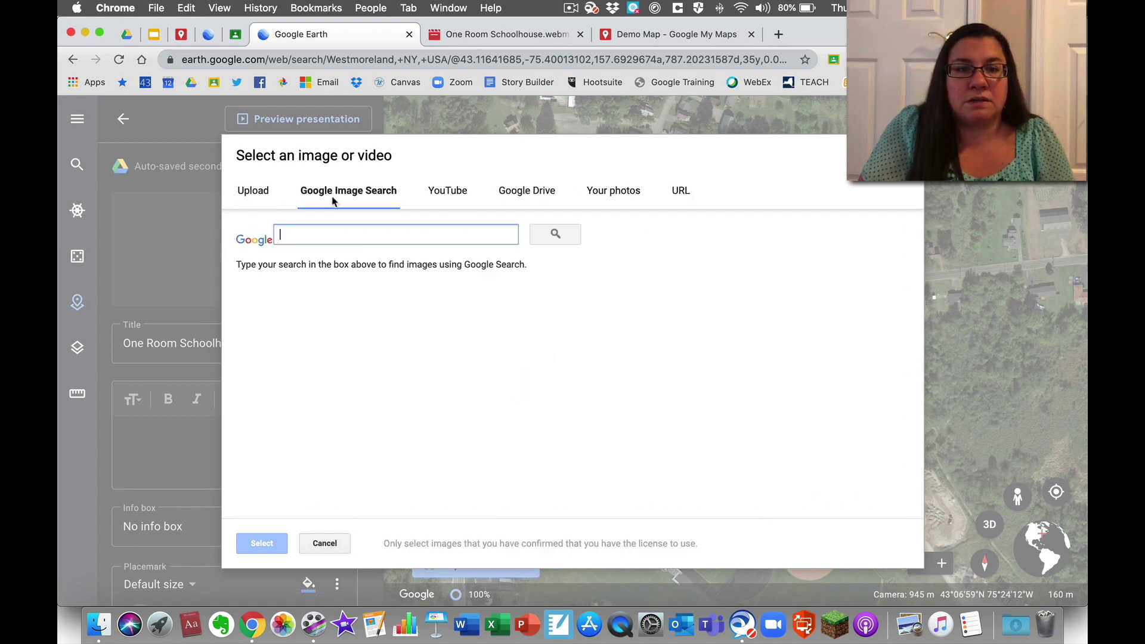
pyautogui.write('we')
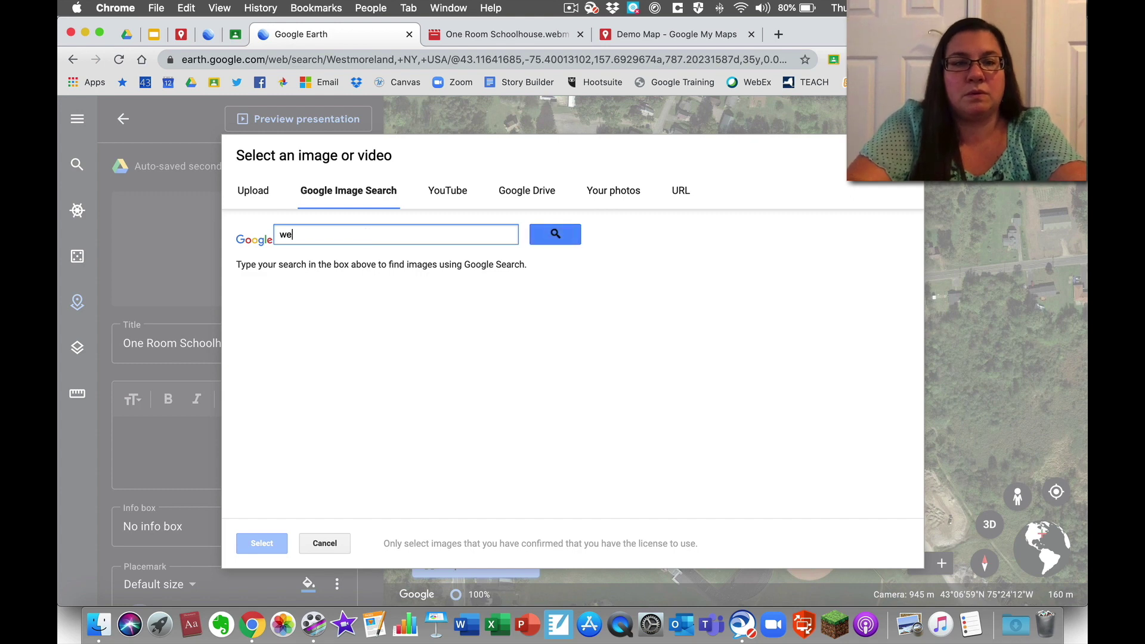
pyautogui.write('stmoreland one ')
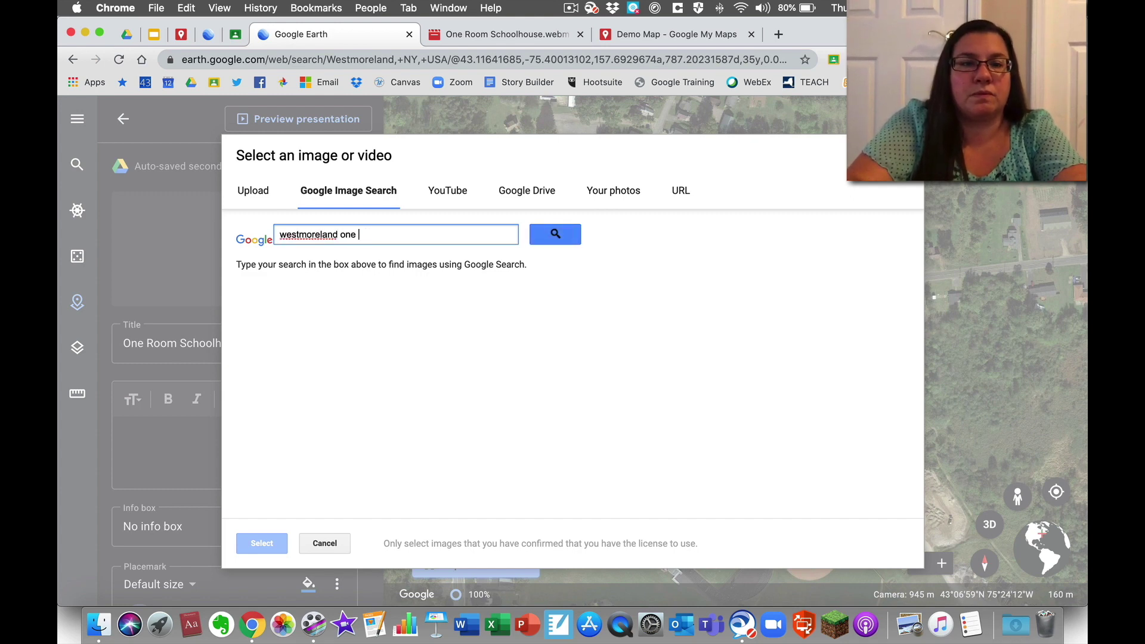
pyautogui.write('room schoolhouse')
pyautogui.press('Return')
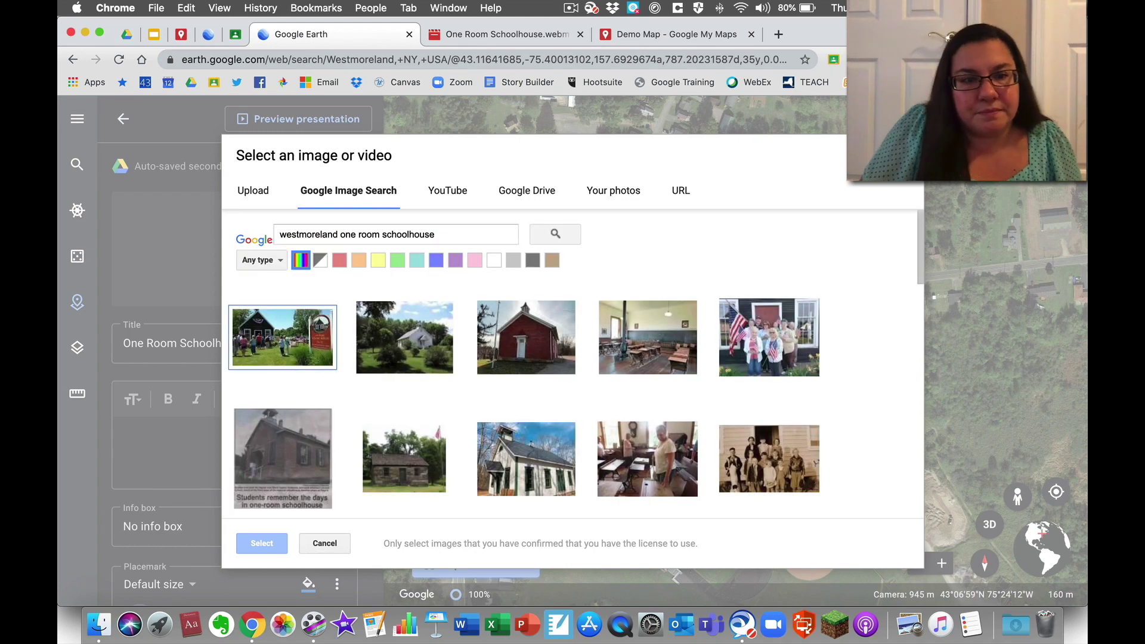
pyautogui.click(282, 331)
pyautogui.click(271, 546)
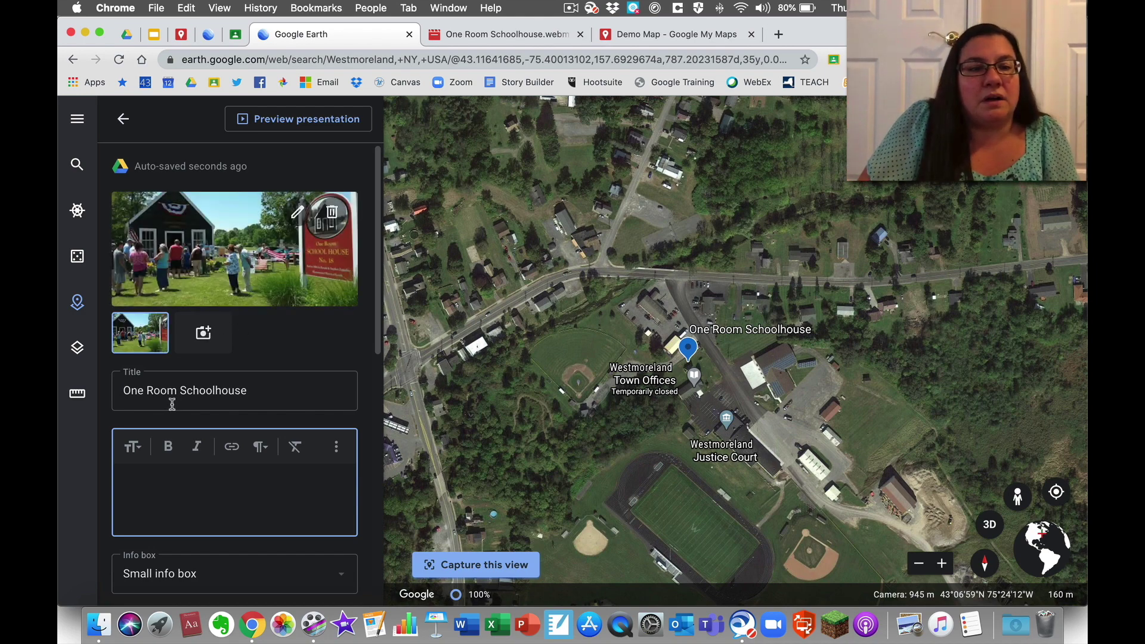
pyautogui.scroll(-3, 172, 404)
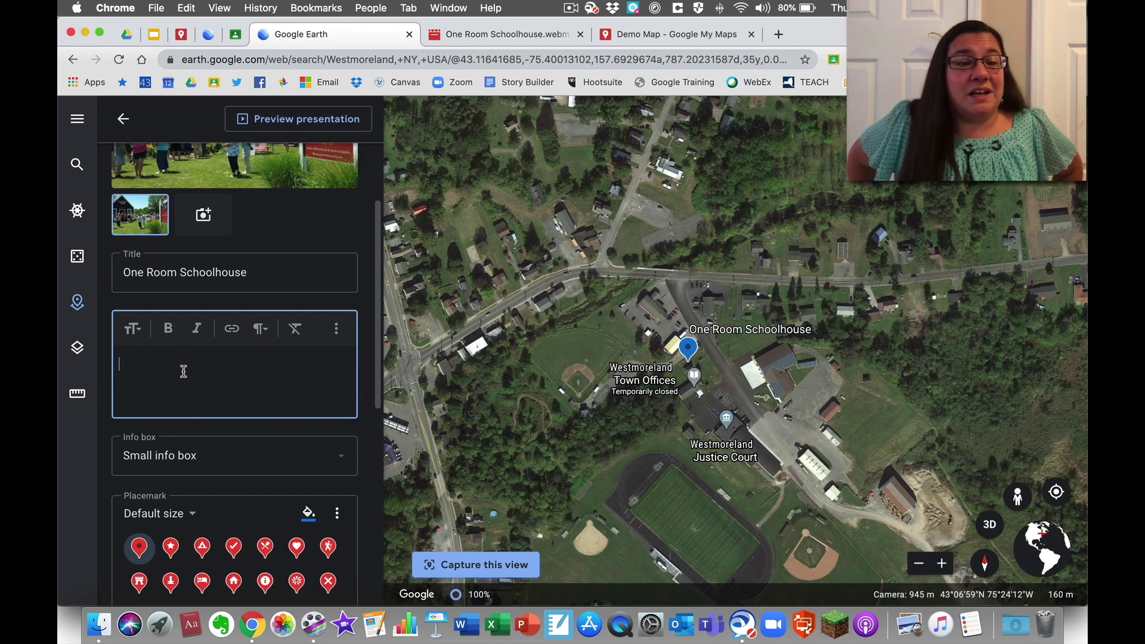
pyautogui.click(133, 328)
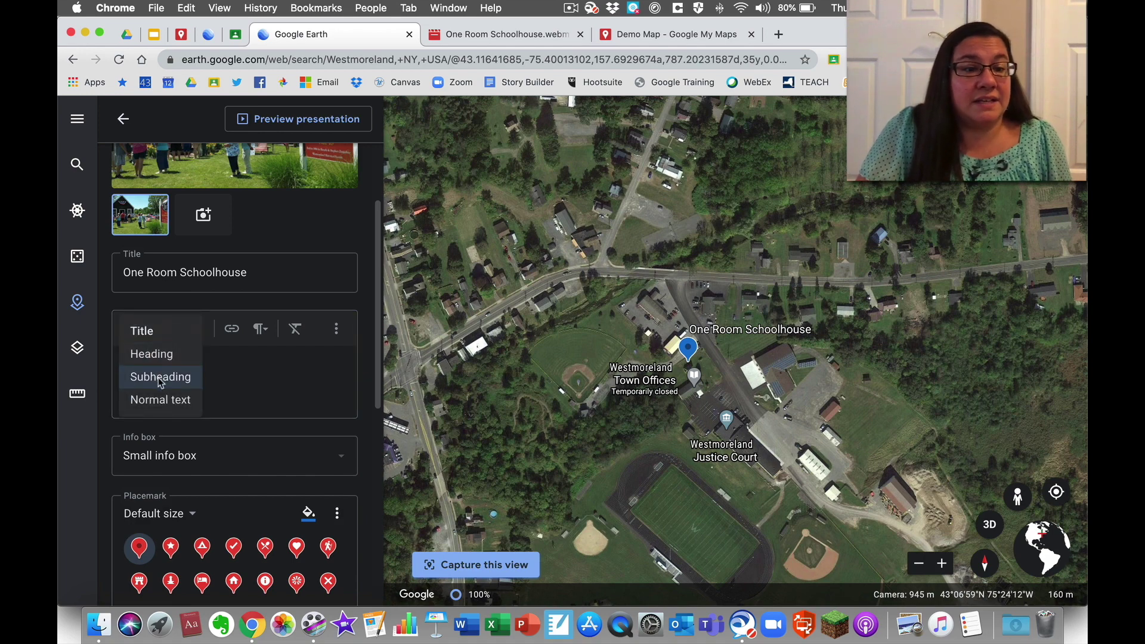
pyautogui.click(223, 365)
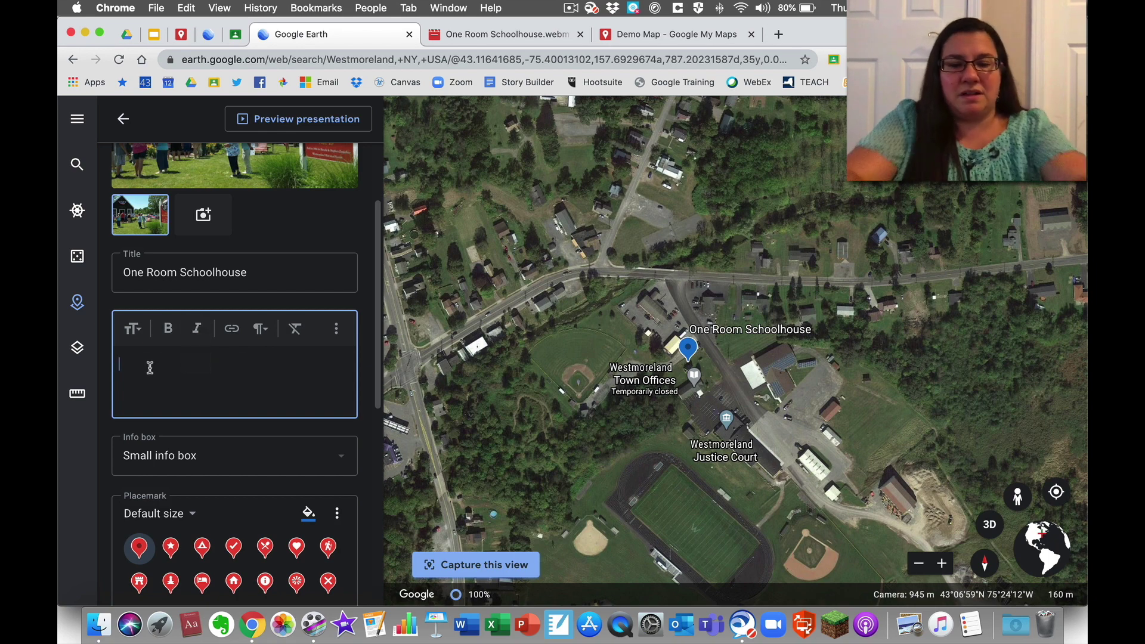
pyautogui.write('One')
pyautogui.press('BackSpace')
pyautogui.press('BackSpace')
pyautogui.press('BackSpace')
# Enter "One Room Schoolhouse" in the placemark's description using the Heading style.
pyautogui.click(132, 328)
pyautogui.click(134, 354)
pyautogui.click(134, 354)
pyautogui.write('One Room Schoolhouse')
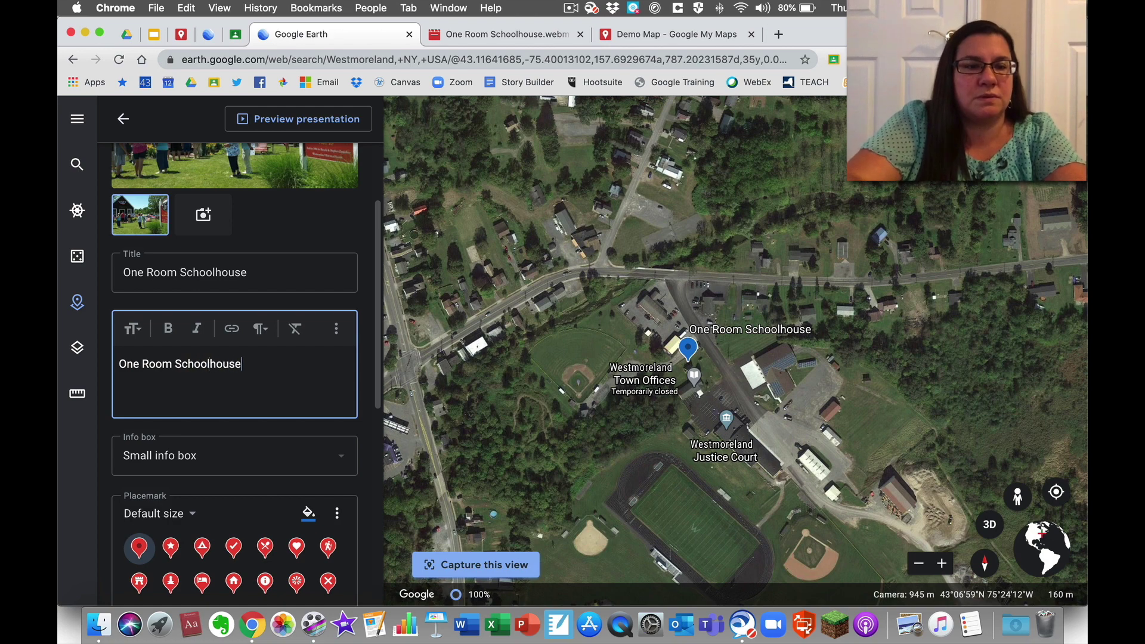
# Change the description's "One Room Schoolhouse" line to Normal text and make it bold.
pyautogui.click(132, 328)
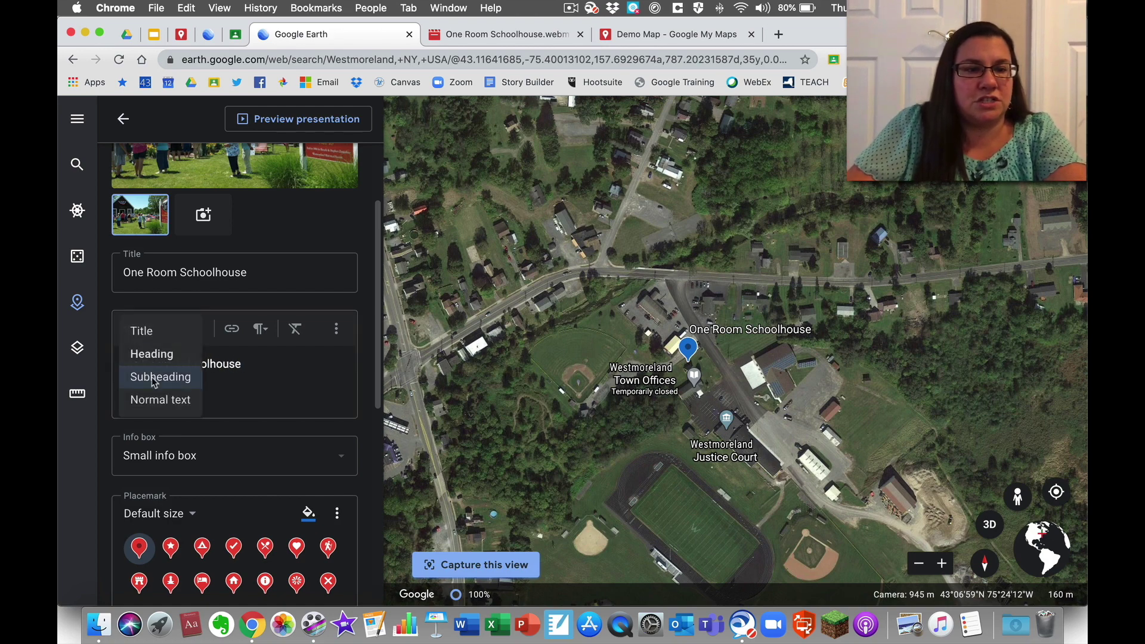
pyautogui.click(155, 396)
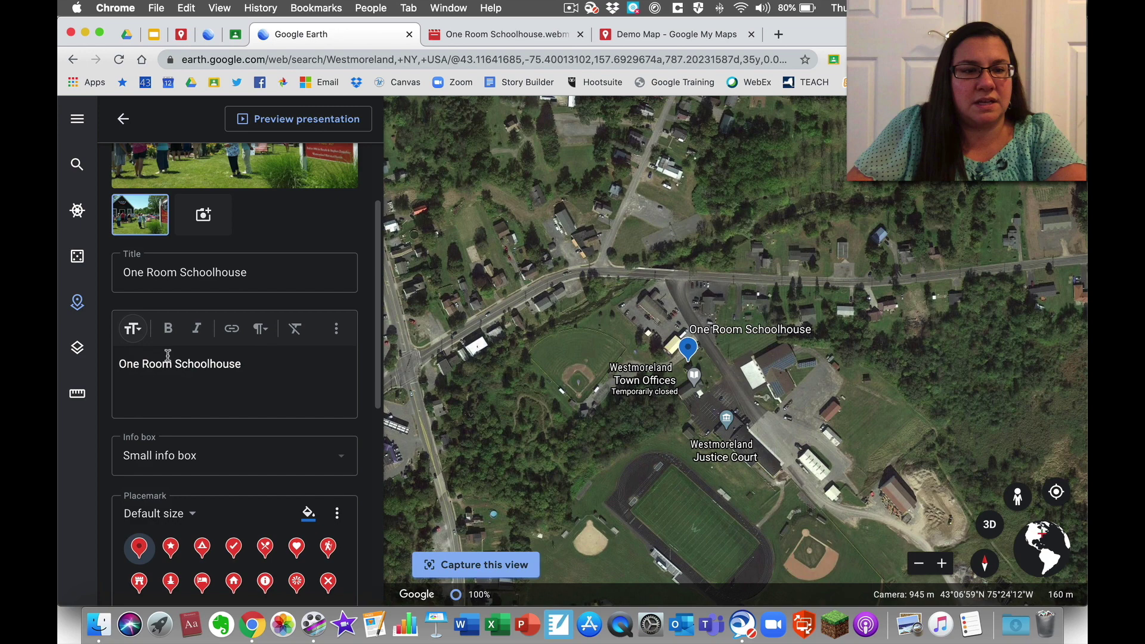
pyautogui.moveTo(241, 363); pyautogui.dragTo(114, 356)
pyautogui.click(168, 328)
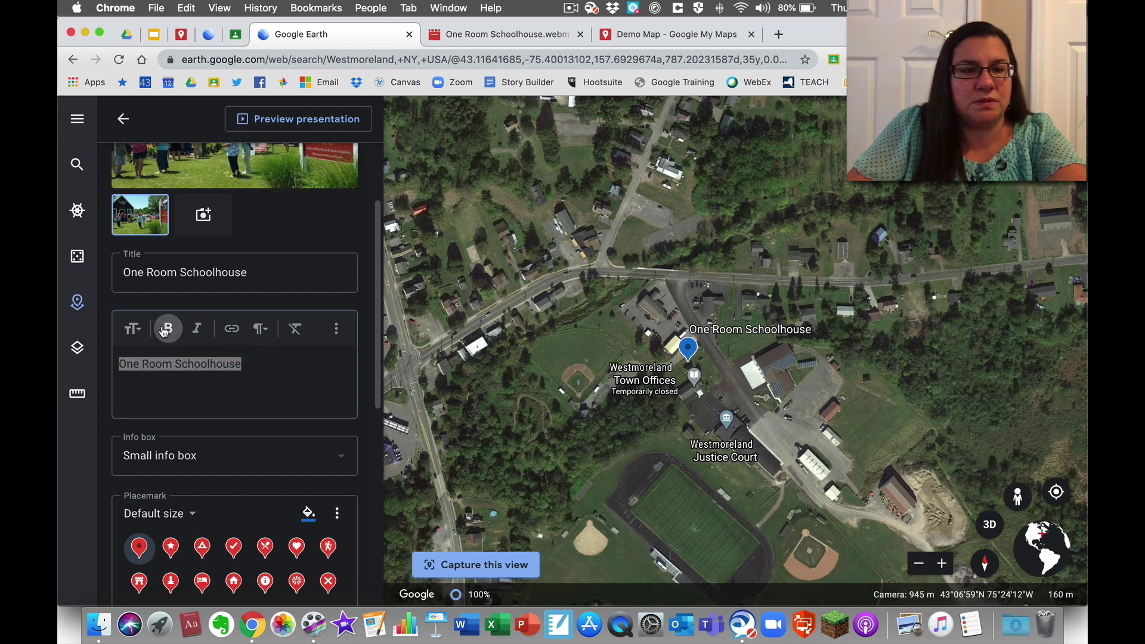
# Below the bold line, add the normal text "Come here on a field trip. For more information, visit our website.".
pyautogui.click(139, 380)
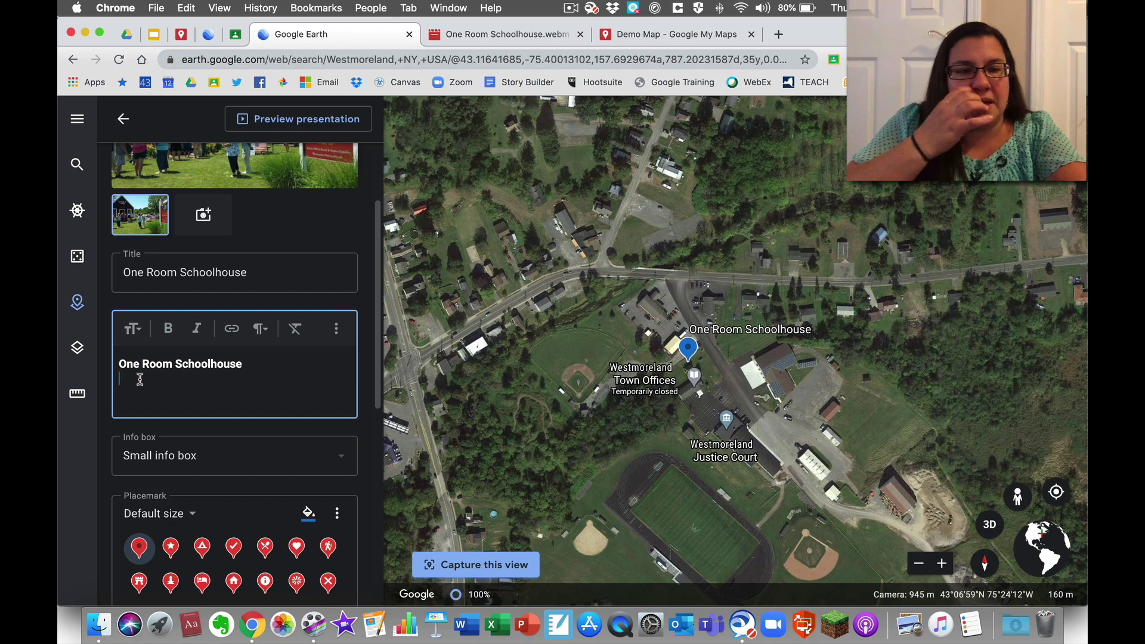
pyautogui.click(132, 328)
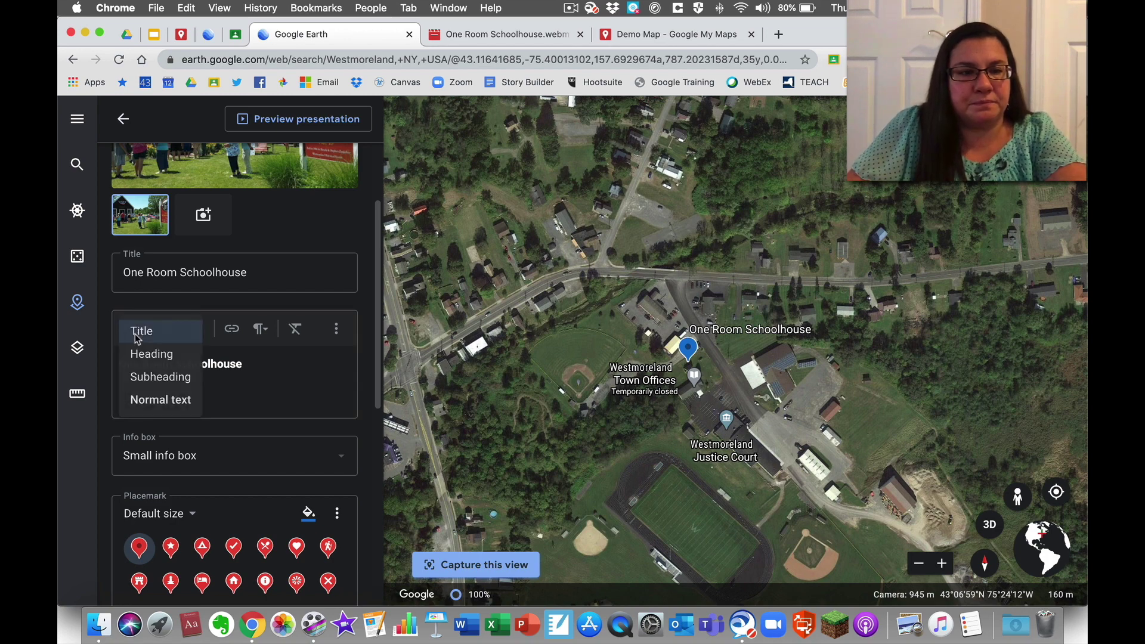
pyautogui.click(149, 398)
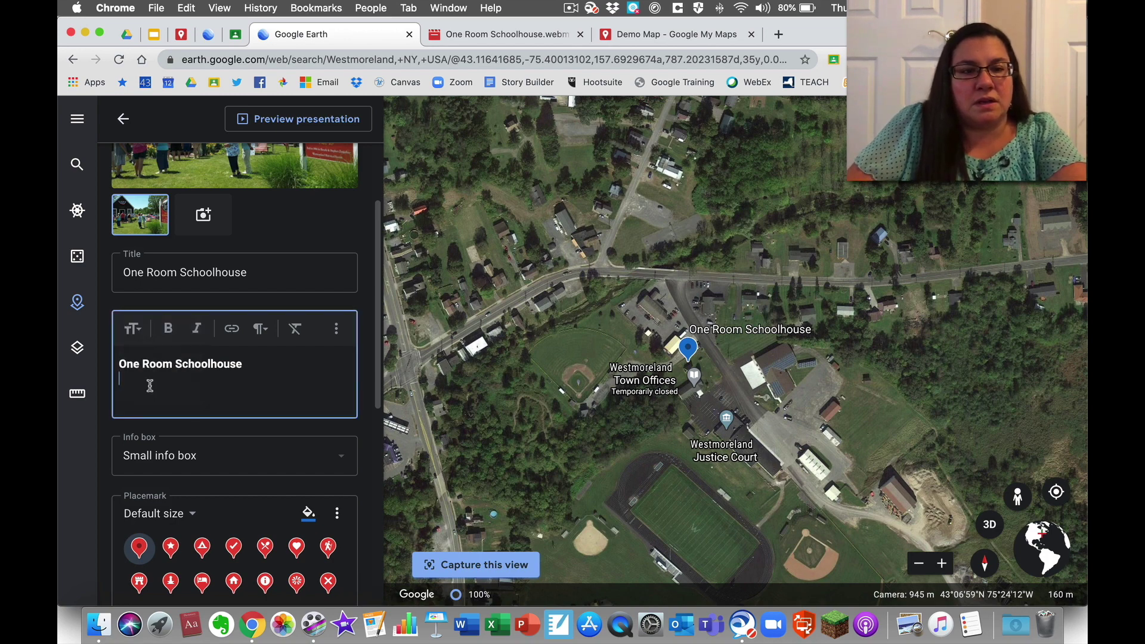
pyautogui.write('Co')
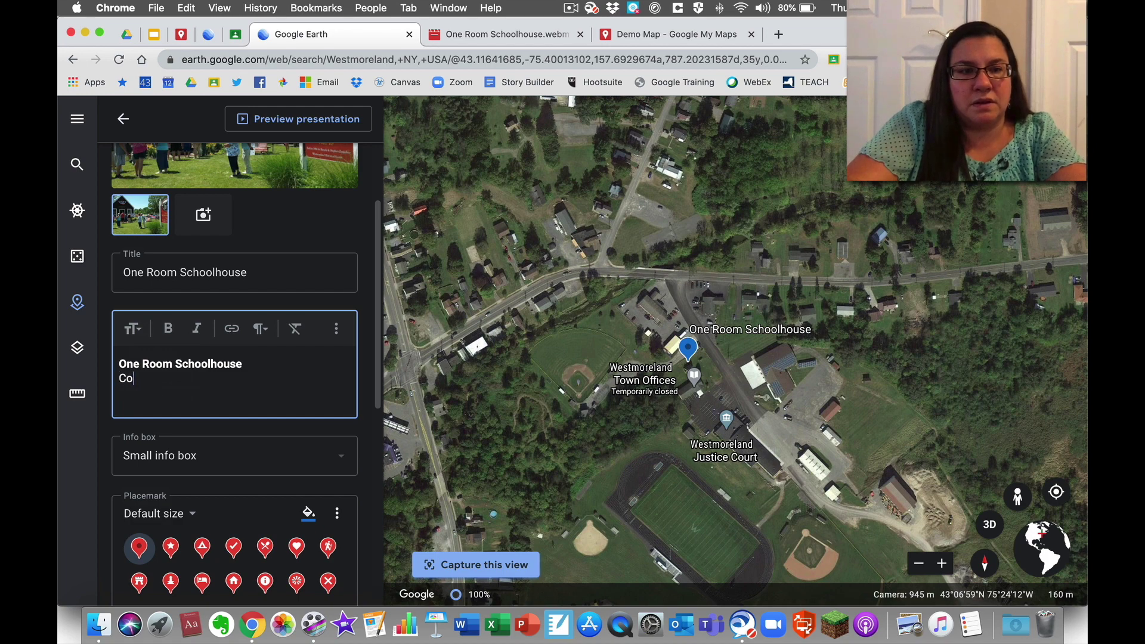
pyautogui.write('me here on a field tr')
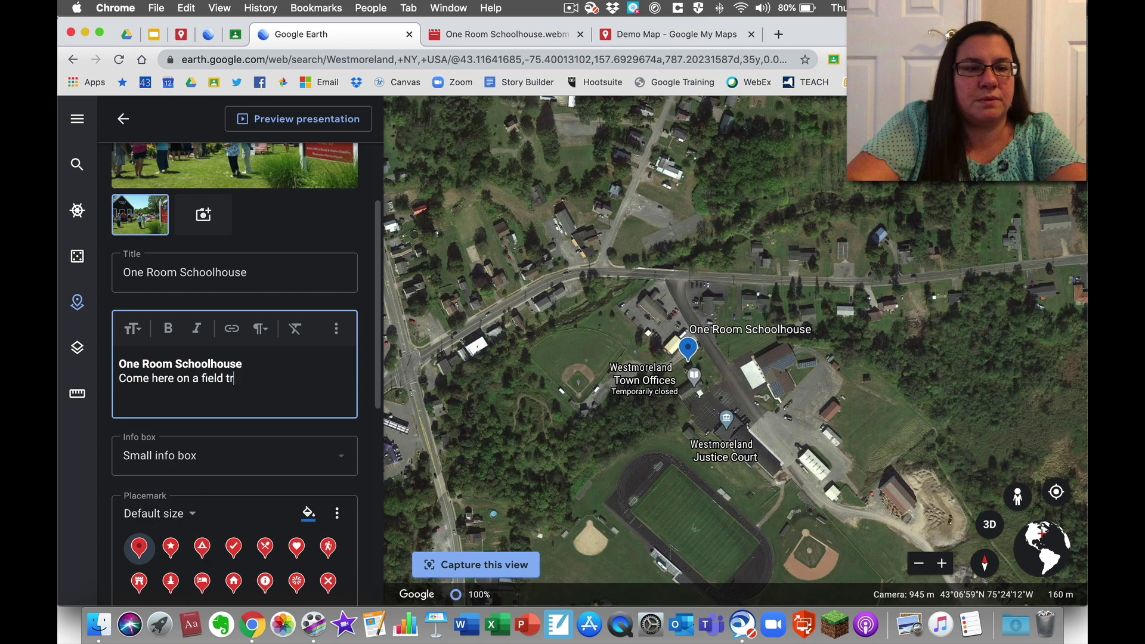
pyautogui.write('ip. For')
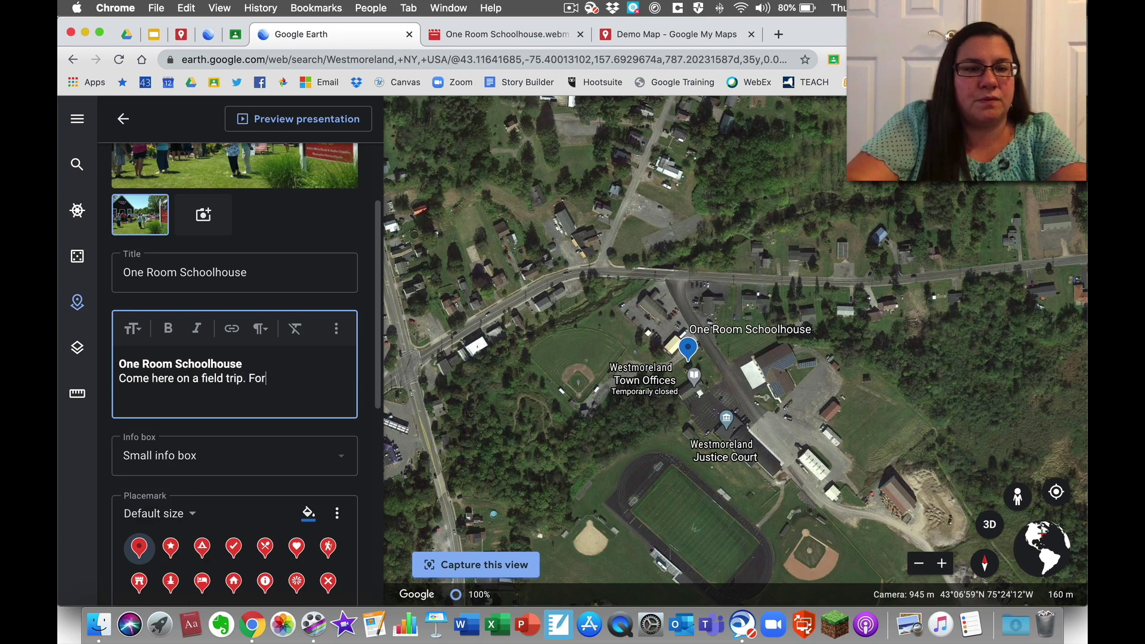
pyautogui.write(' more infor')
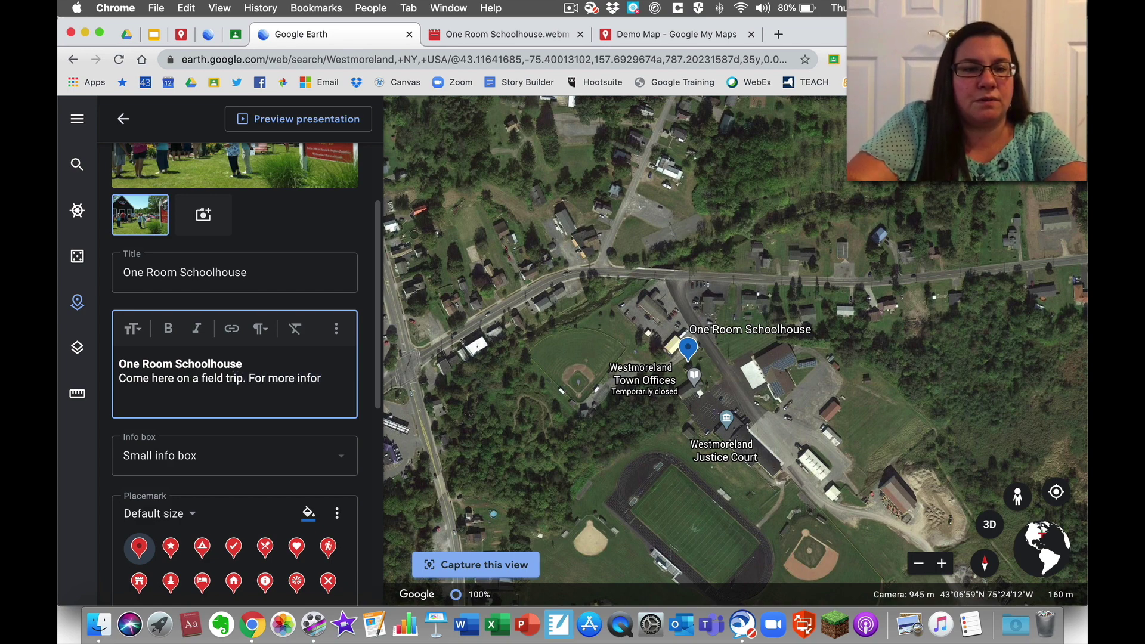
pyautogui.write('mation, visit our website.')
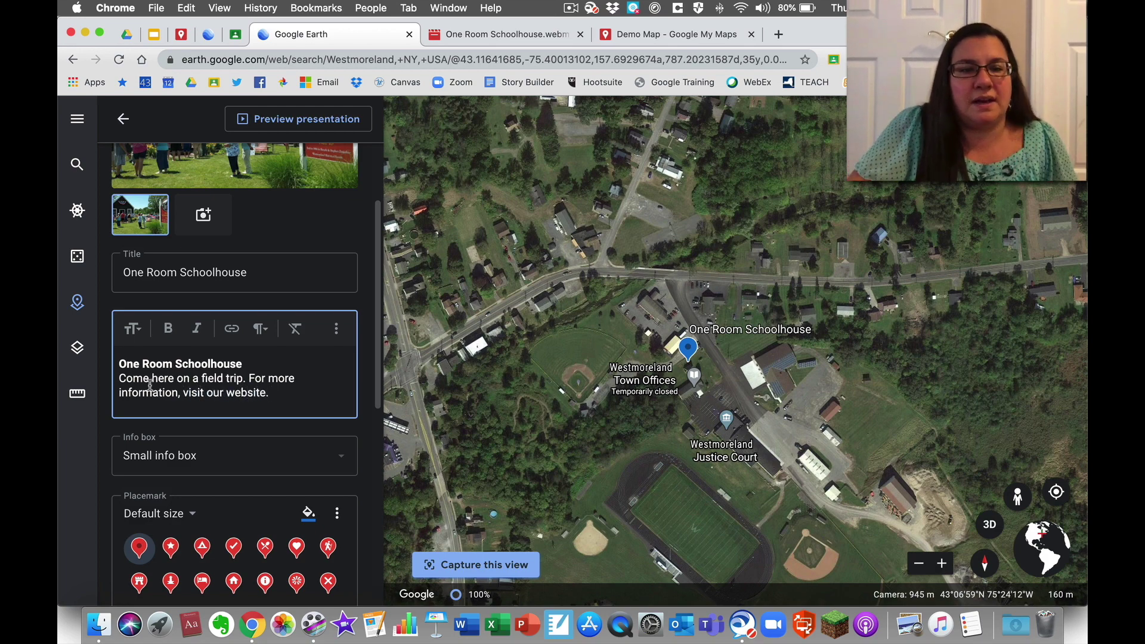
# View the link options for the word "website" in the description without creating a link.
pyautogui.moveTo(227, 394); pyautogui.dragTo(262, 399)
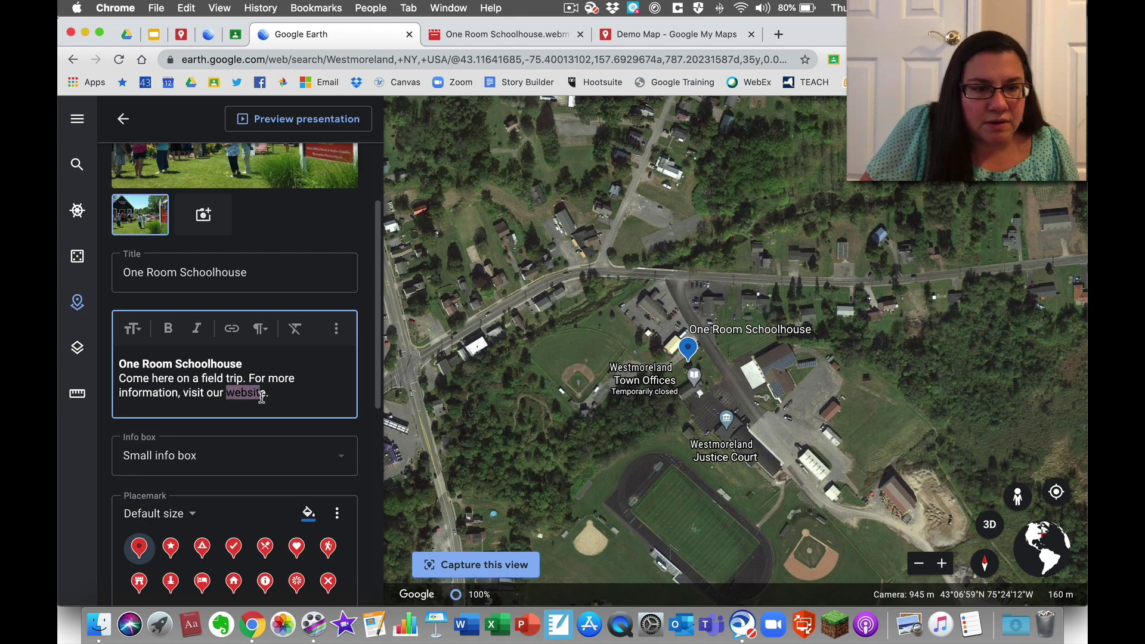
pyautogui.click(234, 329)
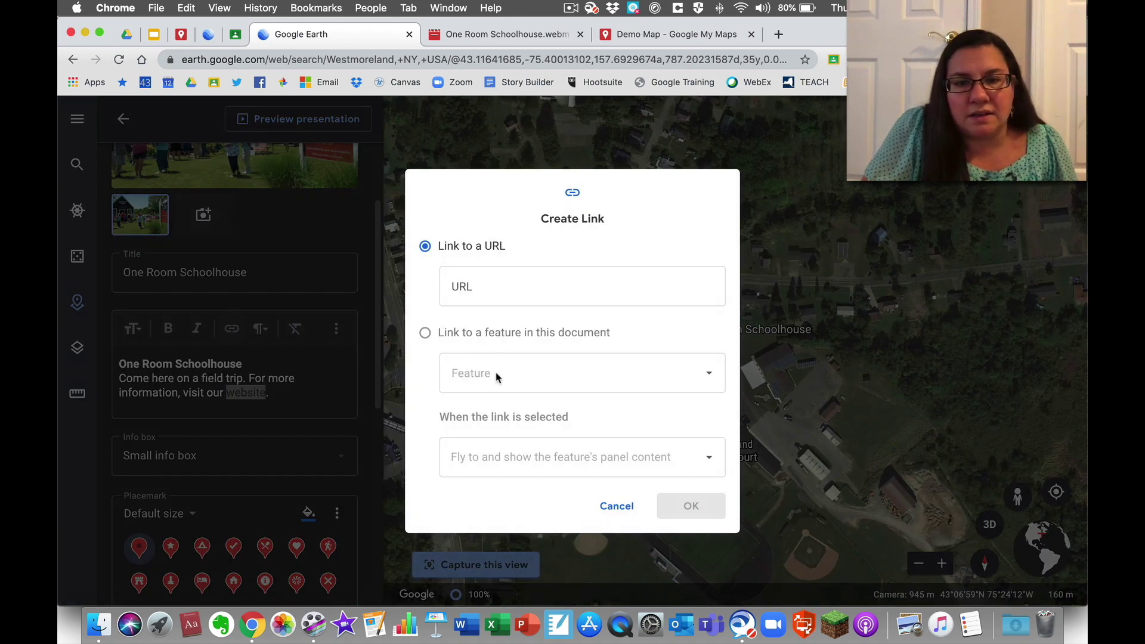
pyautogui.click(489, 285)
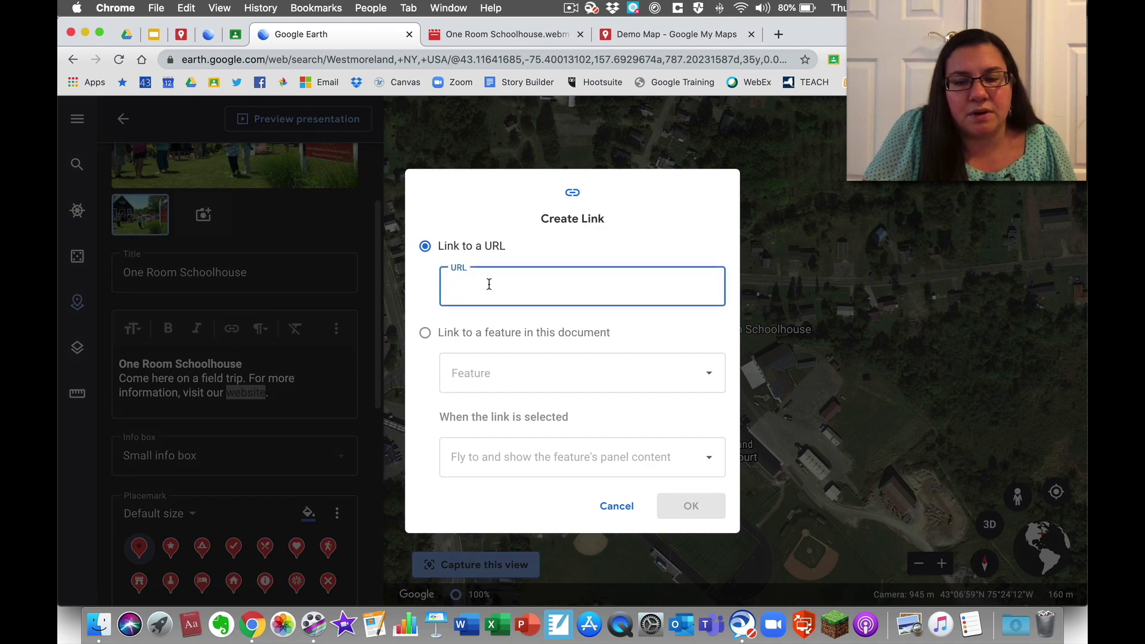
pyautogui.click(616, 506)
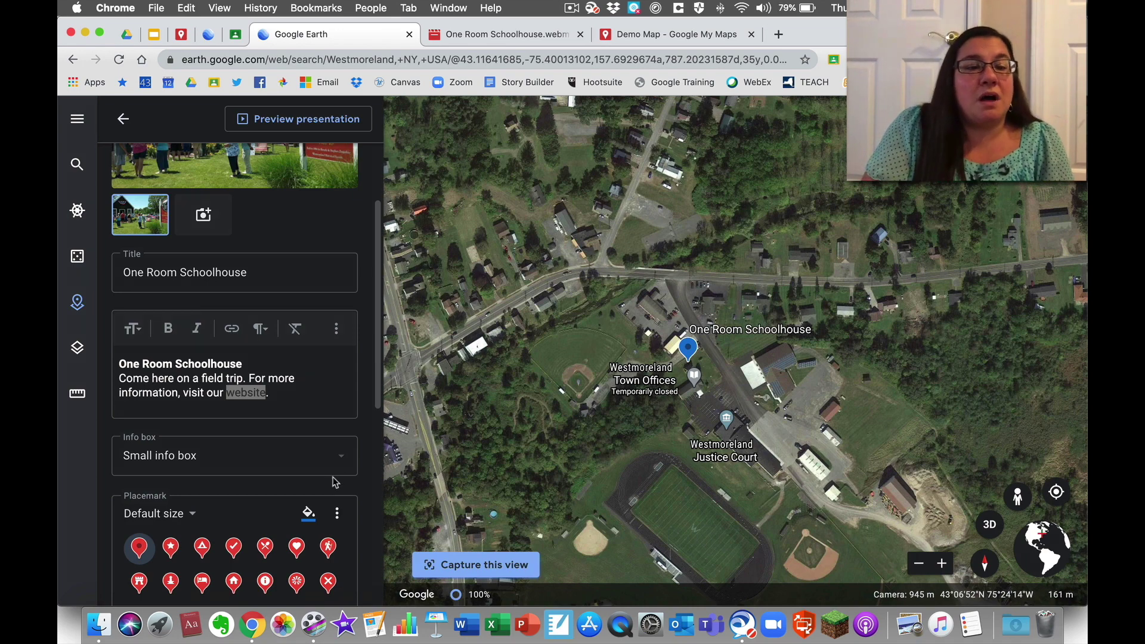
# Set the One Room Schoolhouse placemark to show a large info box.
pyautogui.click(343, 460)
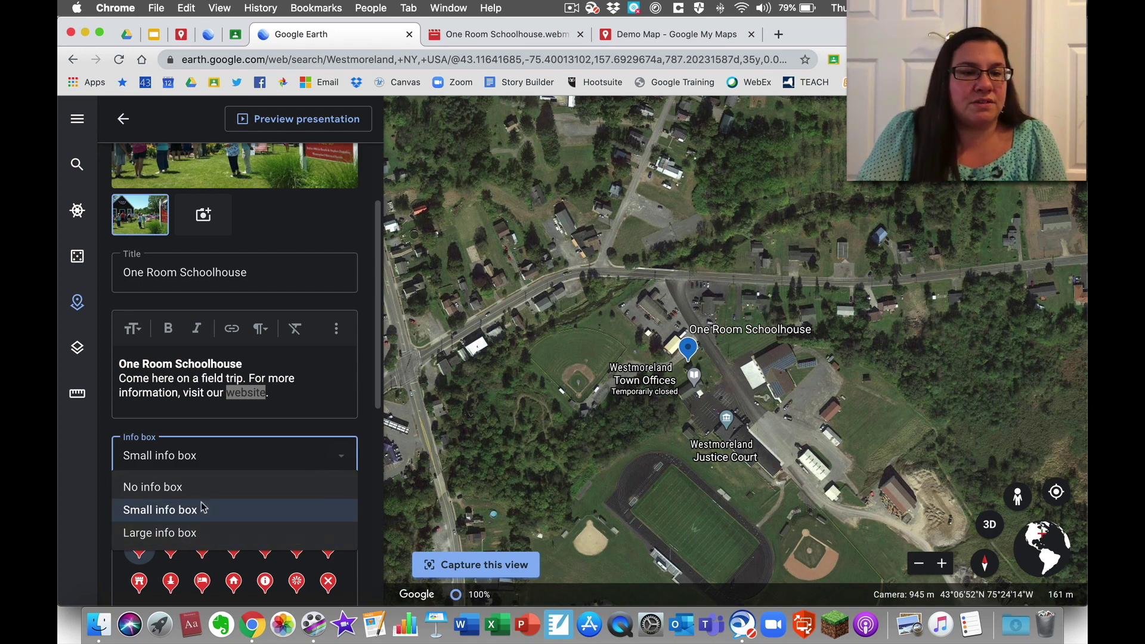
pyautogui.click(183, 533)
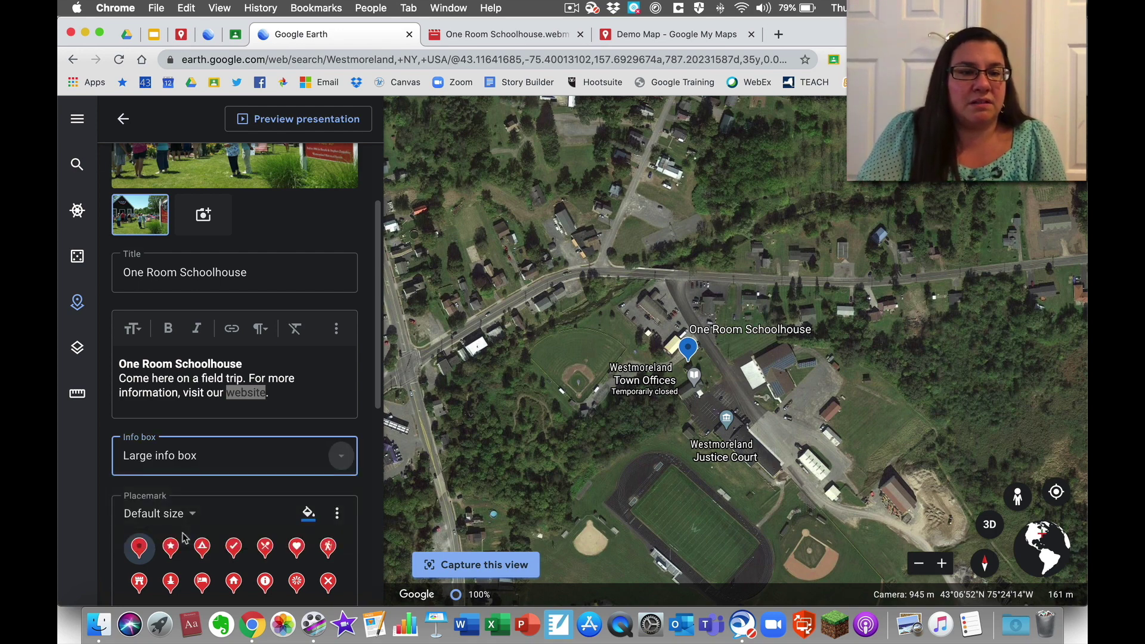
pyautogui.scroll(-3, 260, 379)
pyautogui.click(269, 367)
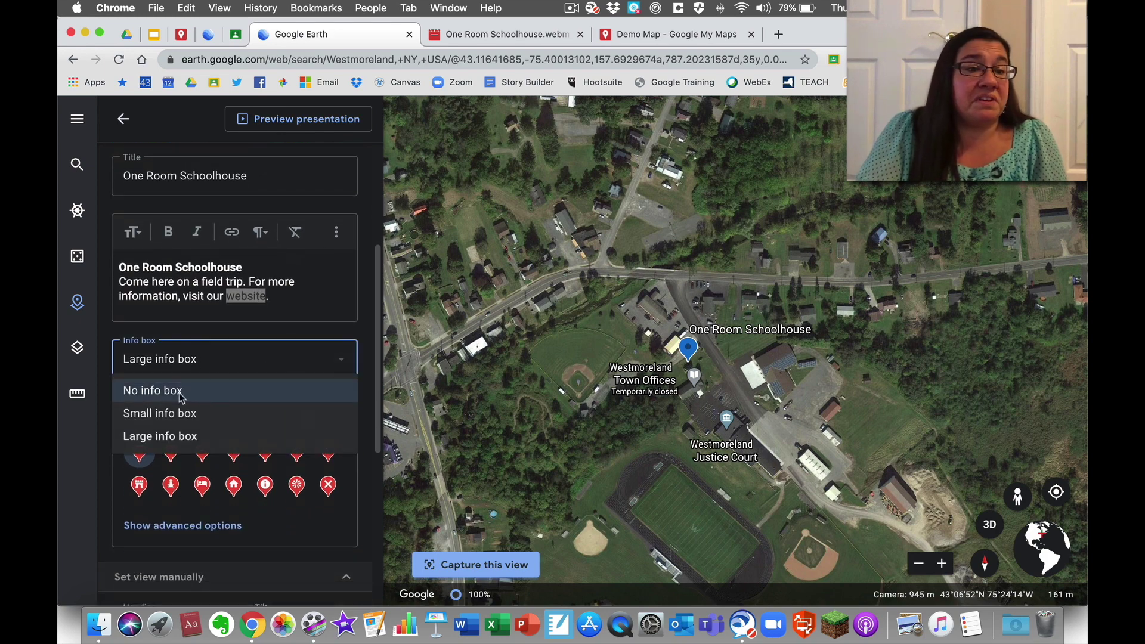
pyautogui.click(275, 355)
# Expand the placemark's advanced options and make both the label and the placemark icon purple.
pyautogui.scroll(-3, 264, 371)
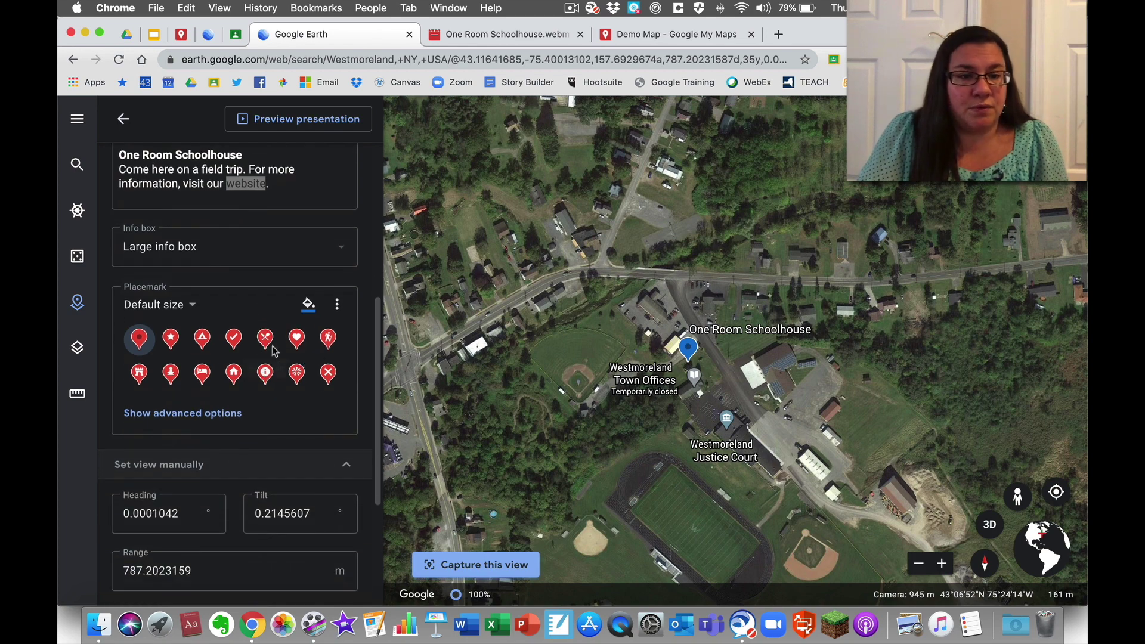
pyautogui.click(203, 419)
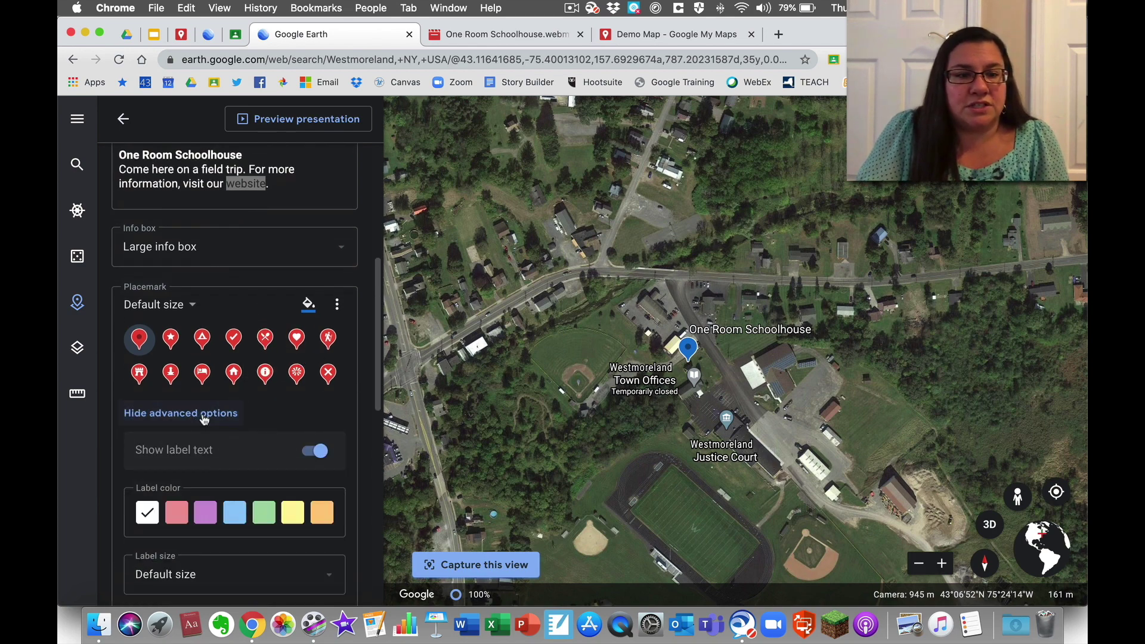
pyautogui.scroll(-2, 203, 419)
pyautogui.click(179, 421)
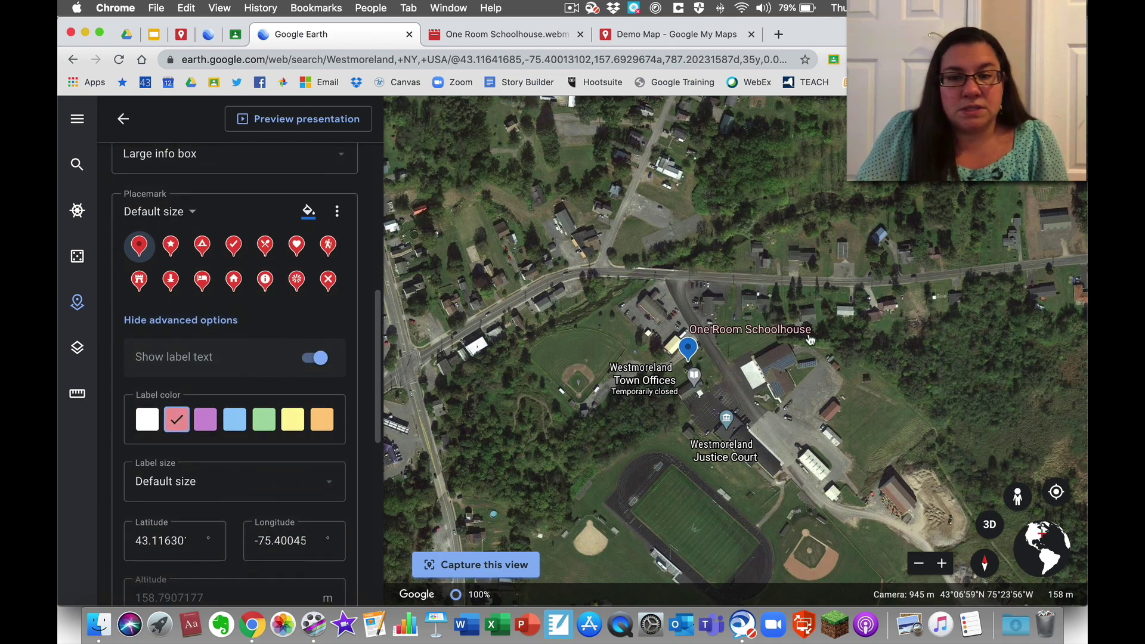
pyautogui.click(147, 420)
pyautogui.click(205, 420)
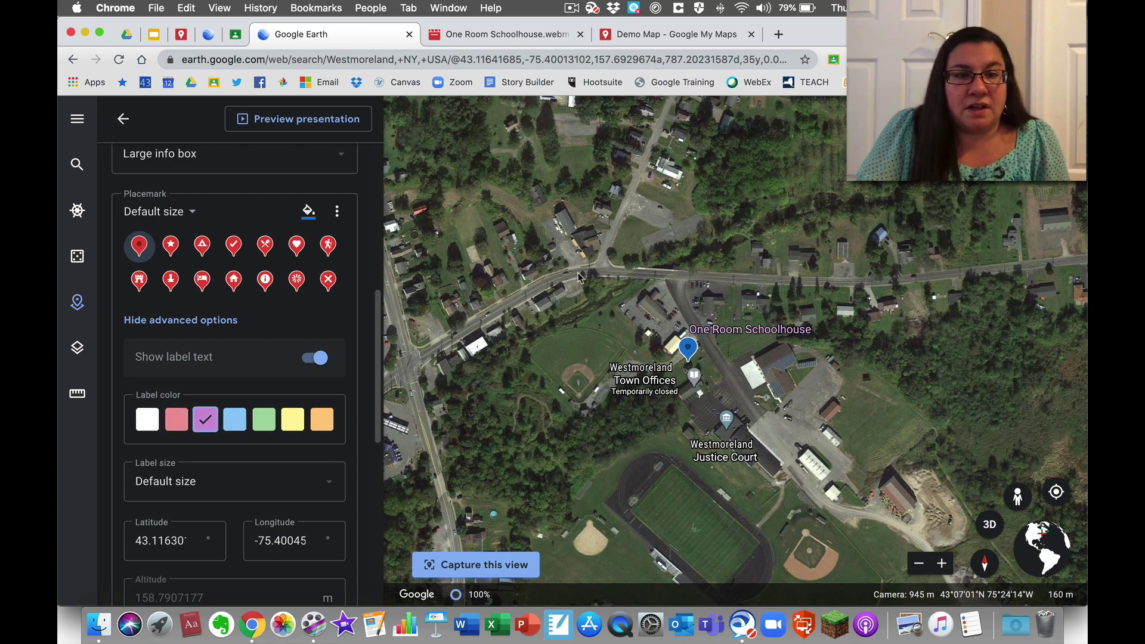
pyautogui.click(307, 212)
pyautogui.click(342, 223)
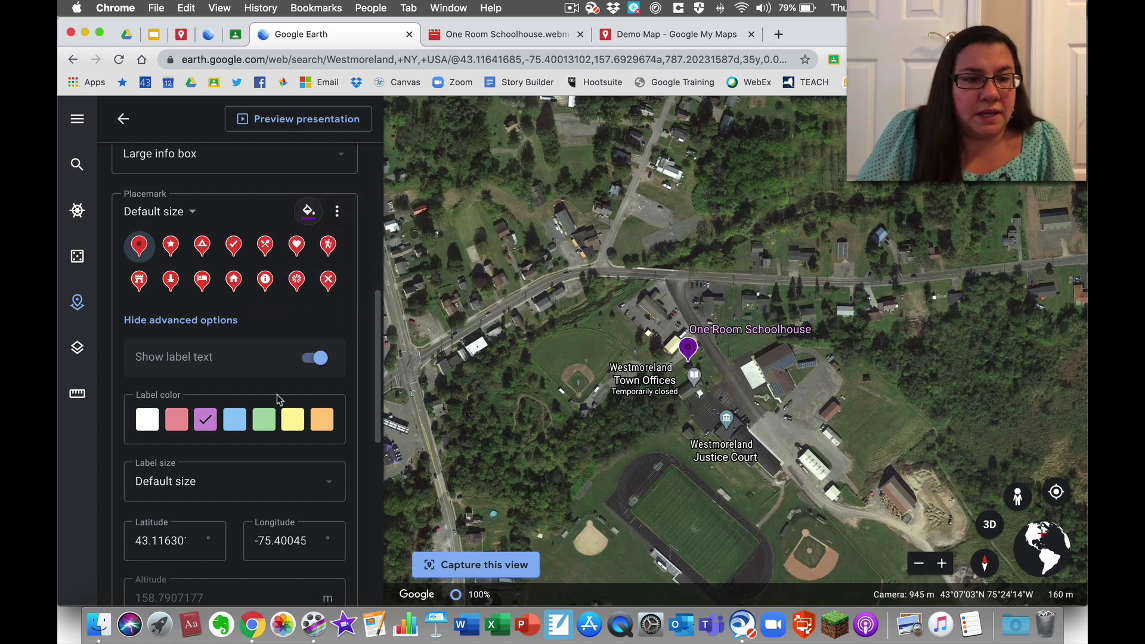
# Set the label size of the One Room Schoolhouse placemark to Large.
pyautogui.scroll(-3, 280, 399)
pyautogui.click(322, 383)
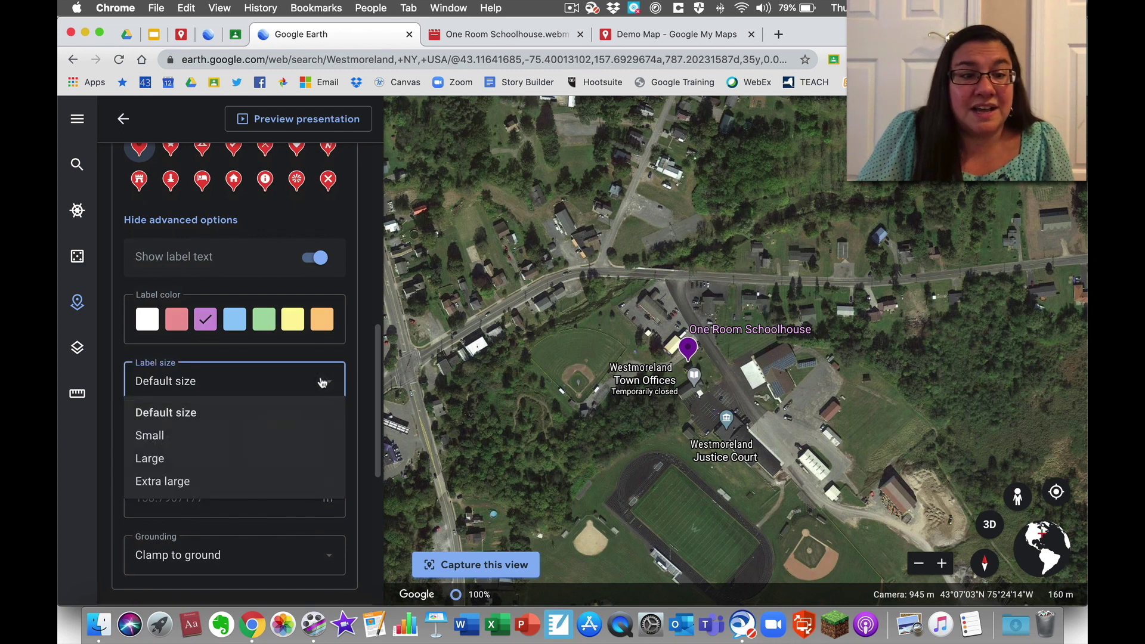
pyautogui.click(158, 458)
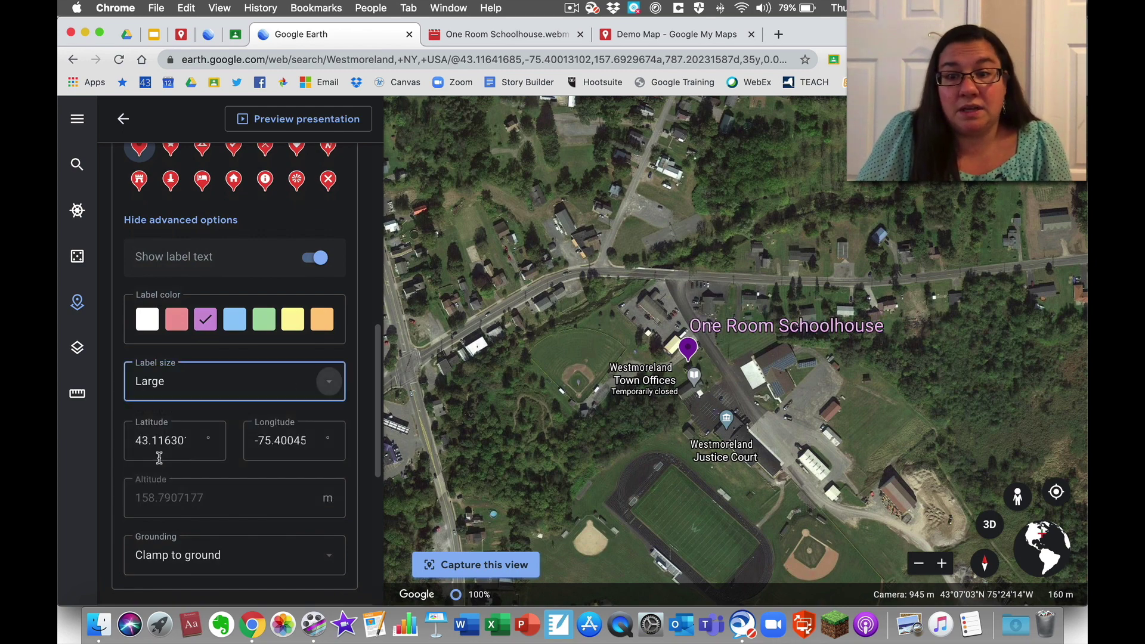
pyautogui.click(209, 374)
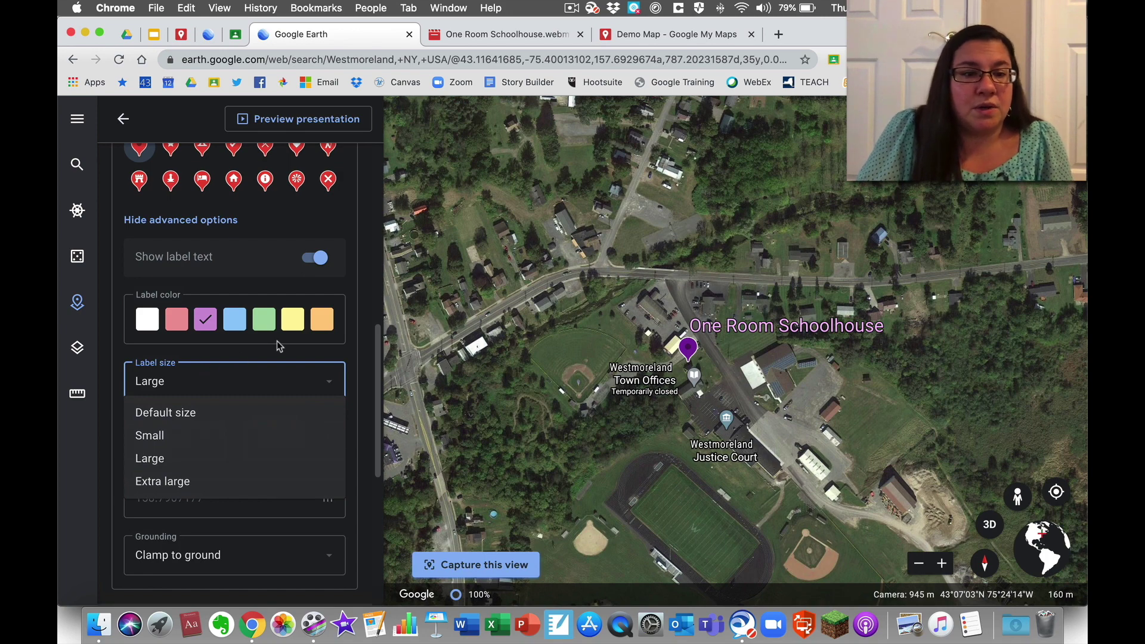
pyautogui.click(242, 360)
# Look through the placemark's grounding options and leave the grounding and label size settings as they are.
pyautogui.scroll(-3, 239, 357)
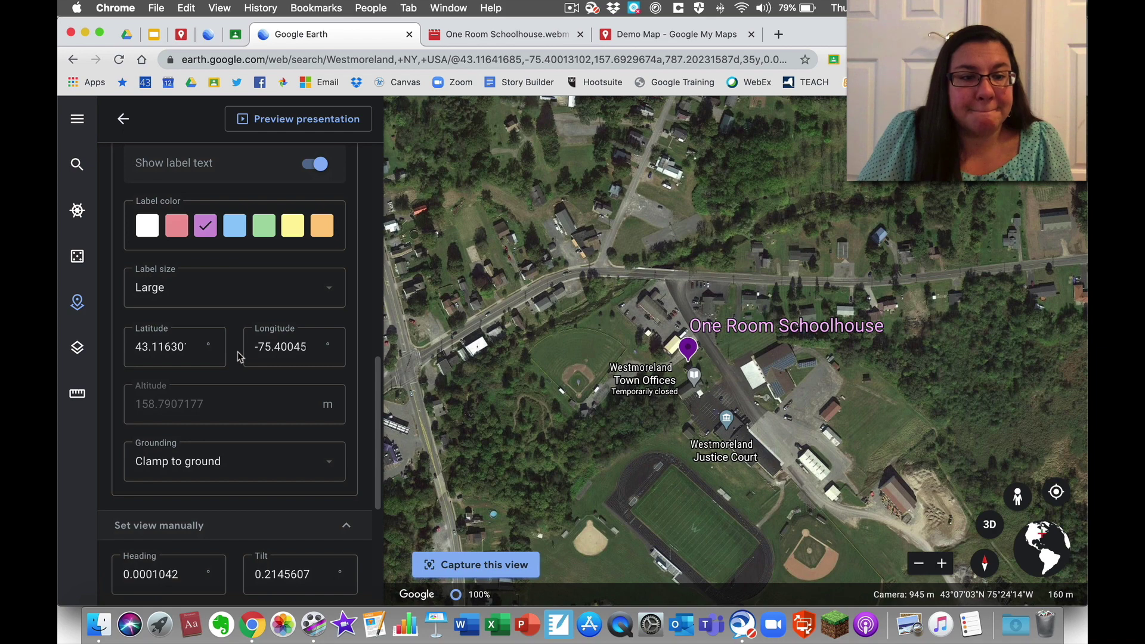
pyautogui.scroll(-2, 239, 357)
pyautogui.click(308, 413)
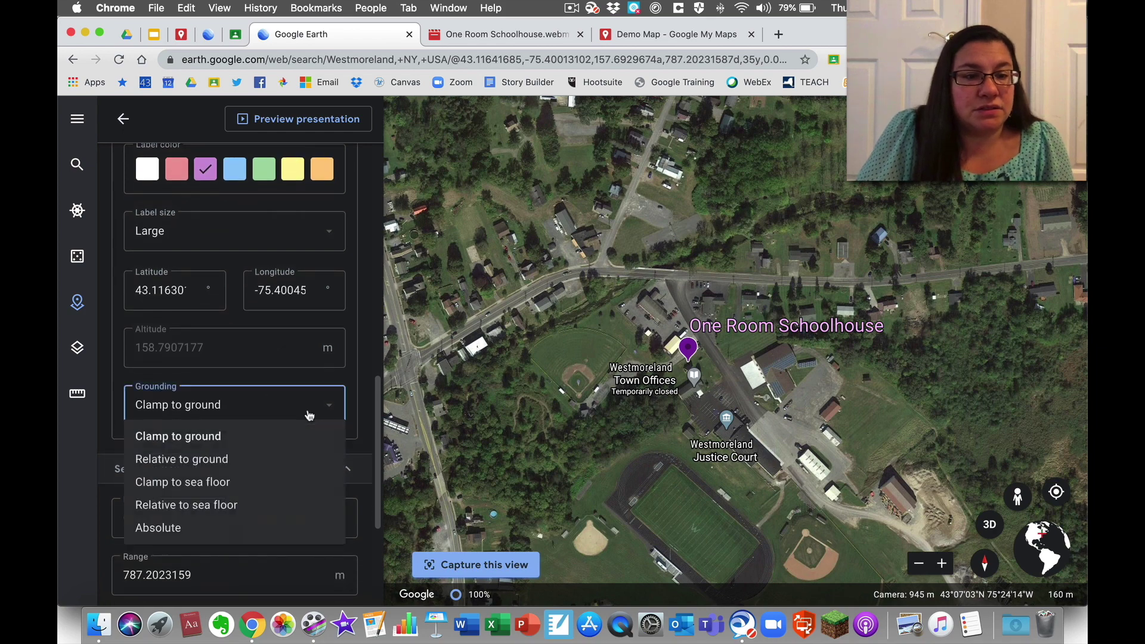
pyautogui.rightClick(290, 330)
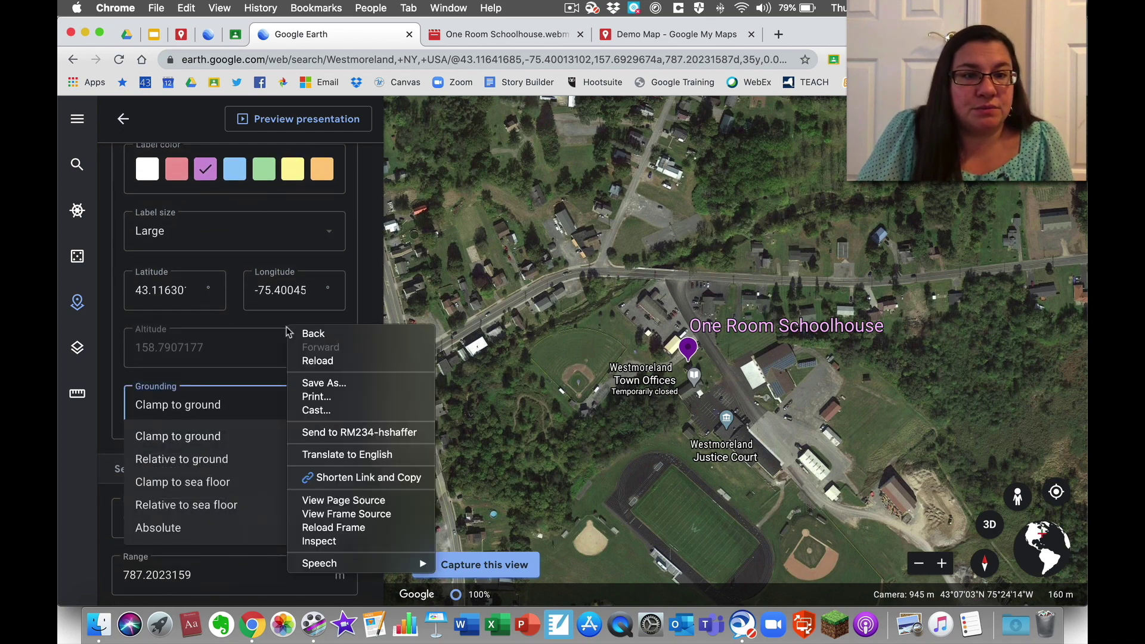
pyautogui.click(268, 272)
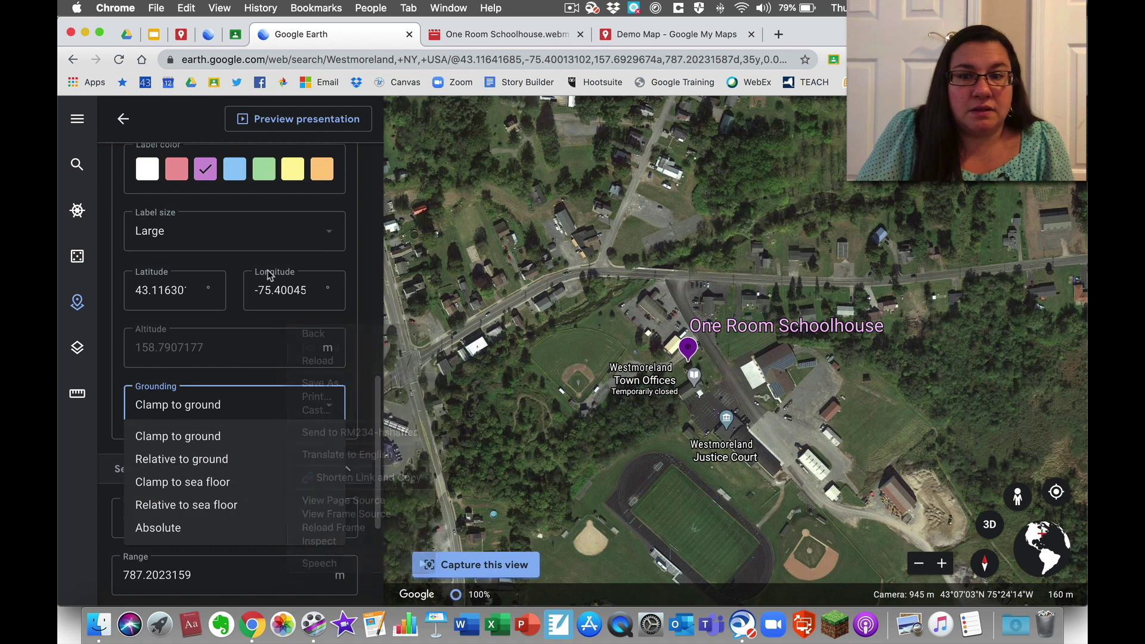
pyautogui.click(269, 228)
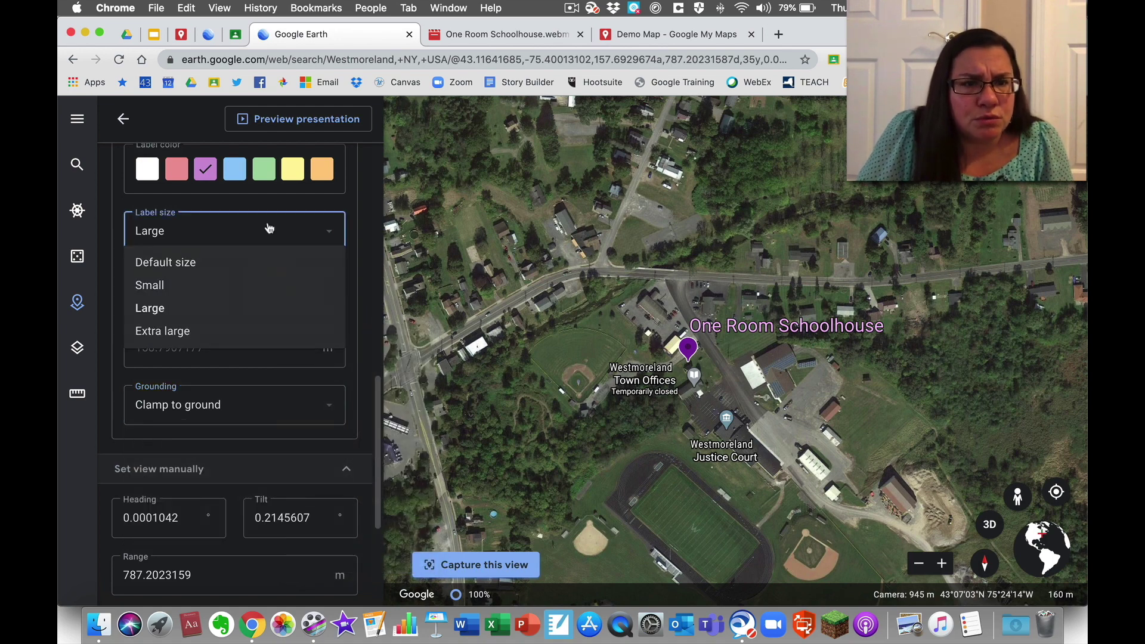
pyautogui.click(347, 206)
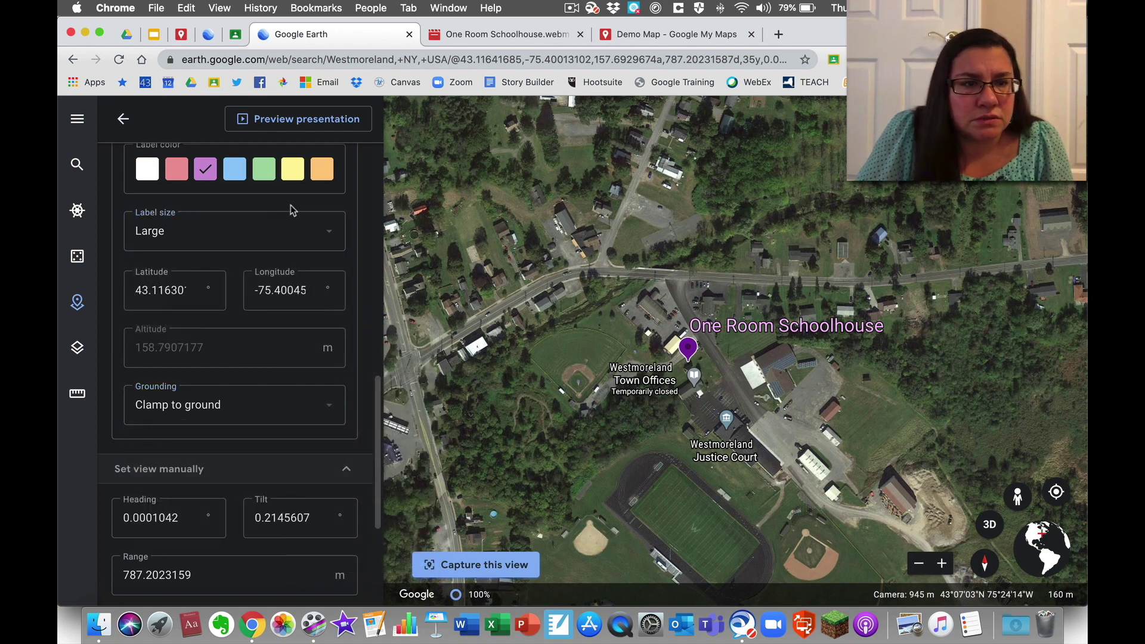
# Search the additional placemark icons for "school" and apply the icon showing two people.
pyautogui.scroll(5, 302, 217)
pyautogui.scroll(3, 302, 219)
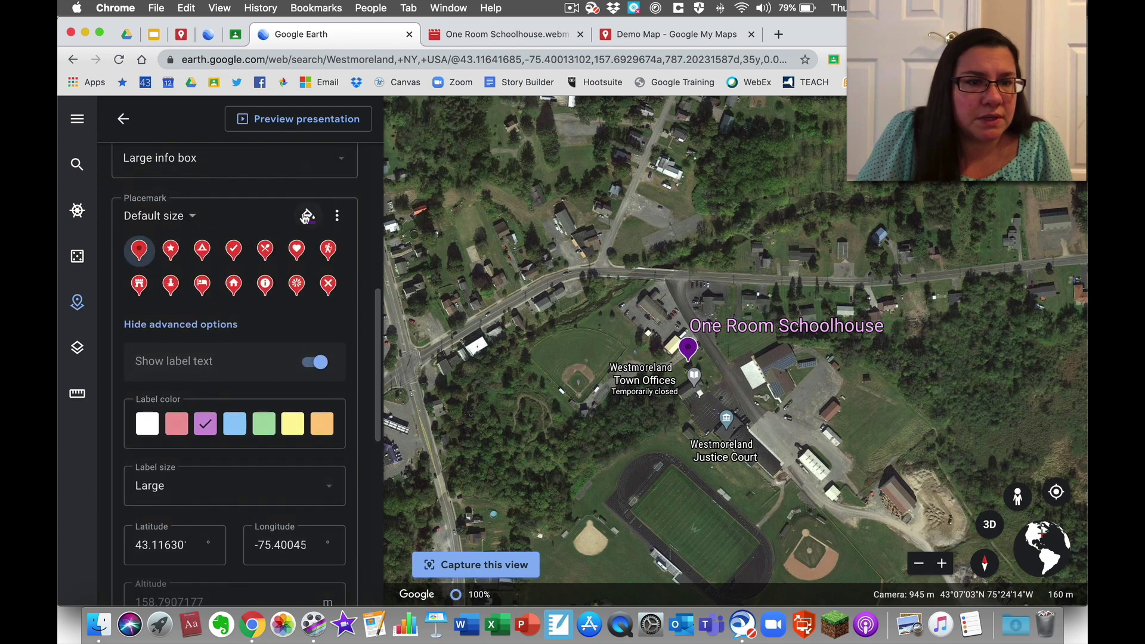
pyautogui.click(339, 262)
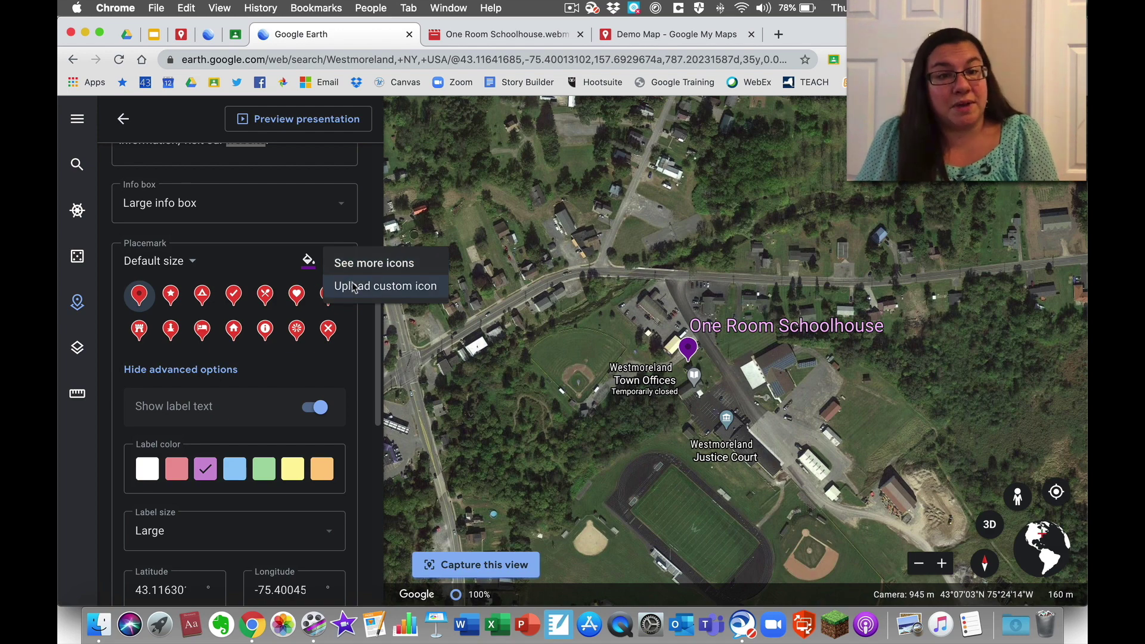
pyautogui.click(384, 271)
pyautogui.write('school')
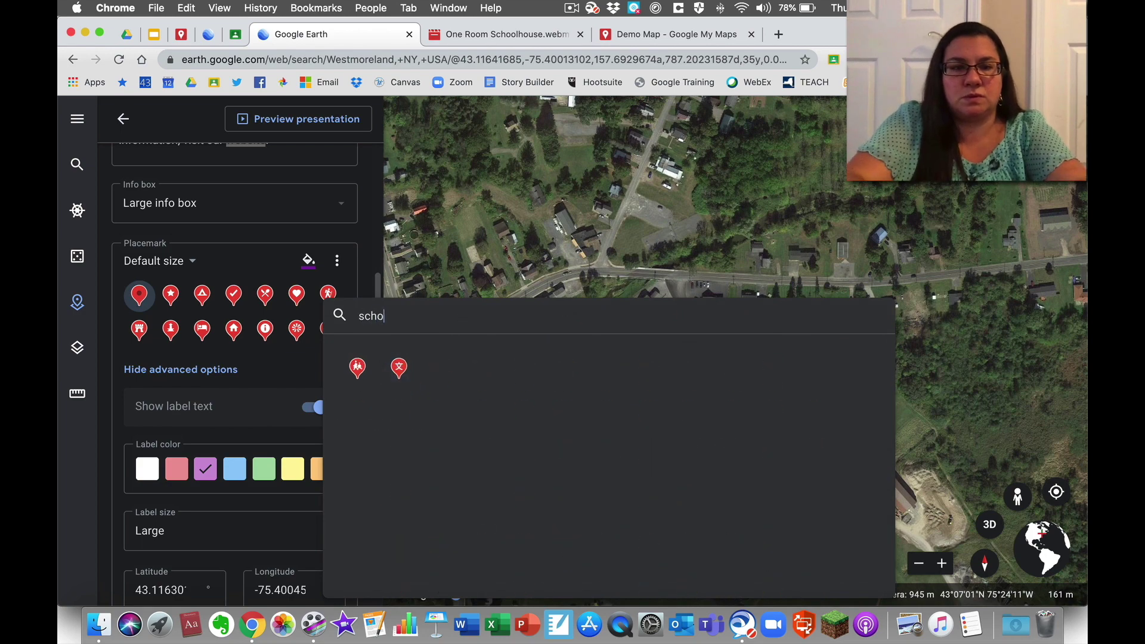
pyautogui.click(358, 371)
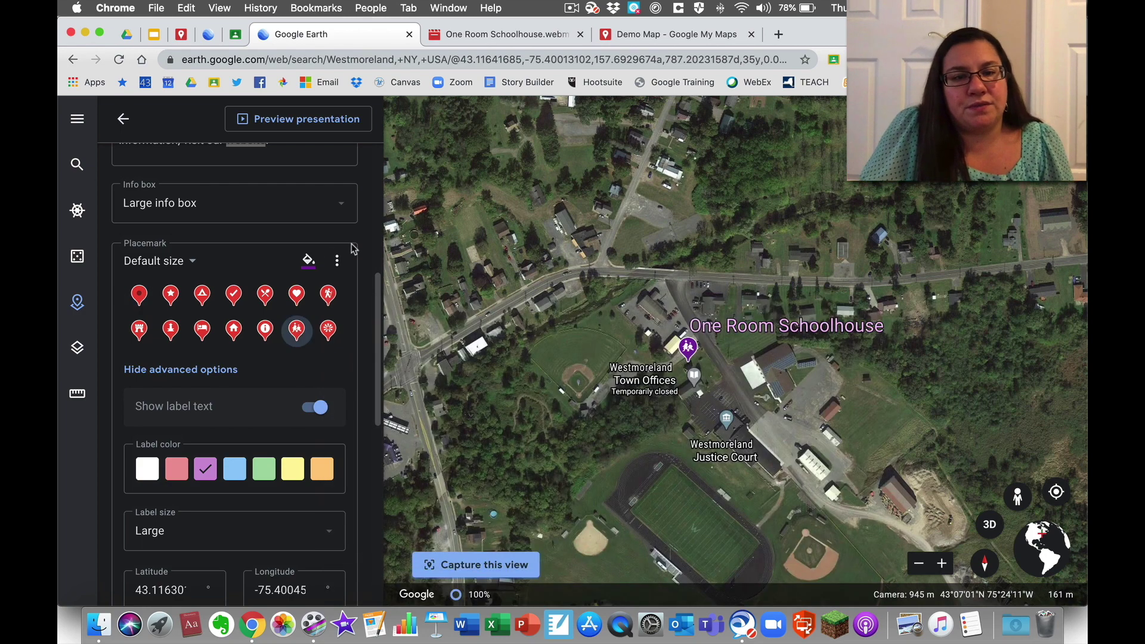
# Tilt the map into a 3D view and enter Street View on the road beside the One Room Schoolhouse placemark.
pyautogui.scroll(-10, 354, 249)
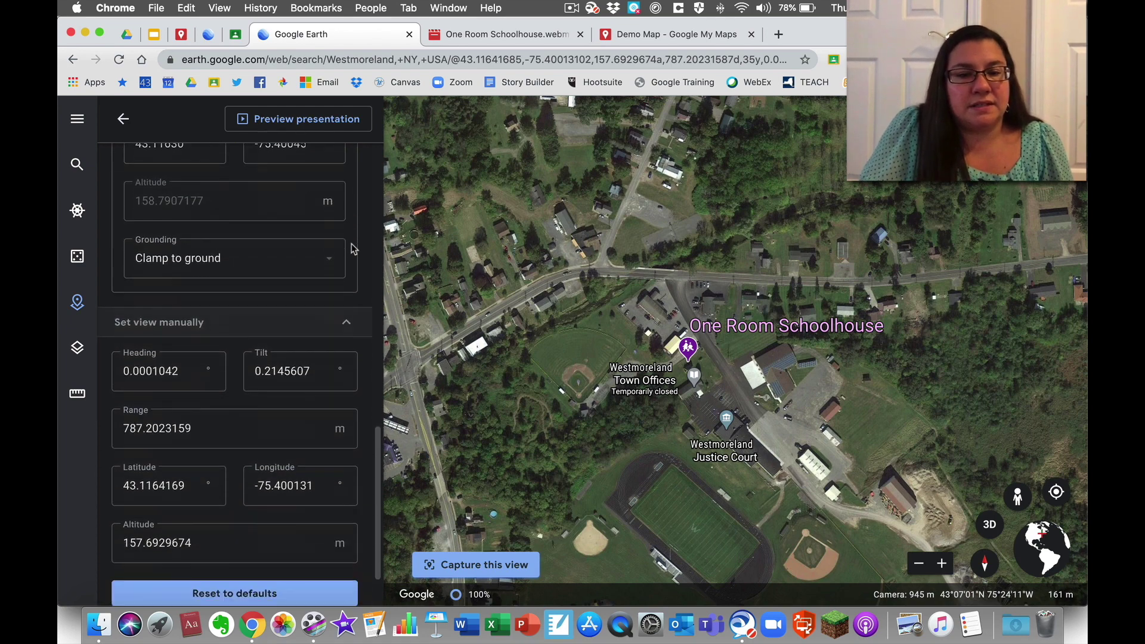
pyautogui.scroll(-2, 353, 249)
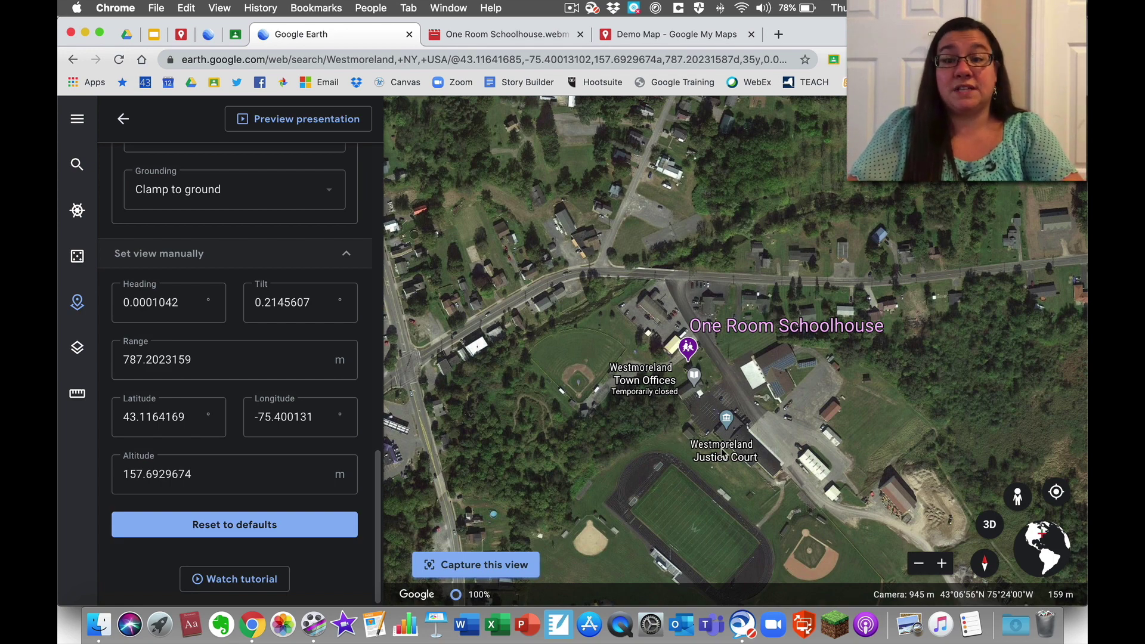
pyautogui.moveTo(734, 416); pyautogui.dragTo(571, 248)
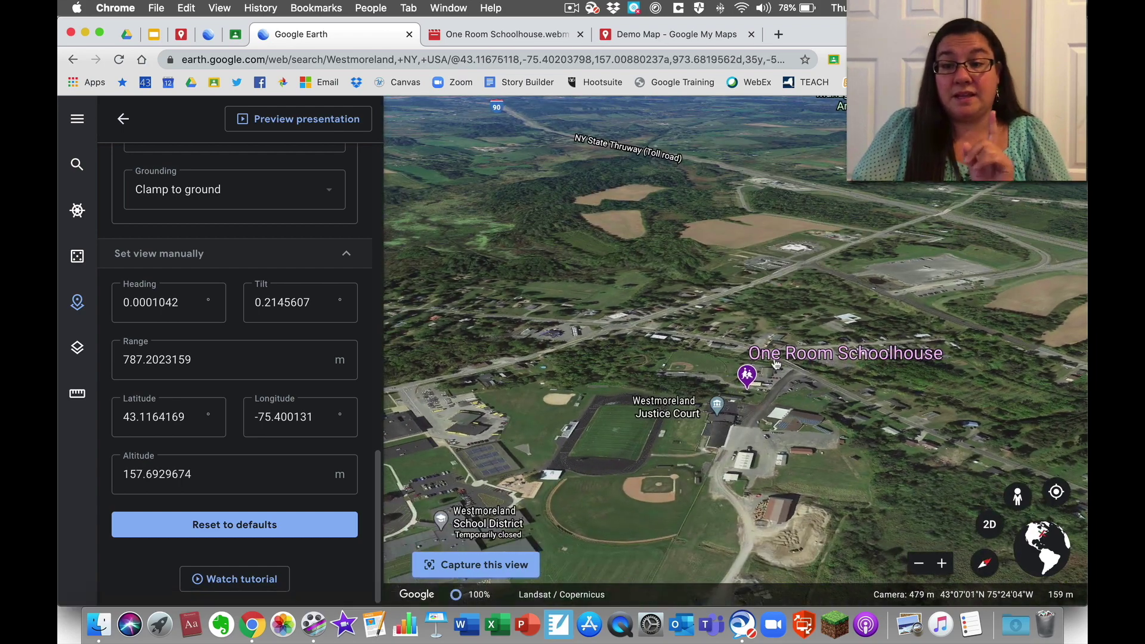
pyautogui.moveTo(1017, 496); pyautogui.dragTo(770, 395)
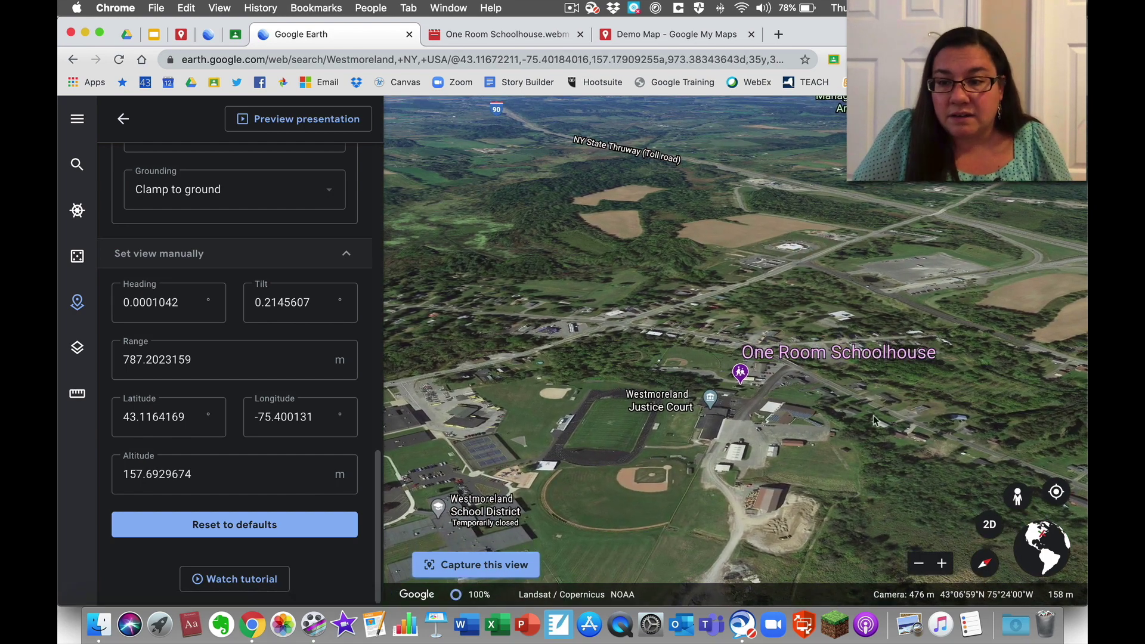
pyautogui.moveTo(1006, 495); pyautogui.dragTo(753, 390)
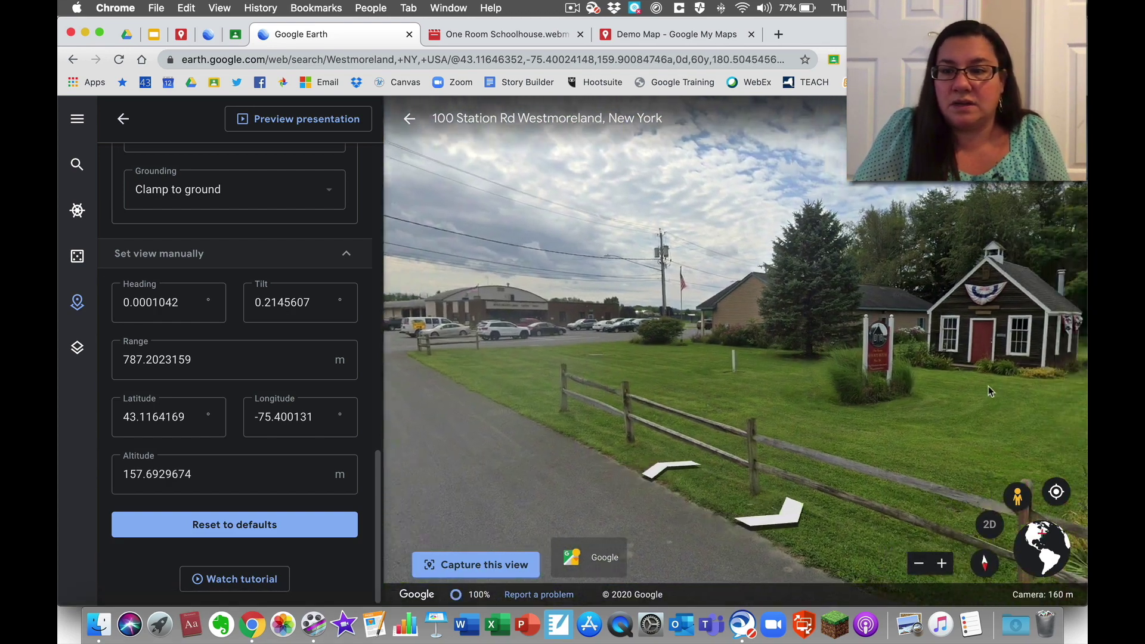
# Turn the Street View to face the schoolhouse, capture it as the placemark's view, and return to the project overview.
pyautogui.moveTo(860, 396); pyautogui.dragTo(818, 396)
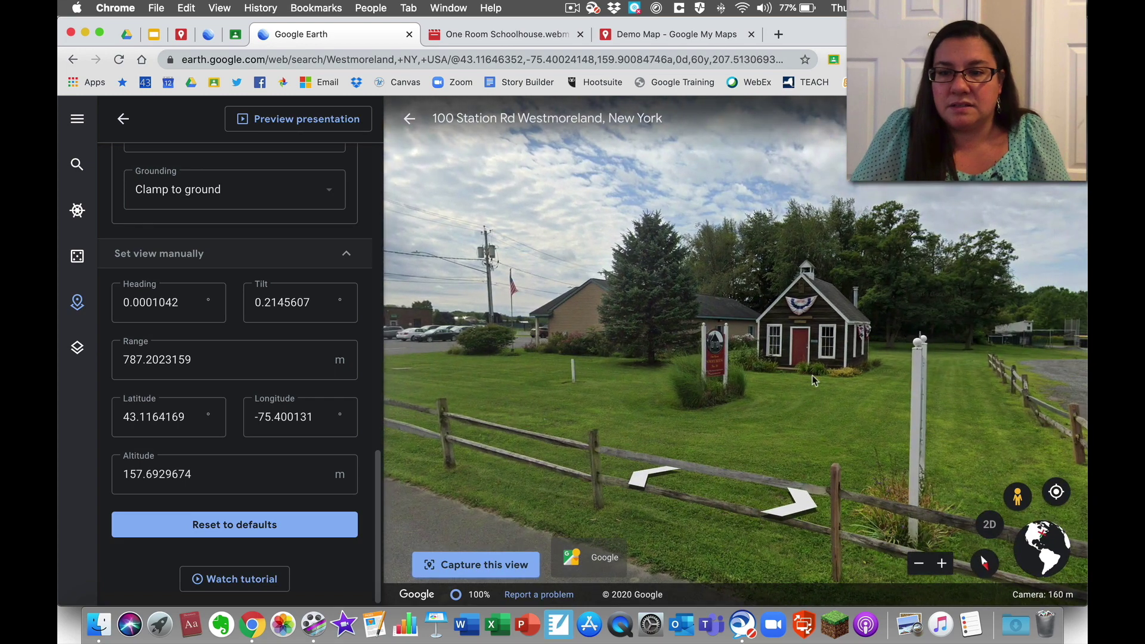
pyautogui.click(510, 560)
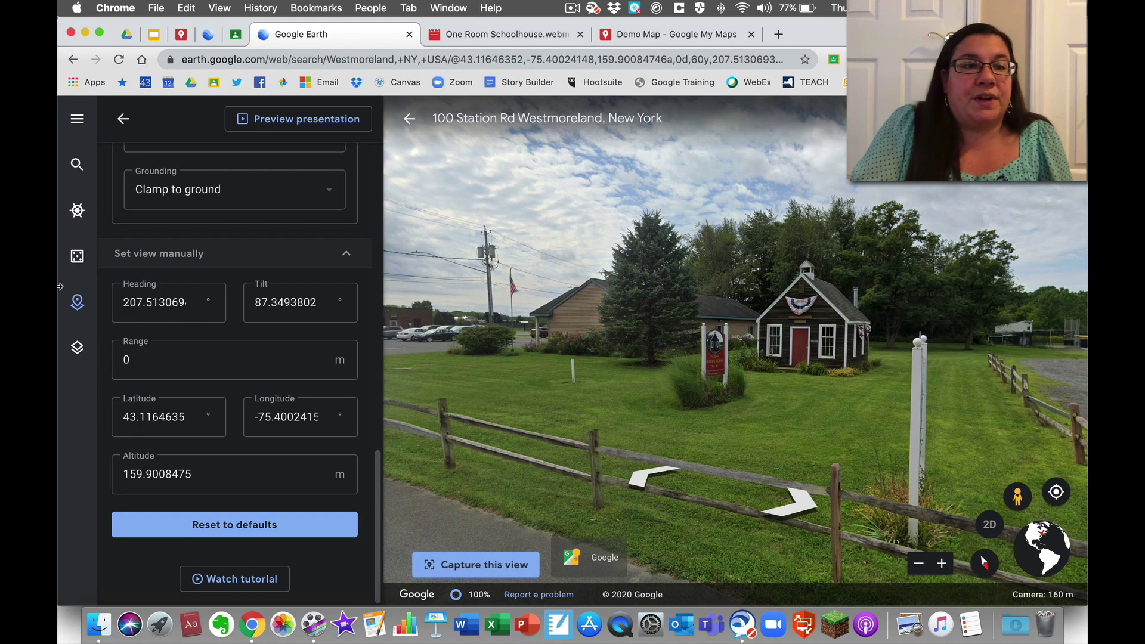
pyautogui.click(124, 120)
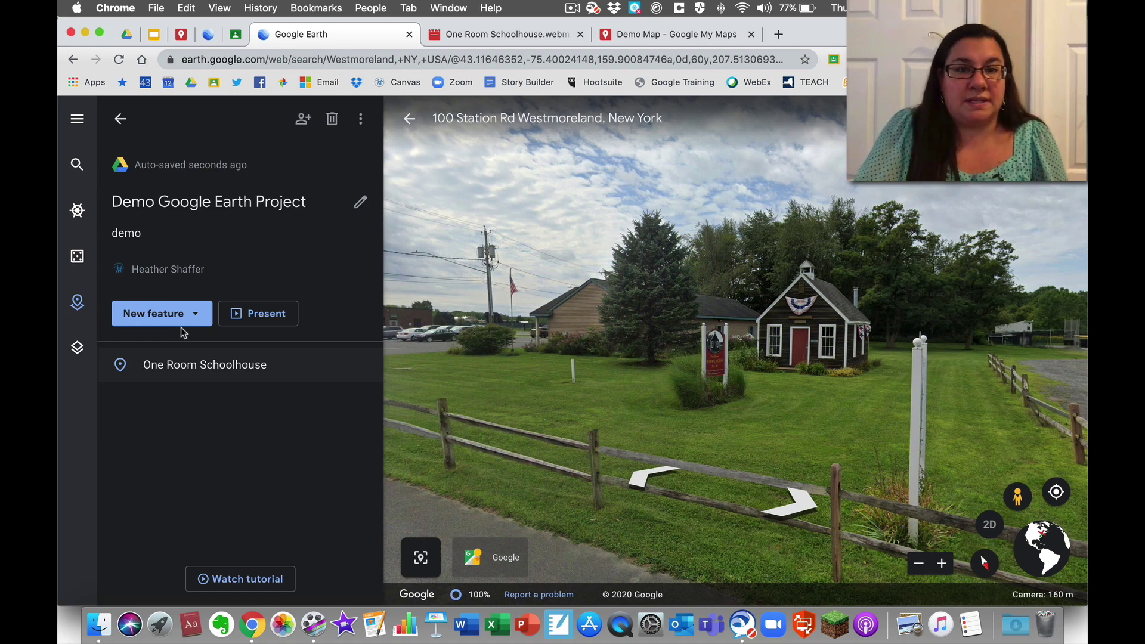
# Switch to the "Google Earth Project (webinar)" project, review its list of places, and start presenting it.
pyautogui.click(210, 38)
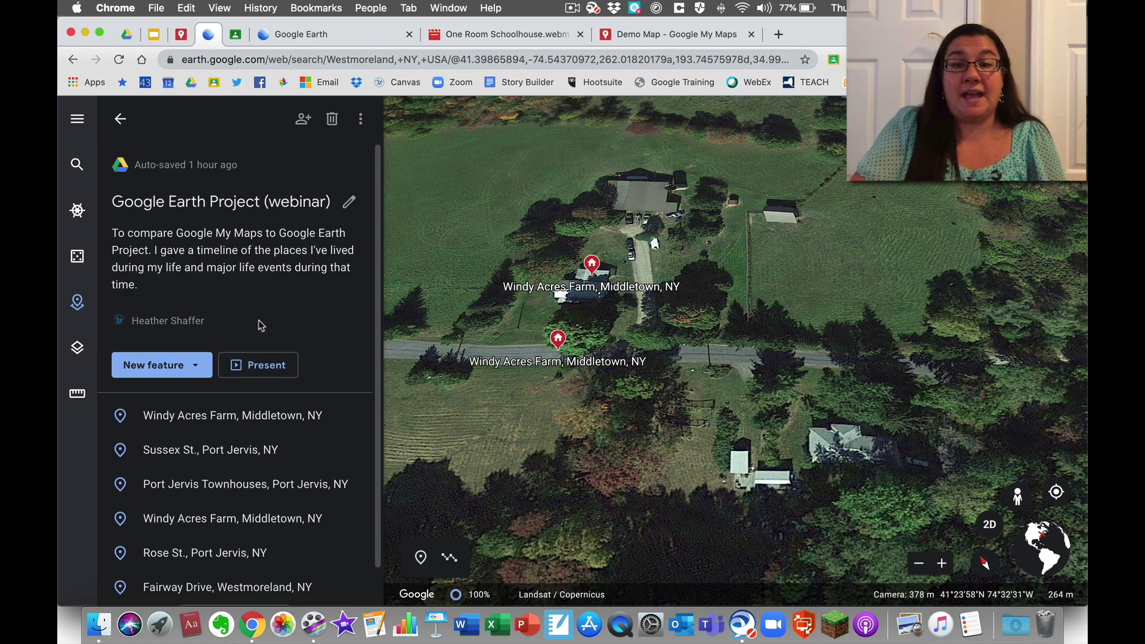
pyautogui.scroll(-1, 273, 350)
pyautogui.scroll(-2, 273, 351)
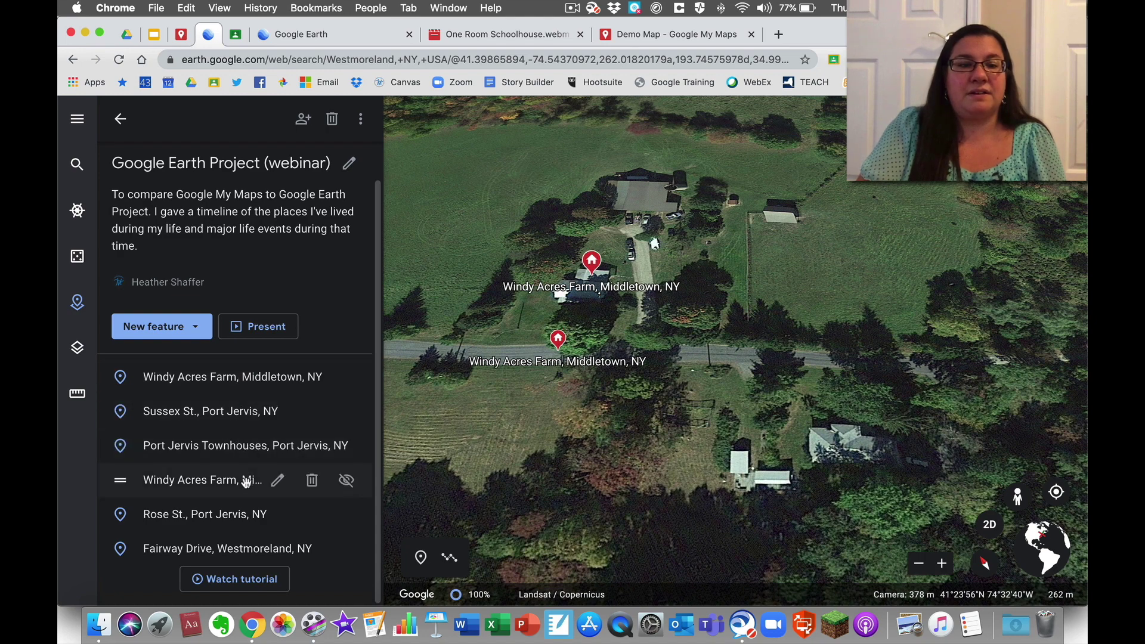
pyautogui.click(265, 327)
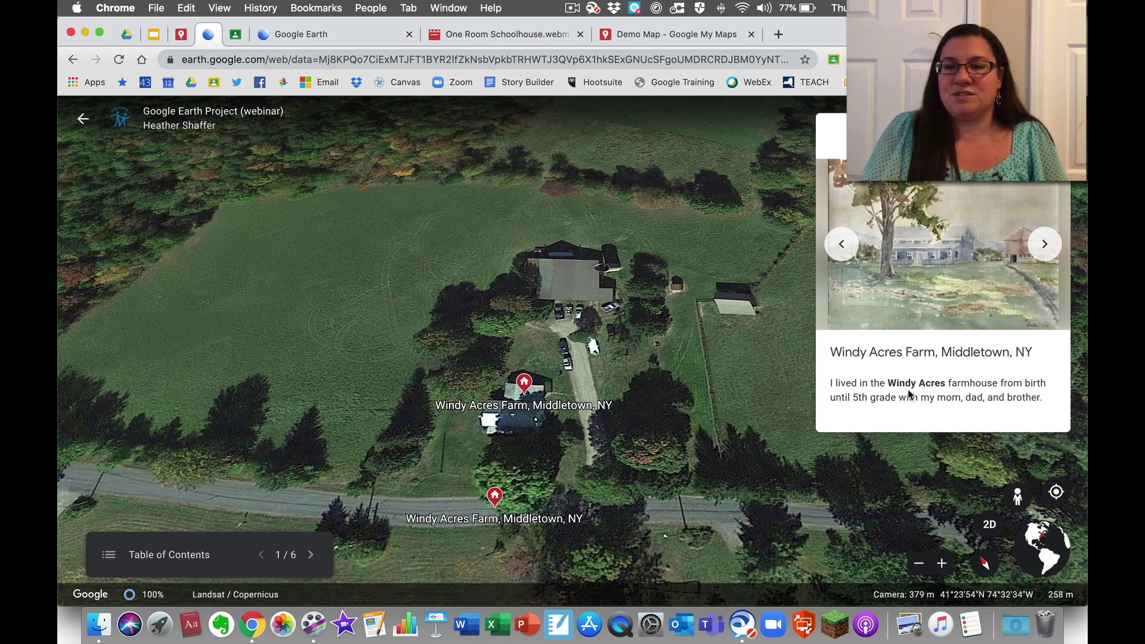
# Browse through all the photos in the info box of the presentation's first stop, Windy Acres Farm.
pyautogui.click(1046, 244)
pyautogui.click(1046, 244)
pyautogui.click(1045, 244)
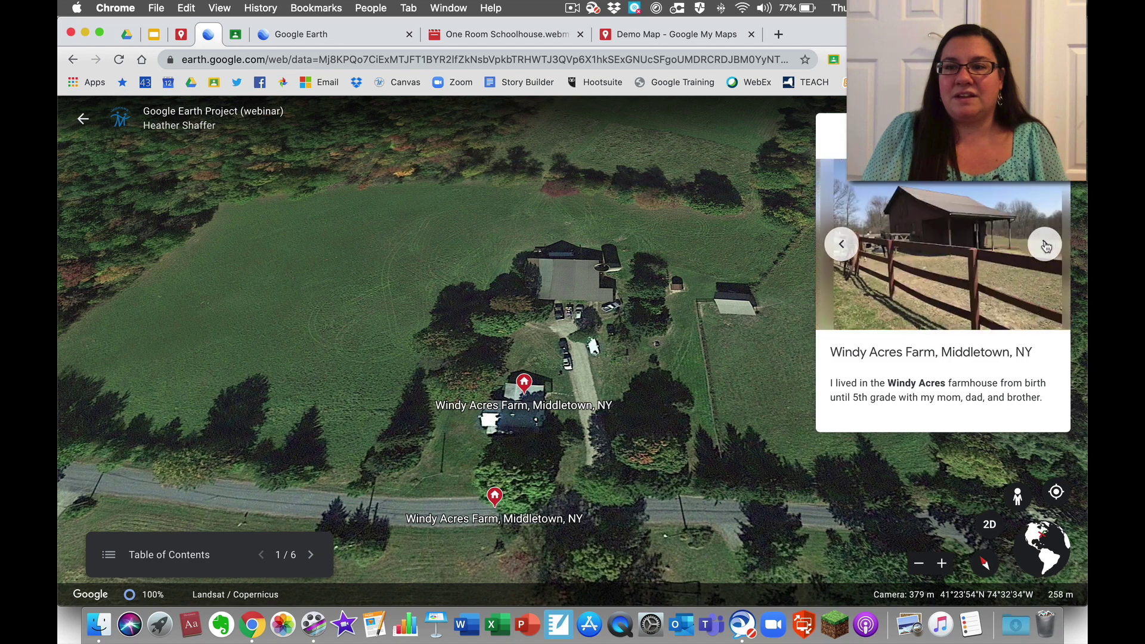
pyautogui.click(1046, 245)
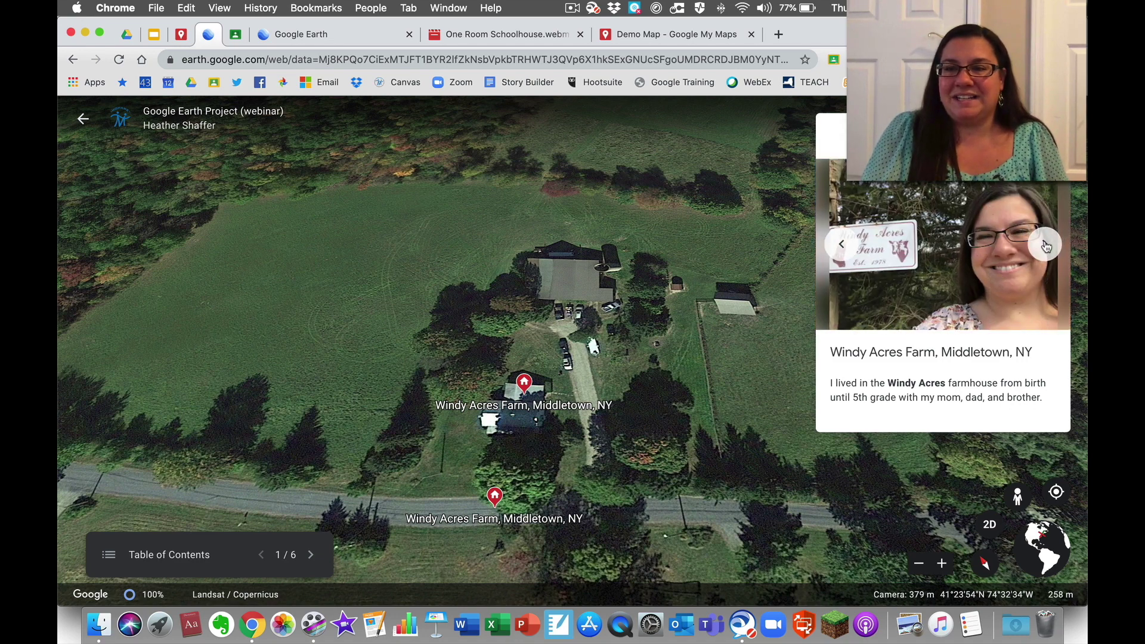
pyautogui.click(1046, 244)
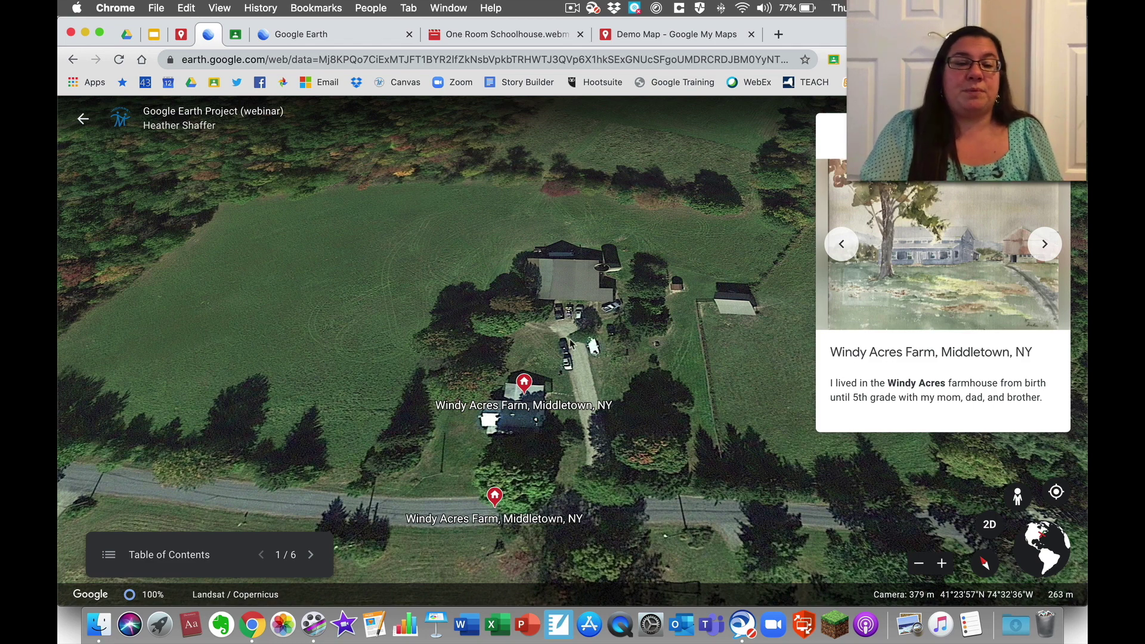
# Advance the presentation from the first stop through every place to the sixth and last stop.
pyautogui.click(311, 556)
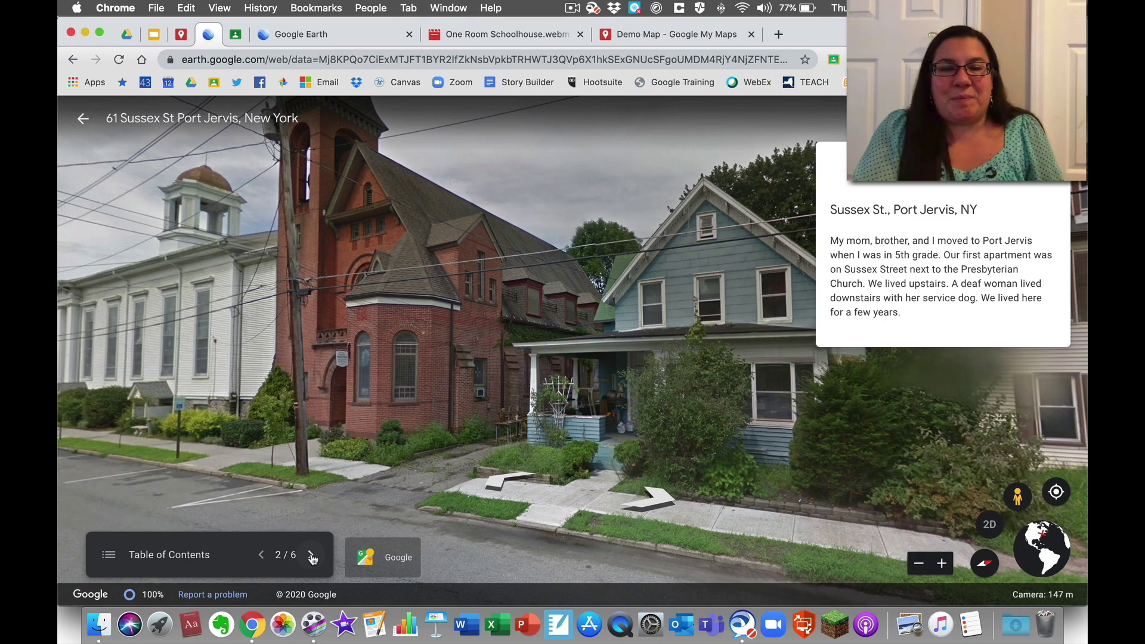
pyautogui.click(312, 557)
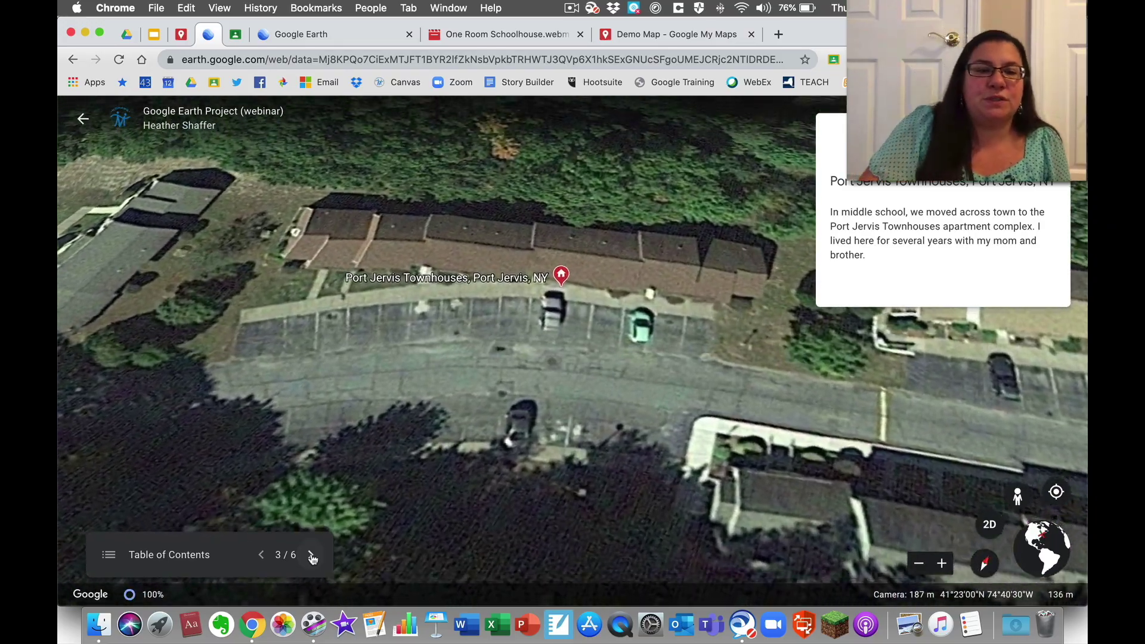
pyautogui.click(311, 557)
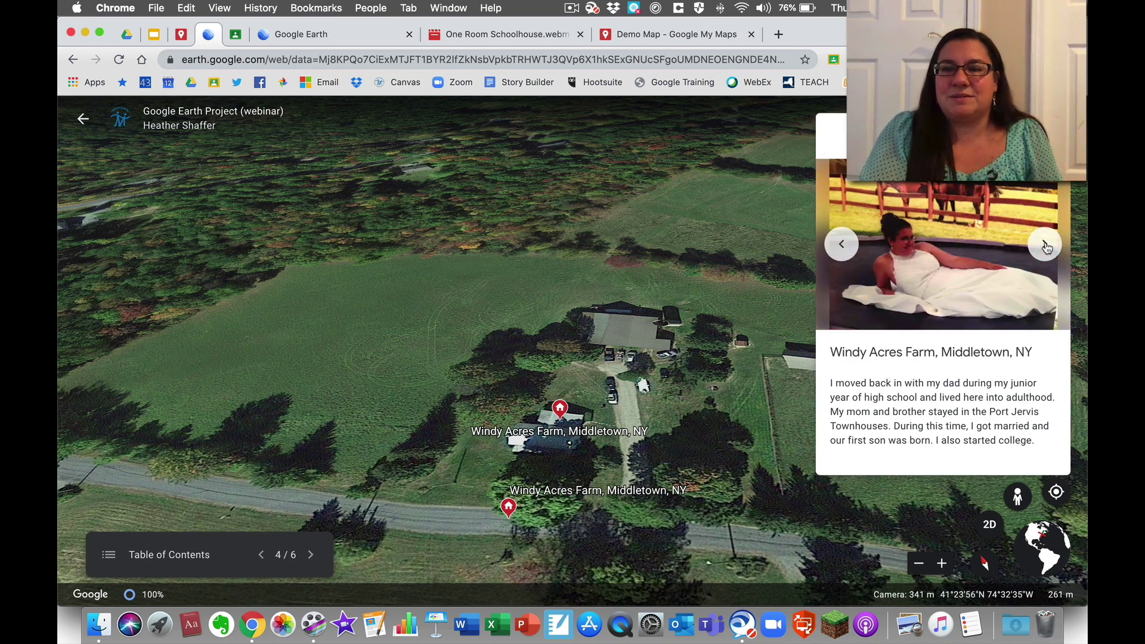
pyautogui.click(312, 554)
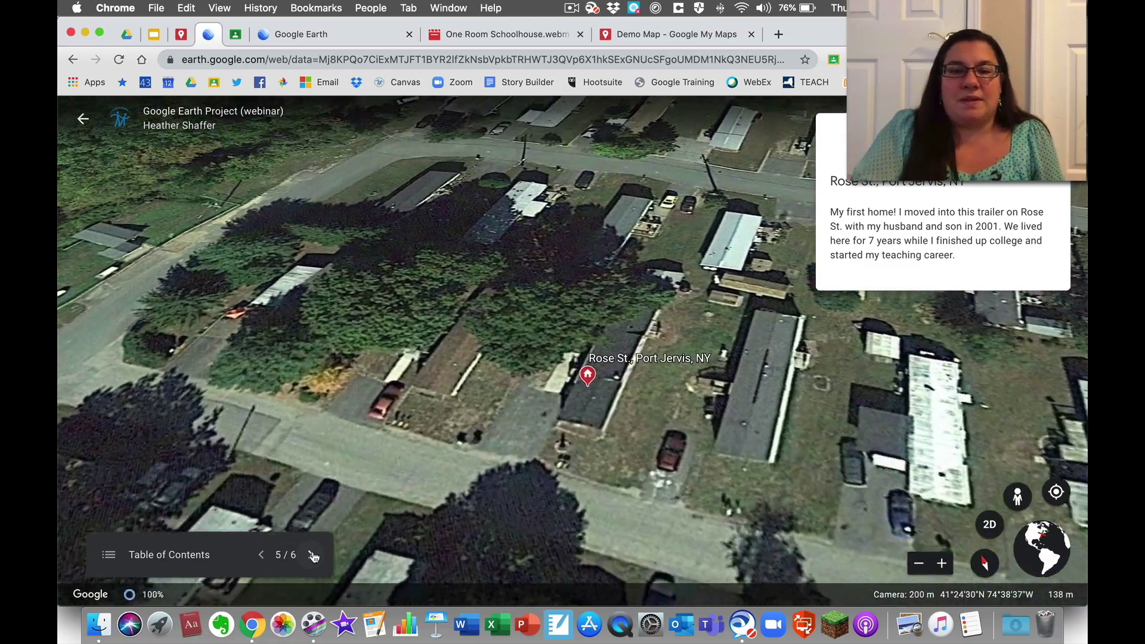
pyautogui.click(313, 555)
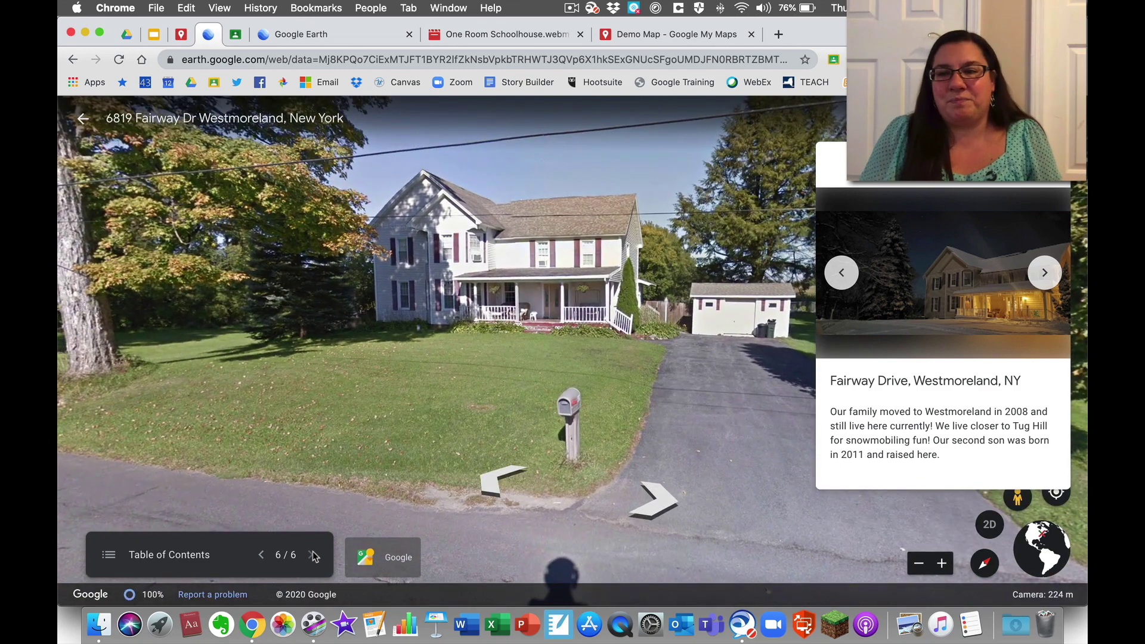
# Browse the photos in the info box of the presentation's last stop and return to the project overview.
pyautogui.click(1043, 270)
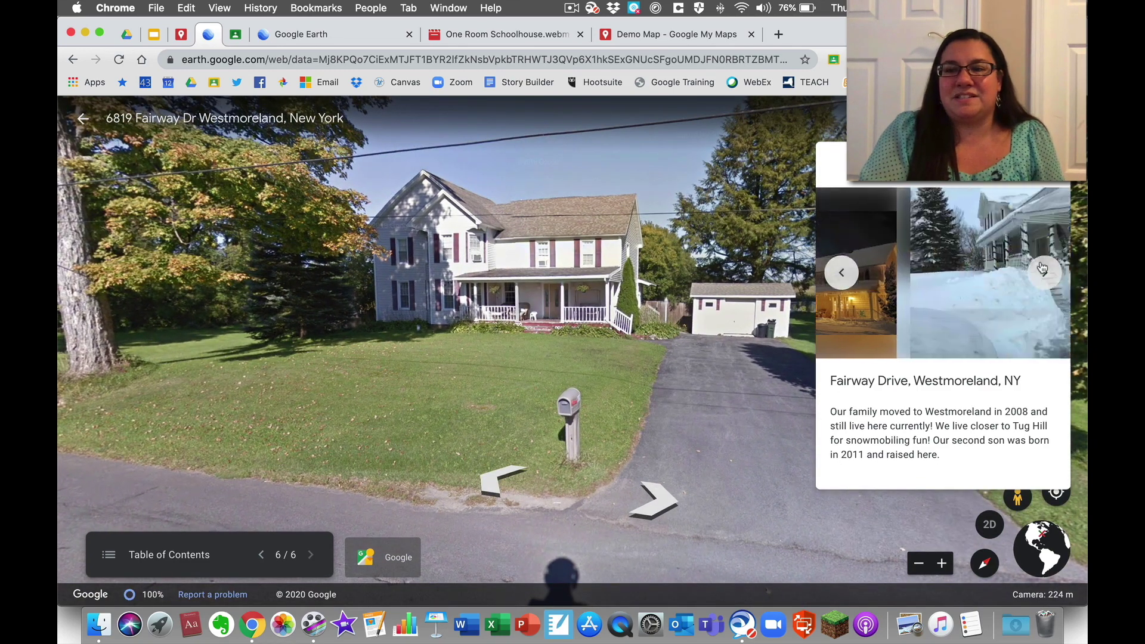
pyautogui.click(1043, 270)
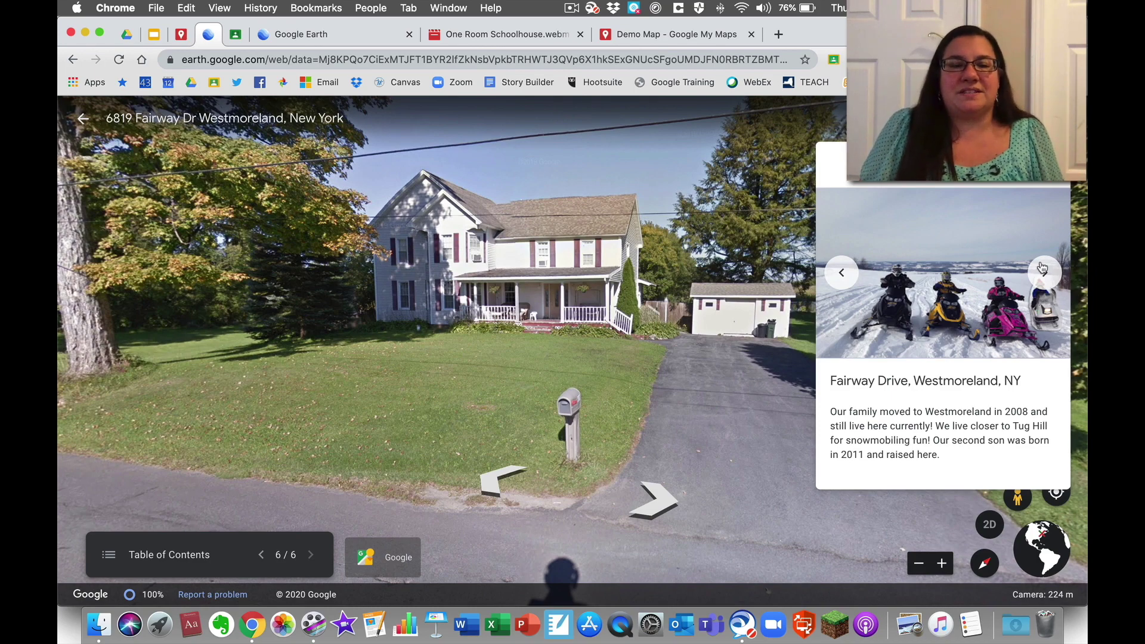
pyautogui.click(82, 126)
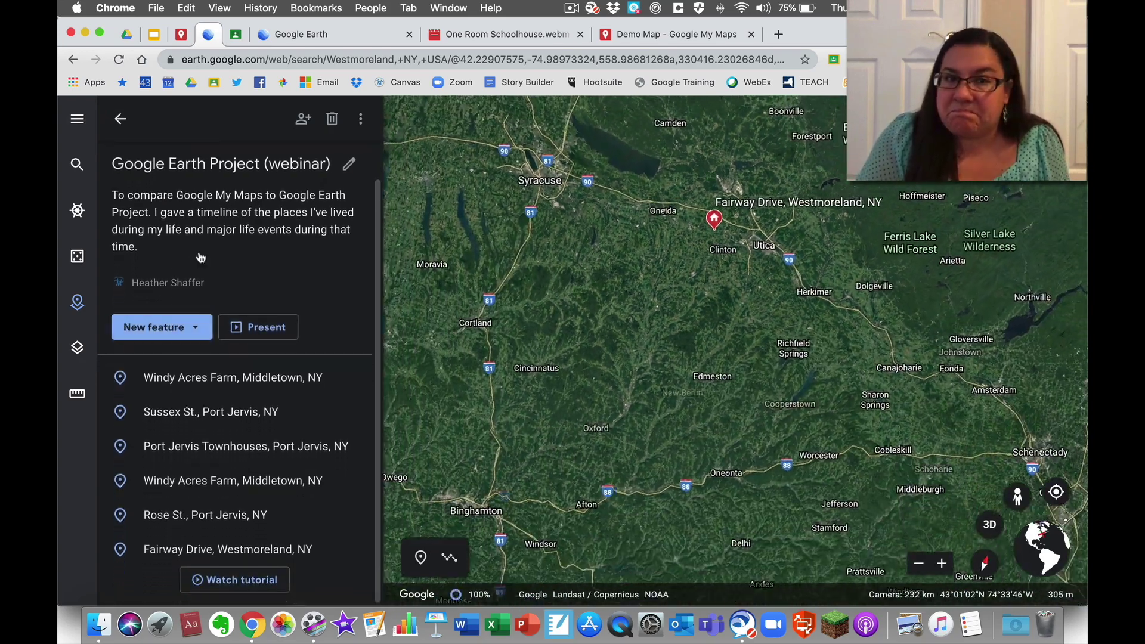
# Review the project's additional options, its sharing list and its link-sharing settings without changing anything.
pyautogui.click(361, 119)
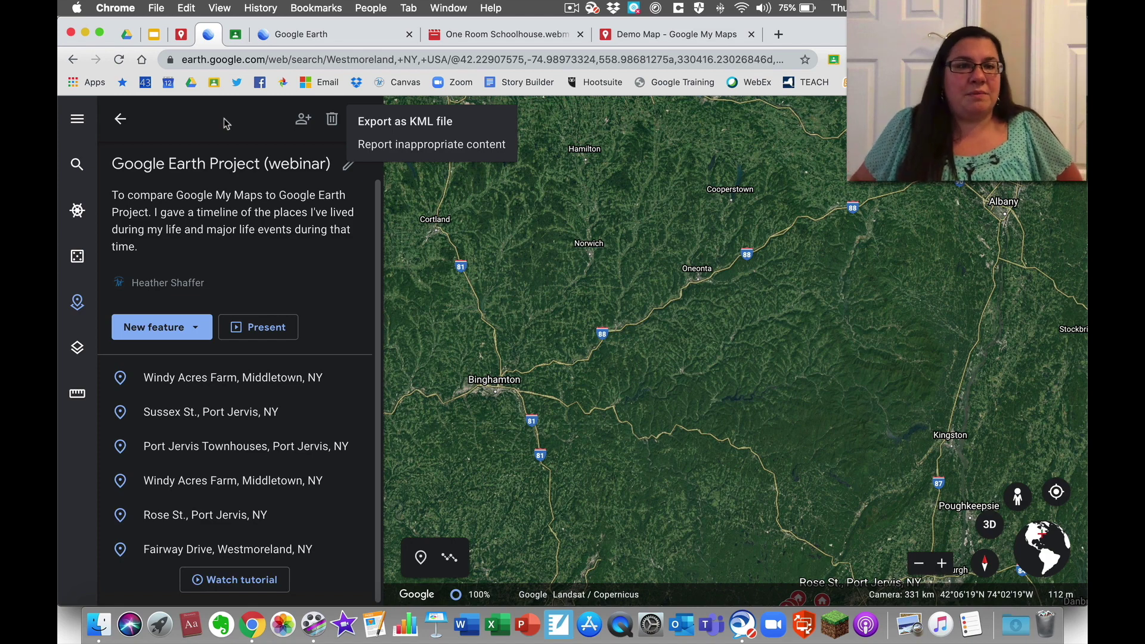
pyautogui.click(303, 119)
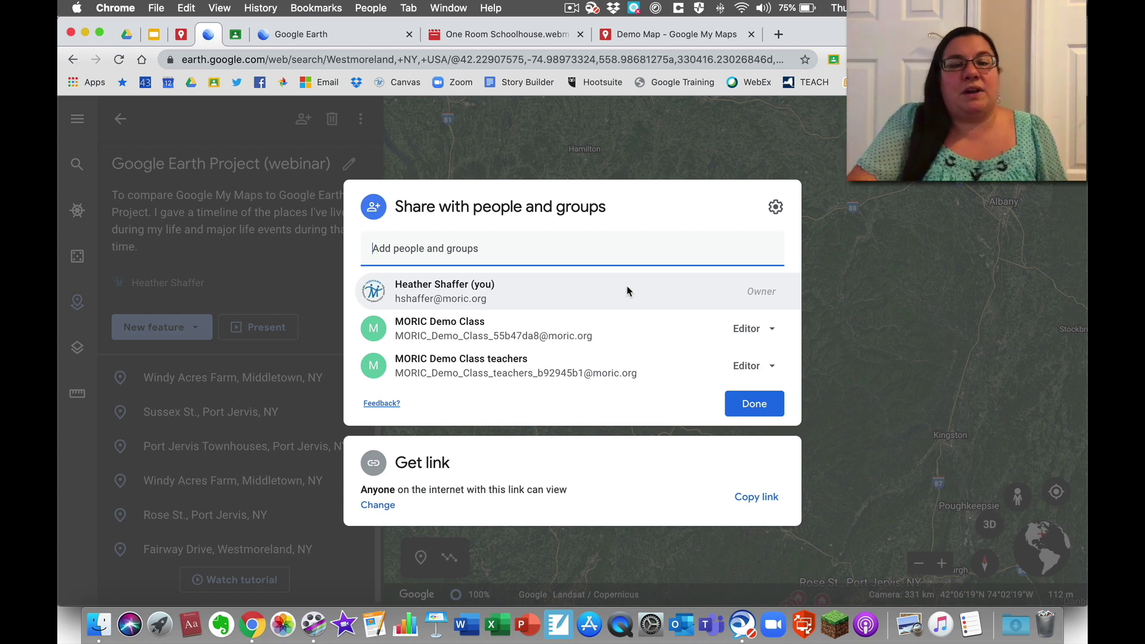
pyautogui.click(434, 472)
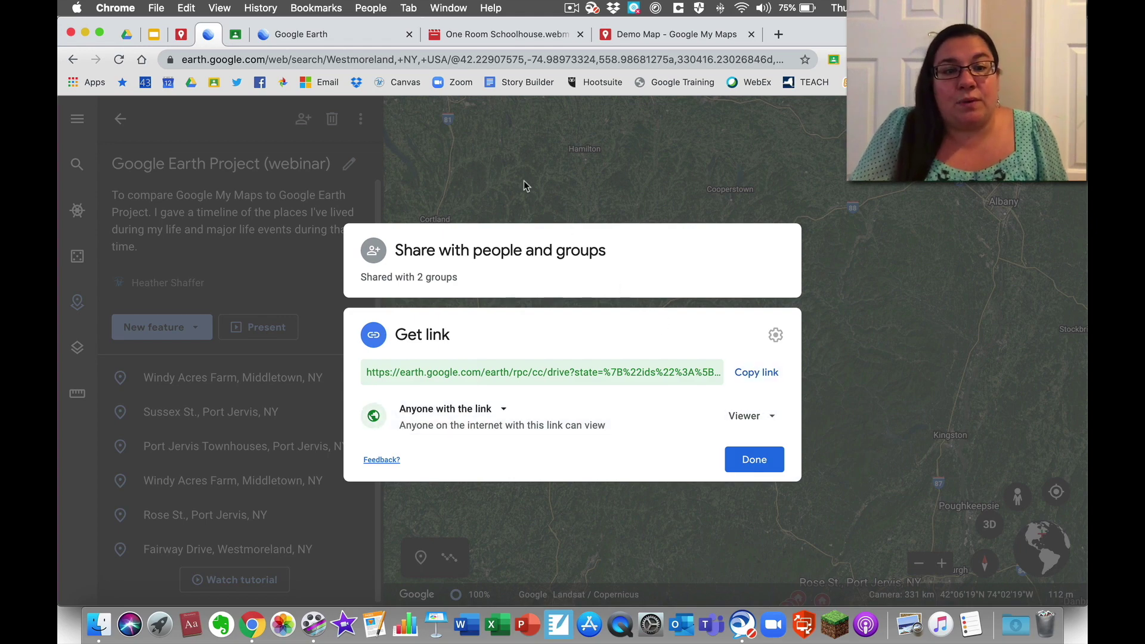
pyautogui.click(309, 291)
# Present the project again, select the presentation's web address, and return to the project overview.
pyautogui.click(277, 327)
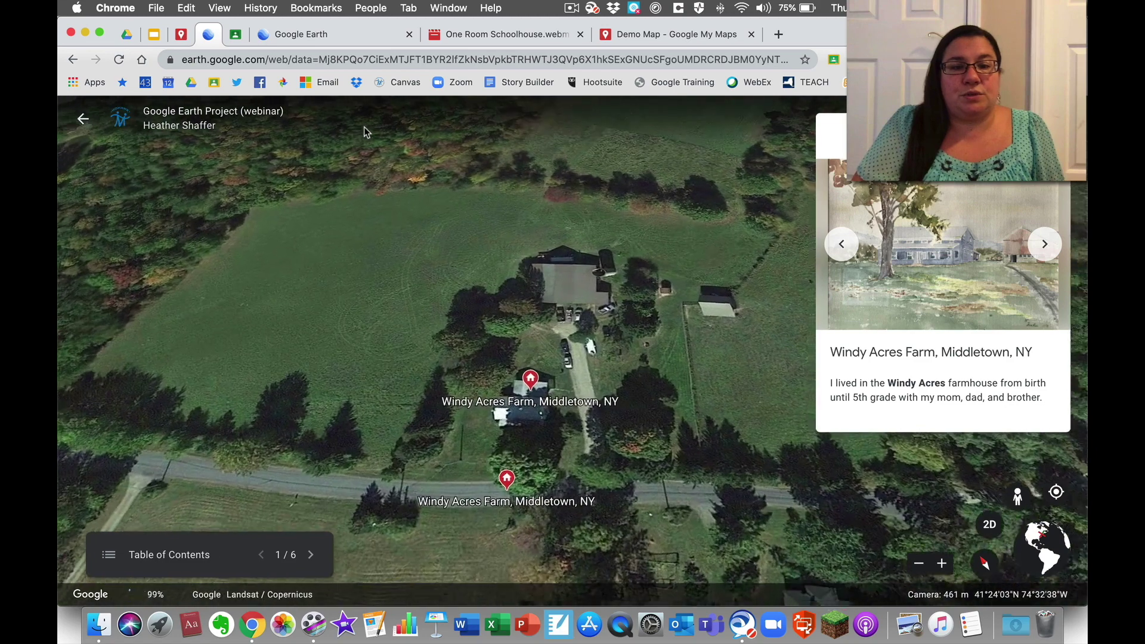
pyautogui.click(362, 59)
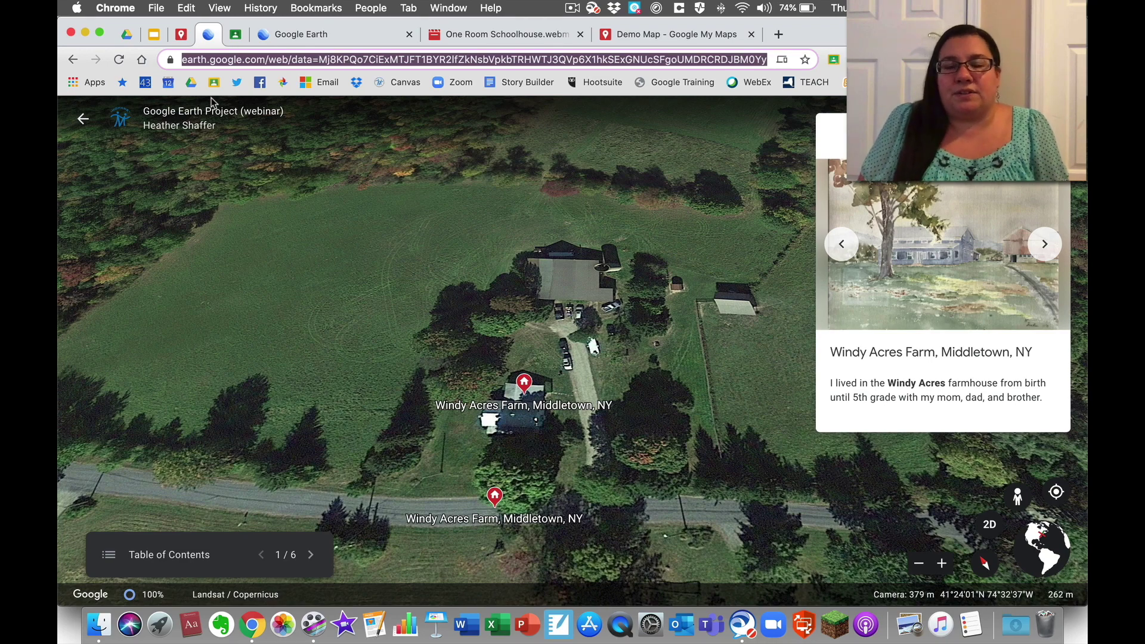
pyautogui.click(83, 119)
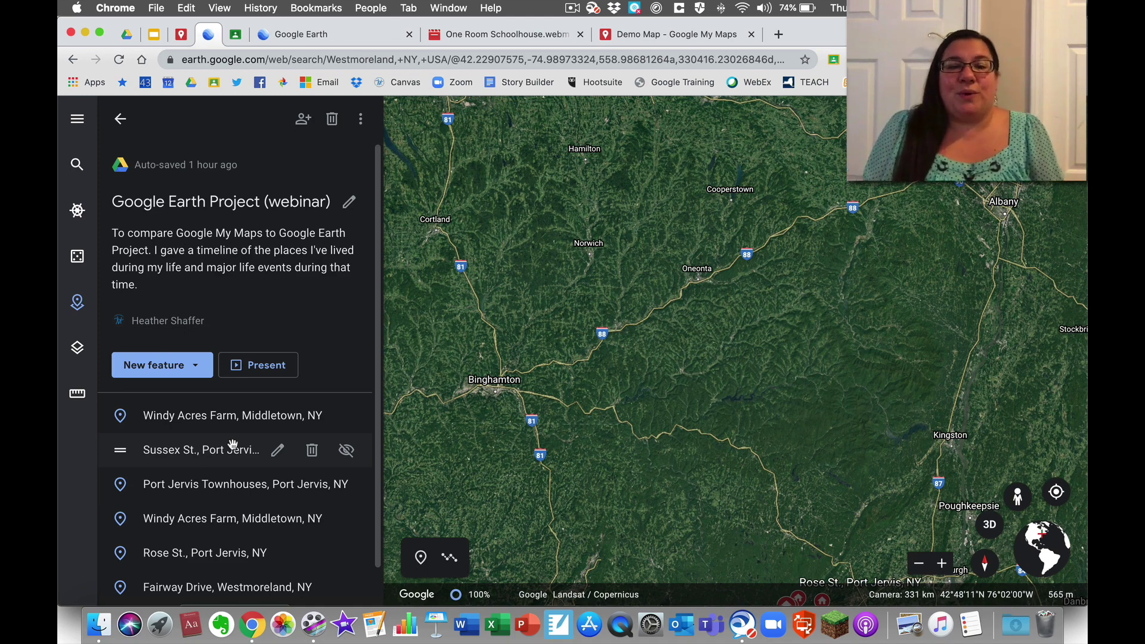
# Switch to the "Google My Maps (webinar)" map and open the Train station place in the "Field Trip to Utica Train Station" layer.
pyautogui.click(181, 35)
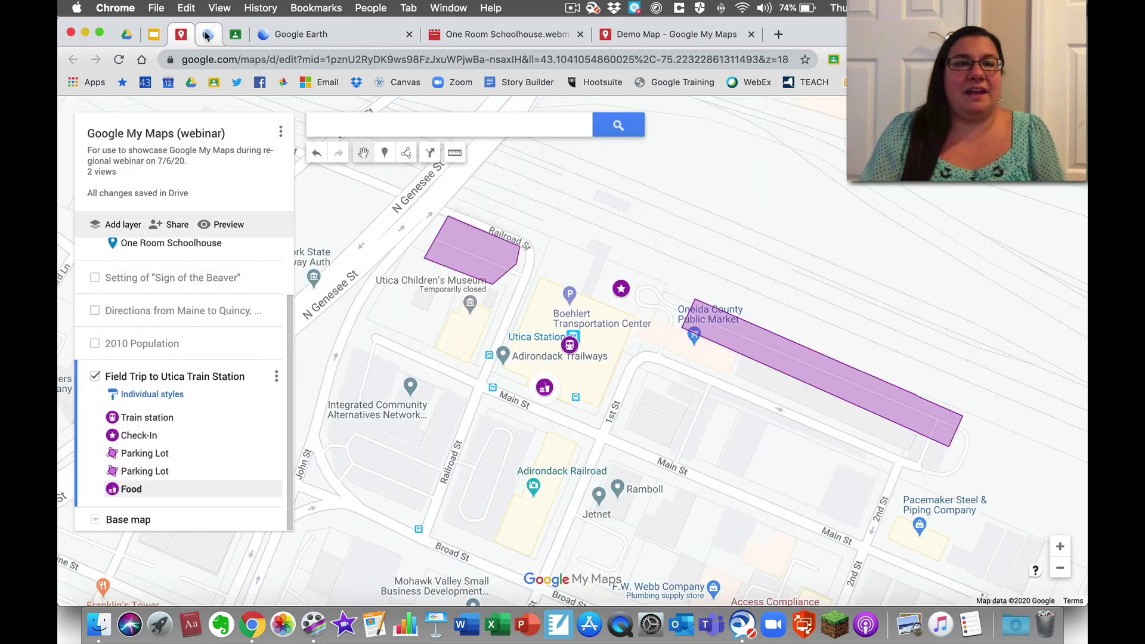
pyautogui.click(207, 35)
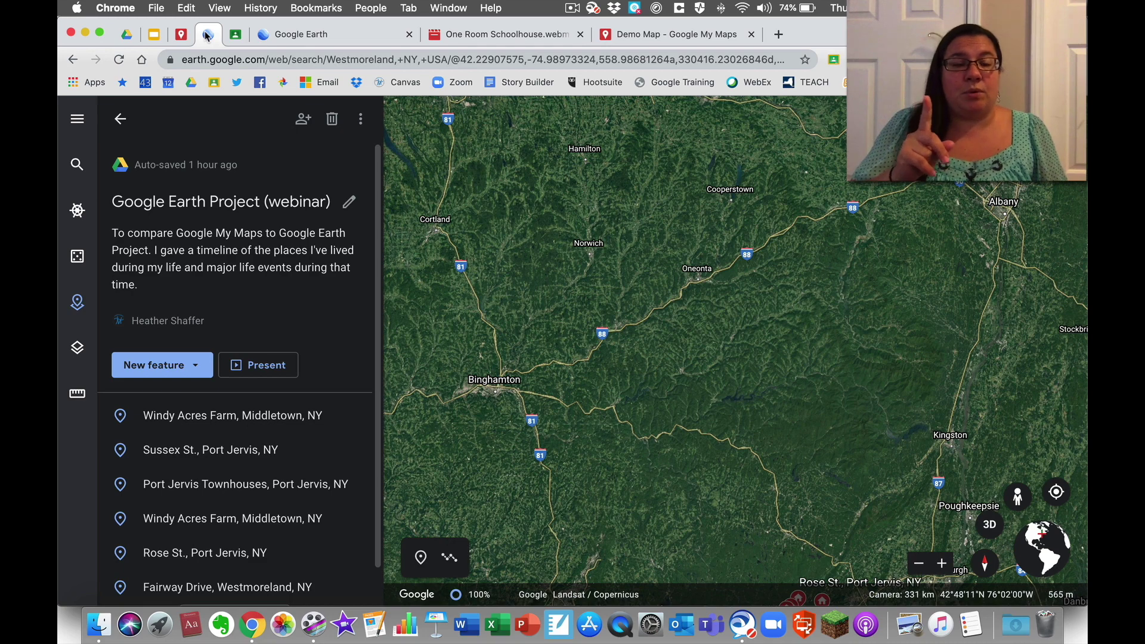
pyautogui.click(181, 34)
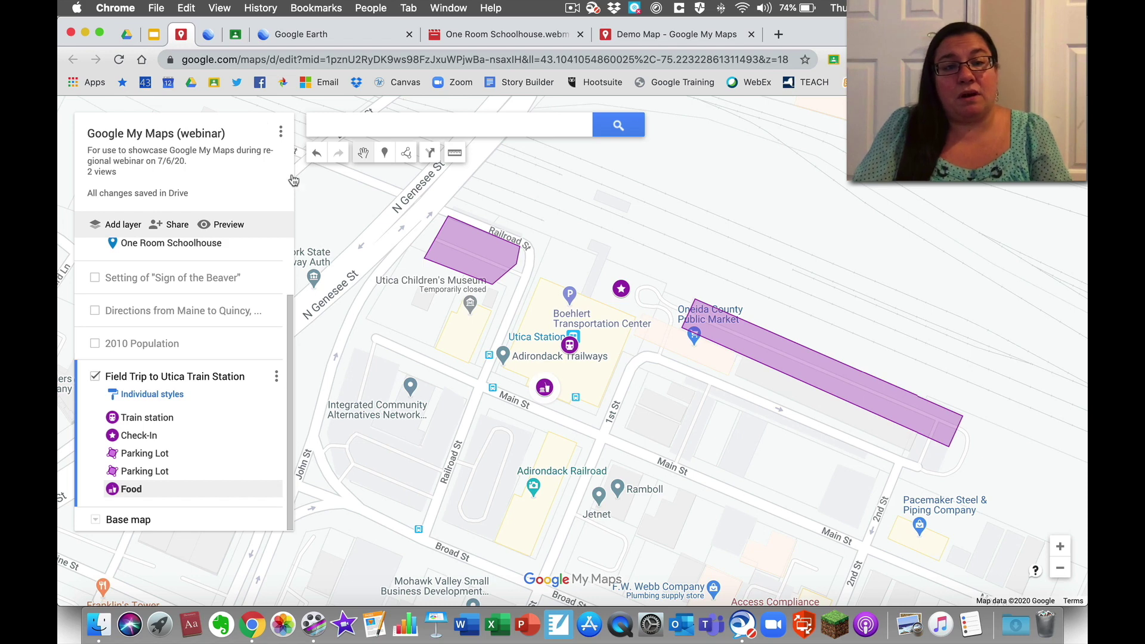
pyautogui.click(162, 423)
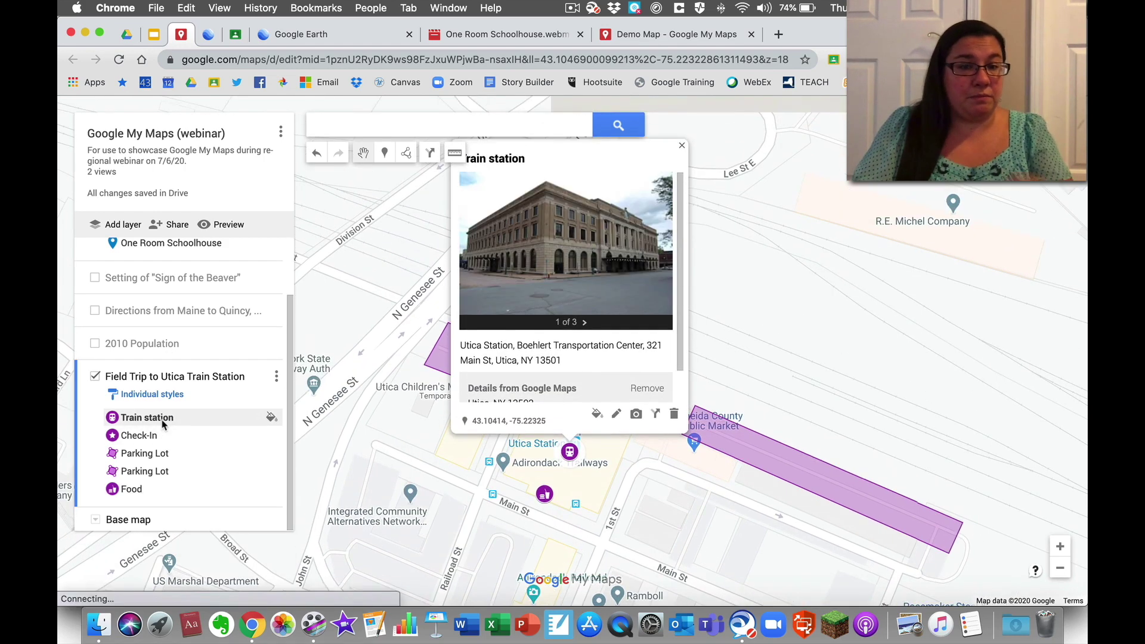
pyautogui.click(615, 414)
pyautogui.scroll(-2, 592, 338)
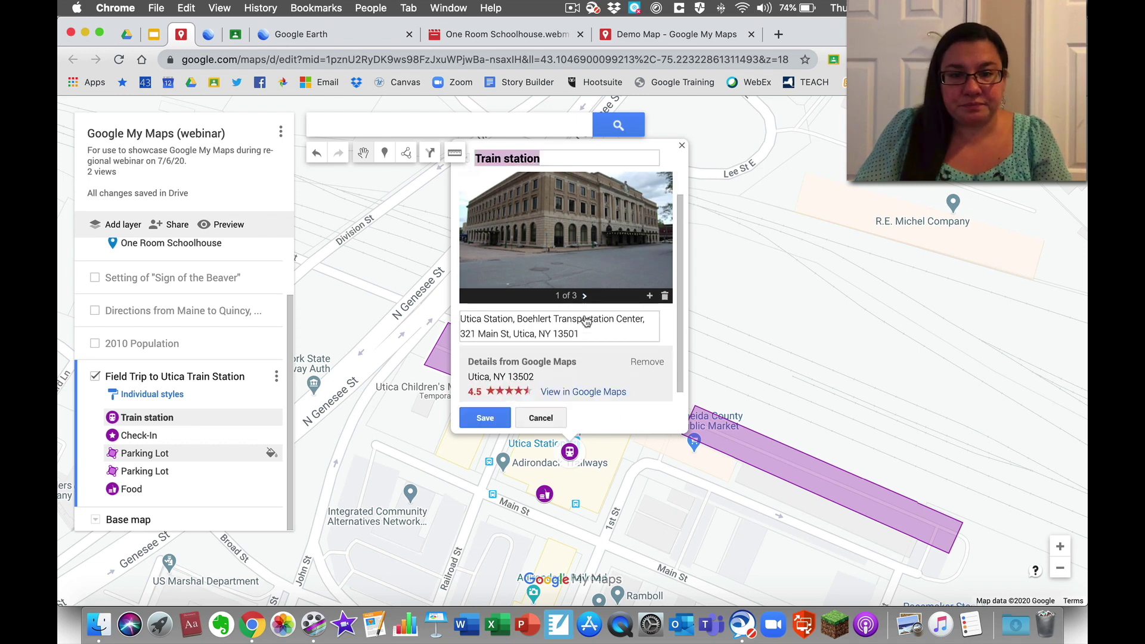
pyautogui.click(585, 317)
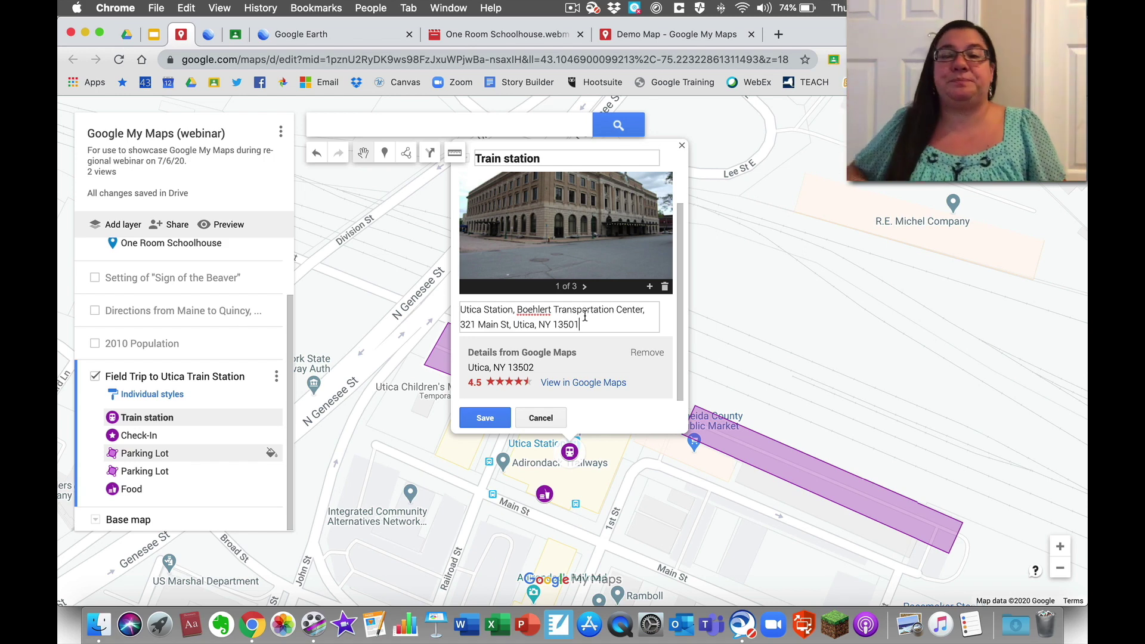
pyautogui.hotkey('ctrl', 'Return')
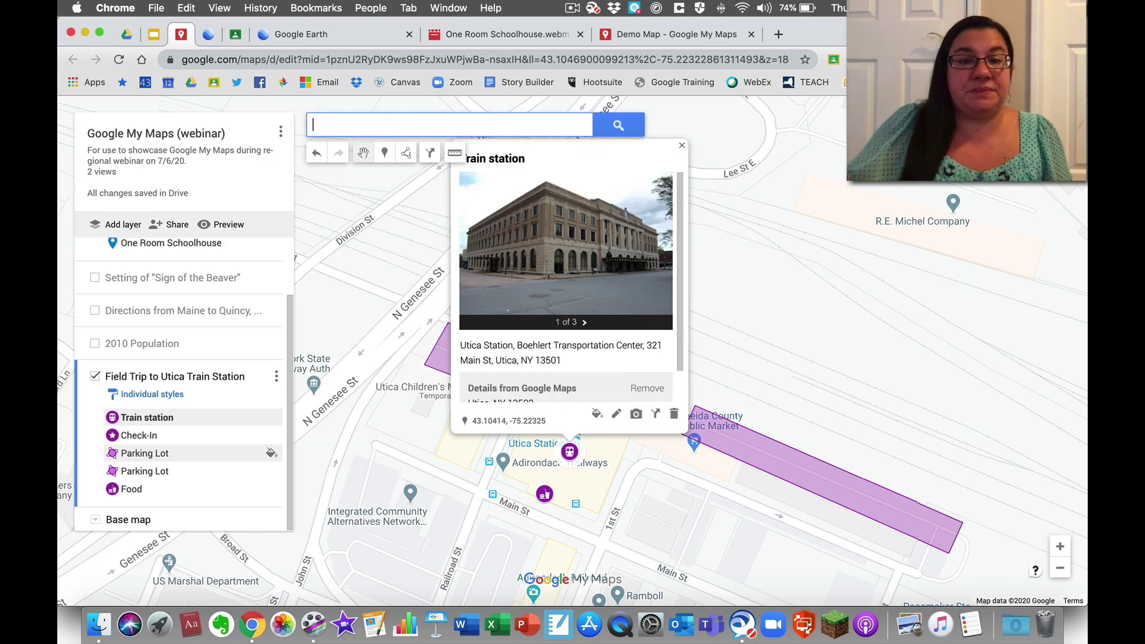
# Edit the Train station place and start a new paragraph below the address in its description.
pyautogui.click(616, 413)
pyautogui.click(608, 356)
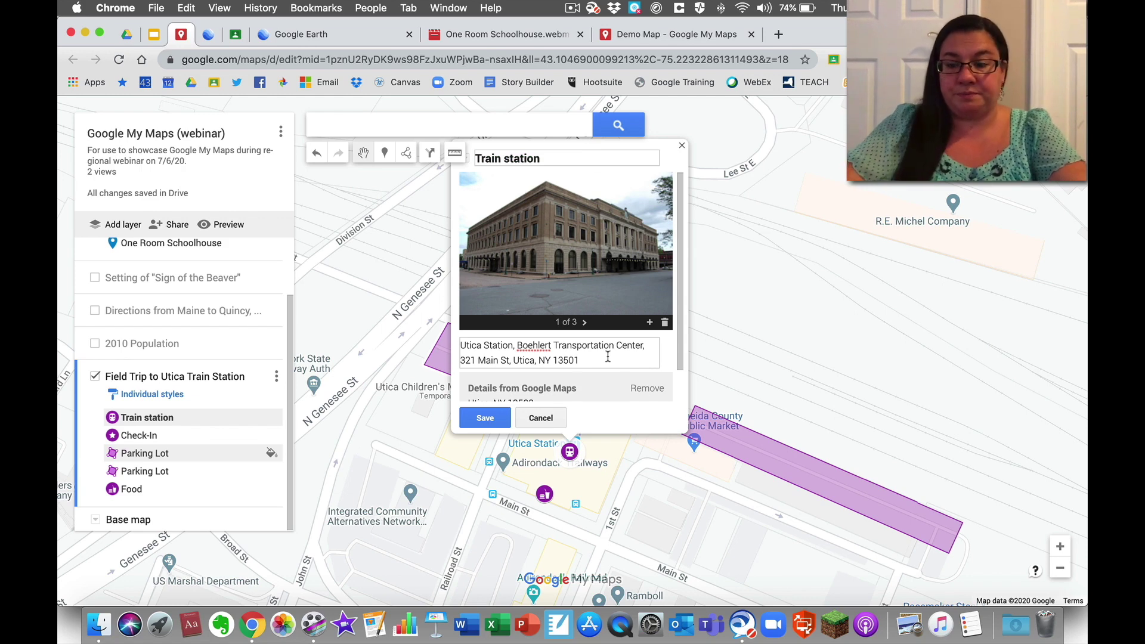
pyautogui.press('Return')
pyautogui.press('Return')
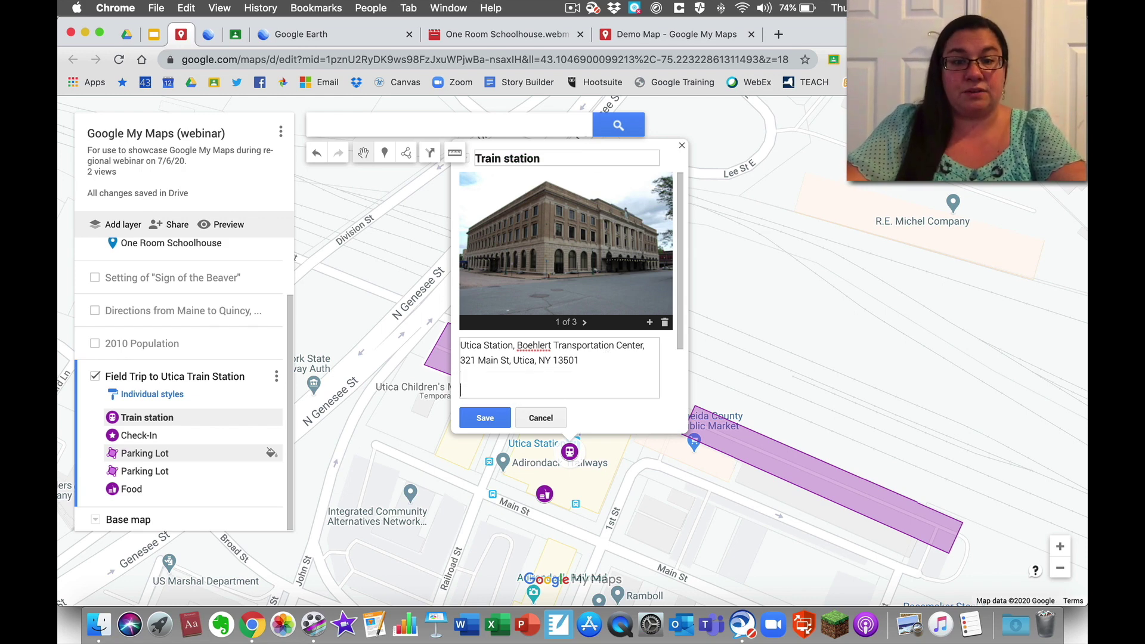